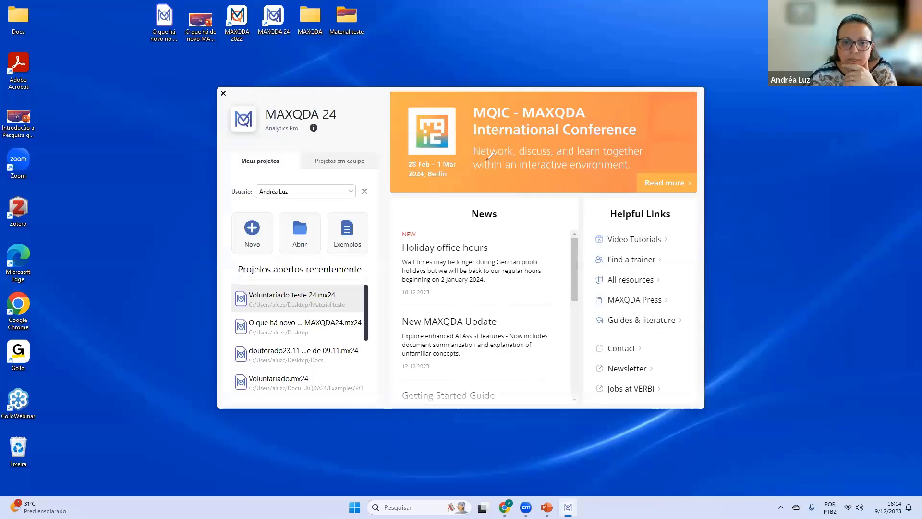
{"action": "left_click_drag", "start_coordinate": [296, 192], "coordinate": [330, 192]}
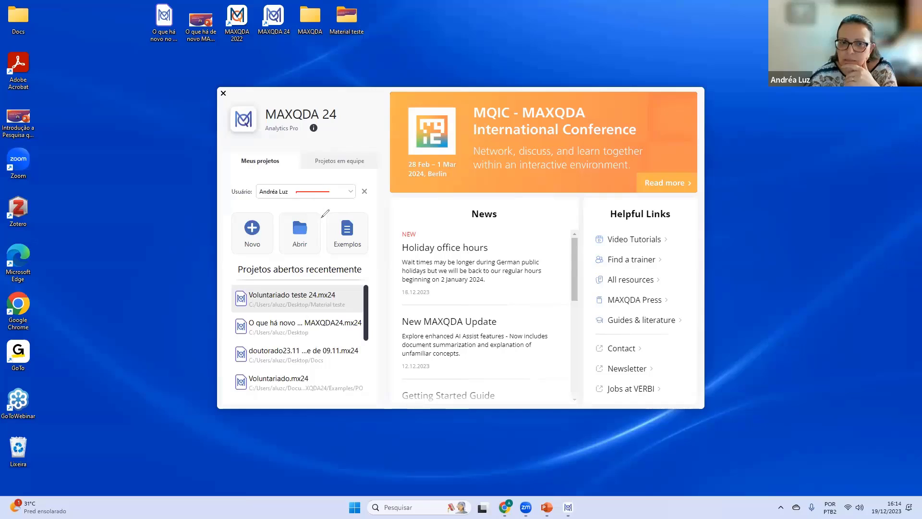
{"action": "mouse_move", "coordinate": [315, 139]}
{"action": "left_mouse_down"}
{"action": "mouse_move", "coordinate": [324, 137]}
{"action": "mouse_move", "coordinate": [327, 118]}
{"action": "mouse_move", "coordinate": [299, 118]}
{"action": "mouse_move", "coordinate": [307, 136]}
{"action": "mouse_move", "coordinate": [356, 151]}
{"action": "left_mouse_up"}
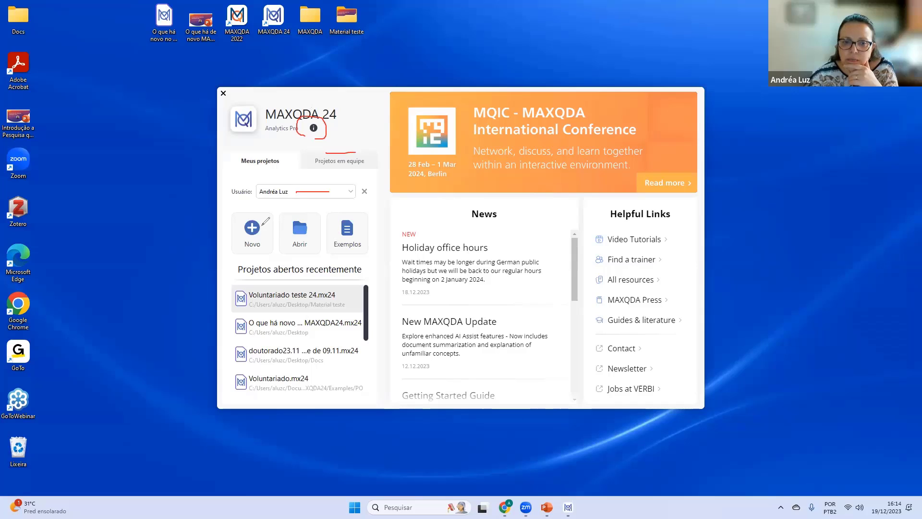
{"action": "left_click_drag", "start_coordinate": [267, 214], "coordinate": [373, 208]}
{"action": "mouse_move", "coordinate": [364, 251]}
{"action": "left_mouse_down"}
{"action": "mouse_move", "coordinate": [399, 277]}
{"action": "mouse_move", "coordinate": [399, 243]}
{"action": "mouse_move", "coordinate": [364, 248]}
{"action": "mouse_move", "coordinate": [380, 262]}
{"action": "left_mouse_up"}
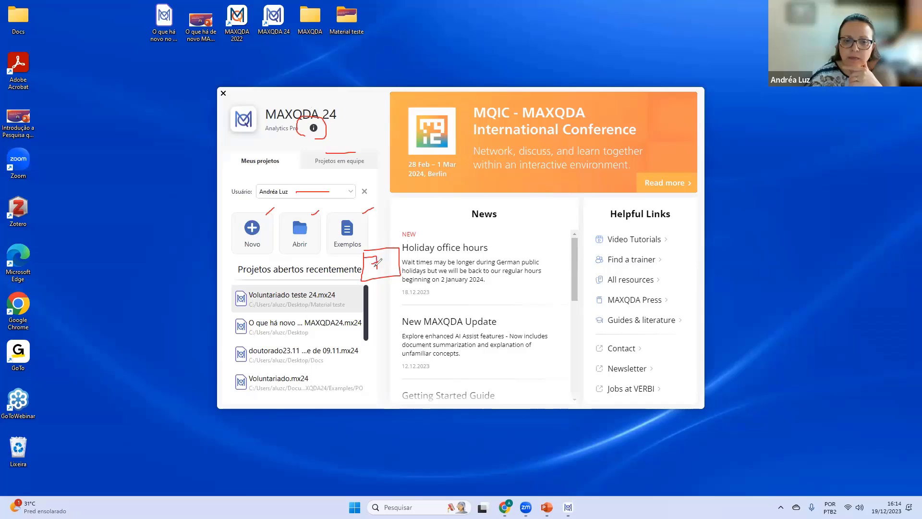
{"action": "left_click_drag", "start_coordinate": [356, 294], "coordinate": [355, 381]}
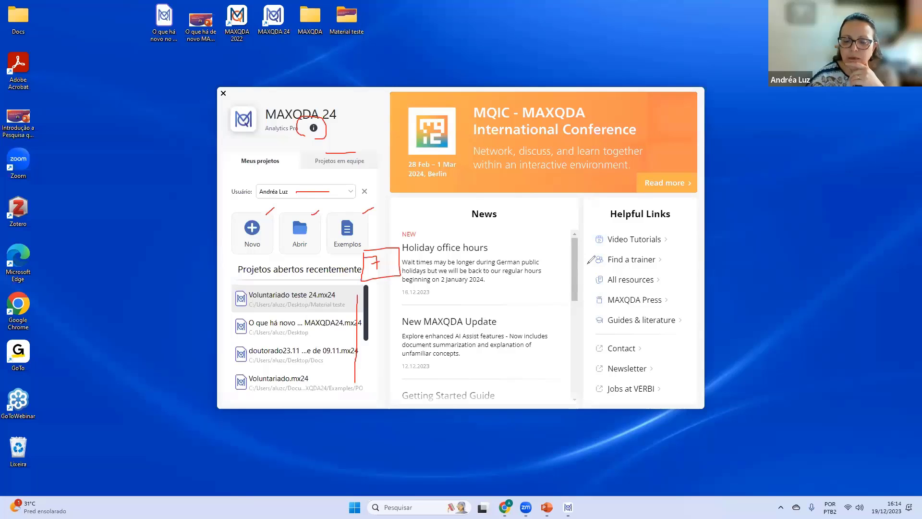
{"action": "mouse_move", "coordinate": [474, 220]}
{"action": "left_mouse_down"}
{"action": "mouse_move", "coordinate": [512, 219]}
{"action": "mouse_move", "coordinate": [479, 194]}
{"action": "mouse_move", "coordinate": [466, 220]}
{"action": "left_mouse_up"}
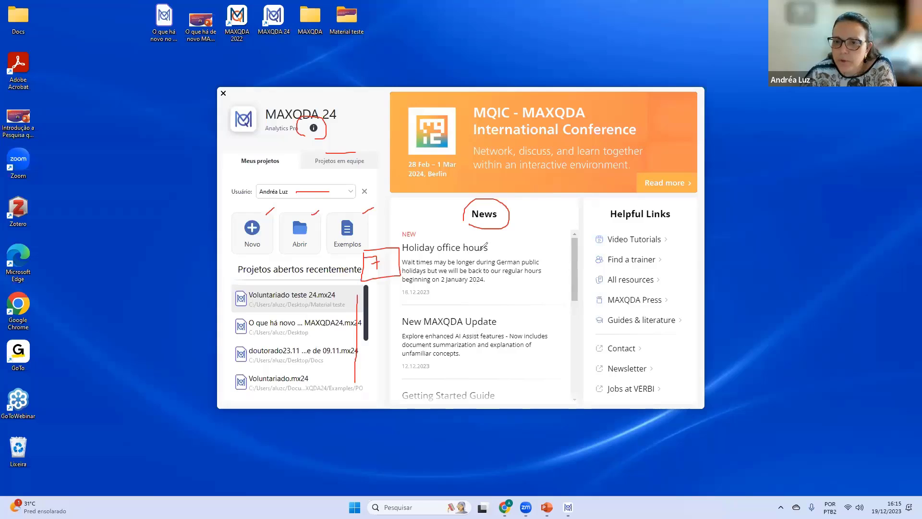
{"action": "mouse_move", "coordinate": [614, 228]}
{"action": "left_mouse_down"}
{"action": "mouse_move", "coordinate": [677, 209]}
{"action": "mouse_move", "coordinate": [626, 199]}
{"action": "mouse_move", "coordinate": [608, 221]}
{"action": "mouse_move", "coordinate": [680, 243]}
{"action": "left_mouse_up"}
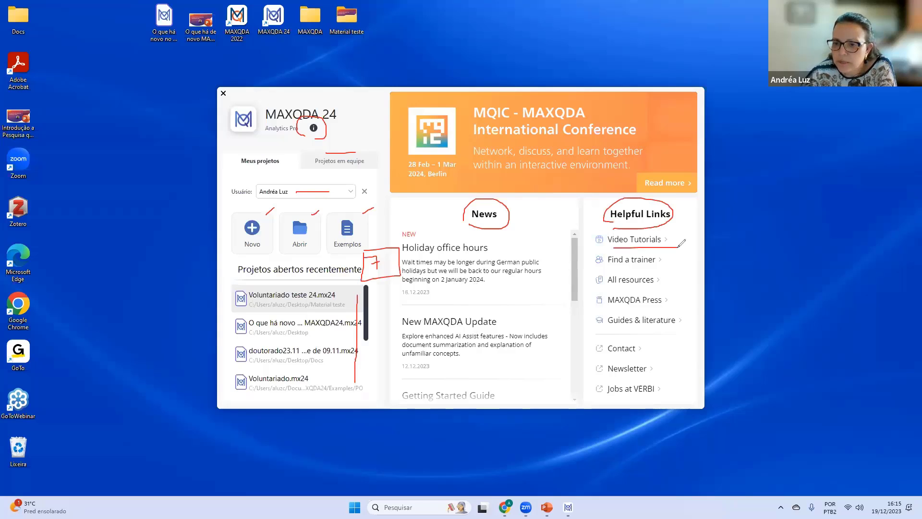
{"action": "left_click_drag", "start_coordinate": [612, 269], "coordinate": [681, 267]}
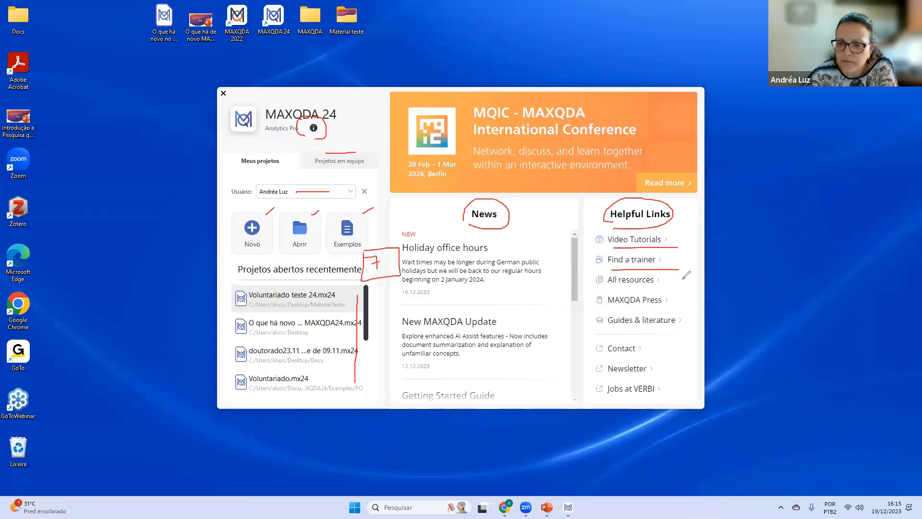
{"action": "left_click_drag", "start_coordinate": [610, 290], "coordinate": [676, 291]}
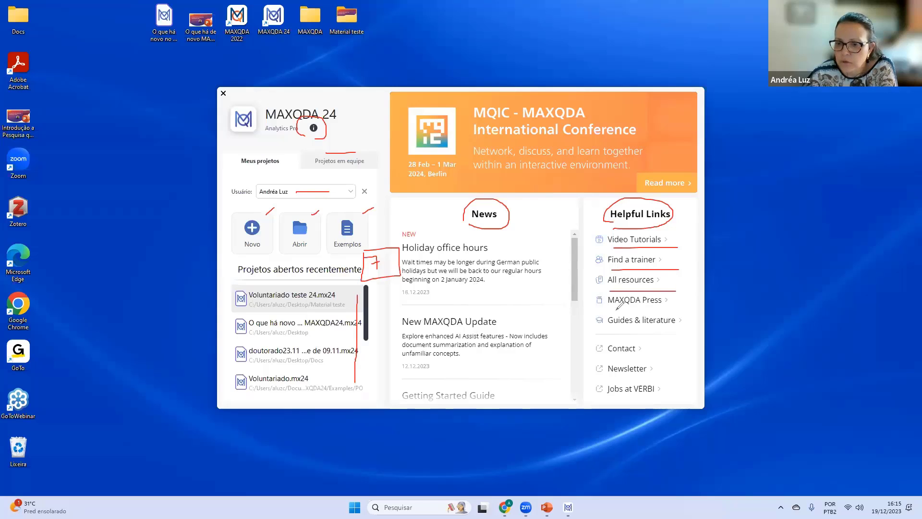
{"action": "left_click_drag", "start_coordinate": [616, 310], "coordinate": [663, 309]}
{"action": "left_click_drag", "start_coordinate": [607, 332], "coordinate": [676, 331]}
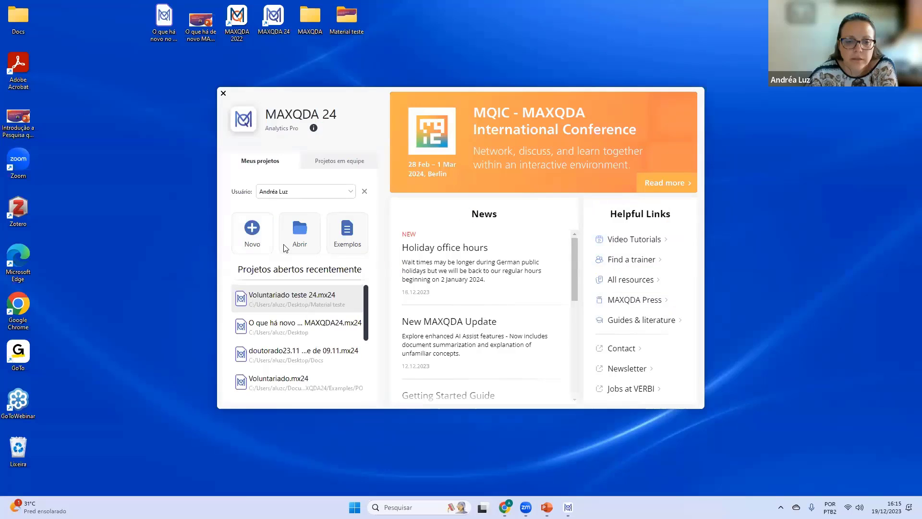
Create a new MAXQDA 24 project named "19.12 v1 Introdução" in the Área de Trabalho folder.
{"action": "key", "text": "alt+F4"}
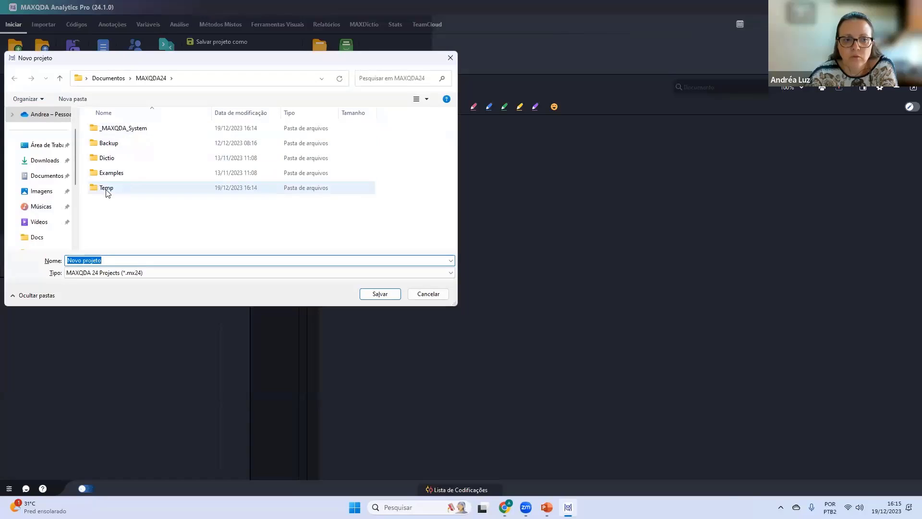
{"action": "left_click", "coordinate": [47, 145]}
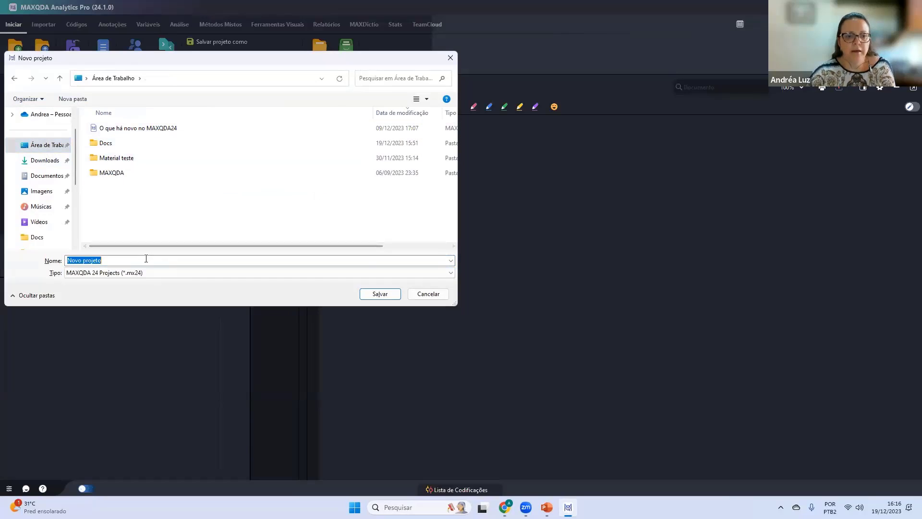
{"action": "type", "text": "Introdução"}
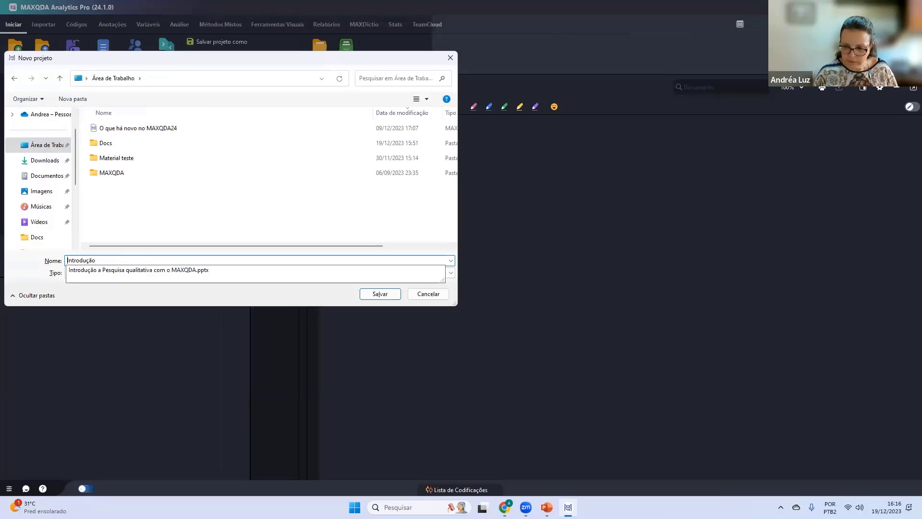
{"action": "type", "text": "19.12"}
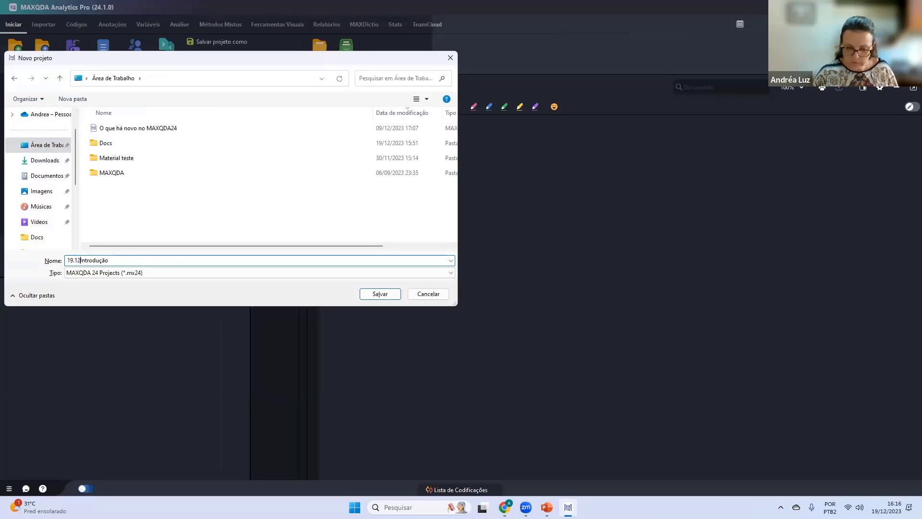
{"action": "type", "text": " v1"}
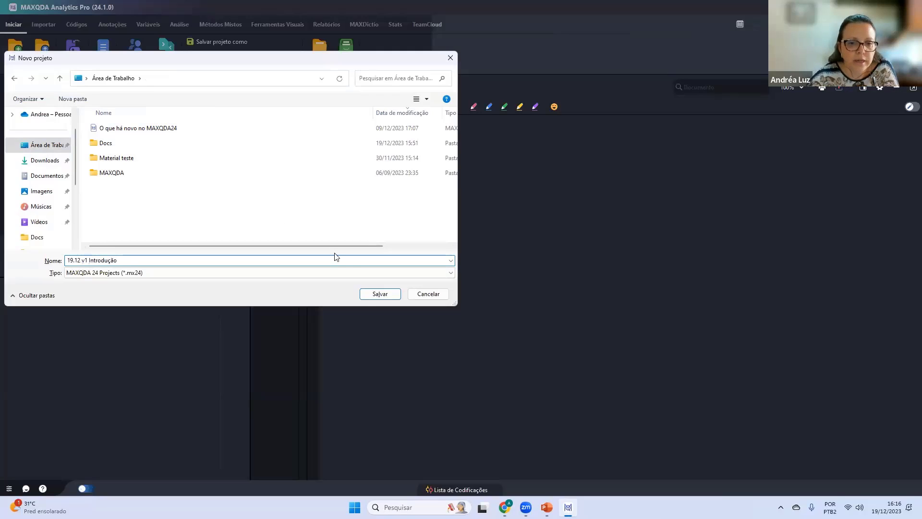
{"action": "left_click", "coordinate": [379, 294]}
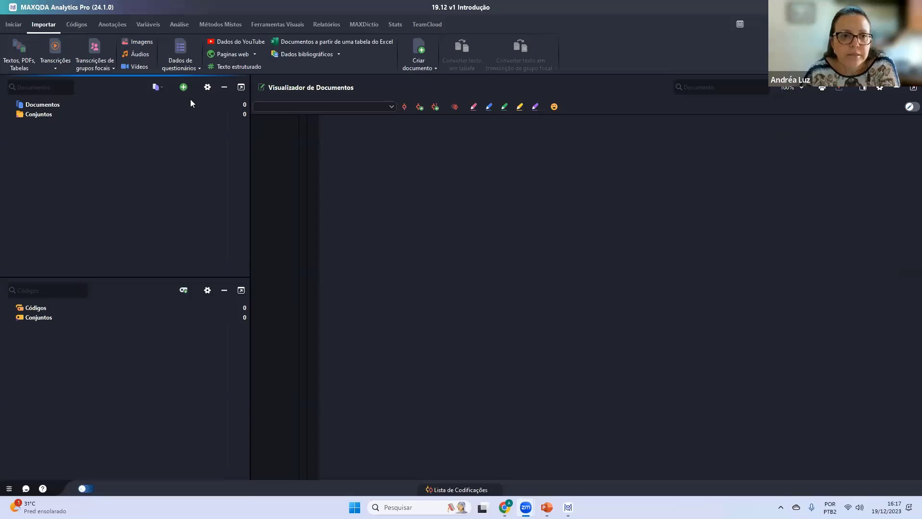
Show the Lista de Codificações window in the project workspace.
{"action": "left_click", "coordinate": [491, 489]}
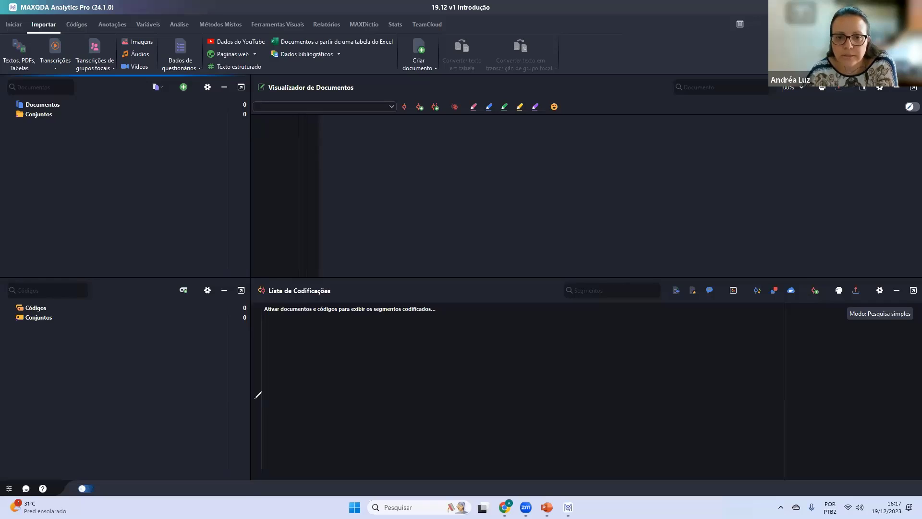
{"action": "mouse_move", "coordinate": [67, 482]}
{"action": "left_mouse_down"}
{"action": "mouse_move", "coordinate": [92, 497]}
{"action": "mouse_move", "coordinate": [110, 475]}
{"action": "mouse_move", "coordinate": [75, 480]}
{"action": "left_mouse_up"}
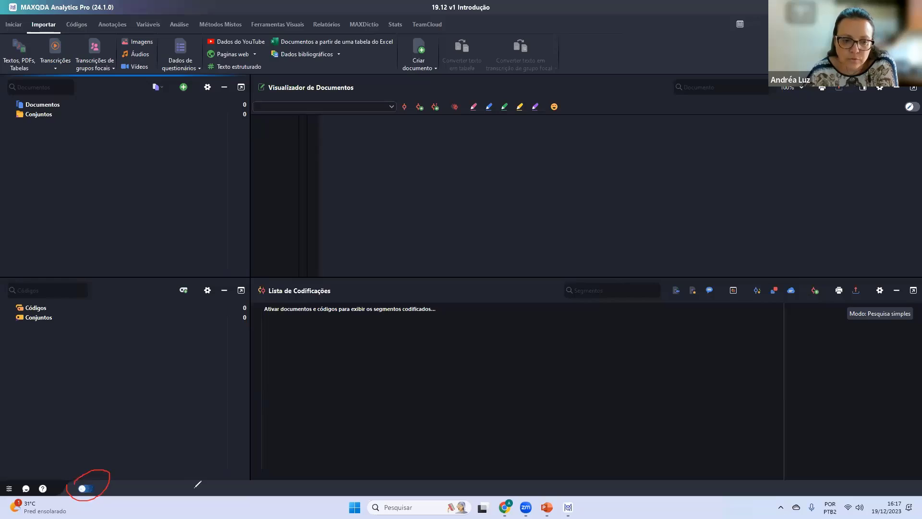
{"action": "mouse_move", "coordinate": [110, 448]}
{"action": "left_mouse_down"}
{"action": "mouse_move", "coordinate": [102, 469]}
{"action": "mouse_move", "coordinate": [113, 458]}
{"action": "left_mouse_up"}
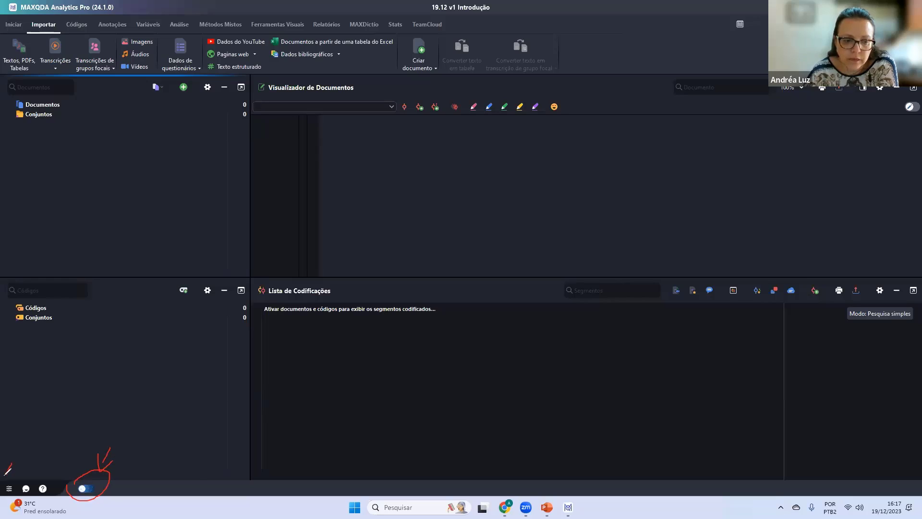
{"action": "mouse_move", "coordinate": [2, 474]}
{"action": "left_mouse_down"}
{"action": "mouse_move", "coordinate": [13, 464]}
{"action": "mouse_move", "coordinate": [3, 494]}
{"action": "mouse_move", "coordinate": [22, 487]}
{"action": "mouse_move", "coordinate": [18, 479]}
{"action": "left_mouse_up"}
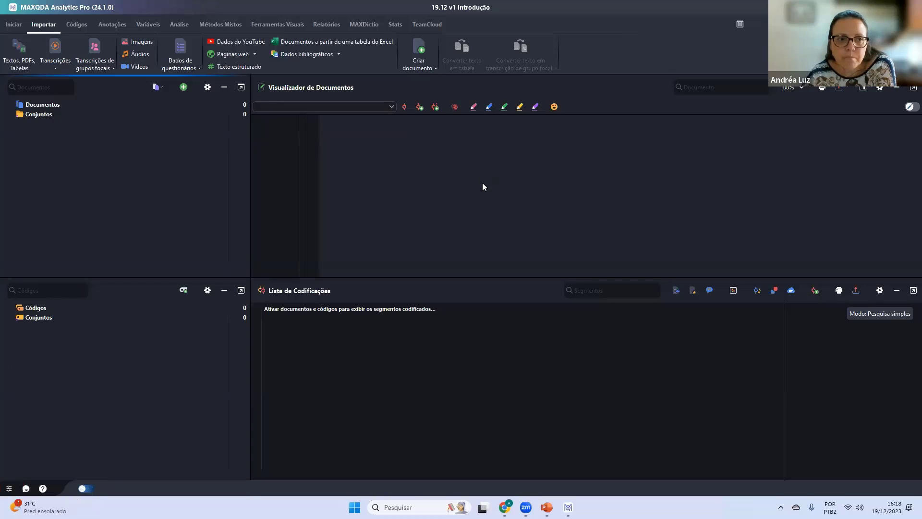
{"action": "left_click", "coordinate": [157, 87]}
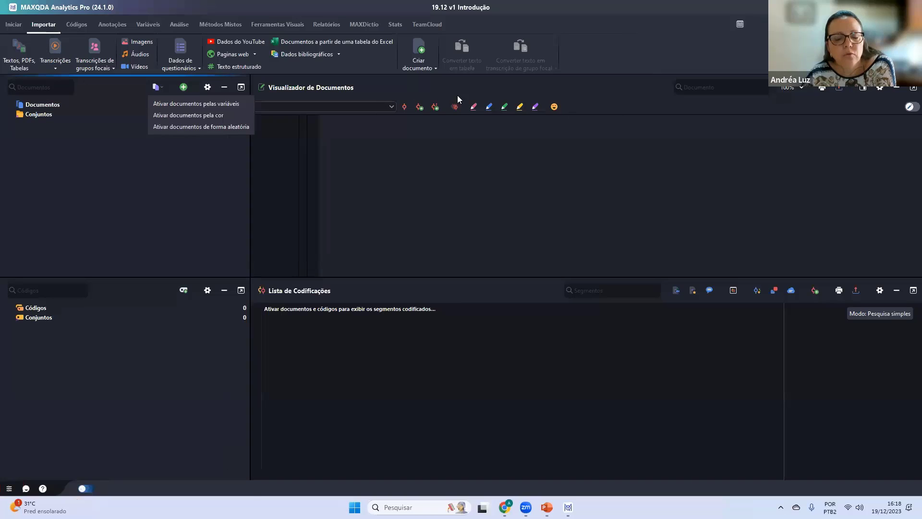
{"action": "left_click", "coordinate": [691, 58]}
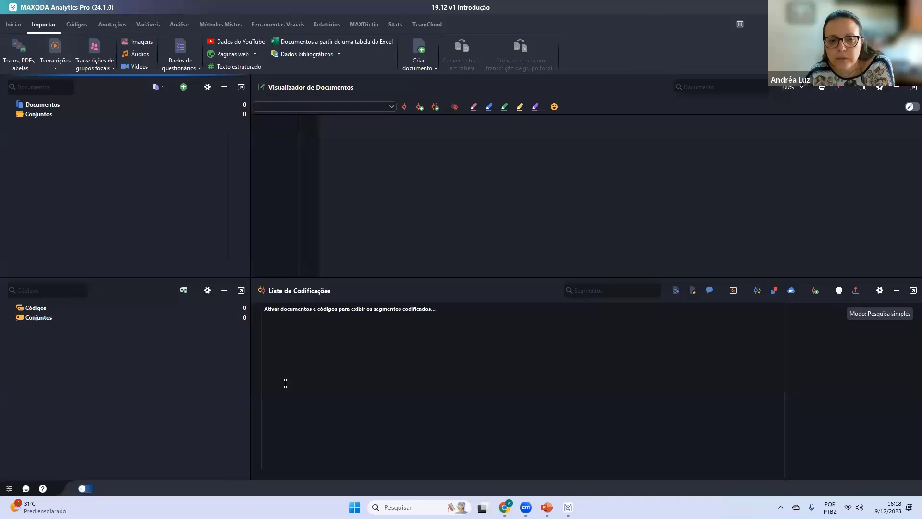
Switch the interface from dark mode to light mode.
{"action": "left_click", "coordinate": [90, 489]}
{"action": "left_click", "coordinate": [415, 311]}
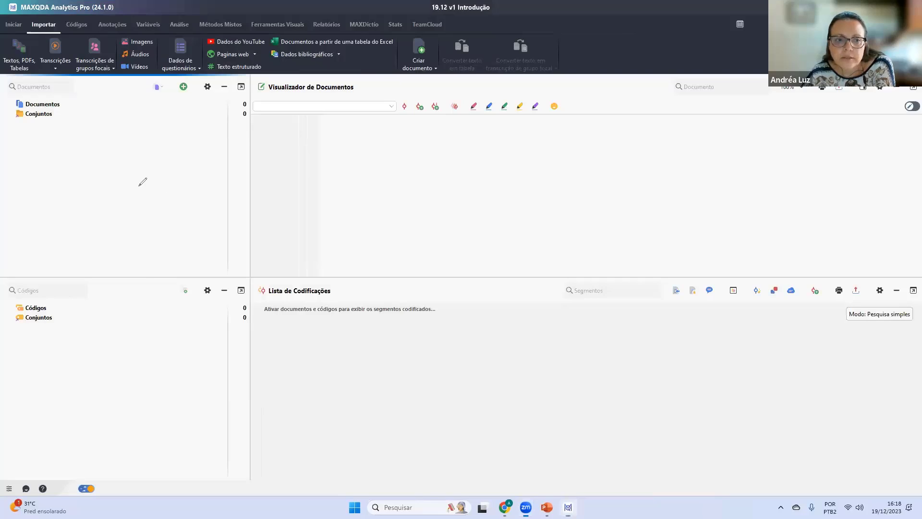
{"action": "mouse_move", "coordinate": [143, 173]}
{"action": "left_mouse_down"}
{"action": "mouse_move", "coordinate": [139, 198]}
{"action": "mouse_move", "coordinate": [148, 197]}
{"action": "left_mouse_up"}
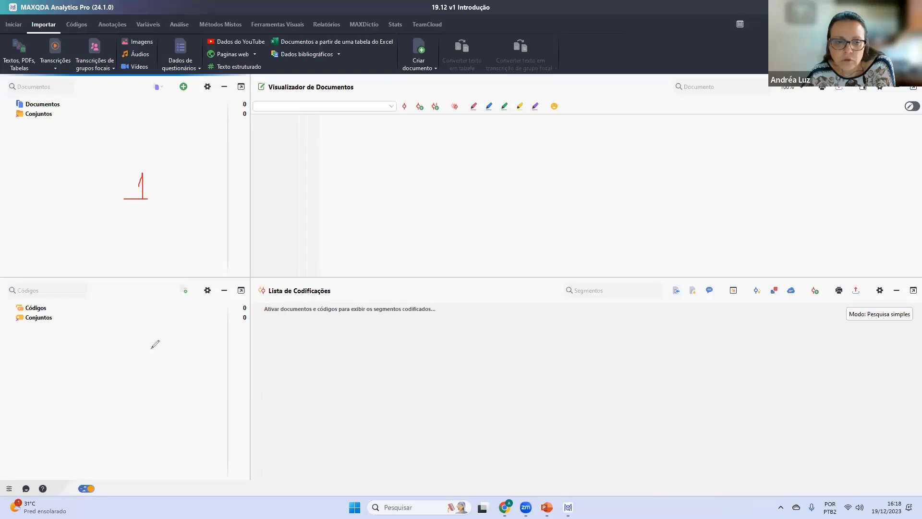
{"action": "mouse_move", "coordinate": [150, 342]}
{"action": "left_mouse_down"}
{"action": "mouse_move", "coordinate": [134, 360]}
{"action": "mouse_move", "coordinate": [171, 354]}
{"action": "left_mouse_up"}
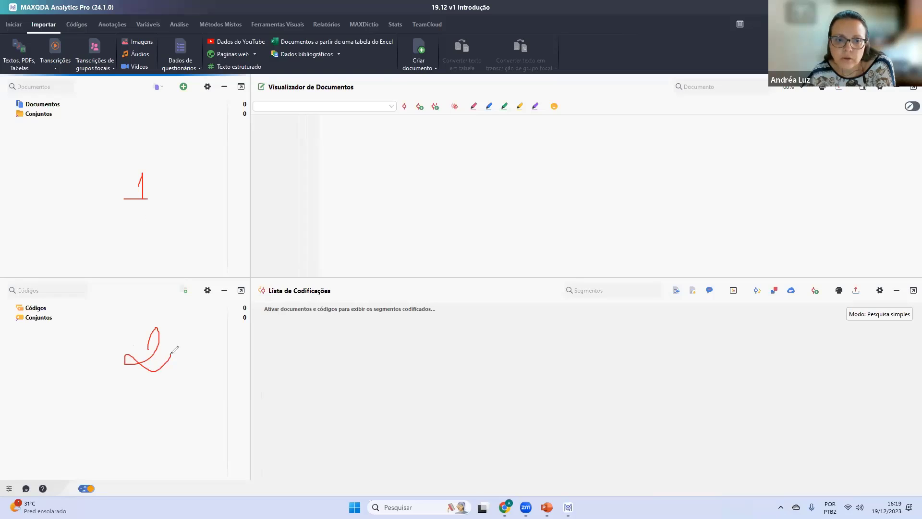
{"action": "mouse_move", "coordinate": [485, 163]}
{"action": "left_mouse_down"}
{"action": "mouse_move", "coordinate": [499, 175]}
{"action": "mouse_move", "coordinate": [470, 192]}
{"action": "left_mouse_up"}
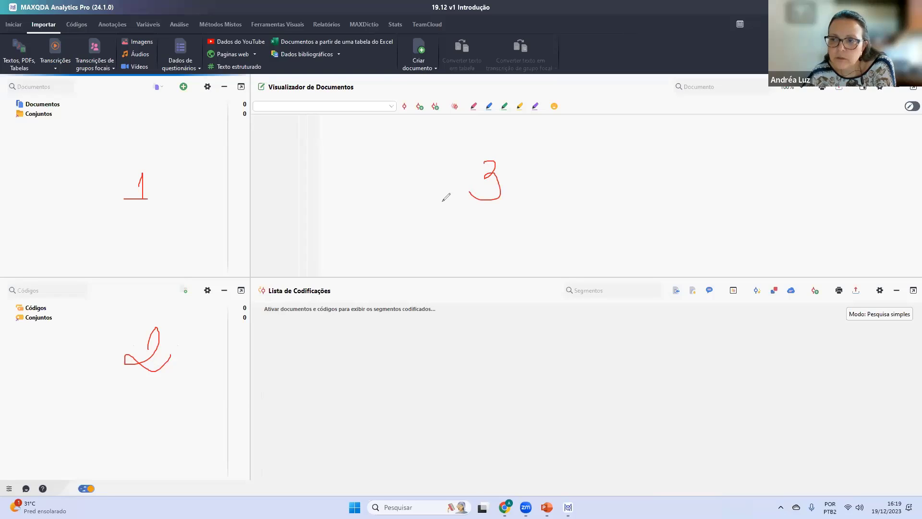
{"action": "mouse_move", "coordinate": [501, 357]}
{"action": "left_mouse_down"}
{"action": "mouse_move", "coordinate": [539, 386]}
{"action": "mouse_move", "coordinate": [541, 412]}
{"action": "left_mouse_up"}
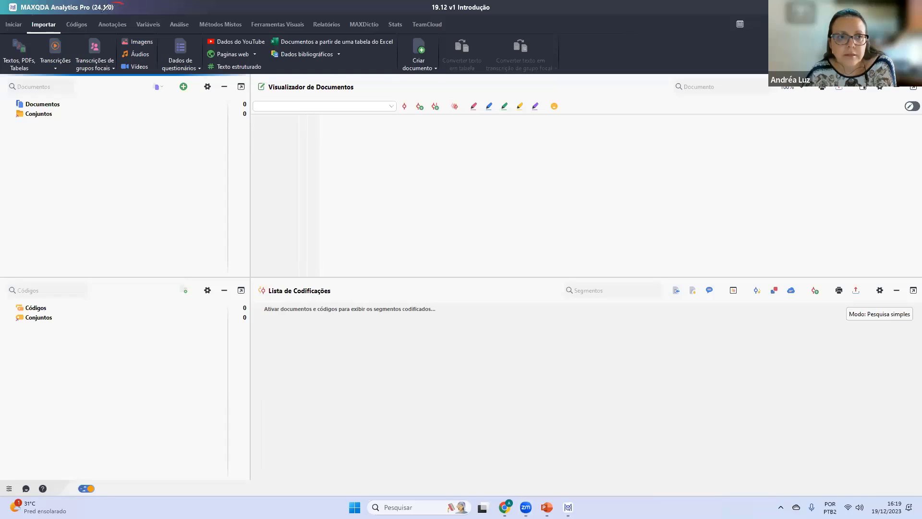
{"action": "left_click_drag", "start_coordinate": [76, 7], "coordinate": [121, 11]}
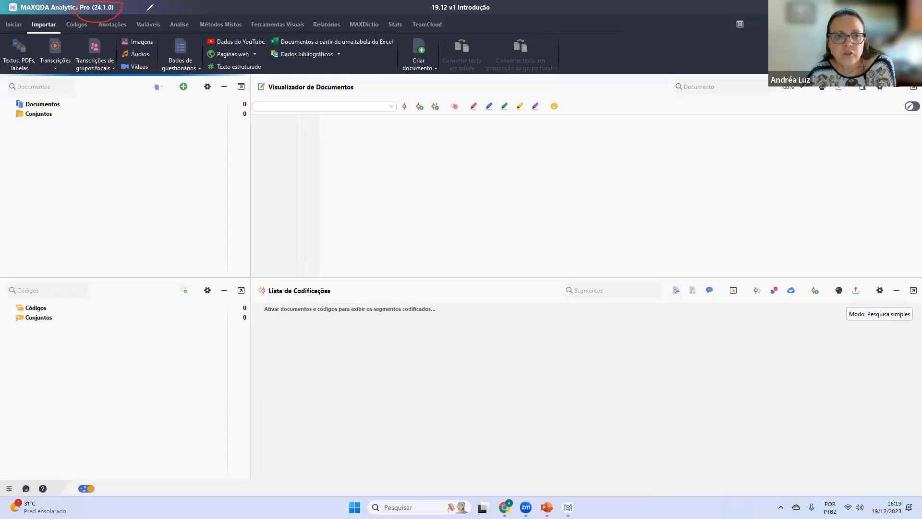
{"action": "left_click_drag", "start_coordinate": [123, 9], "coordinate": [144, 5]}
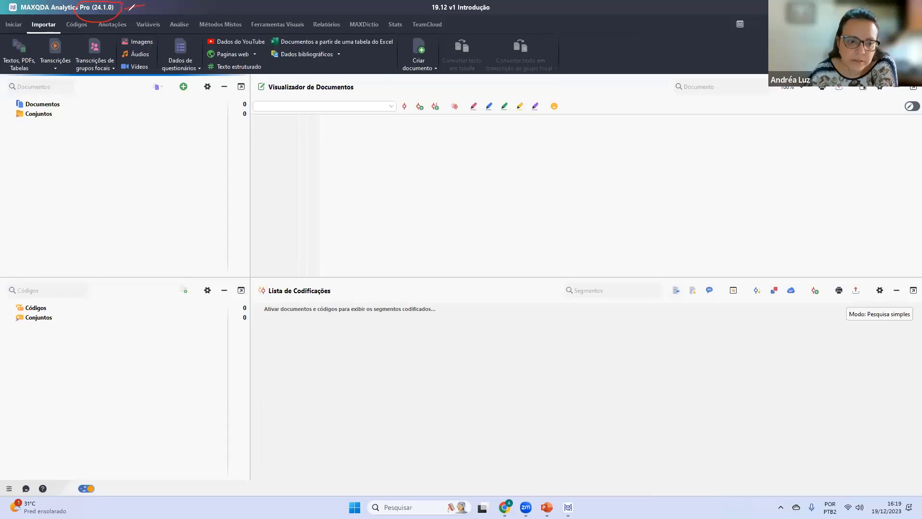
{"action": "mouse_move", "coordinate": [38, 486]}
{"action": "left_mouse_down"}
{"action": "mouse_move", "coordinate": [55, 496]}
{"action": "mouse_move", "coordinate": [47, 476]}
{"action": "mouse_move", "coordinate": [58, 466]}
{"action": "left_mouse_up"}
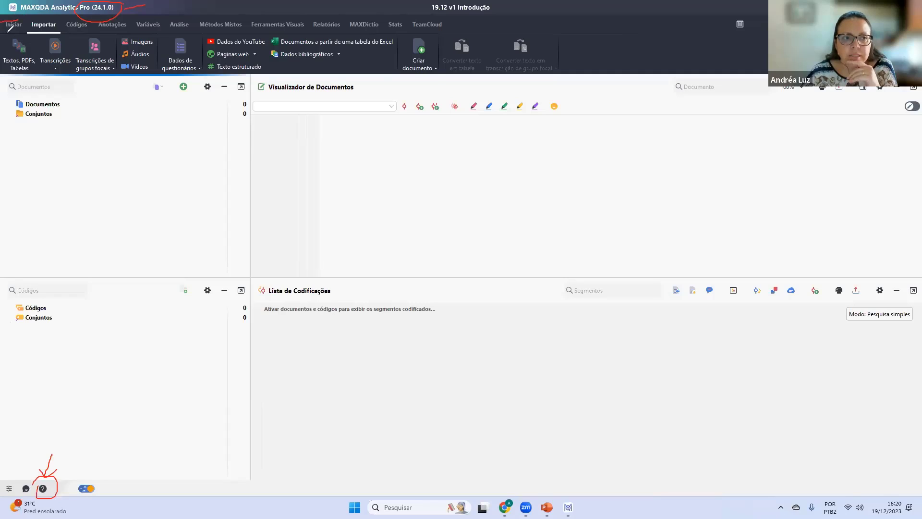
{"action": "left_click_drag", "start_coordinate": [7, 32], "coordinate": [13, 33]}
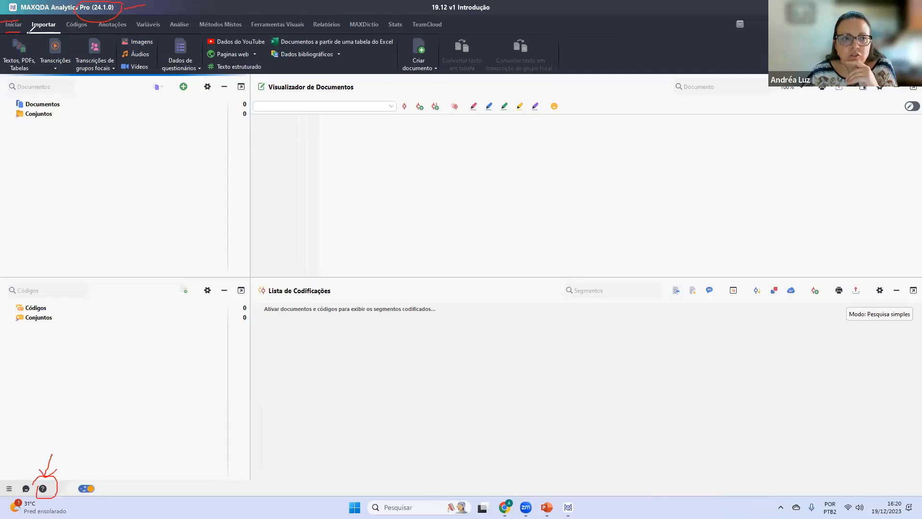
{"action": "left_click_drag", "start_coordinate": [67, 32], "coordinate": [175, 29]}
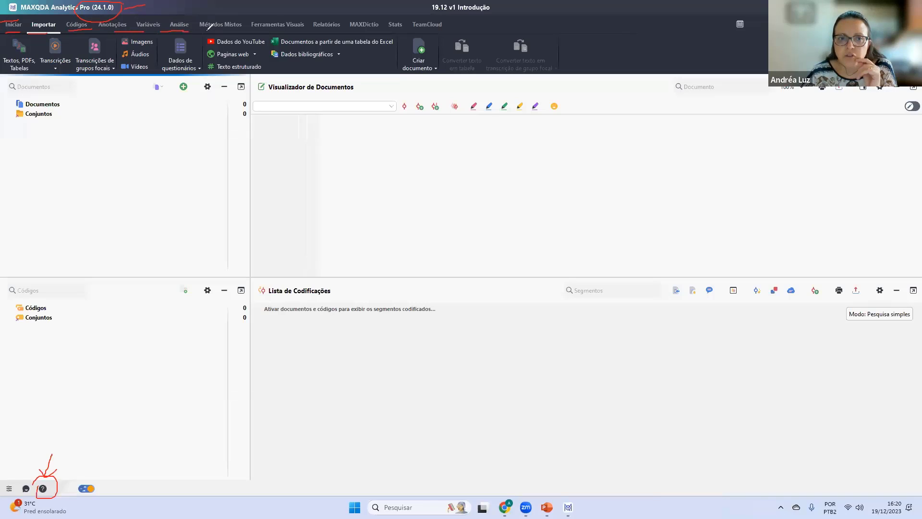
{"action": "left_click_drag", "start_coordinate": [189, 32], "coordinate": [269, 31]}
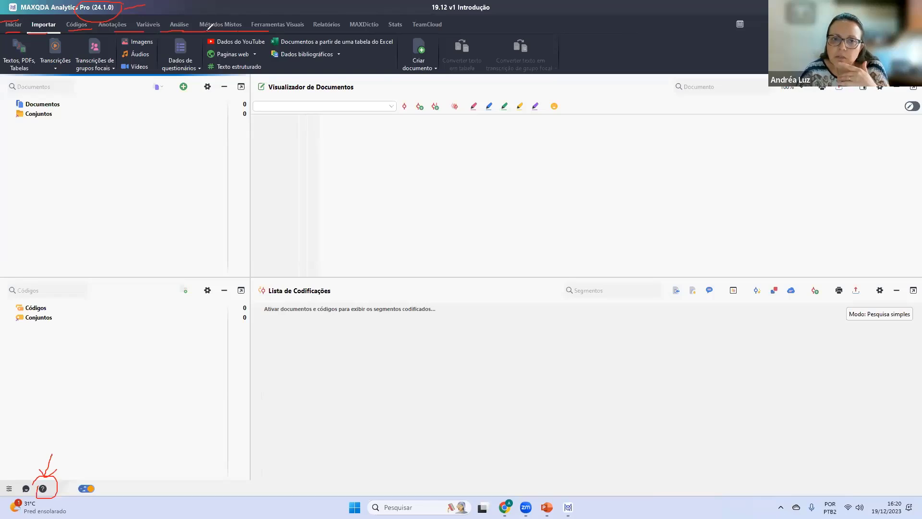
{"action": "left_click_drag", "start_coordinate": [270, 33], "coordinate": [414, 40]}
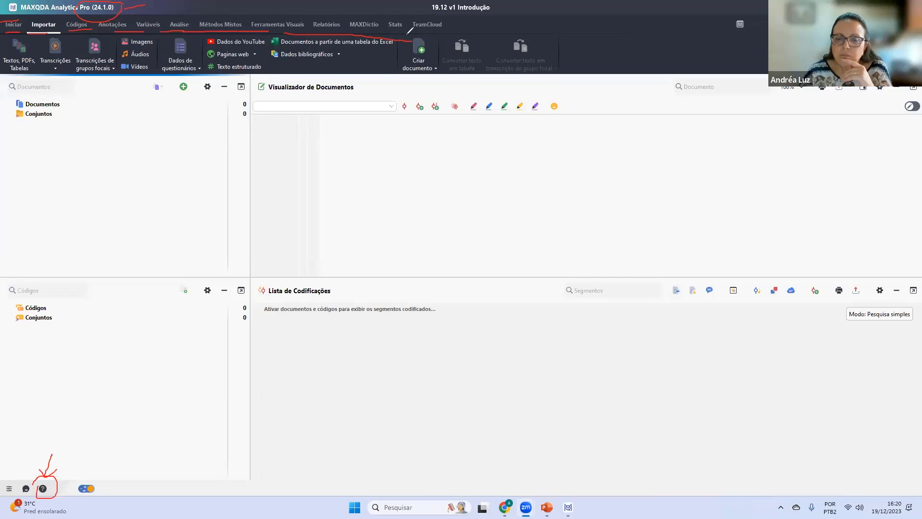
{"action": "left_click_drag", "start_coordinate": [397, 33], "coordinate": [515, 27]}
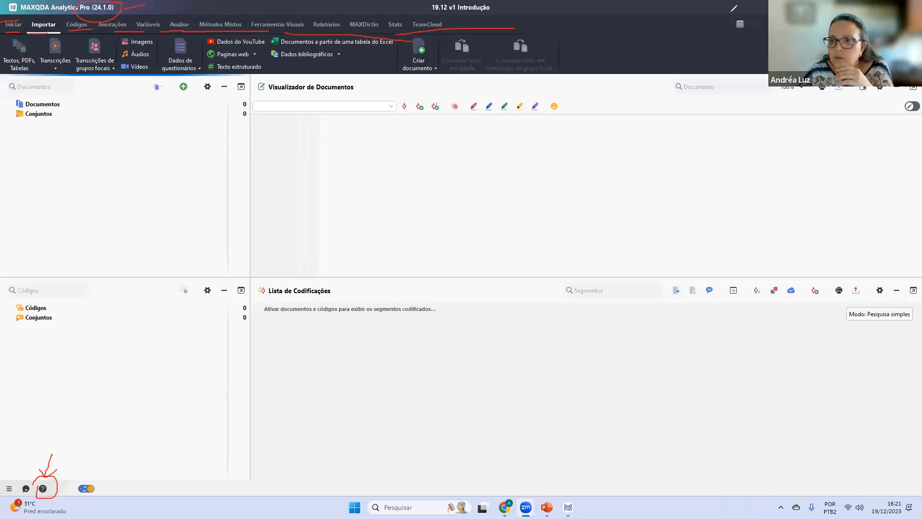
{"action": "mouse_move", "coordinate": [727, 27]}
{"action": "left_mouse_down"}
{"action": "mouse_move", "coordinate": [750, 17]}
{"action": "mouse_move", "coordinate": [736, 22]}
{"action": "mouse_move", "coordinate": [733, 41]}
{"action": "left_mouse_up"}
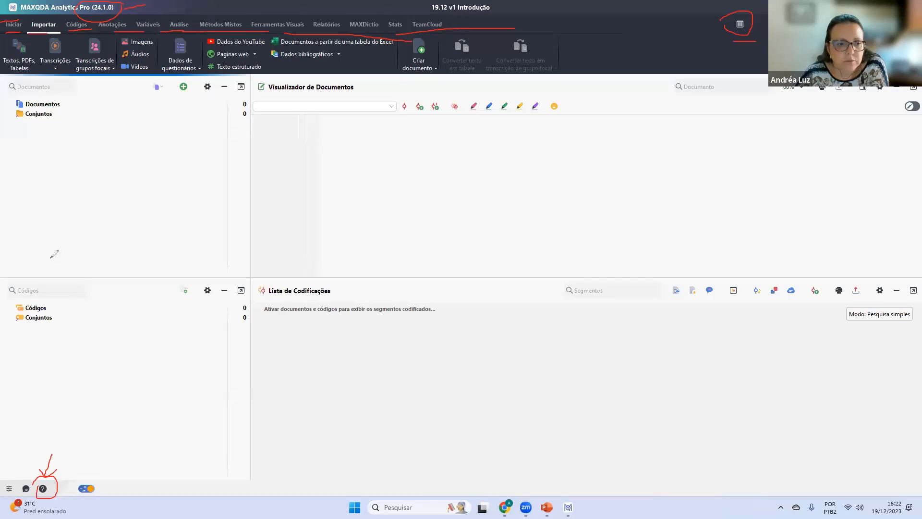
{"action": "key", "text": "e"}
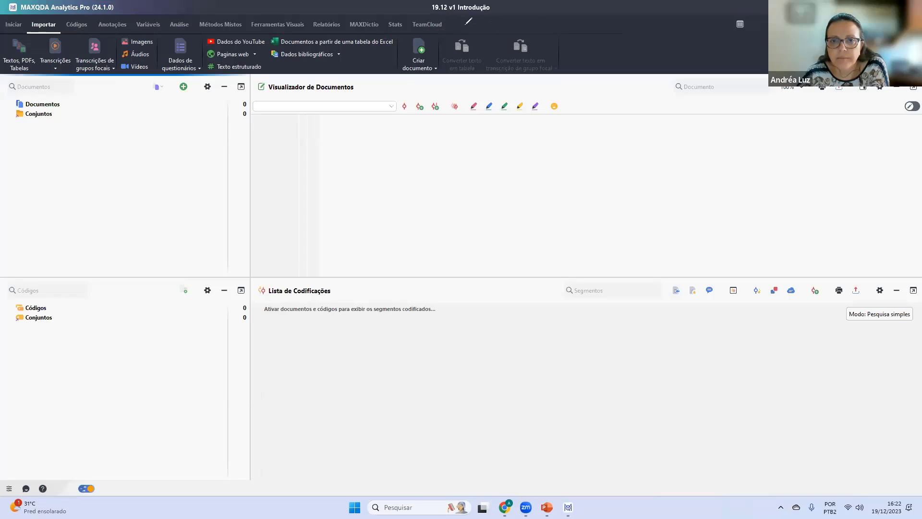
{"action": "left_click_drag", "start_coordinate": [459, 25], "coordinate": [529, 25]}
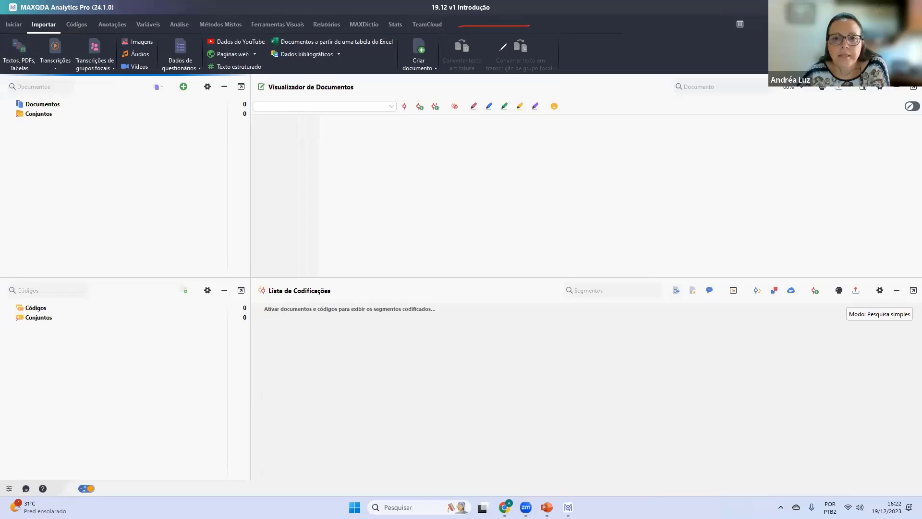
{"action": "left_click_drag", "start_coordinate": [582, 48], "coordinate": [637, 47]}
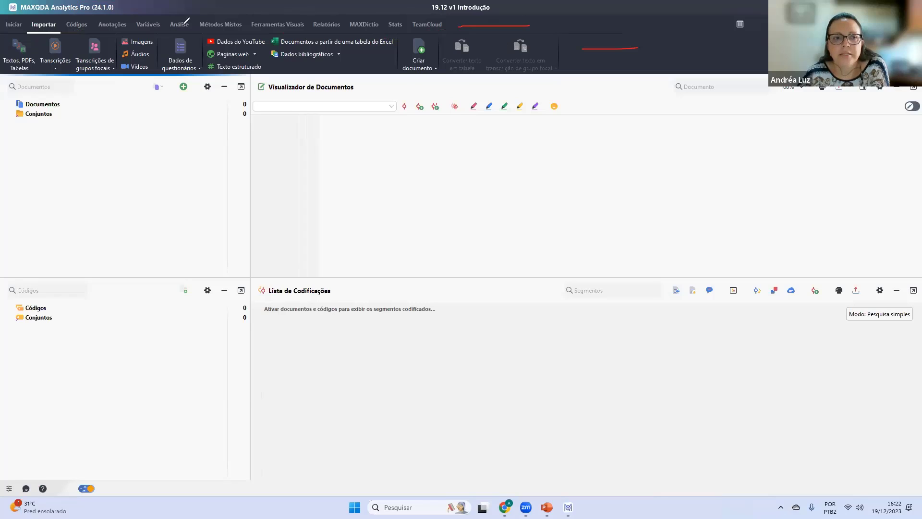
{"action": "mouse_move", "coordinate": [20, 18]}
{"action": "left_mouse_down"}
{"action": "mouse_move", "coordinate": [5, 30]}
{"action": "mouse_move", "coordinate": [51, 28]}
{"action": "left_mouse_up"}
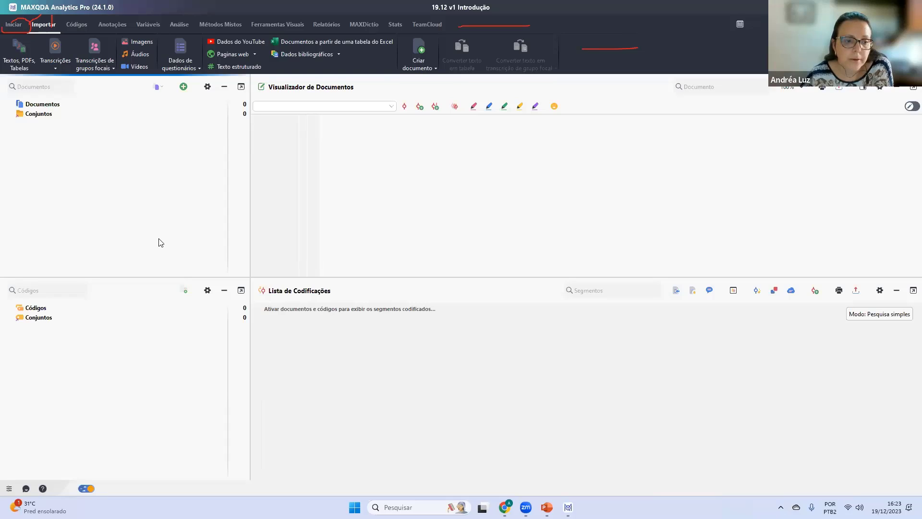
{"action": "left_click", "coordinate": [14, 25]}
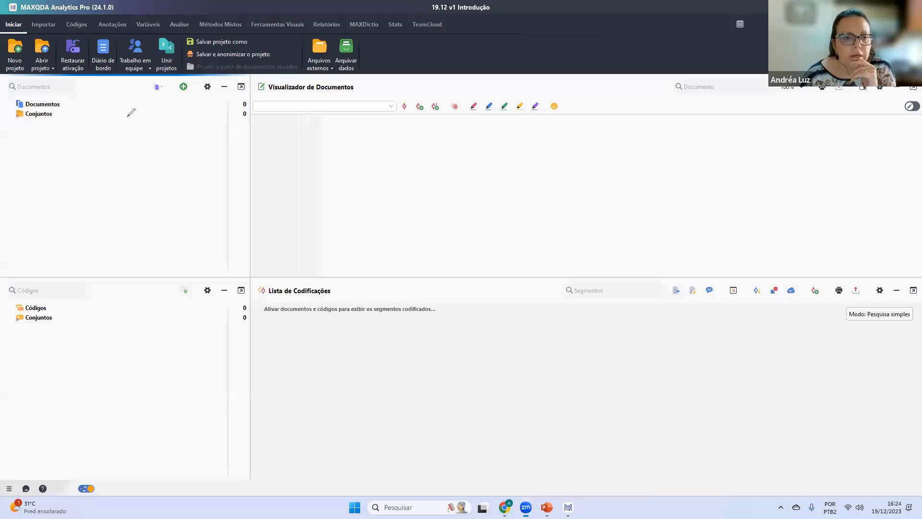
{"action": "left_click_drag", "start_coordinate": [71, 104], "coordinate": [144, 104]}
{"action": "mouse_move", "coordinate": [215, 128]}
{"action": "left_mouse_down"}
{"action": "mouse_move", "coordinate": [221, 117]}
{"action": "mouse_move", "coordinate": [220, 129]}
{"action": "mouse_move", "coordinate": [234, 132]}
{"action": "left_mouse_up"}
{"action": "mouse_move", "coordinate": [169, 87]}
{"action": "left_mouse_down"}
{"action": "mouse_move", "coordinate": [194, 82]}
{"action": "mouse_move", "coordinate": [179, 74]}
{"action": "mouse_move", "coordinate": [169, 86]}
{"action": "left_mouse_up"}
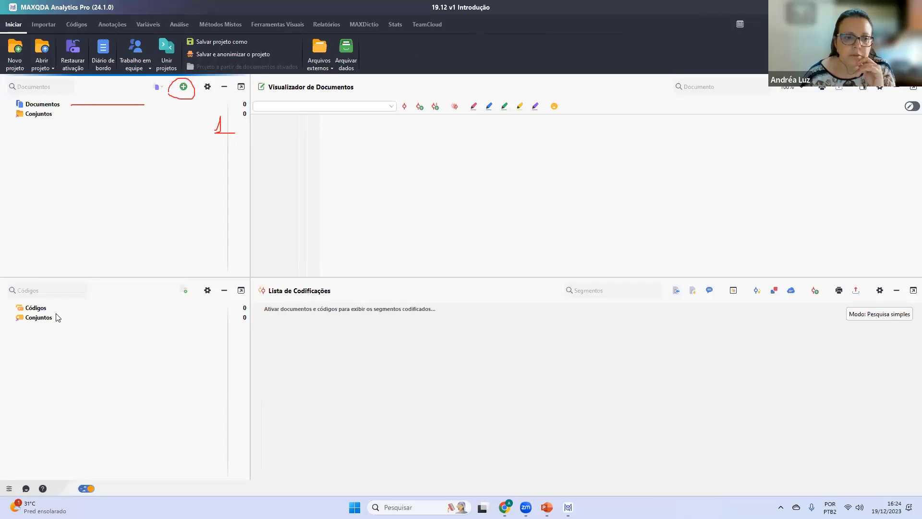
Create a new blank text document in the project's document list.
{"action": "left_click", "coordinate": [184, 86]}
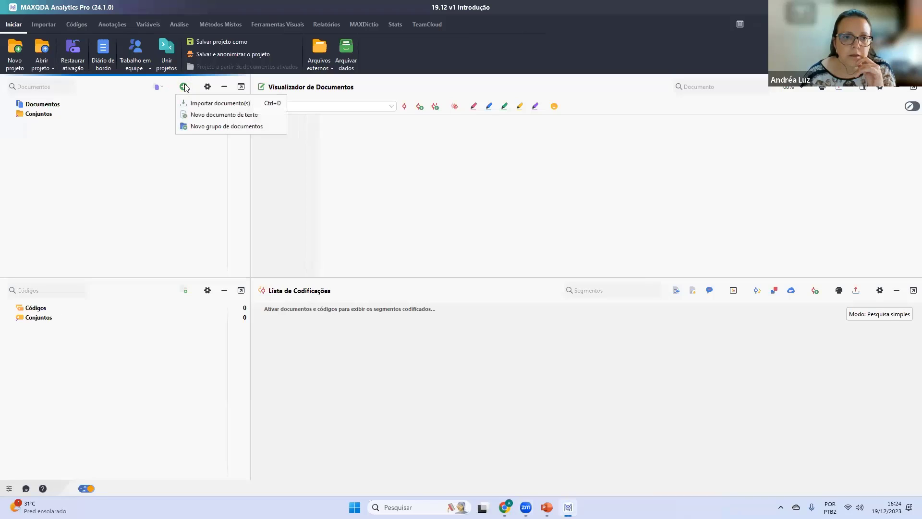
{"action": "left_click", "coordinate": [194, 117]}
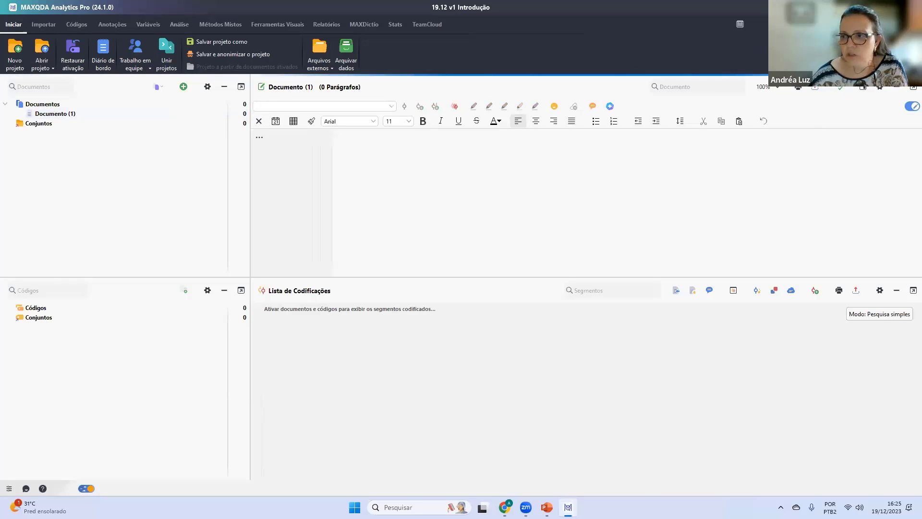
Switch the new document's edit mode off and back on twice to compare the two viewer states.
{"action": "left_click", "coordinate": [909, 110]}
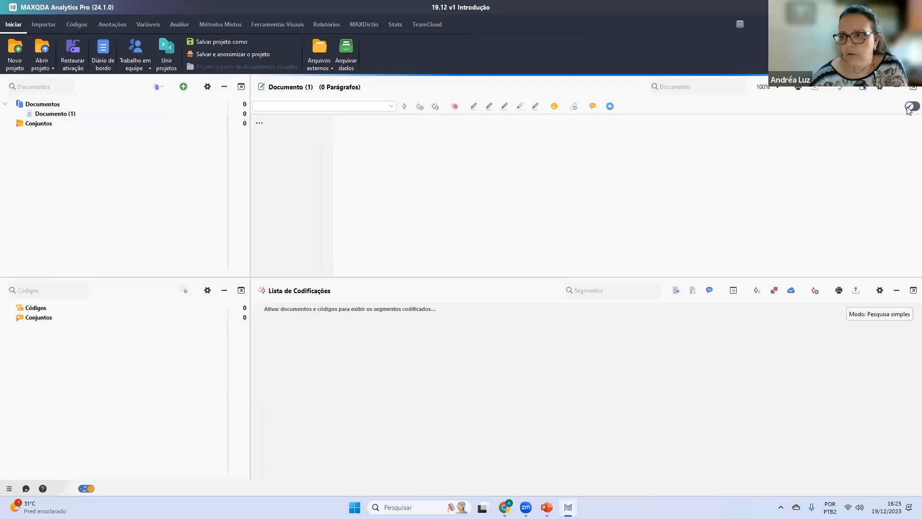
{"action": "left_click", "coordinate": [909, 109]}
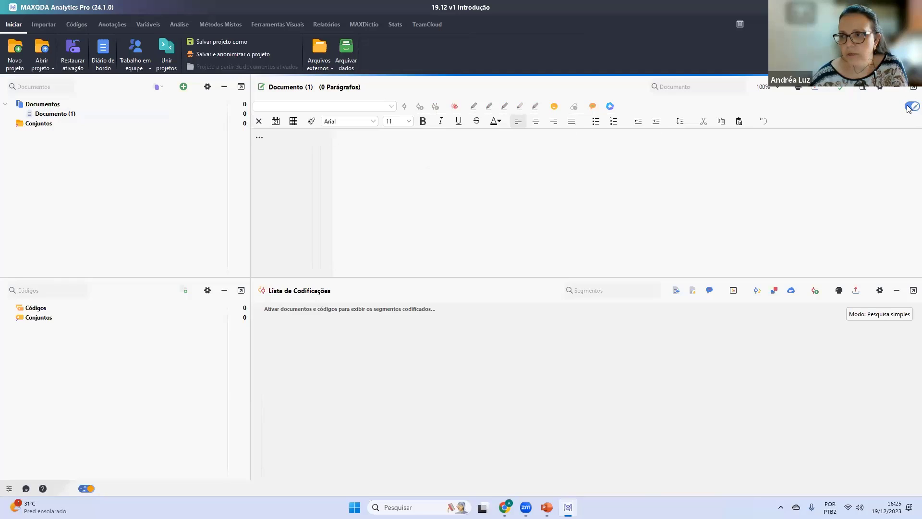
{"action": "left_click", "coordinate": [909, 110]}
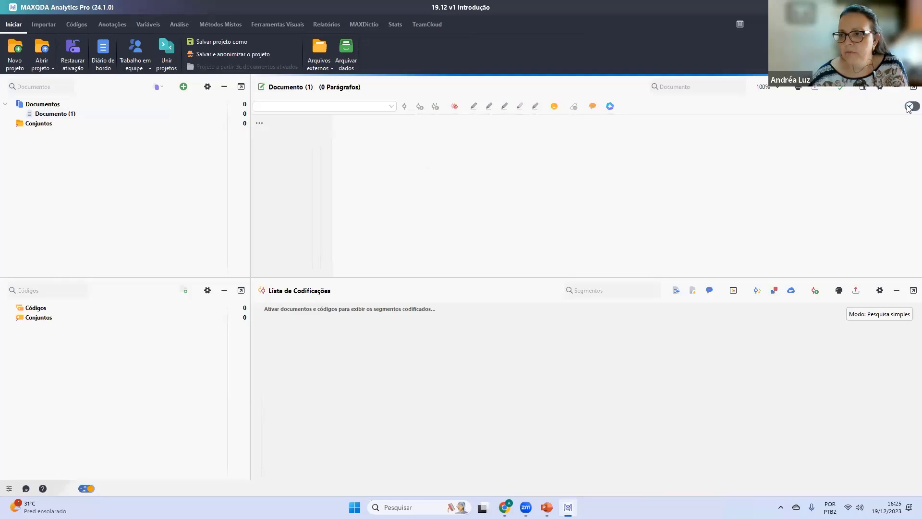
{"action": "left_click", "coordinate": [909, 107]}
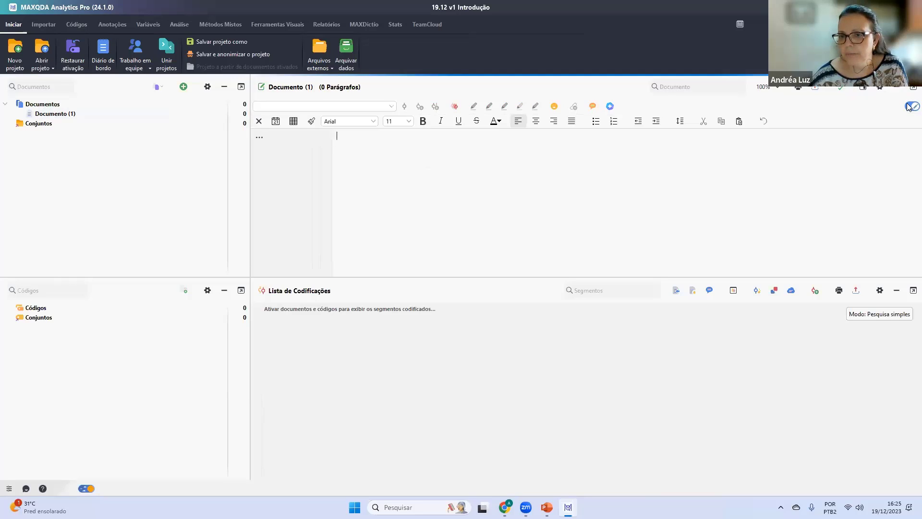
Write "Desenvolver a escrita do trabalho aqui mesmo..." in the new document.
{"action": "left_click", "coordinate": [444, 147]}
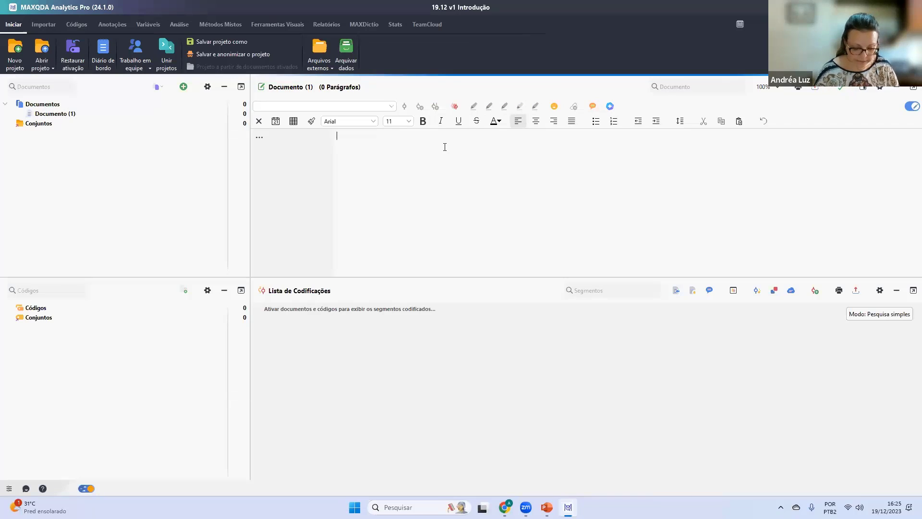
{"action": "type", "text": "Desen"}
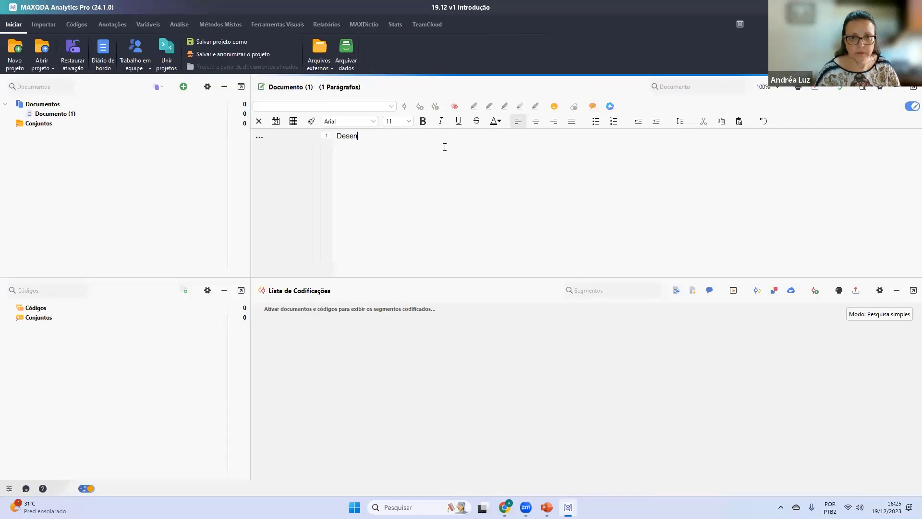
{"action": "type", "text": "oolver "}
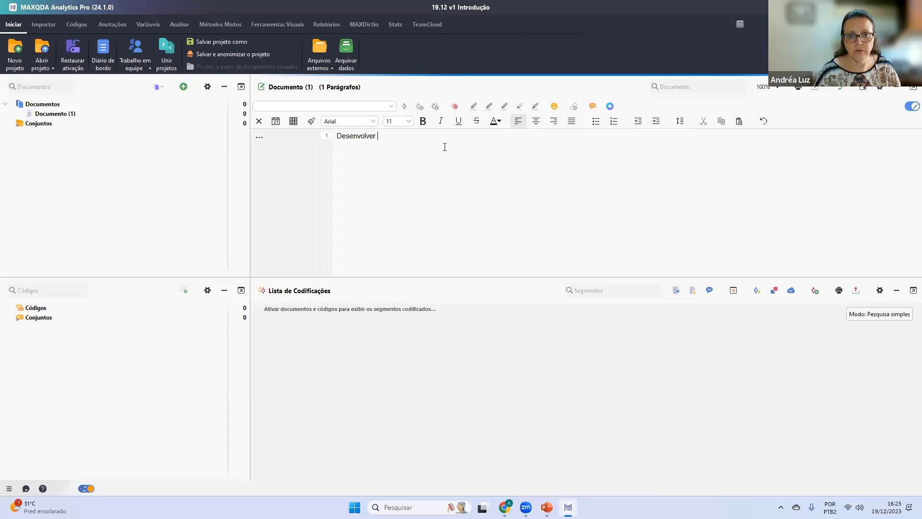
{"action": "type", "text": "a escrita do "}
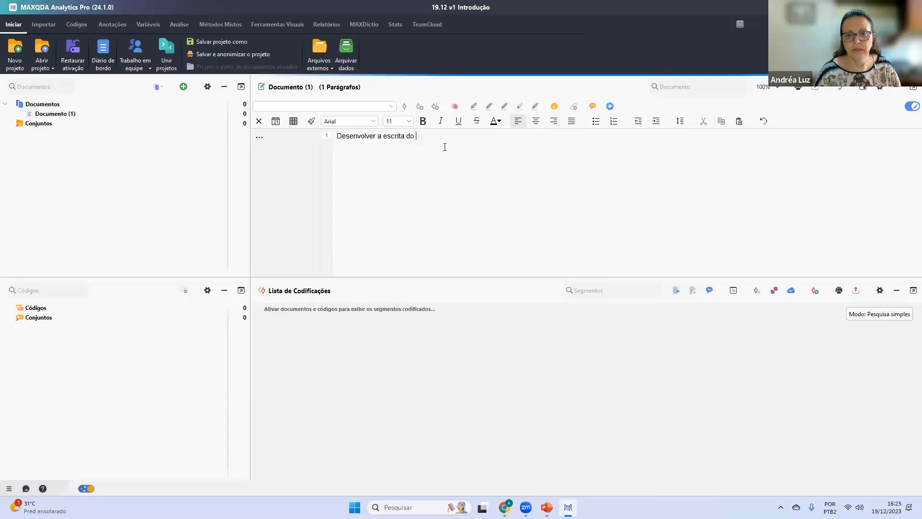
{"action": "type", "text": "trabalho aqui mesmo..."}
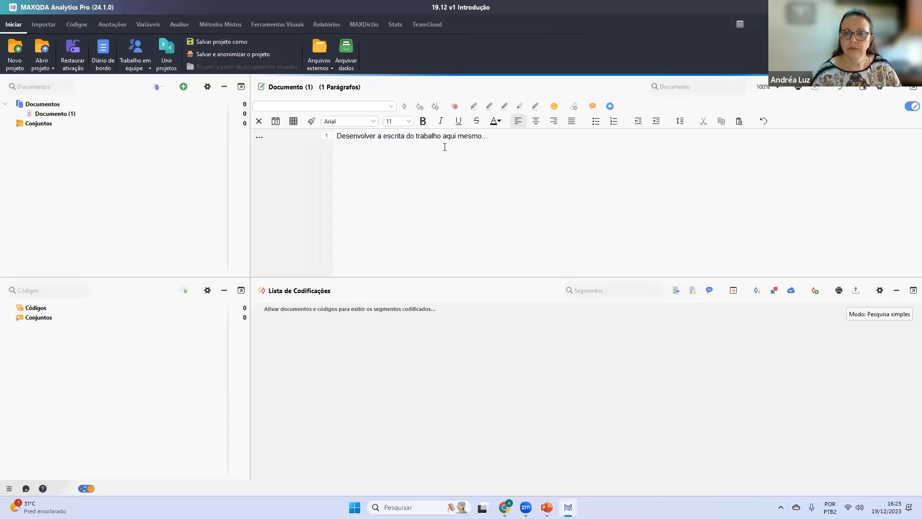
Examine the actions offered for the document's text, both without a selection and with most of the sentence selected.
{"action": "right_click", "coordinate": [436, 161]}
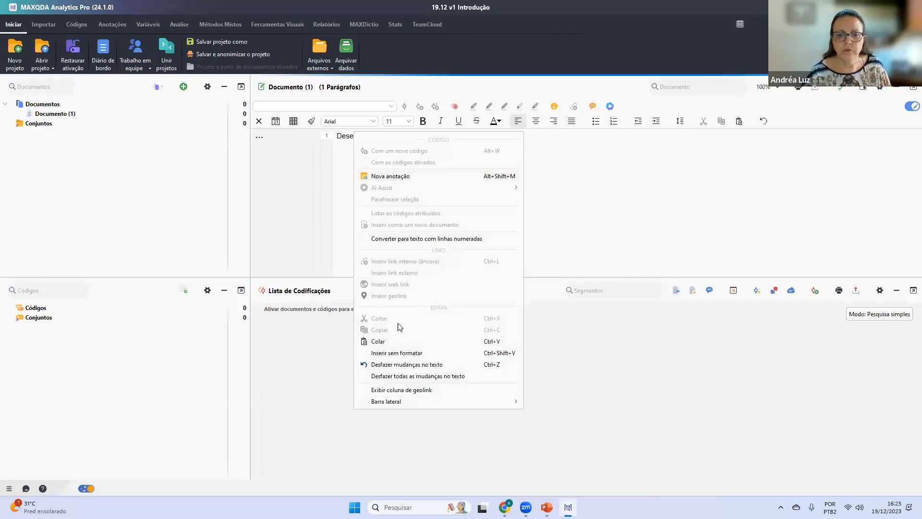
{"action": "left_click", "coordinate": [590, 198]}
{"action": "mouse_move", "coordinate": [344, 139]}
{"action": "left_mouse_down"}
{"action": "mouse_move", "coordinate": [473, 138]}
{"action": "mouse_move", "coordinate": [274, 146]}
{"action": "mouse_move", "coordinate": [337, 138]}
{"action": "left_mouse_up"}
{"action": "left_click_drag", "start_coordinate": [445, 138], "coordinate": [446, 140]}
{"action": "right_click", "coordinate": [446, 139]}
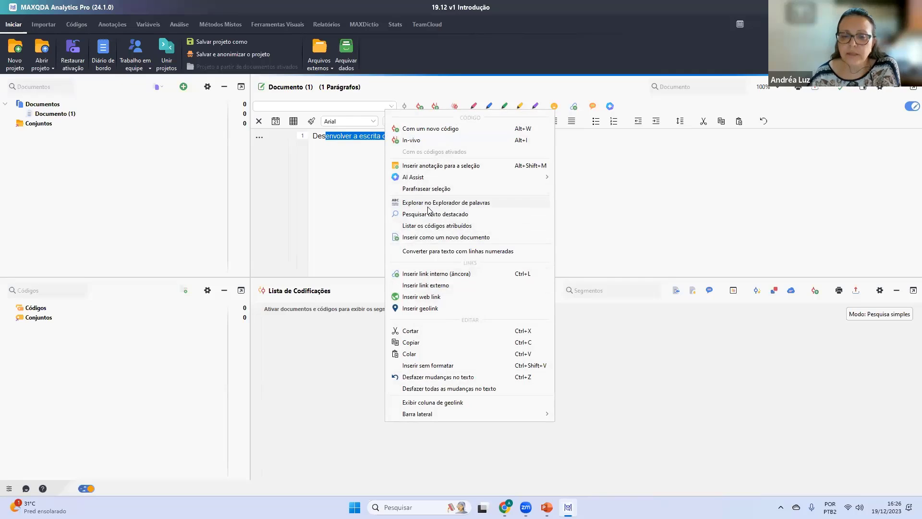
{"action": "mouse_move", "coordinate": [429, 181]}
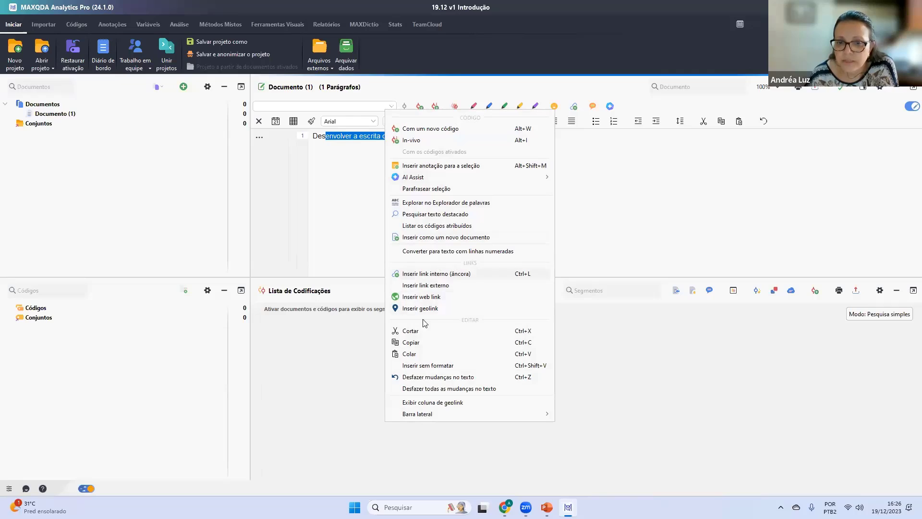
{"action": "left_click", "coordinate": [569, 223]}
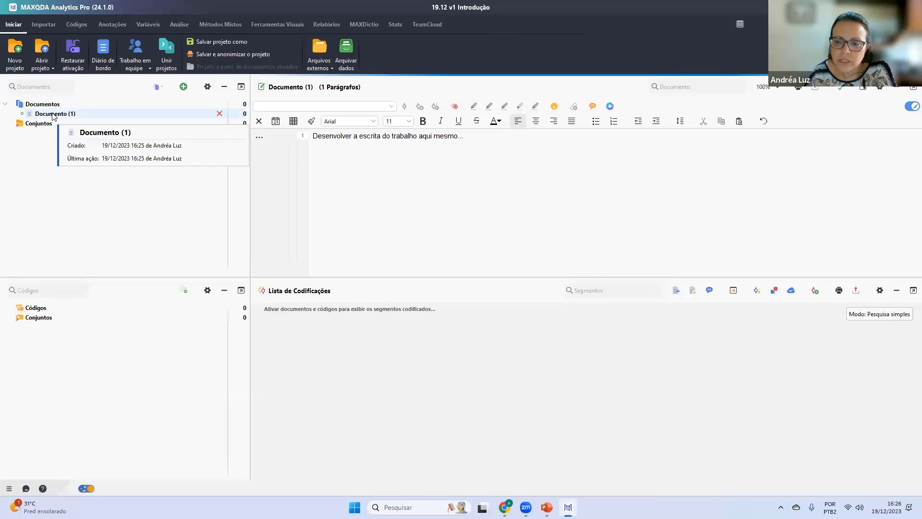
{"action": "left_click", "coordinate": [159, 86]}
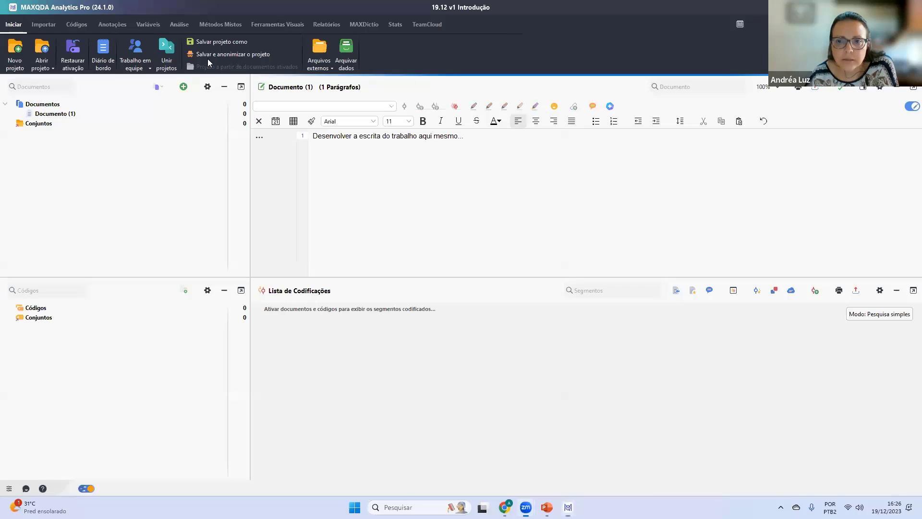
Rename the new text document as "Introdução do projeto".
{"action": "right_click", "coordinate": [49, 117]}
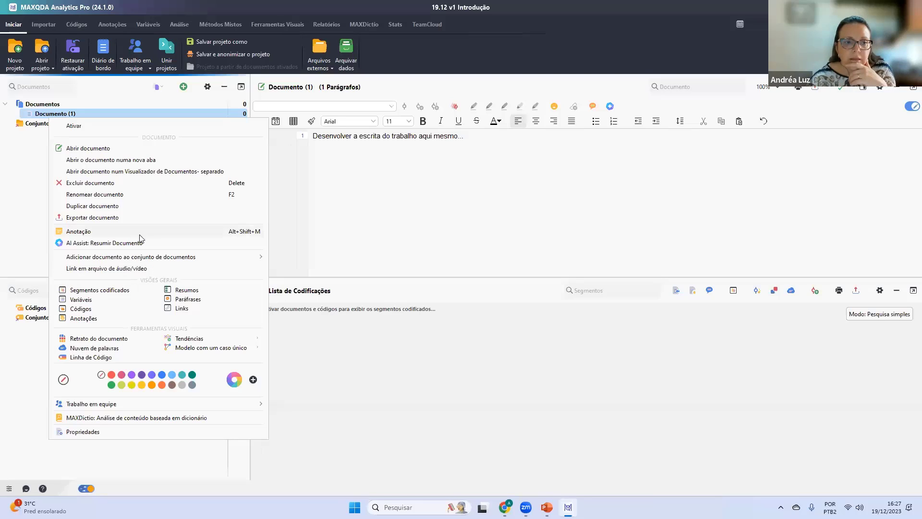
{"action": "left_click", "coordinate": [111, 195]}
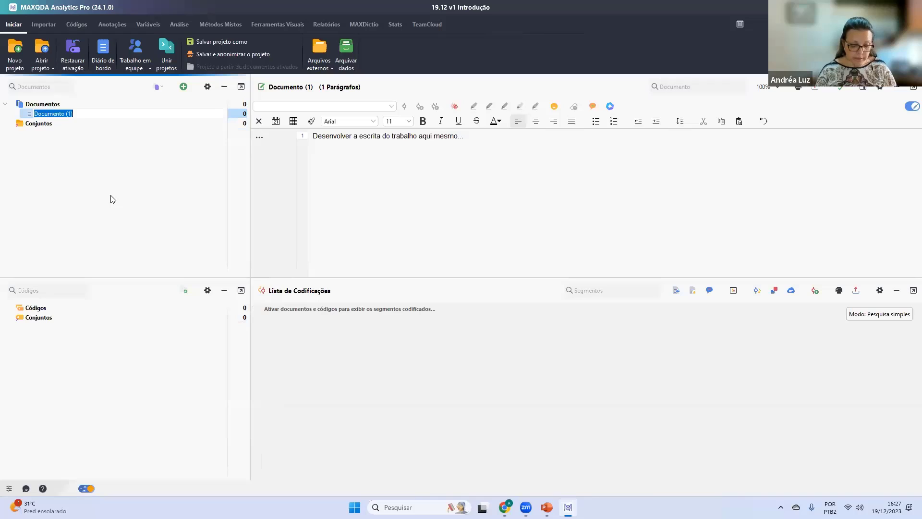
{"action": "type", "text": "Introdu"}
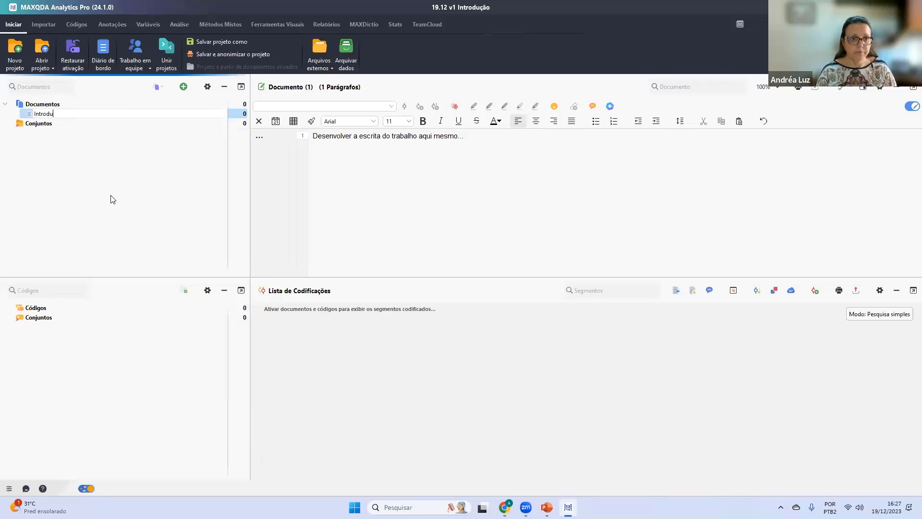
{"action": "type", "text": "ção do projeto"}
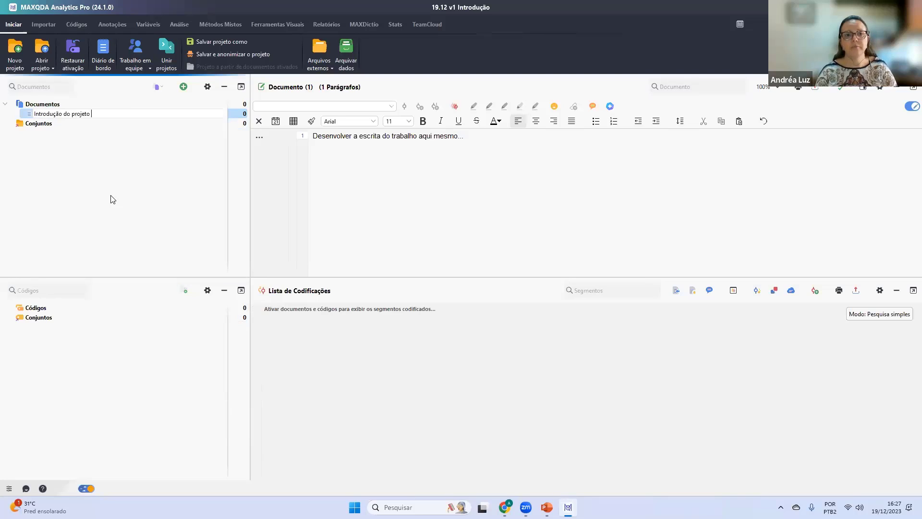
{"action": "key", "text": "Return"}
{"action": "left_click", "coordinate": [112, 200]}
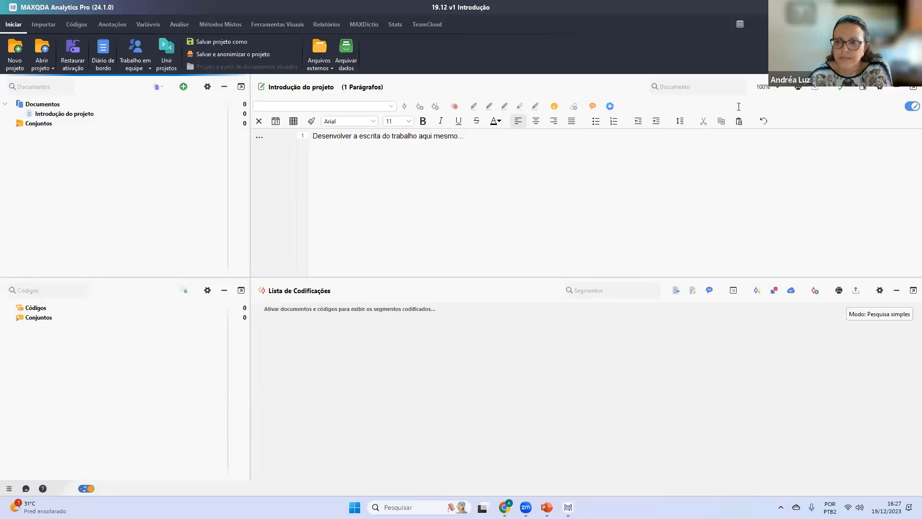
Look through the options for adding documents and the data types that can be imported into the project.
{"action": "left_click", "coordinate": [183, 87]}
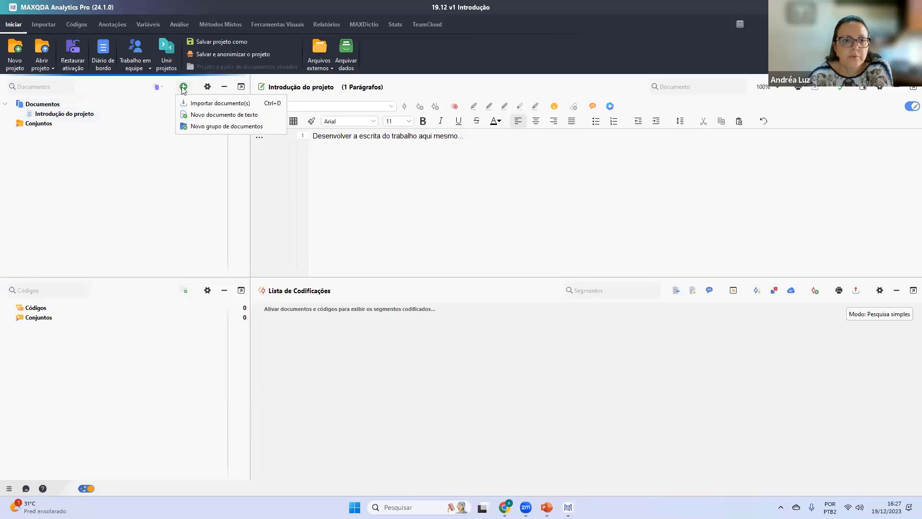
{"action": "left_click", "coordinate": [184, 87]}
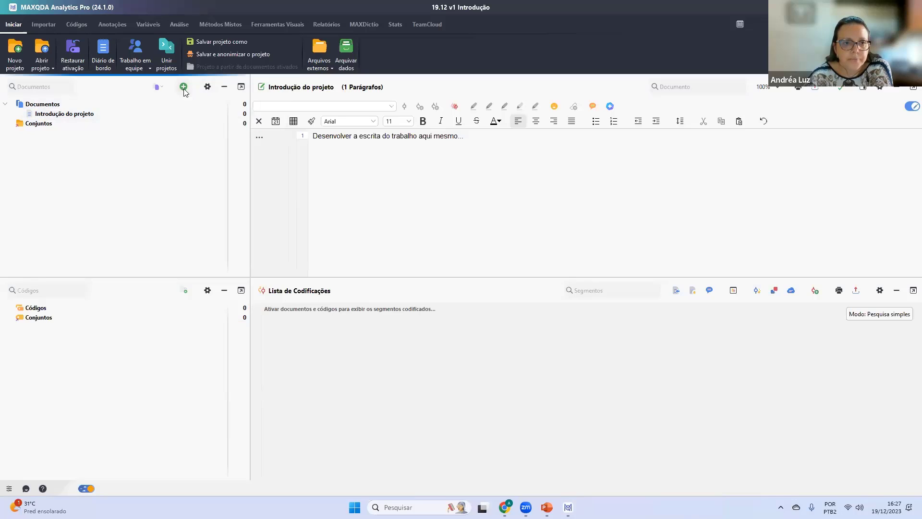
{"action": "left_click", "coordinate": [183, 88]}
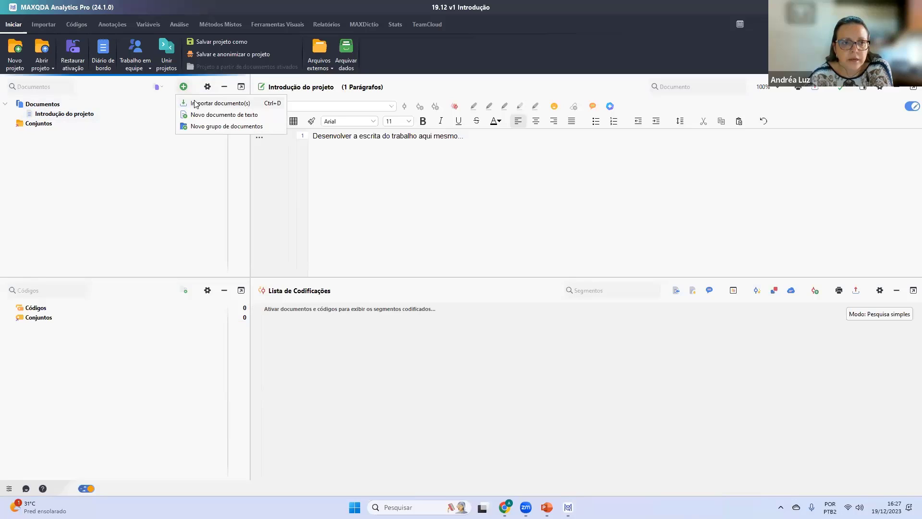
{"action": "left_click", "coordinate": [51, 27]}
{"action": "left_click", "coordinate": [51, 27]}
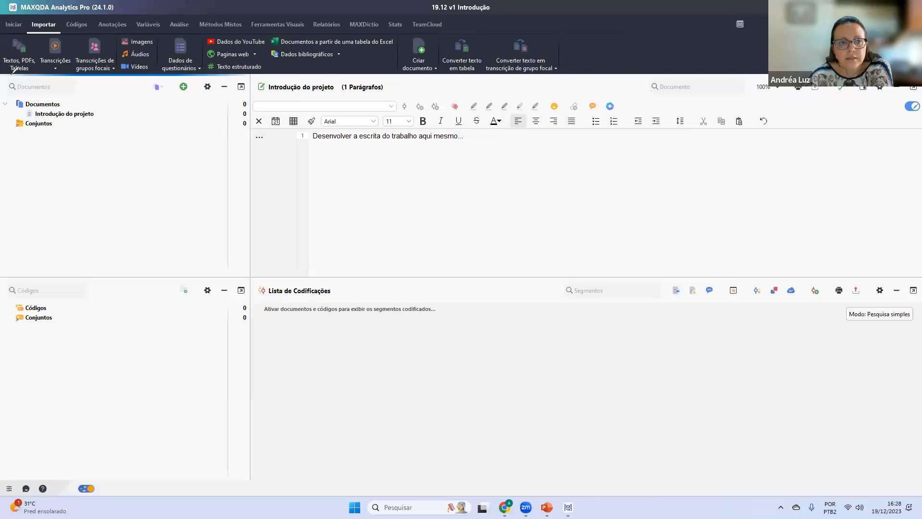
{"action": "left_click_drag", "start_coordinate": [48, 73], "coordinate": [148, 73]}
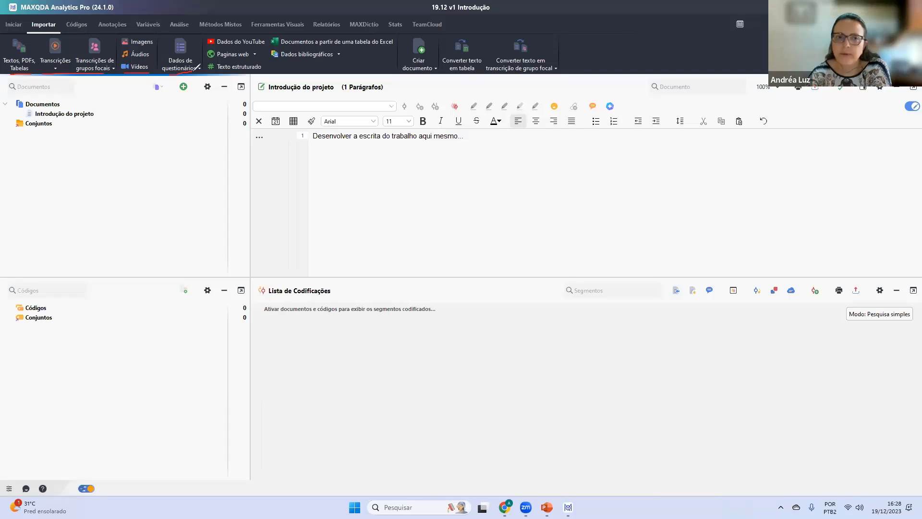
{"action": "left_click_drag", "start_coordinate": [218, 50], "coordinate": [245, 50]}
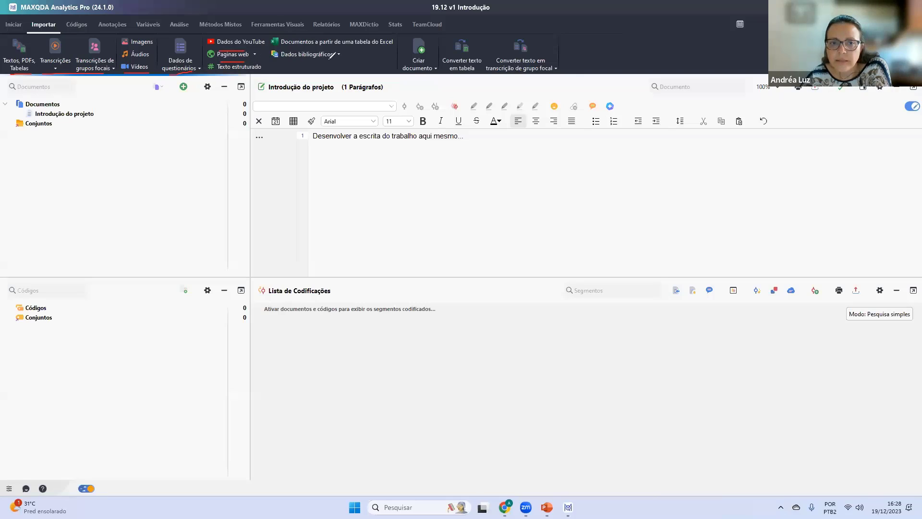
{"action": "left_click_drag", "start_coordinate": [280, 59], "coordinate": [328, 59]}
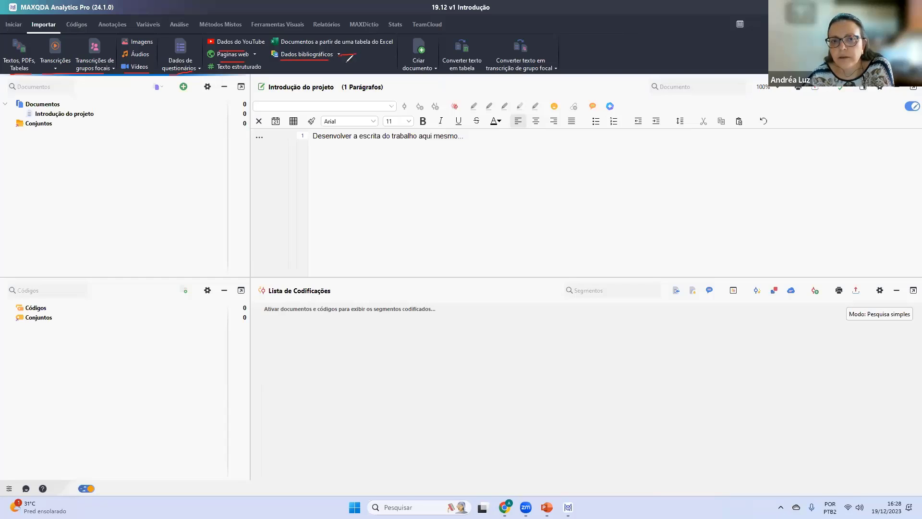
{"action": "mouse_move", "coordinate": [339, 55]}
{"action": "left_mouse_down"}
{"action": "mouse_move", "coordinate": [356, 55]}
{"action": "mouse_move", "coordinate": [354, 62]}
{"action": "left_mouse_up"}
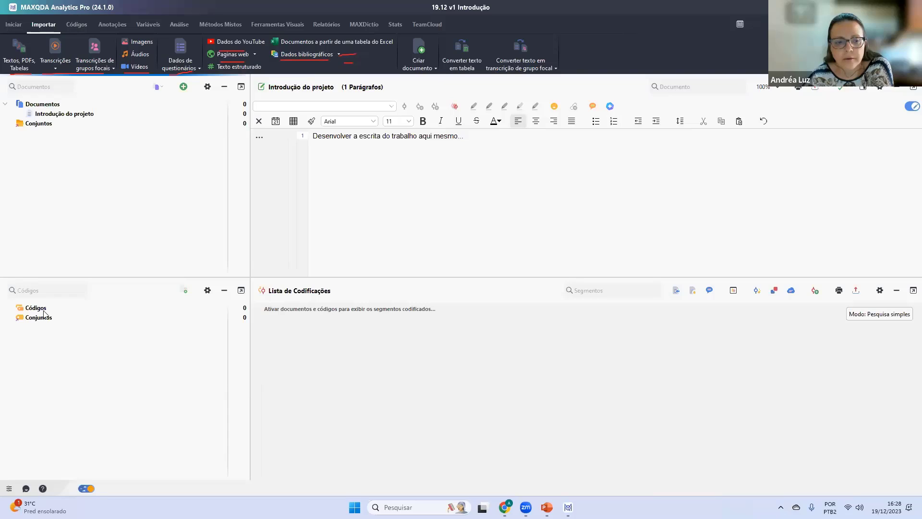
Look through the reference managers and file format supported for importing bibliographic data, plus the option for creating a document.
{"action": "left_click", "coordinate": [340, 54]}
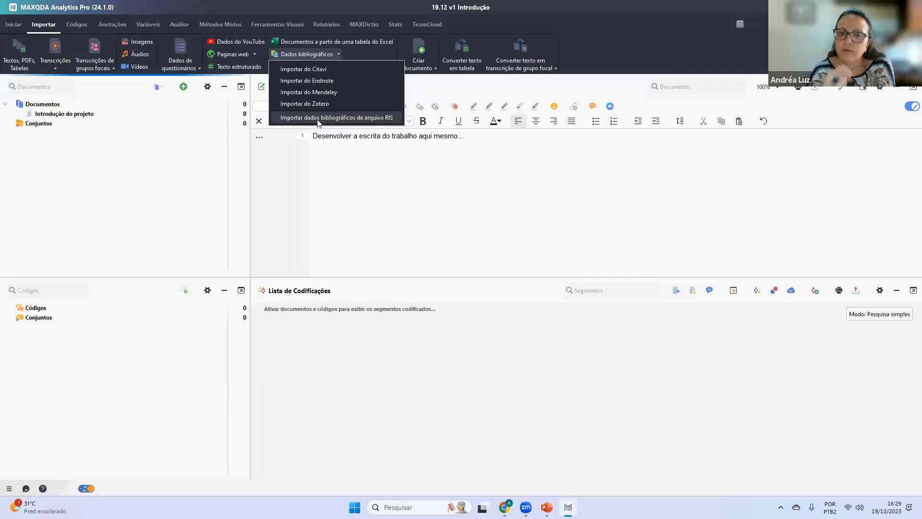
{"action": "left_click", "coordinate": [161, 170]}
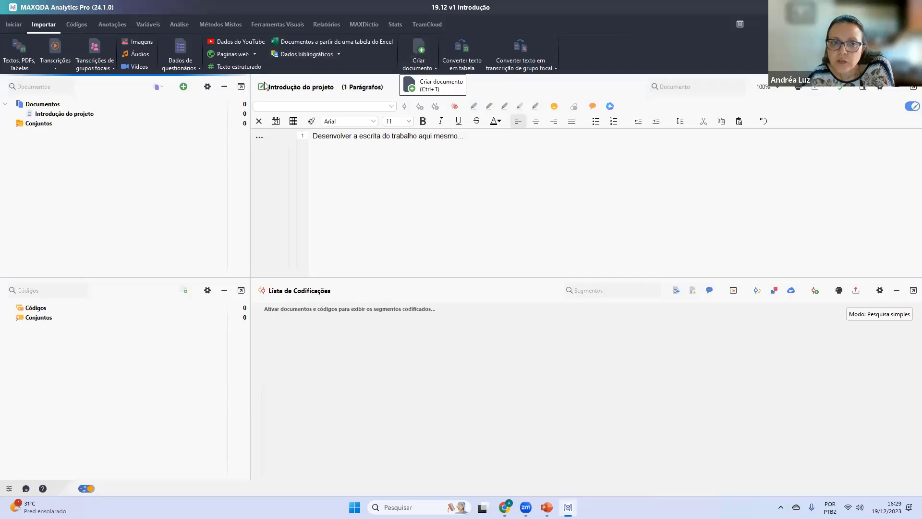
{"action": "left_click", "coordinate": [183, 87]}
{"action": "left_click", "coordinate": [422, 54]}
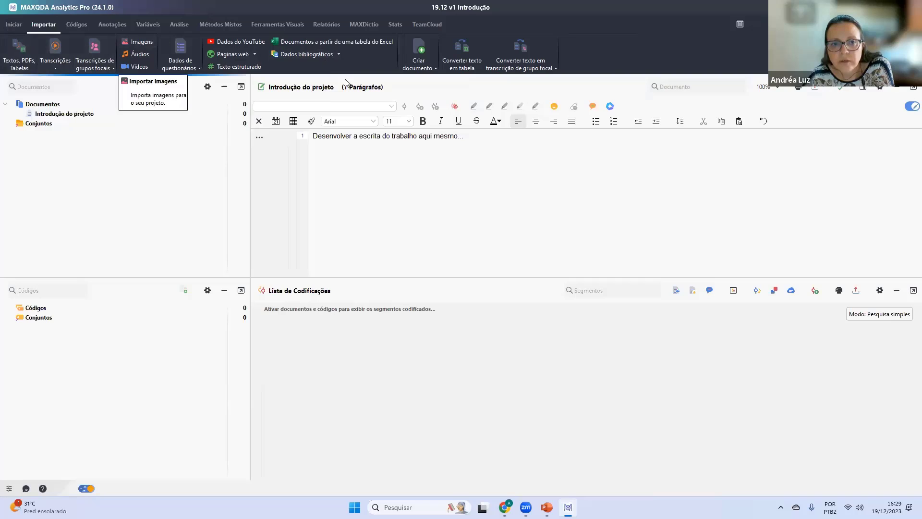
Start importing documents and browse to the Material teste folder on the desktop.
{"action": "left_click", "coordinate": [183, 87]}
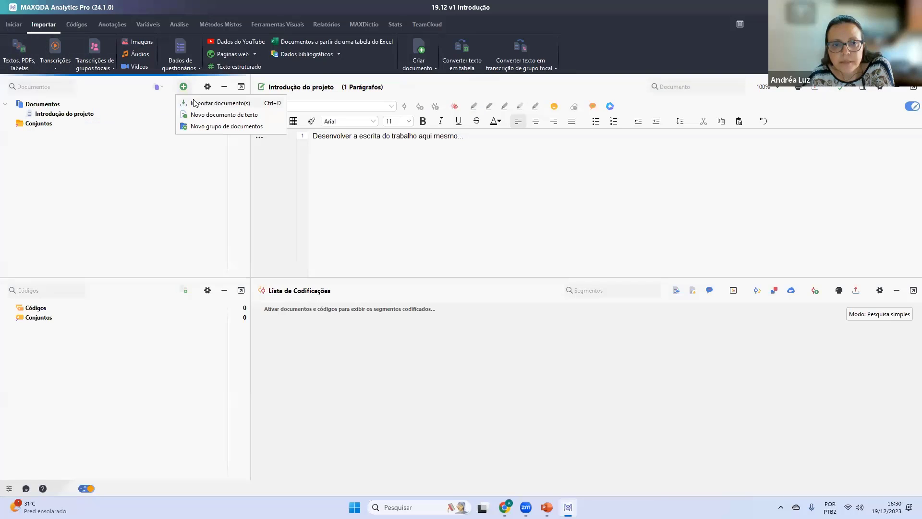
{"action": "left_click", "coordinate": [194, 104]}
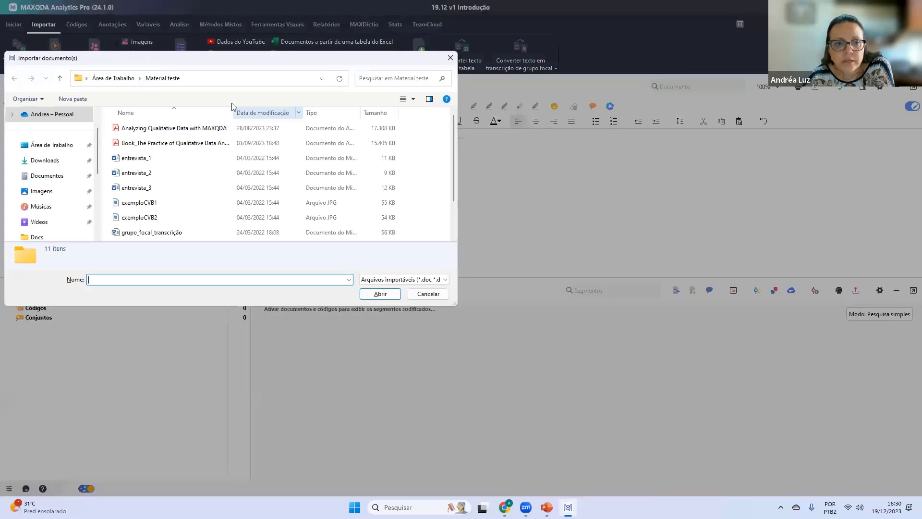
{"action": "left_click", "coordinate": [55, 144]}
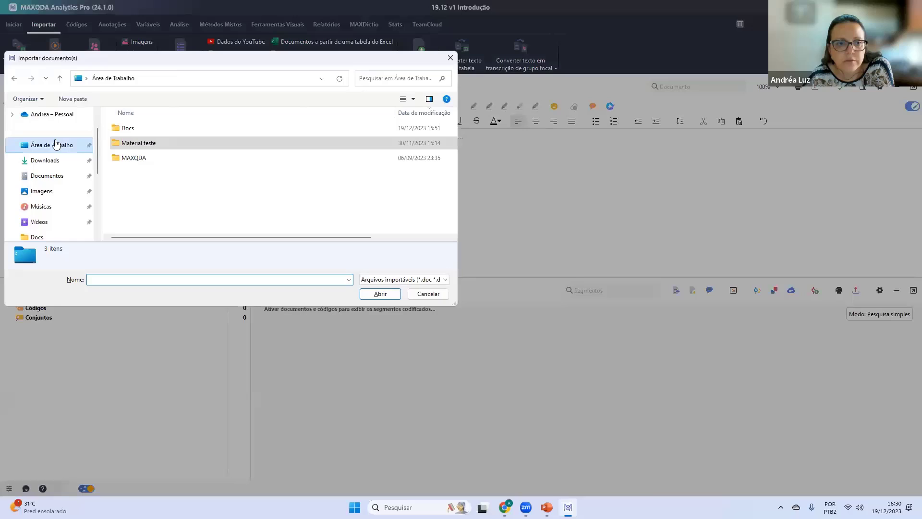
{"action": "double_click", "coordinate": [200, 141]}
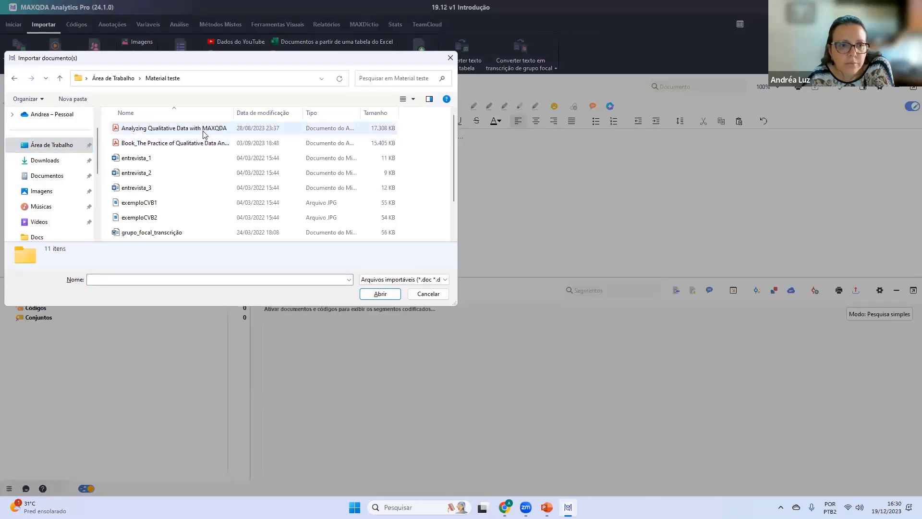
Import the first seven files of the Material teste folder, from "Analyzing Qualitative Data with MAXQDA" through exemploCVB2.
{"action": "left_click", "coordinate": [204, 133]}
{"action": "left_click", "coordinate": [181, 154]}
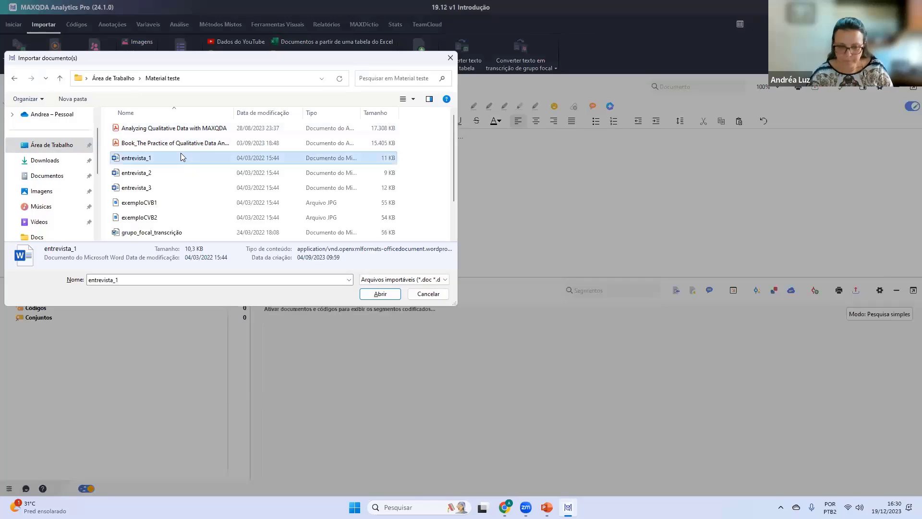
{"action": "left_click", "coordinate": [183, 129]}
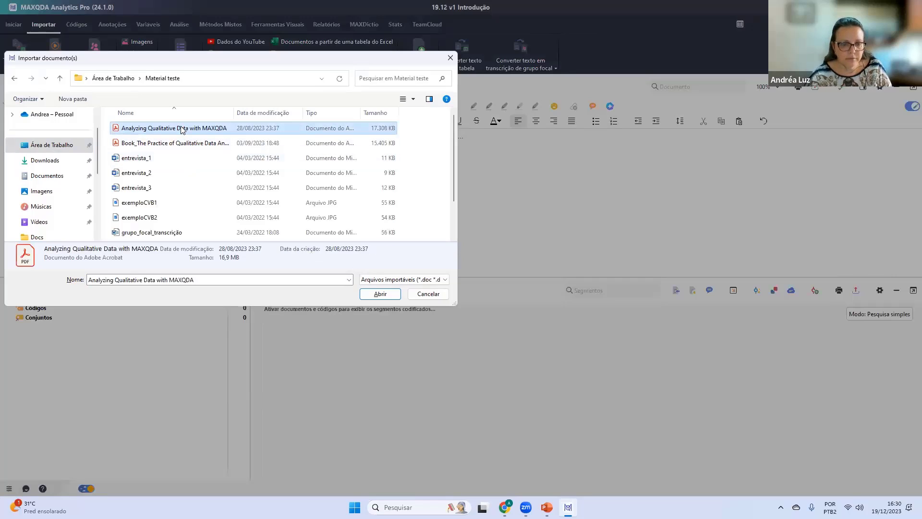
{"action": "key", "text": "shift+Down"}
{"action": "key", "text": "shift+Down"}
{"action": "key", "text": "shift+Down"}
{"action": "key", "text": "shift+Down"}
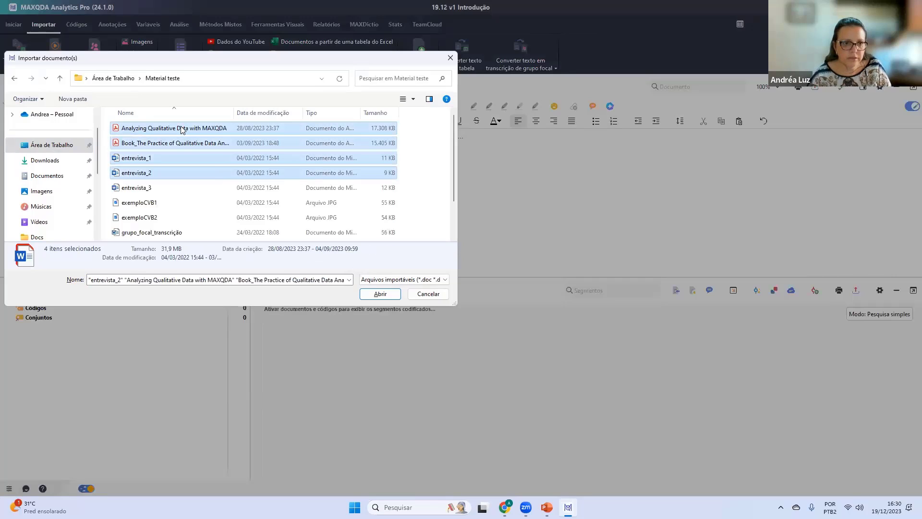
{"action": "key", "text": "shift+Down"}
{"action": "key", "text": "shift+Down"}
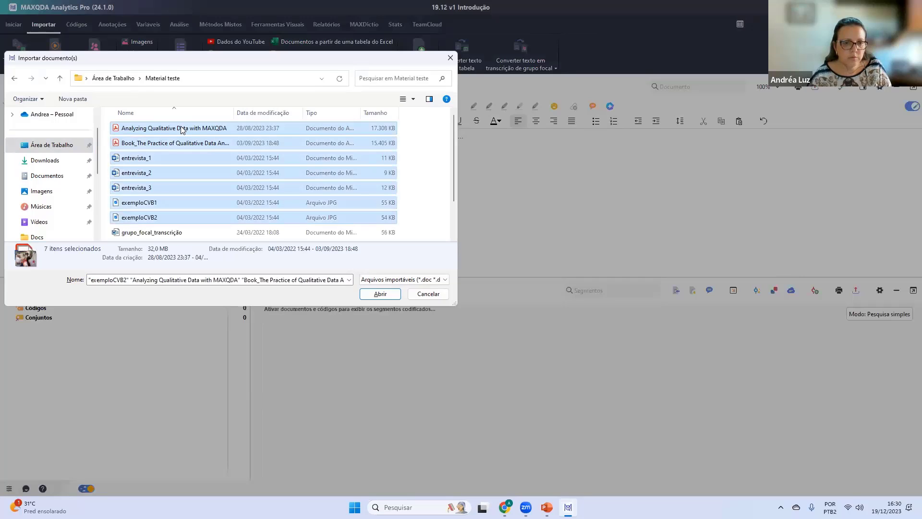
{"action": "left_click", "coordinate": [380, 294]}
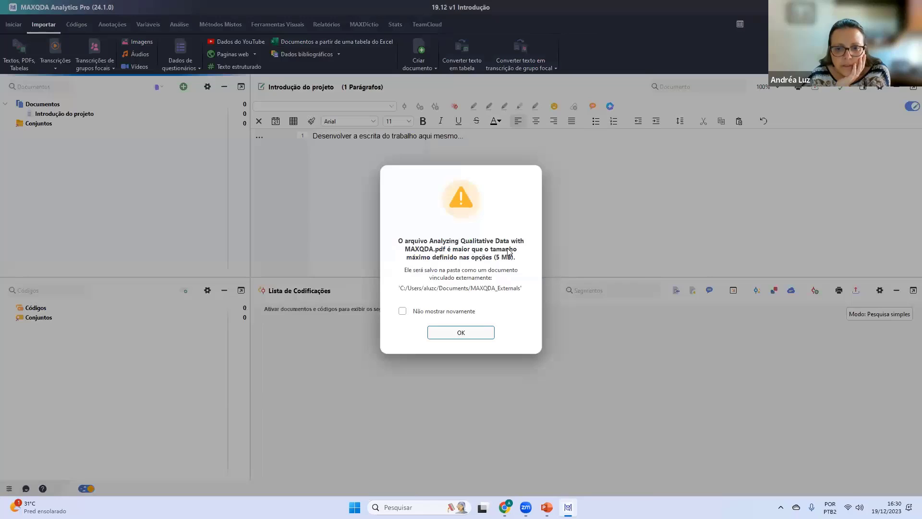
Accept both oversized PDFs as externally linked documents without replacing the copies already in the external files folder.
{"action": "left_click", "coordinate": [460, 334]}
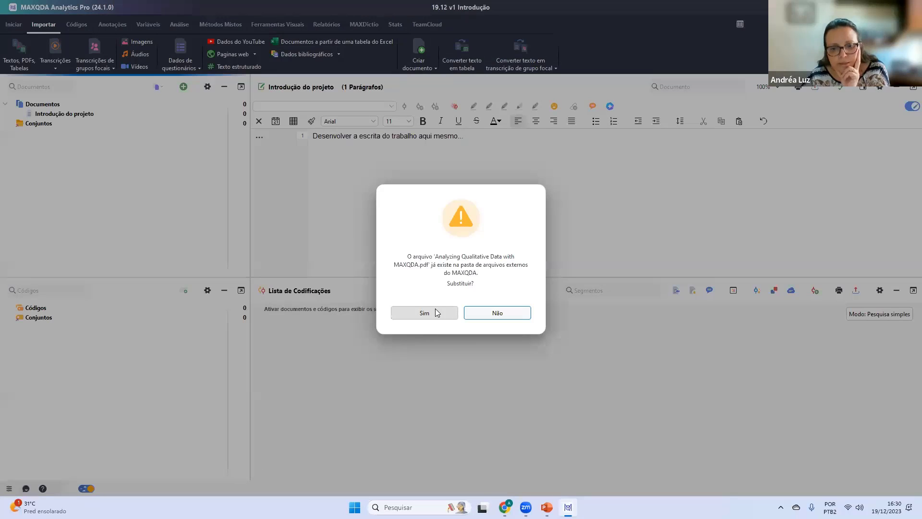
{"action": "left_click", "coordinate": [485, 314]}
{"action": "left_click", "coordinate": [463, 334]}
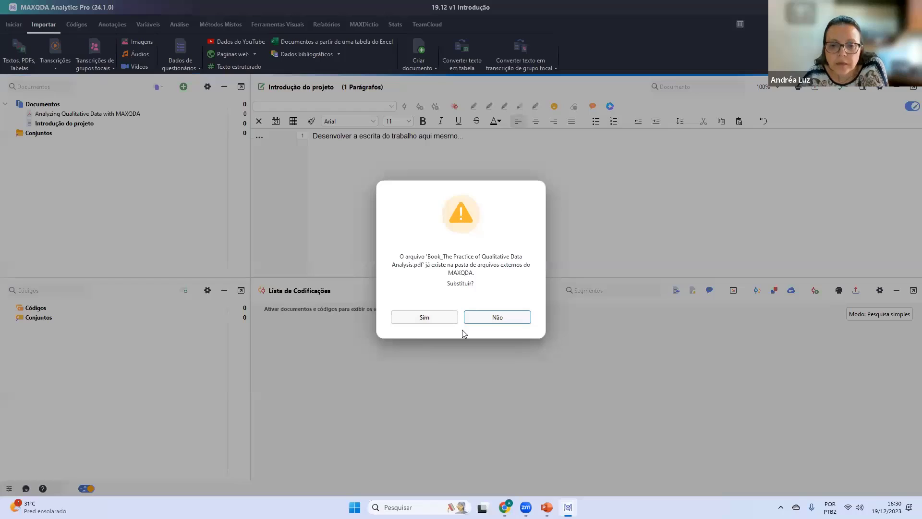
{"action": "left_click", "coordinate": [487, 315]}
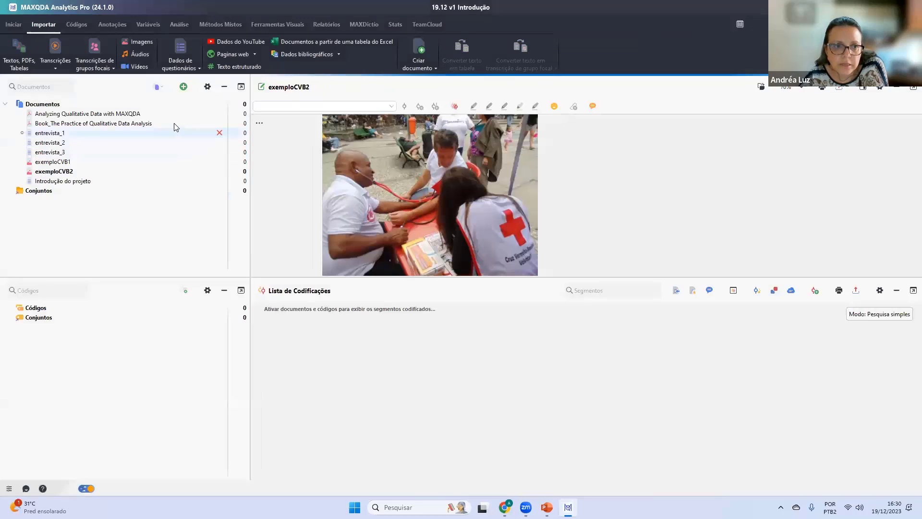
Delete the two PDF book documents from the project, including their files in the backup folder.
{"action": "left_click", "coordinate": [219, 113]}
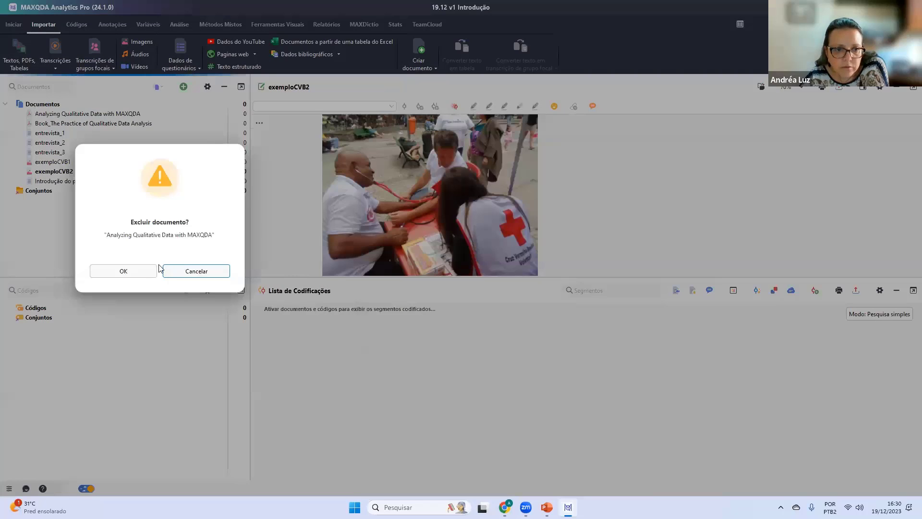
{"action": "left_click", "coordinate": [144, 272]}
{"action": "left_click", "coordinate": [400, 310]}
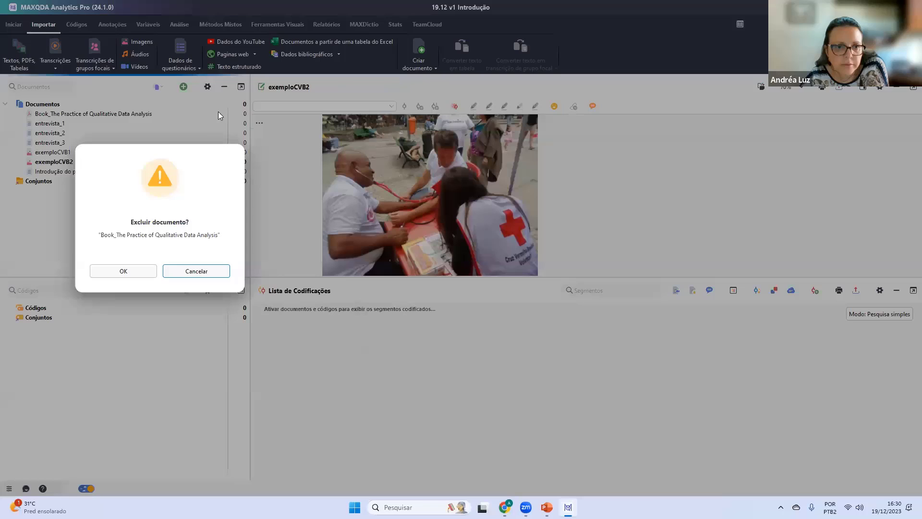
{"action": "left_click", "coordinate": [150, 268]}
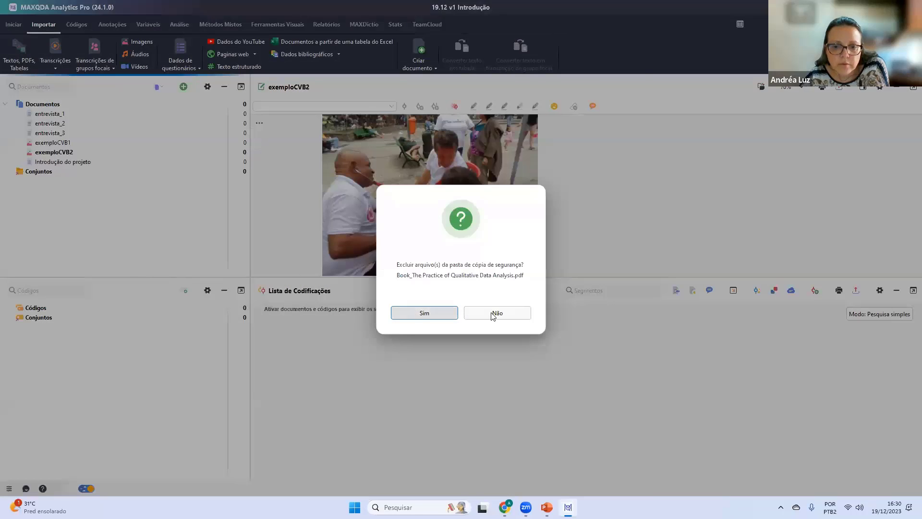
{"action": "left_click", "coordinate": [438, 314]}
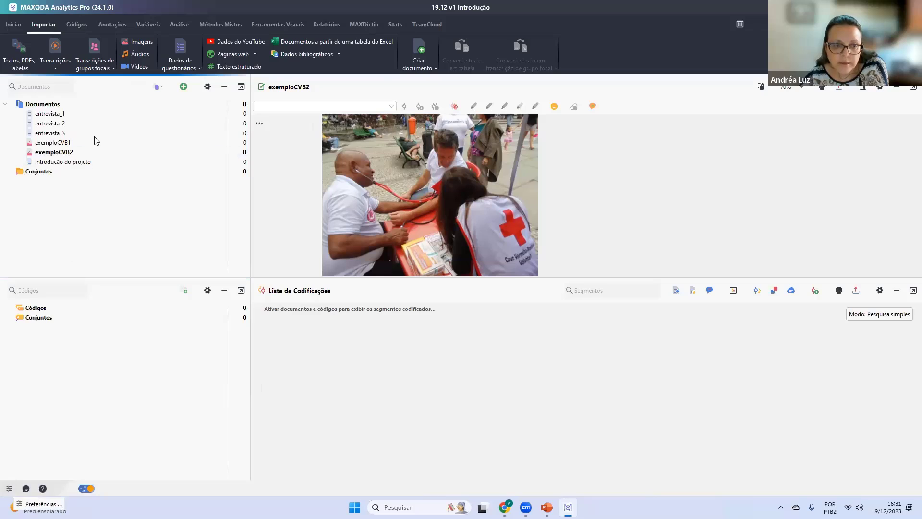
Set the maximum size for embedding PDF and image files to 15 MB in the general preferences and save.
{"action": "left_click", "coordinate": [9, 489]}
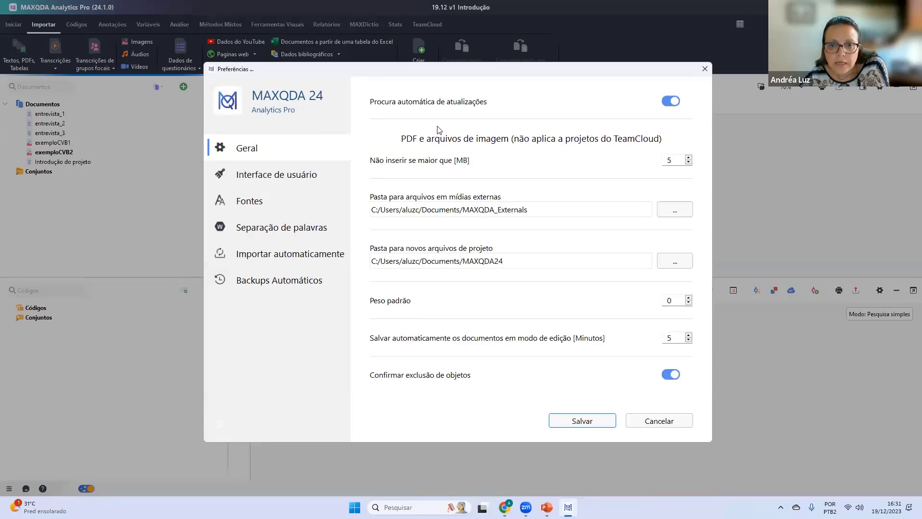
{"action": "left_click", "coordinate": [668, 160]}
{"action": "left_click_drag", "start_coordinate": [676, 160], "coordinate": [663, 163]}
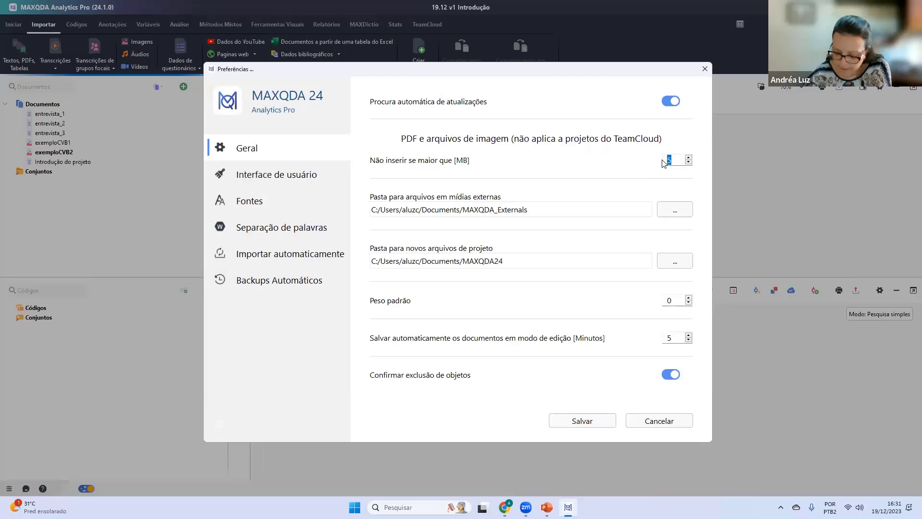
{"action": "type", "text": "15"}
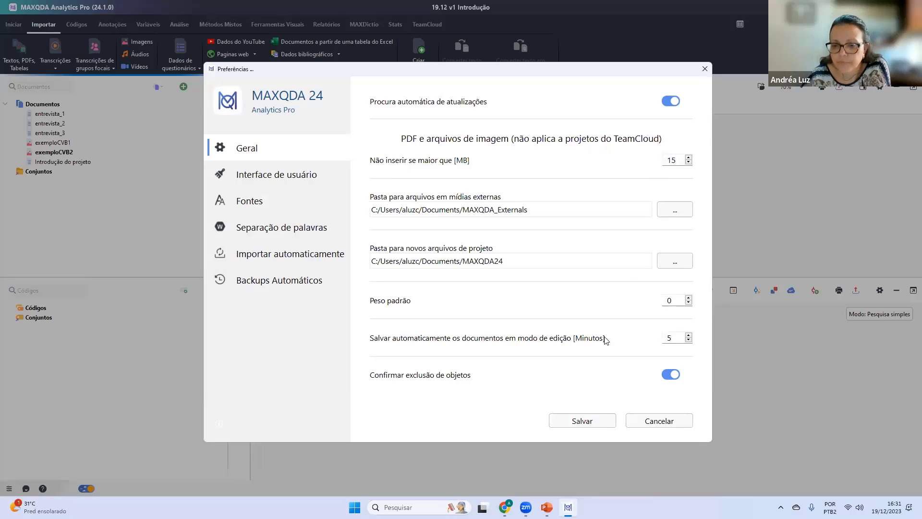
{"action": "left_click", "coordinate": [582, 421]}
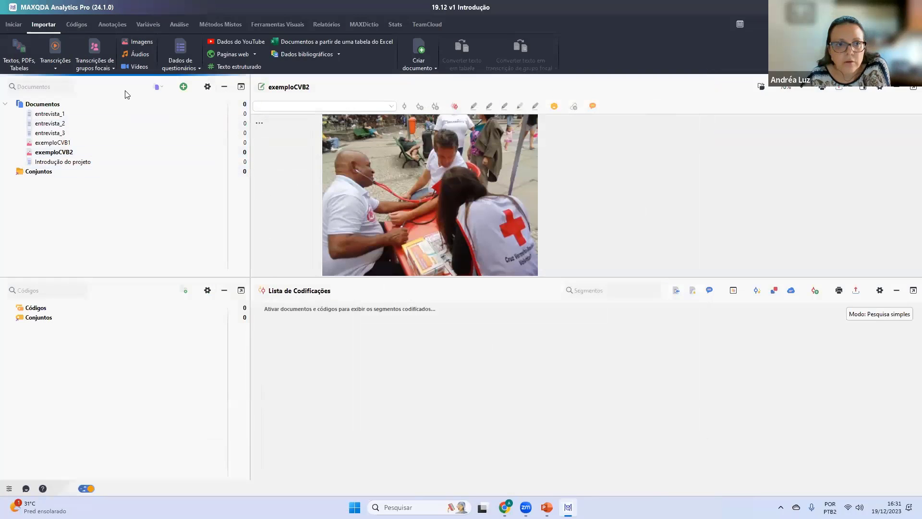
Import "Analyzing Qualitative Data with MAXQDA" and "Book_The Practice of Qualitative Data Analysis" again, accepting both as externally linked documents.
{"action": "left_click", "coordinate": [183, 86]}
{"action": "left_click", "coordinate": [192, 102]}
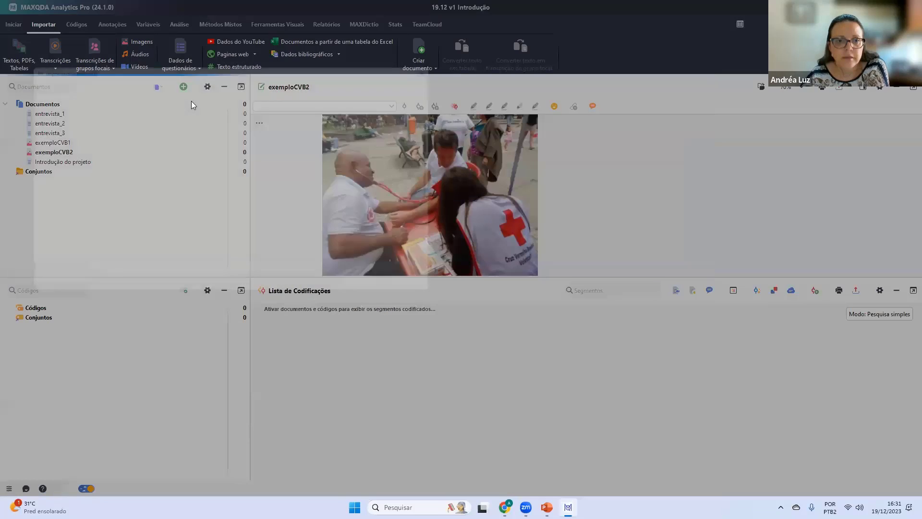
{"action": "left_click", "coordinate": [183, 126]}
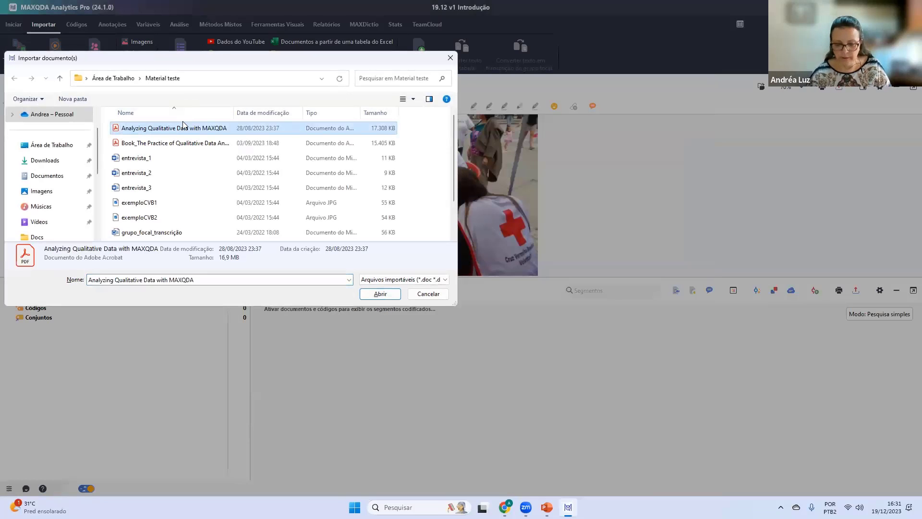
{"action": "key", "text": "shift+Down"}
{"action": "left_click", "coordinate": [380, 295]}
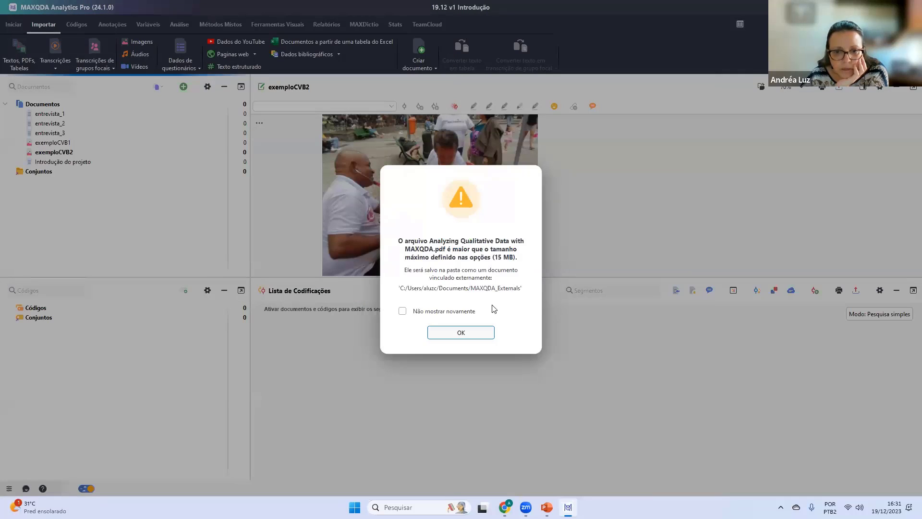
{"action": "left_click", "coordinate": [477, 335]}
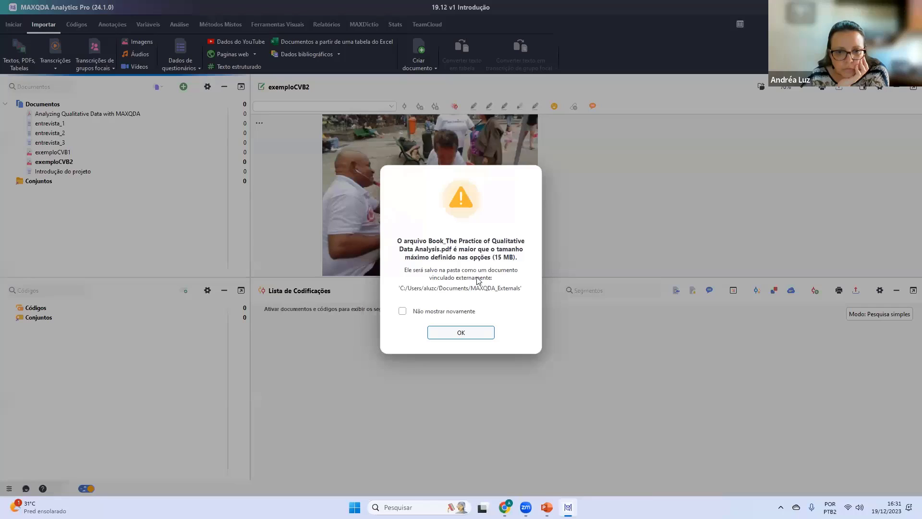
{"action": "left_click", "coordinate": [461, 332]}
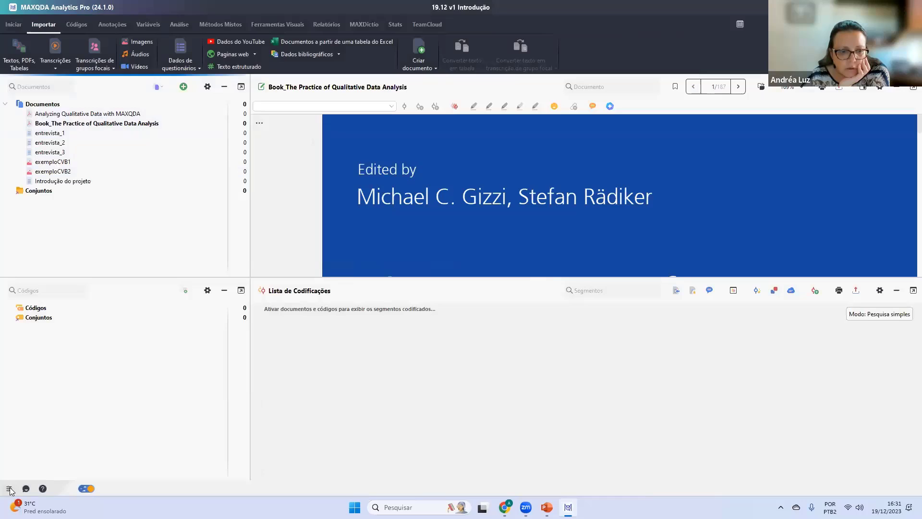
Set the maximum size for embedding PDF and image files to 25 MB in the general preferences and save.
{"action": "left_click", "coordinate": [26, 489]}
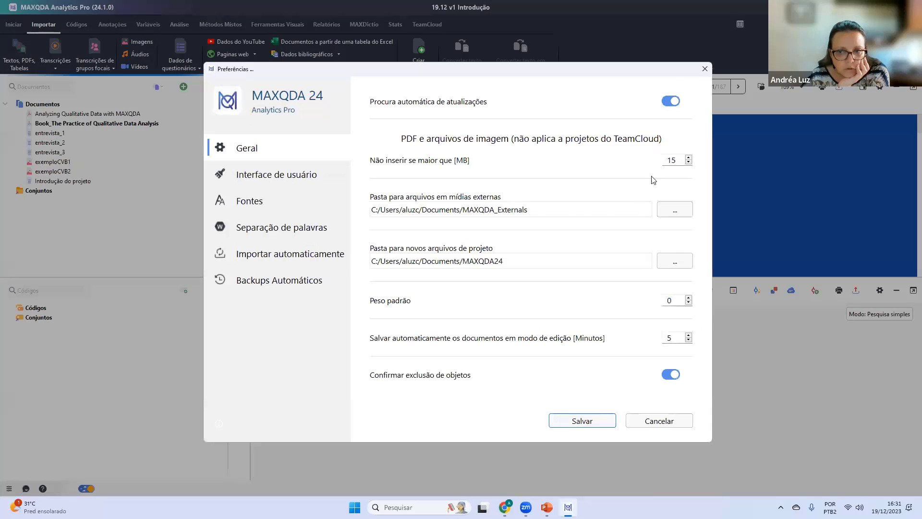
{"action": "left_click", "coordinate": [670, 161]}
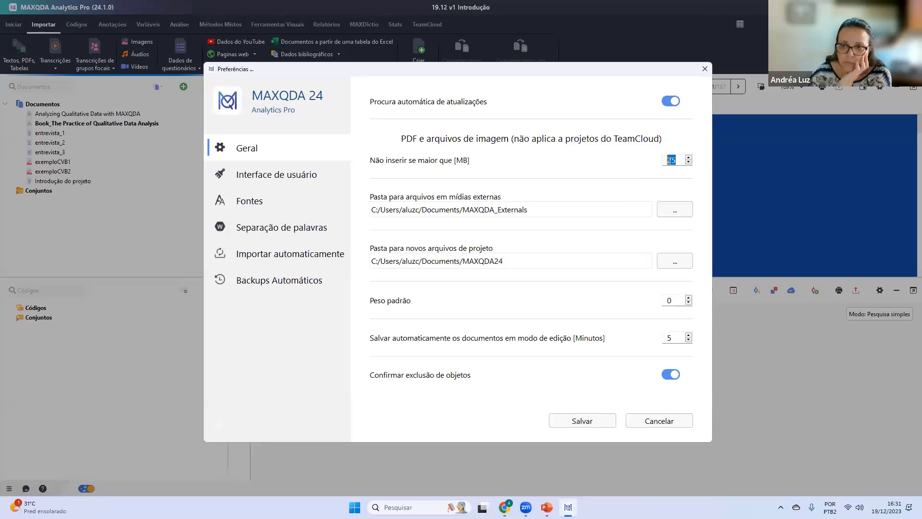
{"action": "double_click", "coordinate": [670, 161]}
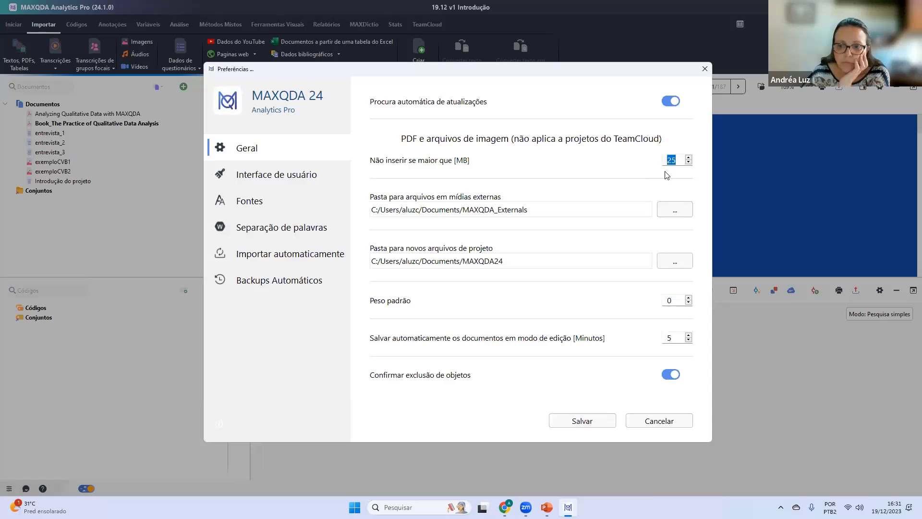
{"action": "left_click", "coordinate": [588, 425]}
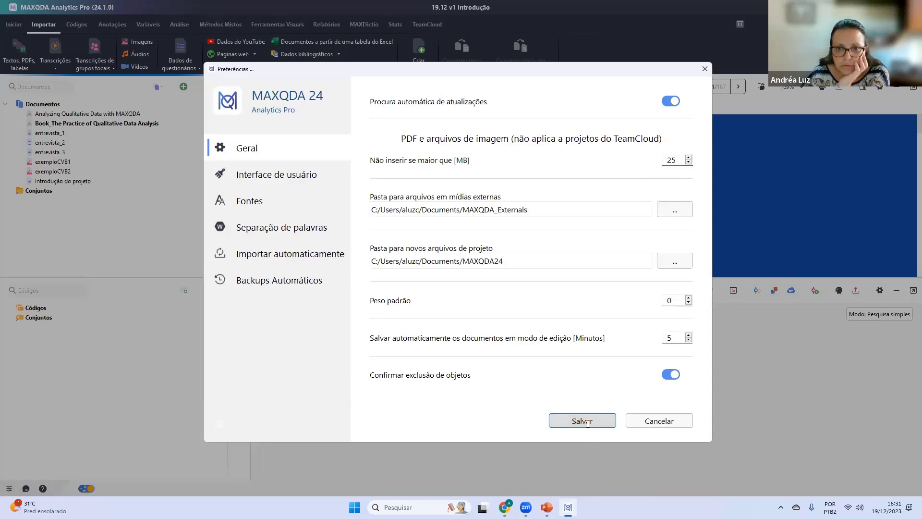
Import "Analyzing Qualitative Data with MAXQDA" and "Book_The Practice of Qualitative Data Analysis" again from the Material teste folder.
{"action": "left_click", "coordinate": [184, 87]}
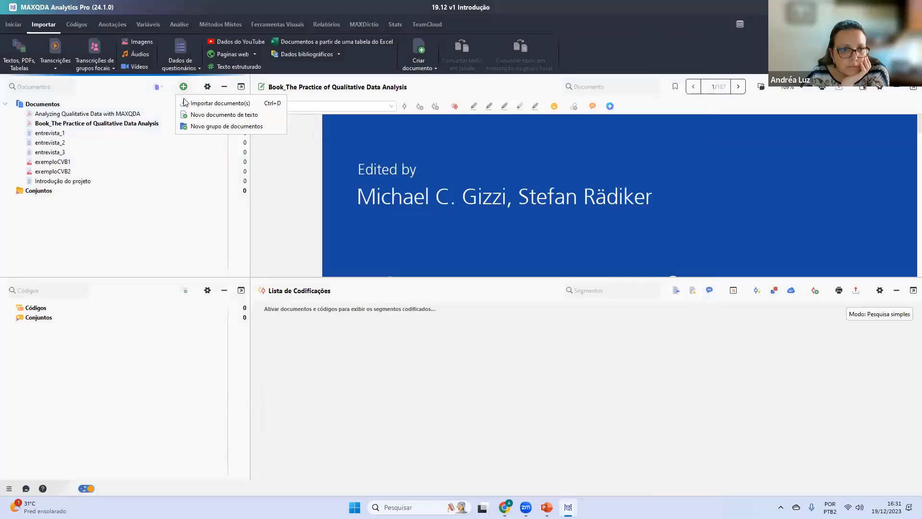
{"action": "left_click", "coordinate": [214, 103]}
{"action": "left_click", "coordinate": [224, 130]}
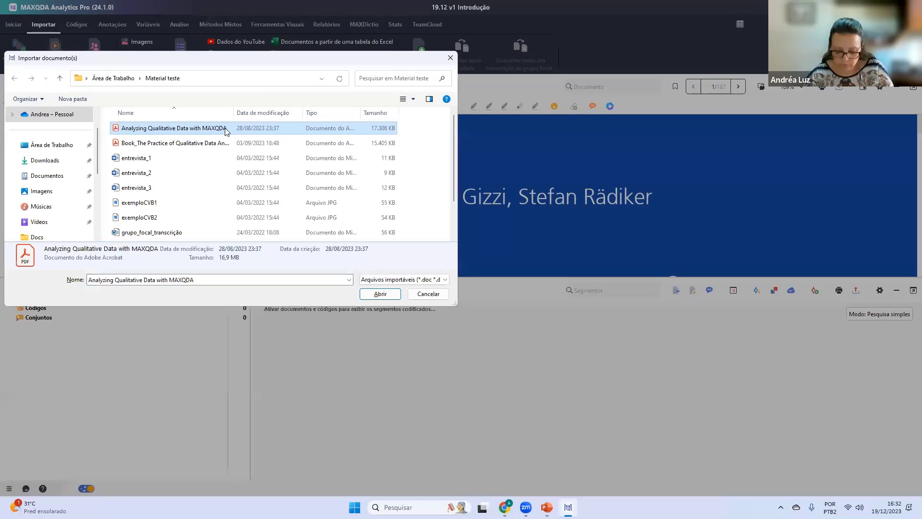
{"action": "key", "text": "shift+Down"}
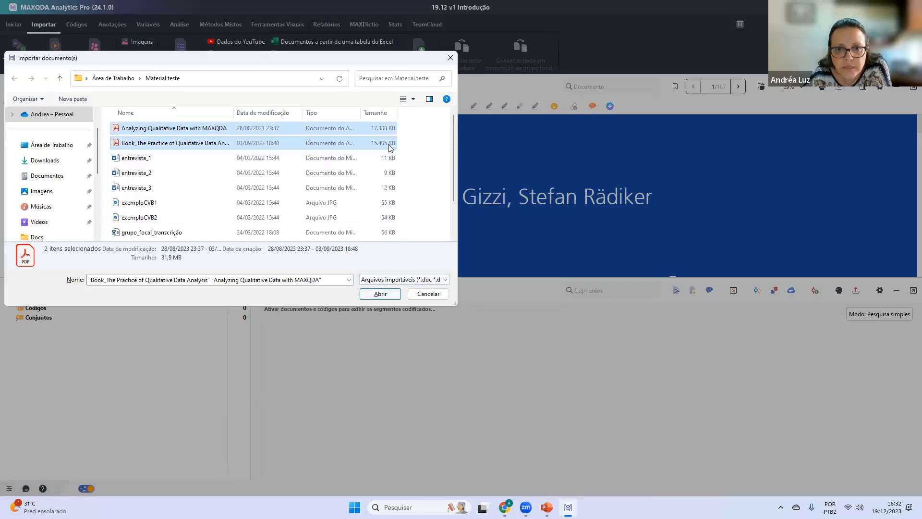
{"action": "left_click", "coordinate": [376, 294]}
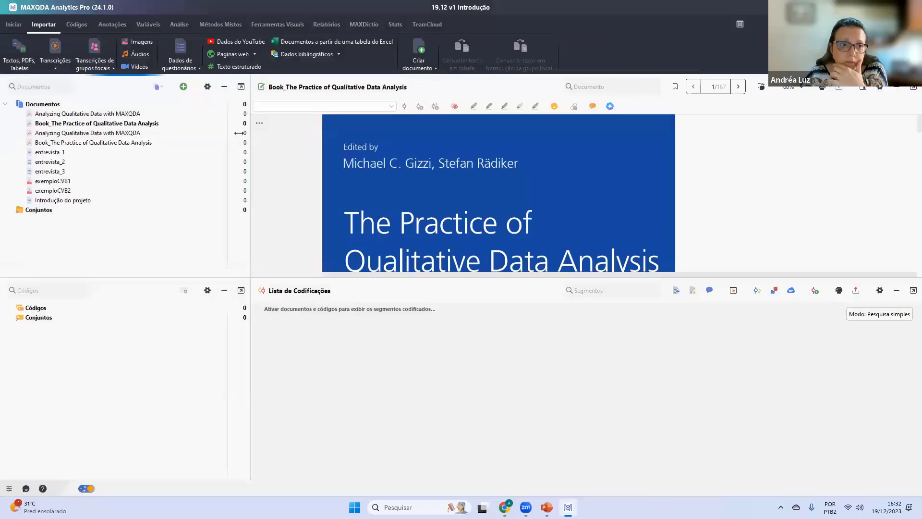
Delete the older, externally linked copies of the two PDF books from the project, including their files in the backup folder.
{"action": "left_click", "coordinate": [187, 133]}
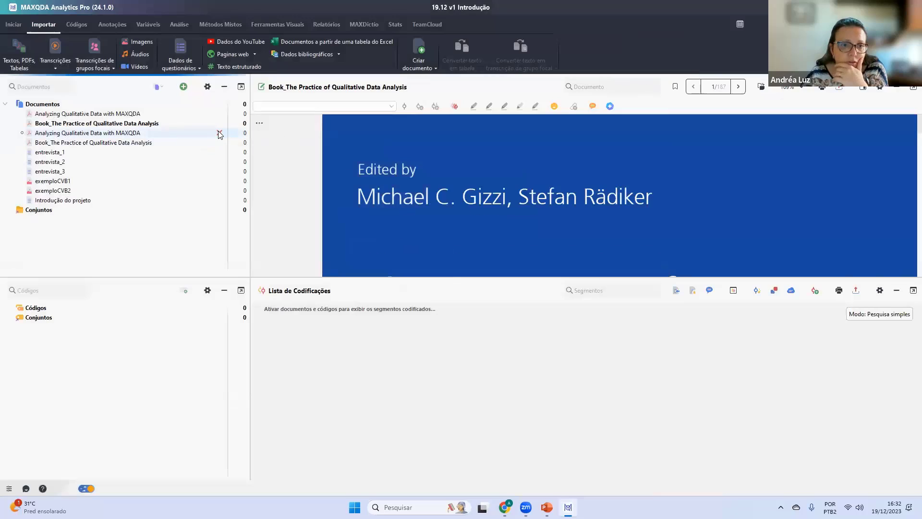
{"action": "key", "text": "Delete"}
{"action": "left_click", "coordinate": [136, 272]}
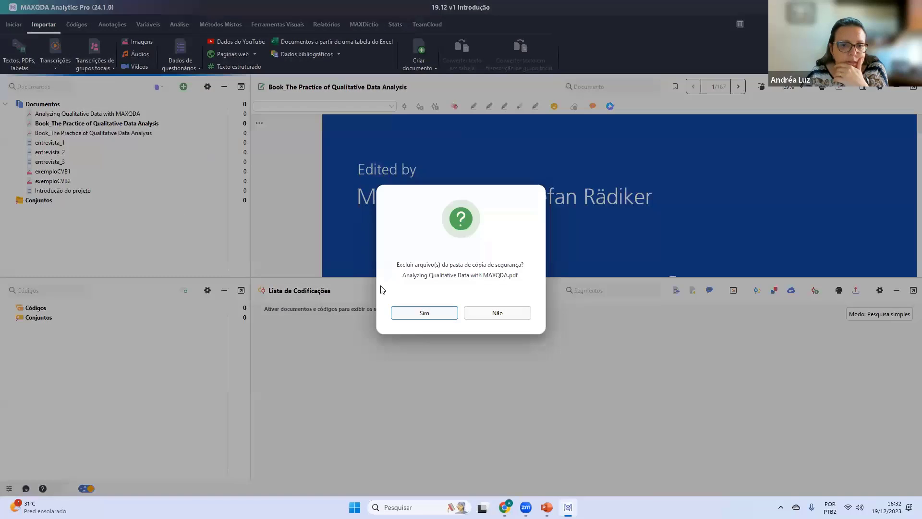
{"action": "key", "text": "Return"}
{"action": "left_click", "coordinate": [215, 133]}
{"action": "key", "text": "Delete"}
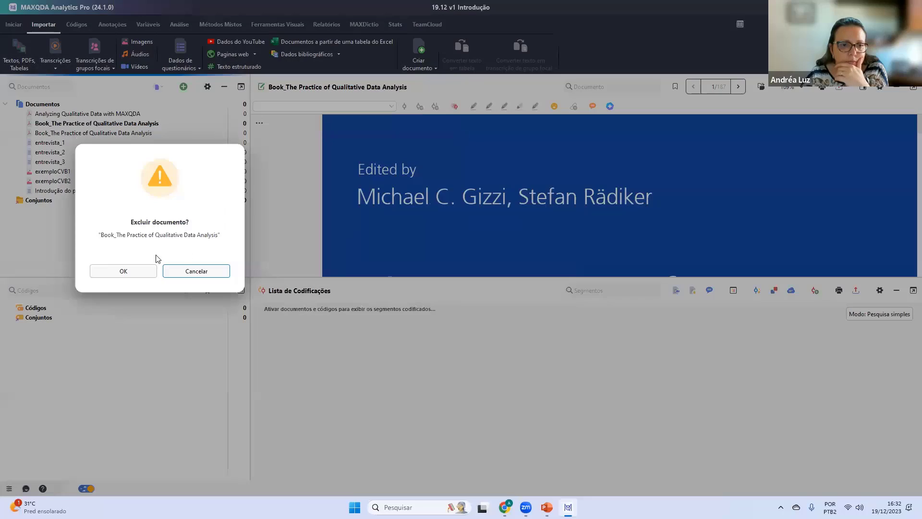
{"action": "left_click", "coordinate": [137, 272]}
{"action": "left_click", "coordinate": [399, 314]}
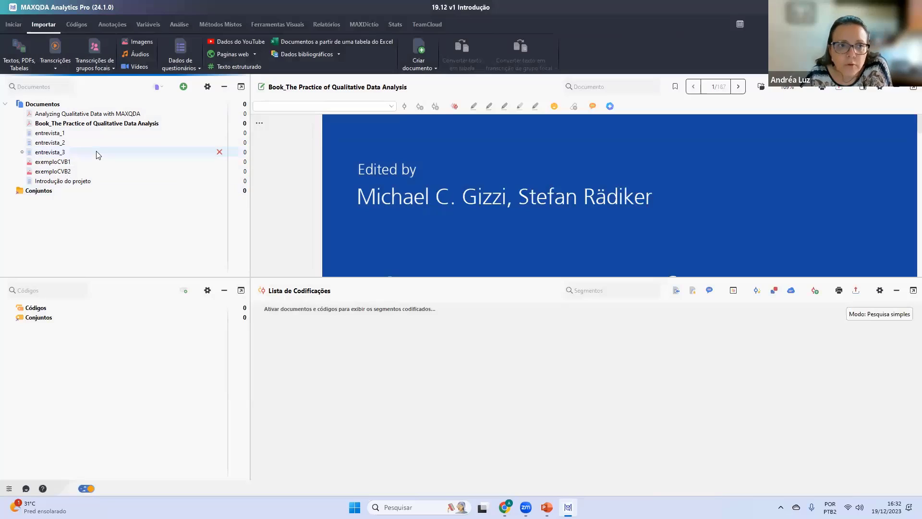
Import grupo_focal_transcrição as an ordinary document, declining the import of its related audio and video files.
{"action": "left_click", "coordinate": [183, 86]}
{"action": "left_click", "coordinate": [199, 103]}
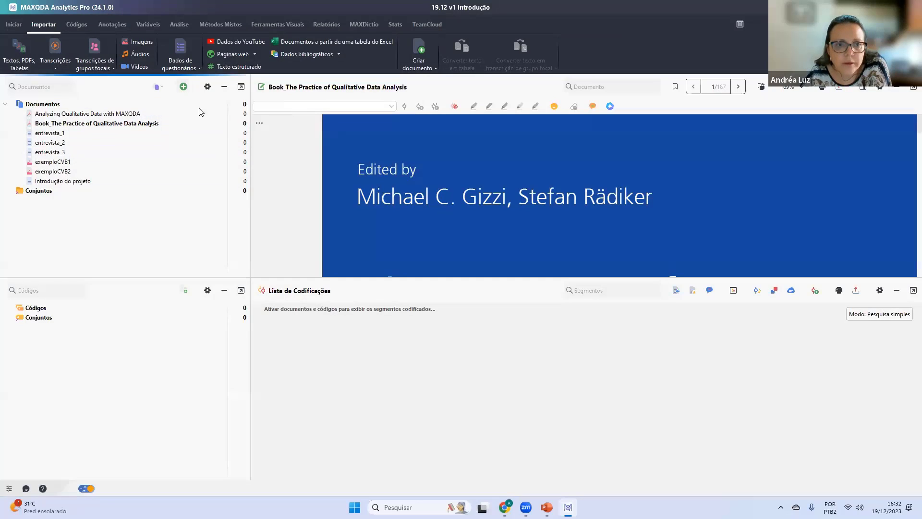
{"action": "left_click", "coordinate": [159, 234]}
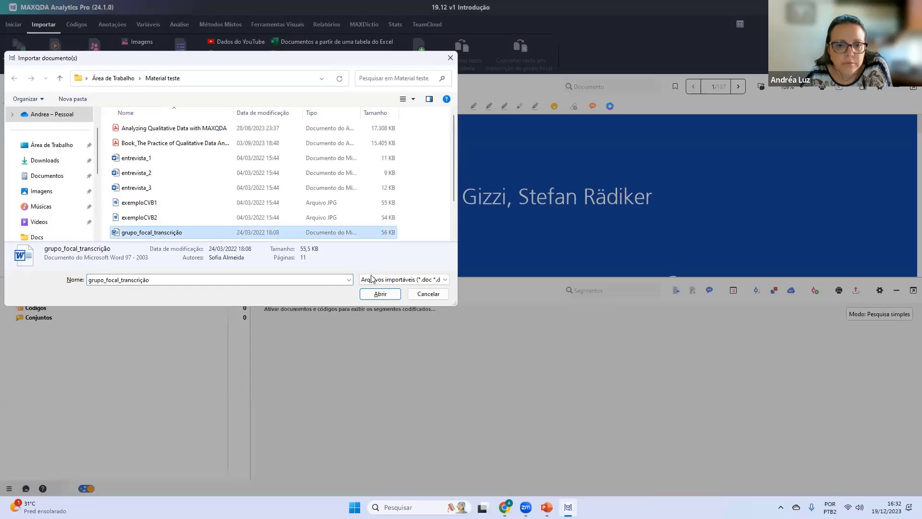
{"action": "left_click", "coordinate": [376, 295]}
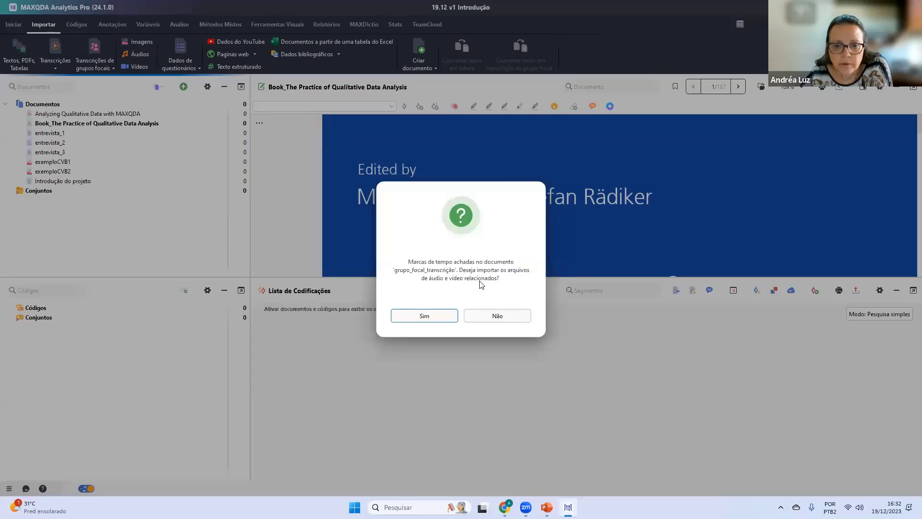
{"action": "left_click", "coordinate": [526, 316]}
{"action": "left_click", "coordinate": [527, 315]}
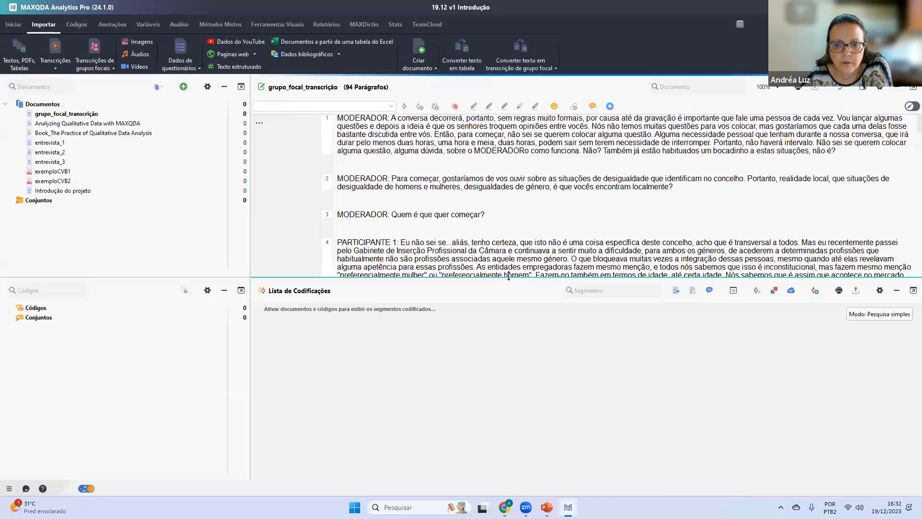
Enlarge the document view, look through the focus group transcript's speaker turns, and open entrevista_1 for comparison.
{"action": "left_click_drag", "start_coordinate": [511, 285], "coordinate": [509, 398]}
{"action": "scroll", "coordinate": [408, 173], "scroll_direction": "down", "scroll_amount": 2}
{"action": "scroll", "coordinate": [408, 173], "scroll_direction": "down", "scroll_amount": 3}
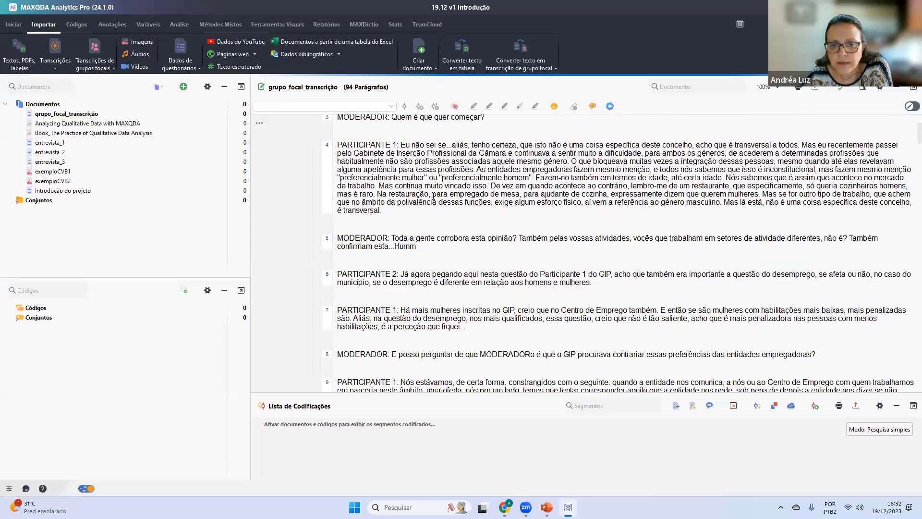
{"action": "scroll", "coordinate": [440, 212], "scroll_direction": "up", "scroll_amount": 3}
{"action": "scroll", "coordinate": [440, 213], "scroll_direction": "up", "scroll_amount": 2}
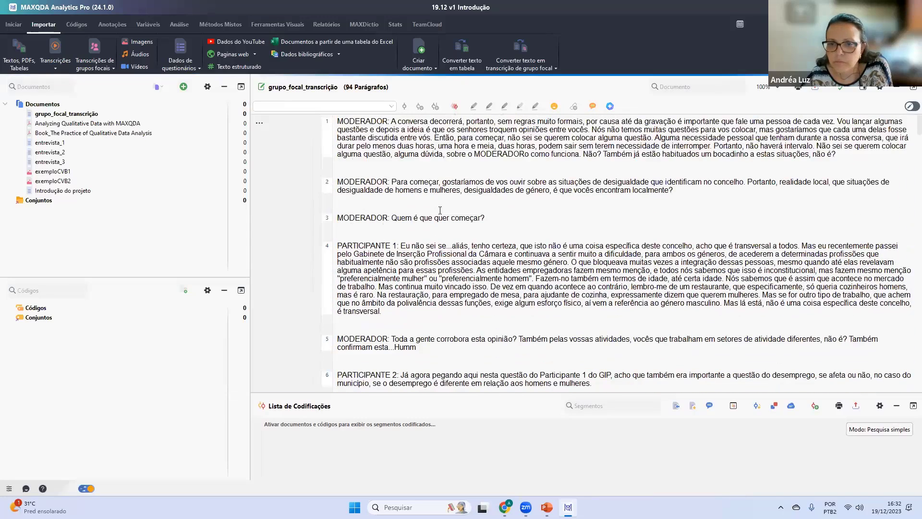
{"action": "double_click", "coordinate": [80, 142]}
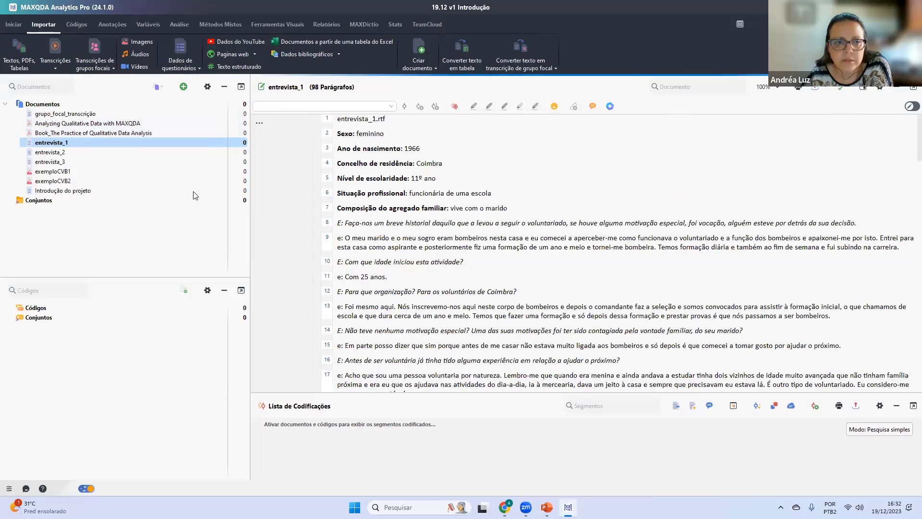
{"action": "left_click", "coordinate": [88, 69]}
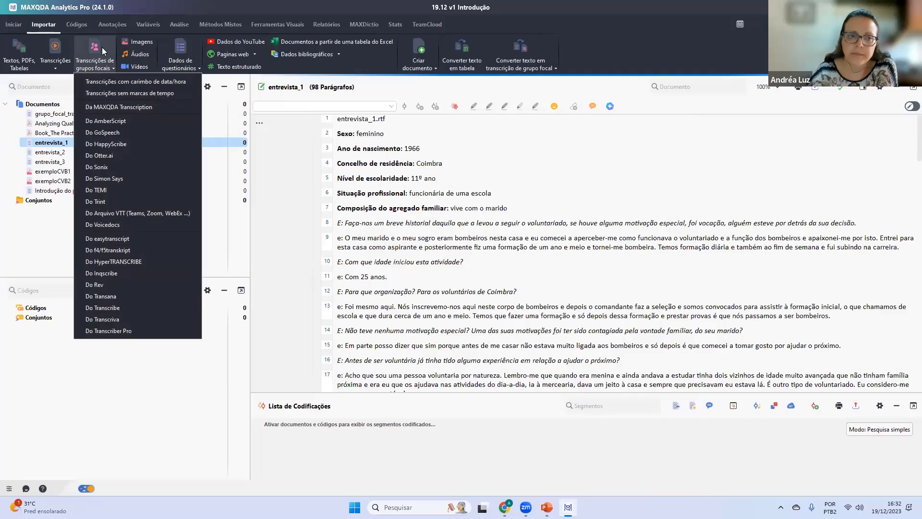
{"action": "left_click", "coordinate": [38, 96]}
{"action": "left_click", "coordinate": [160, 87]}
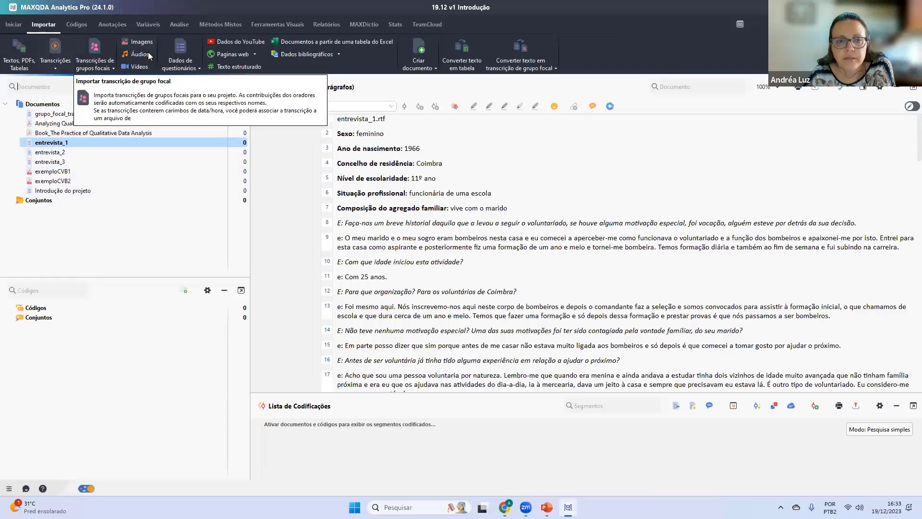
Import grupo_focal_transcrição as a time-stamped focus group transcript up to speaker selection, skipping the media file, dropping the time stamps and showing all speakers.
{"action": "left_click", "coordinate": [91, 61]}
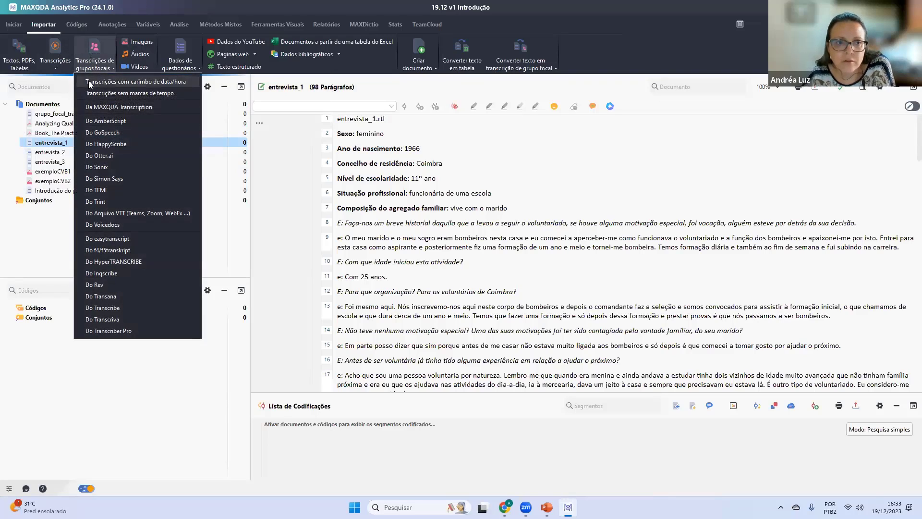
{"action": "left_click", "coordinate": [88, 81]}
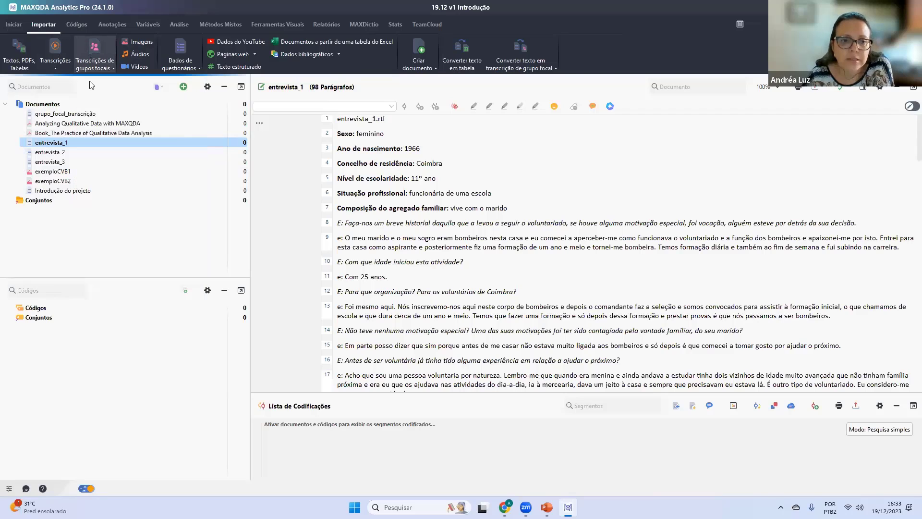
{"action": "left_click", "coordinate": [144, 172]}
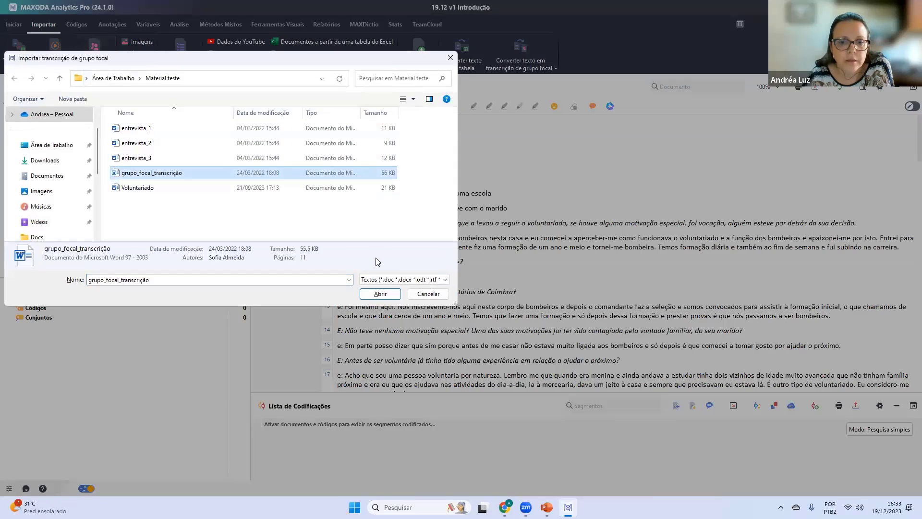
{"action": "left_click", "coordinate": [379, 294]}
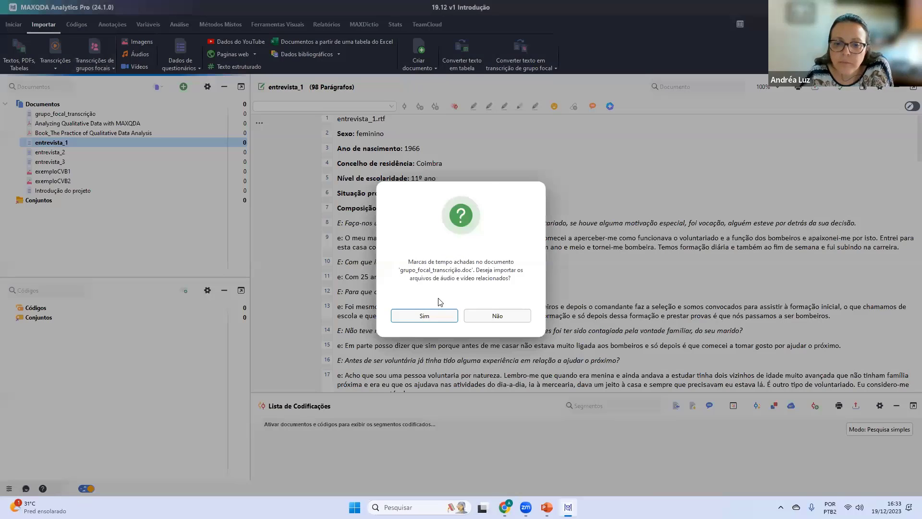
{"action": "left_click", "coordinate": [431, 314]}
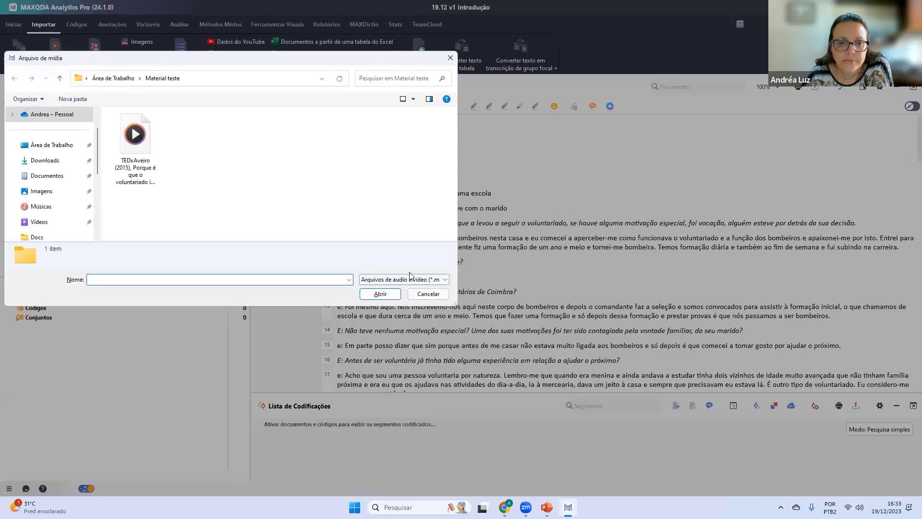
{"action": "left_click", "coordinate": [423, 296]}
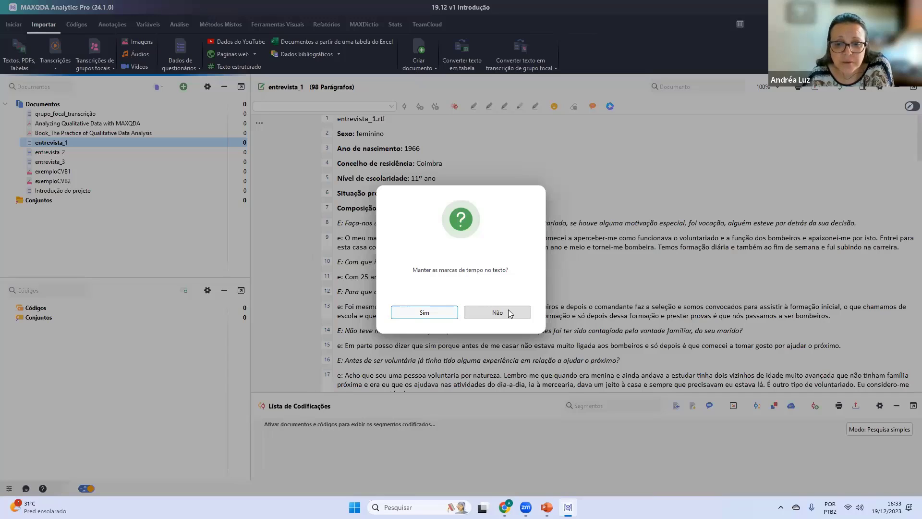
{"action": "left_click", "coordinate": [510, 313]}
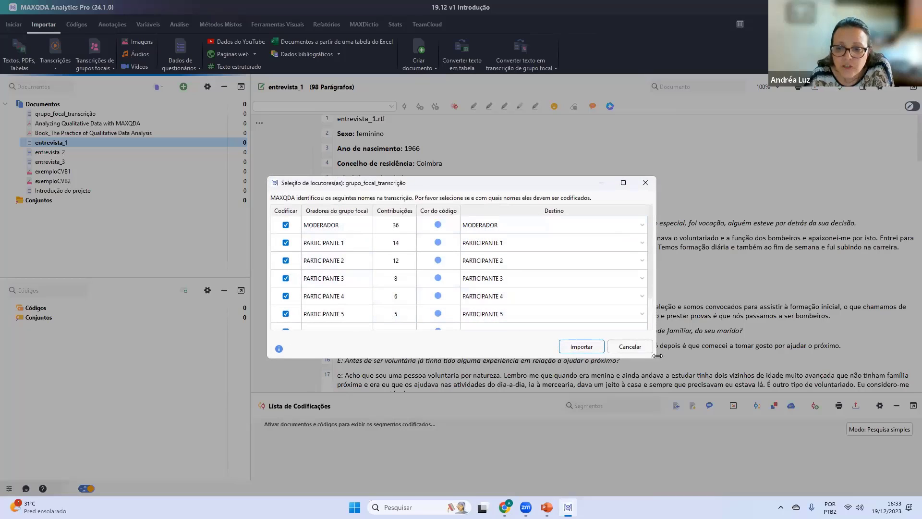
{"action": "left_click_drag", "start_coordinate": [653, 356], "coordinate": [709, 464]}
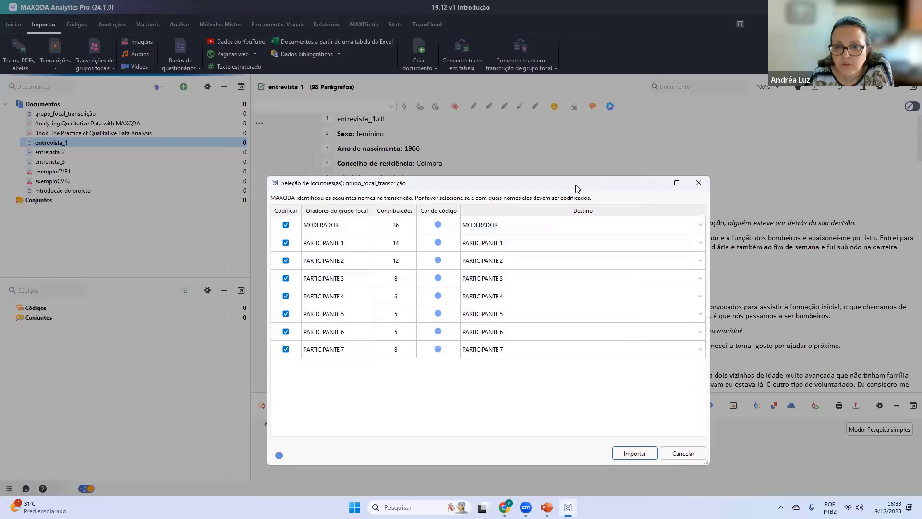
{"action": "left_click_drag", "start_coordinate": [392, 178], "coordinate": [372, 131]}
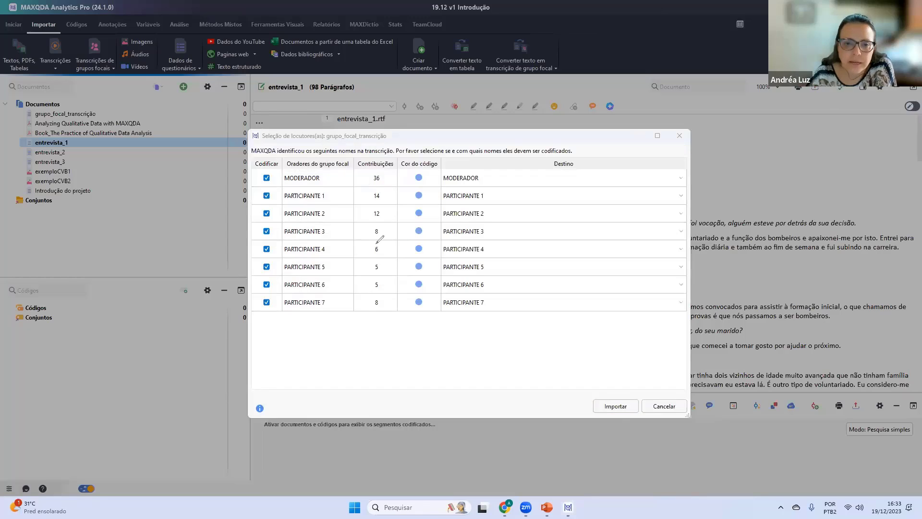
{"action": "mouse_move", "coordinate": [366, 177]}
{"action": "left_mouse_down"}
{"action": "mouse_move", "coordinate": [373, 191]}
{"action": "mouse_move", "coordinate": [394, 174]}
{"action": "mouse_move", "coordinate": [373, 164]}
{"action": "left_mouse_up"}
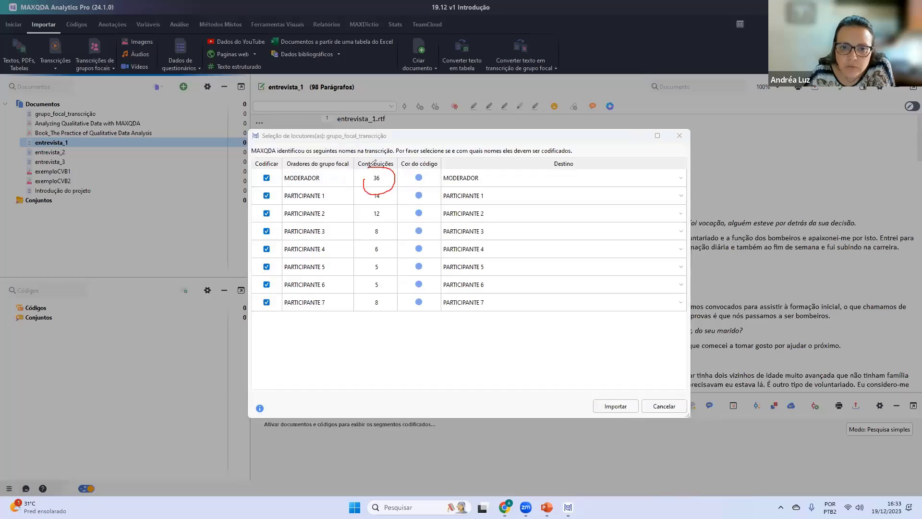
{"action": "mouse_move", "coordinate": [347, 192]}
{"action": "left_mouse_down"}
{"action": "mouse_move", "coordinate": [344, 311]}
{"action": "mouse_move", "coordinate": [522, 320]}
{"action": "mouse_move", "coordinate": [533, 201]}
{"action": "left_mouse_up"}
{"action": "left_click_drag", "start_coordinate": [532, 166], "coordinate": [355, 190]}
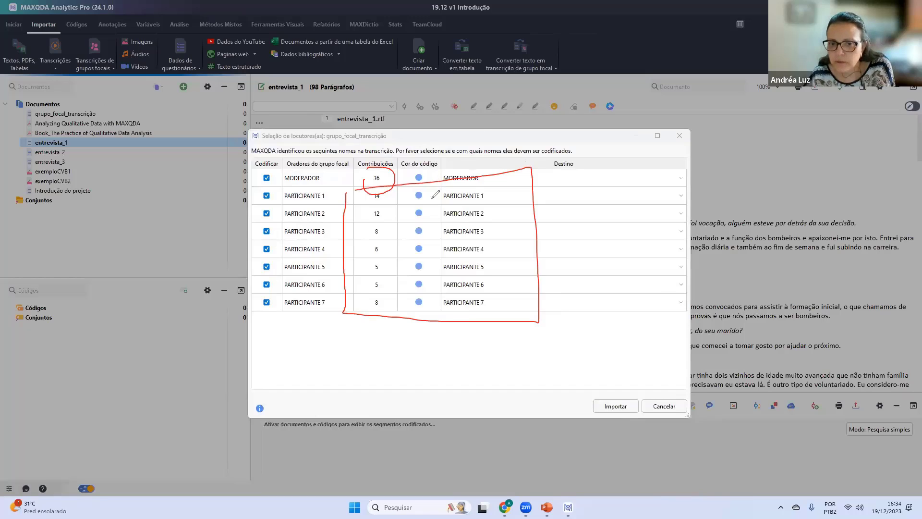
{"action": "left_click_drag", "start_coordinate": [432, 198], "coordinate": [427, 301]}
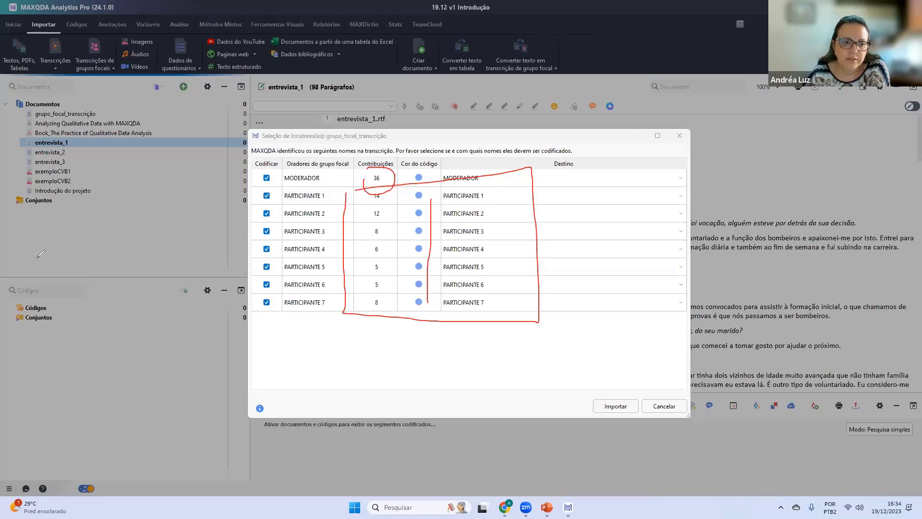
{"action": "key", "text": "e"}
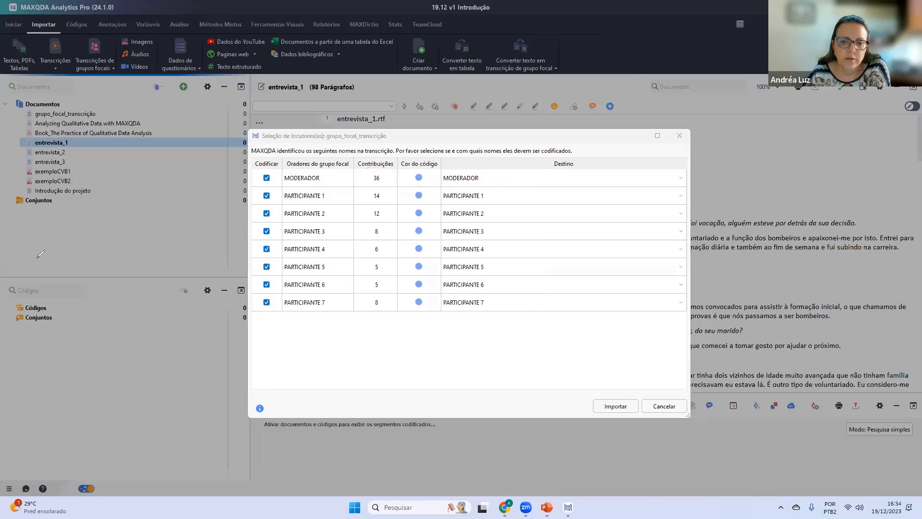
Set the code colours of PARTICIPANTE 1 to red, PARTICIPANTE 3 to green and PARTICIPANTE 4 to orange.
{"action": "left_click", "coordinate": [419, 196]}
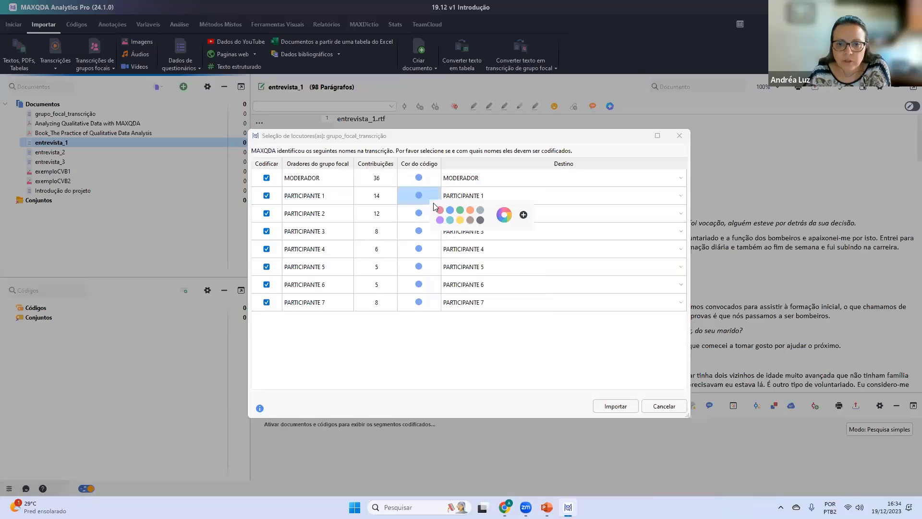
{"action": "left_click", "coordinate": [440, 212]}
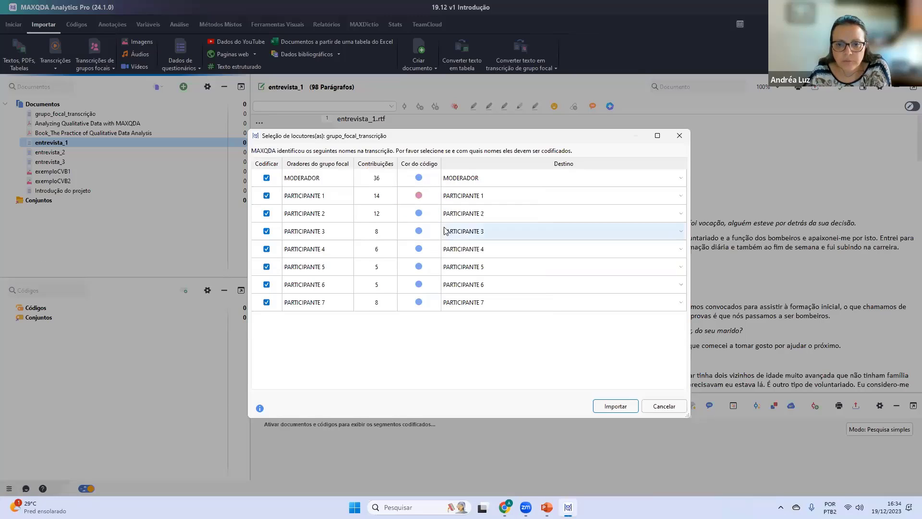
{"action": "left_click", "coordinate": [418, 231]}
{"action": "left_click", "coordinate": [466, 239]}
{"action": "left_click", "coordinate": [419, 248]}
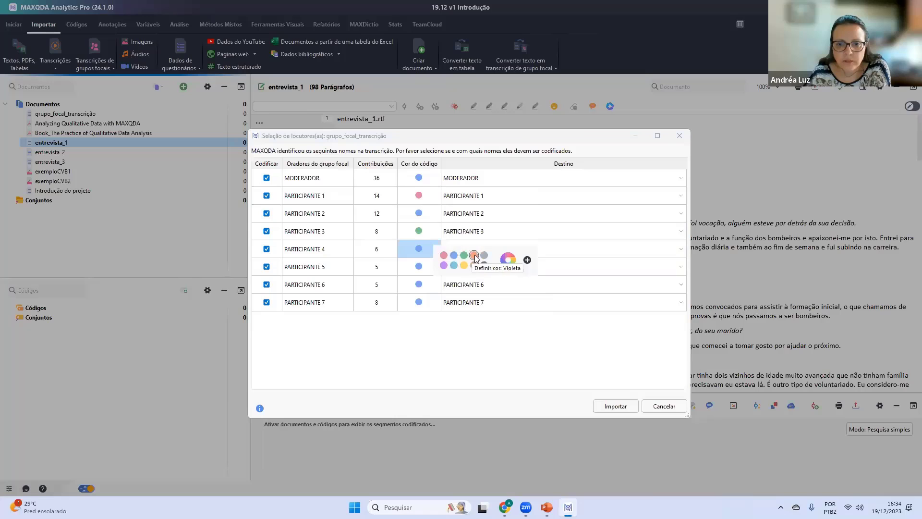
{"action": "left_click", "coordinate": [463, 257]}
Set the code colours of PARTICIPANTE 5 to grey, PARTICIPANTE 6 to violet and PARTICIPANTE 7 to yellow, and import the transcript with all speakers coded.
{"action": "left_click", "coordinate": [419, 266]}
{"action": "left_click", "coordinate": [473, 274]}
{"action": "left_click", "coordinate": [418, 284]}
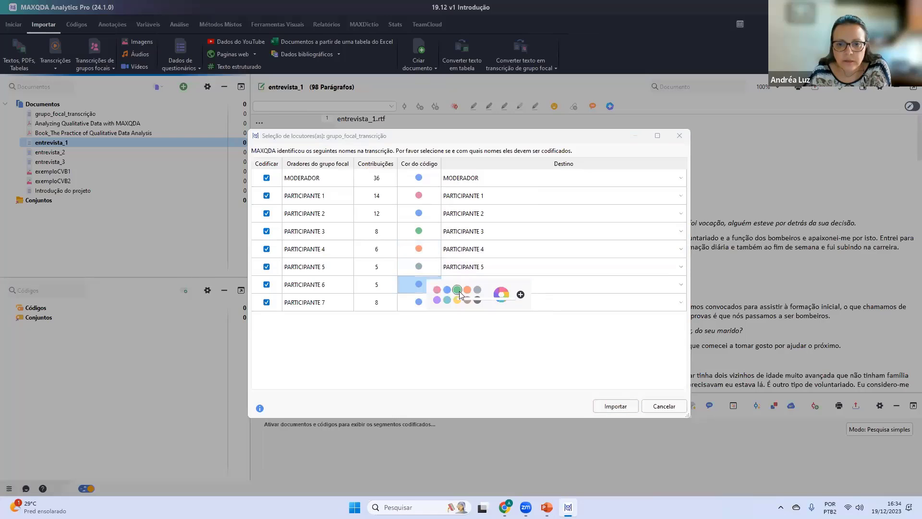
{"action": "left_click", "coordinate": [437, 300]}
{"action": "left_click", "coordinate": [418, 302]}
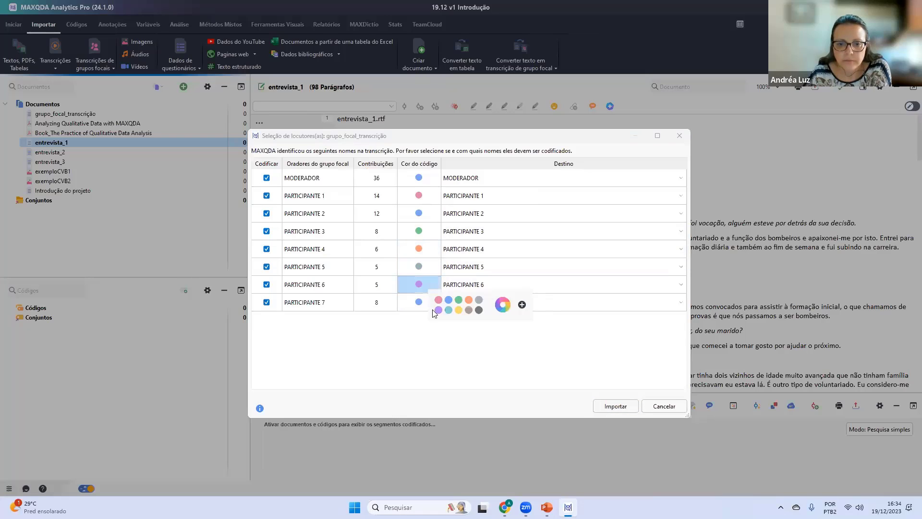
{"action": "left_click", "coordinate": [453, 324]}
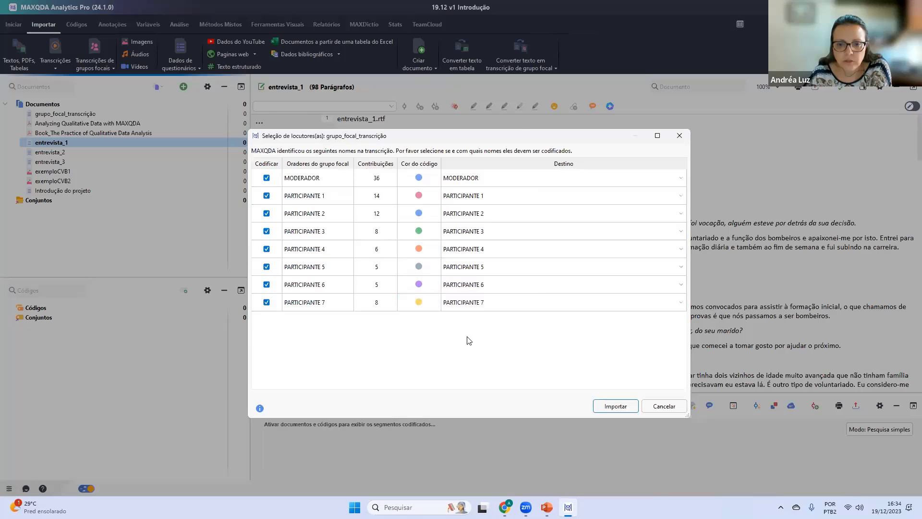
{"action": "left_click", "coordinate": [618, 406]}
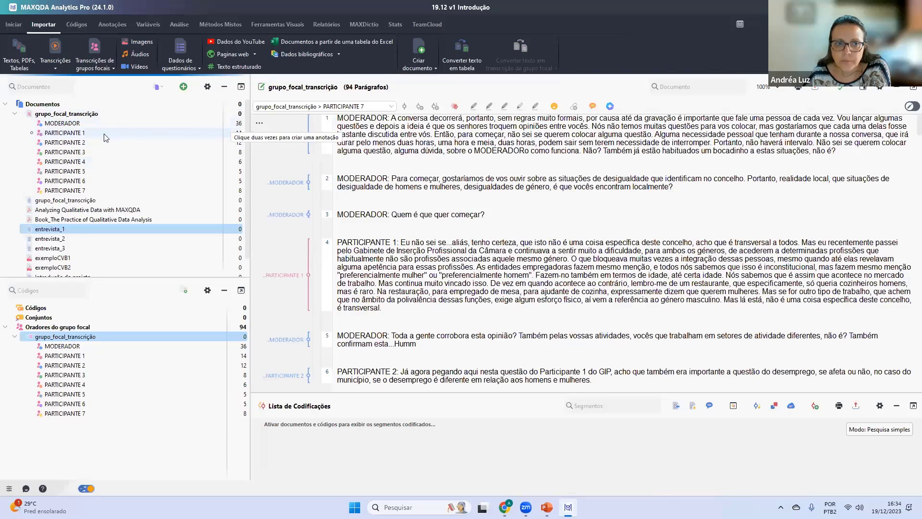
Import grupo_focal_transcrição again as a focus group transcript, declining the media files, keeping the time stamps and excluding MODERADOR from coding.
{"action": "left_click", "coordinate": [110, 68]}
{"action": "left_click", "coordinate": [108, 82]}
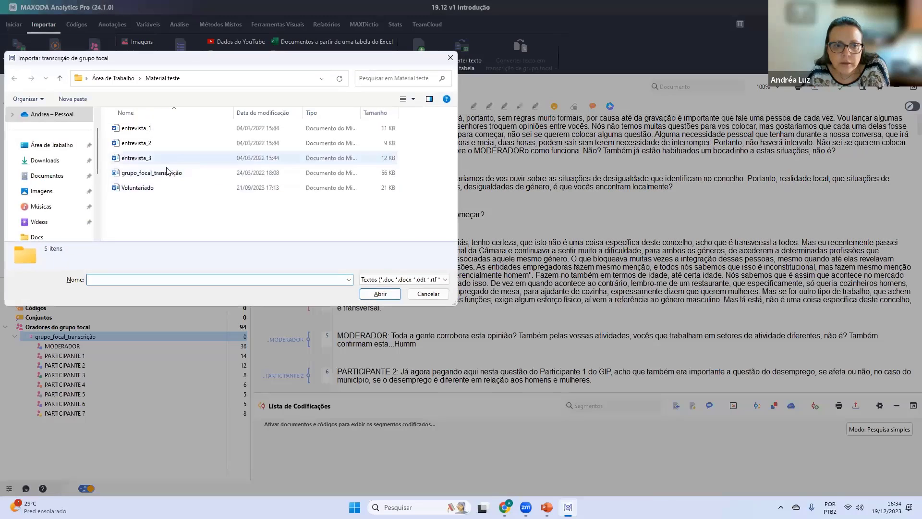
{"action": "double_click", "coordinate": [379, 173]}
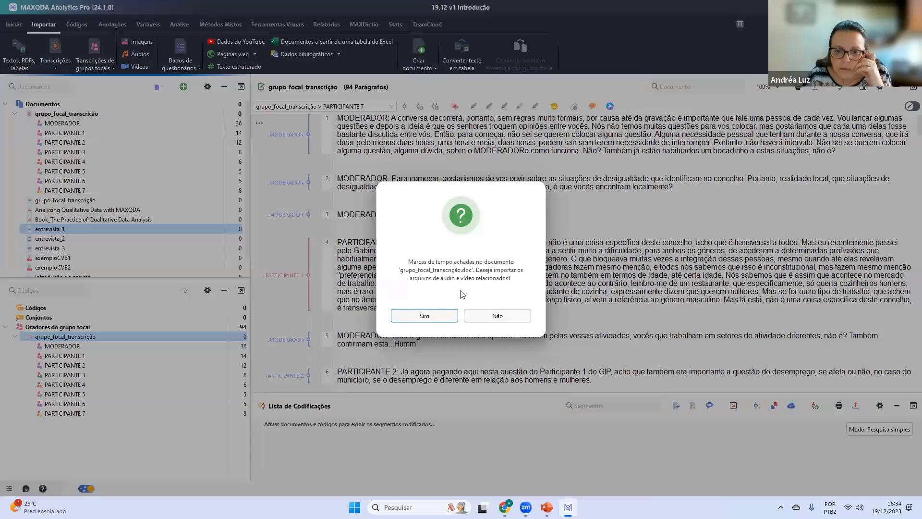
{"action": "left_click", "coordinate": [493, 312]}
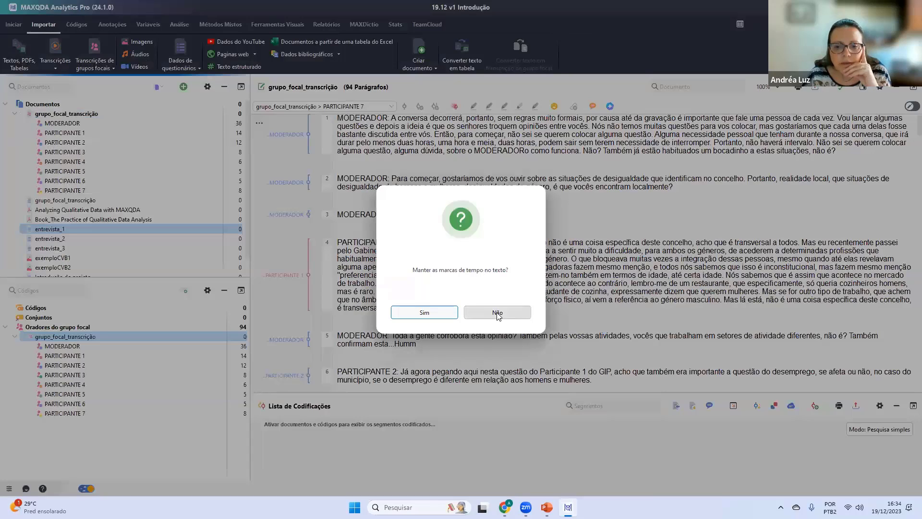
{"action": "left_click", "coordinate": [439, 317]}
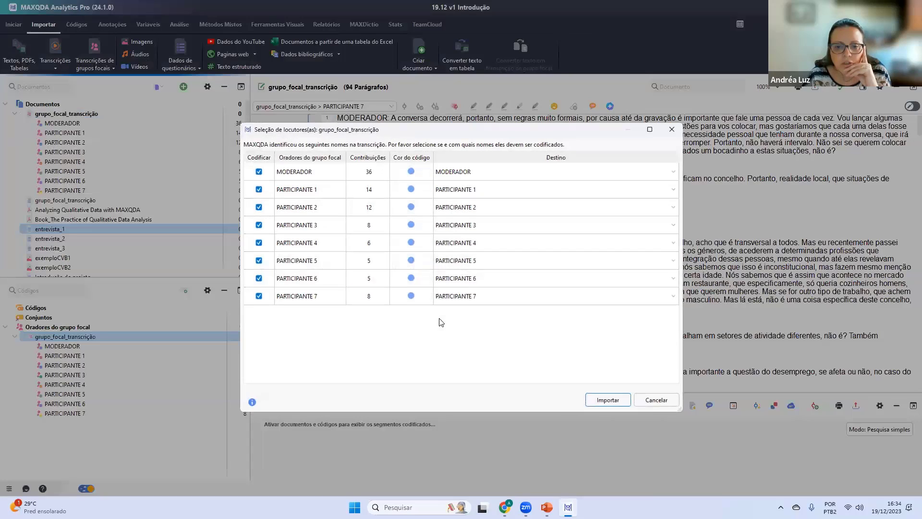
{"action": "left_click", "coordinate": [259, 172]}
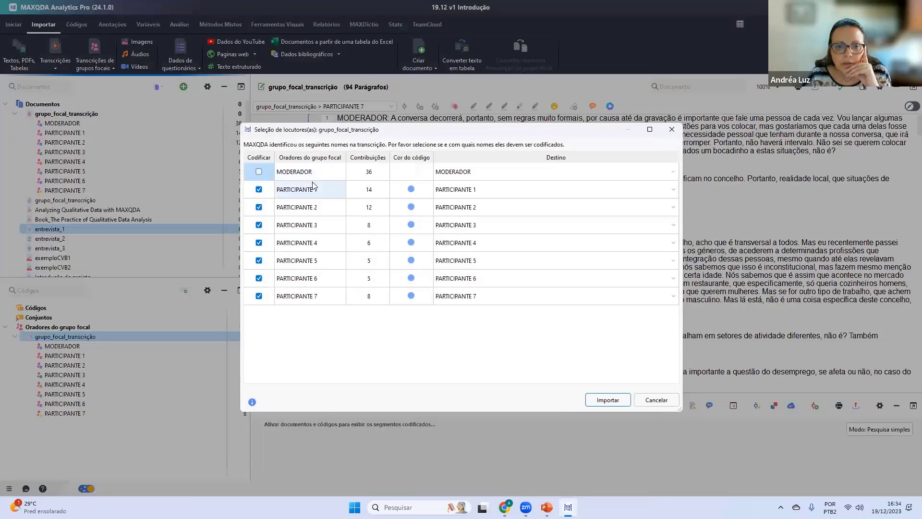
{"action": "left_click", "coordinate": [599, 403]}
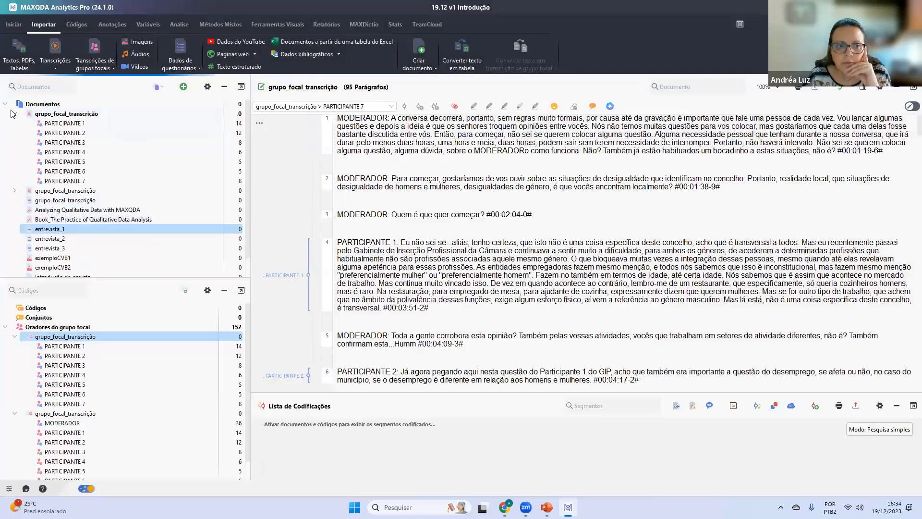
View a word cloud of the newly imported focus group transcript and close it.
{"action": "right_click", "coordinate": [40, 117]}
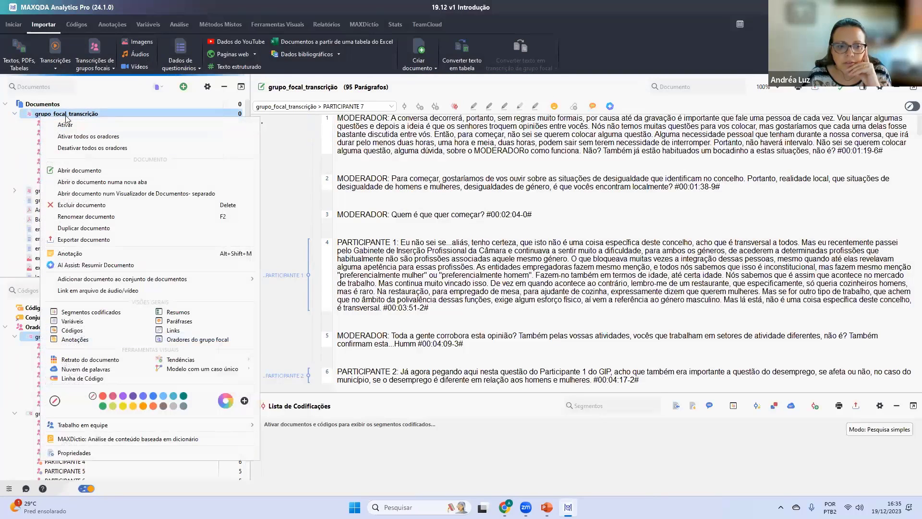
{"action": "left_click", "coordinate": [87, 369]}
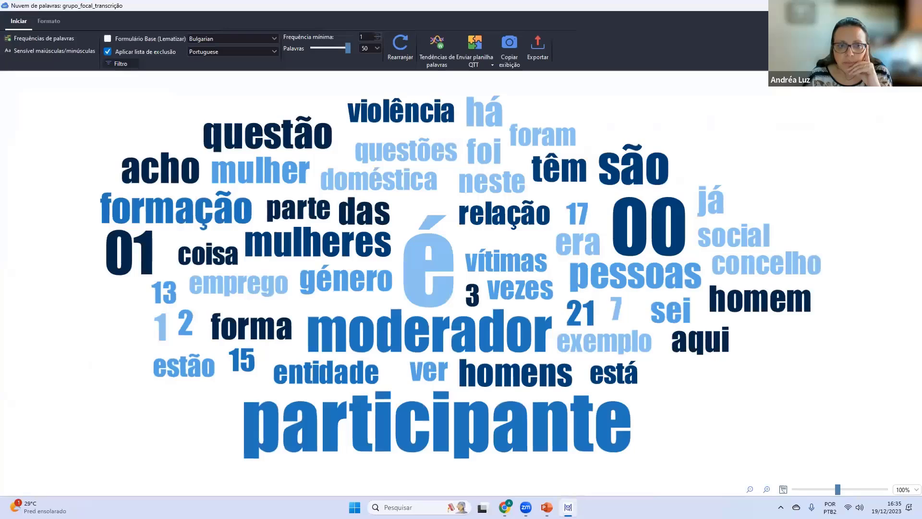
{"action": "left_click", "coordinate": [913, 5]}
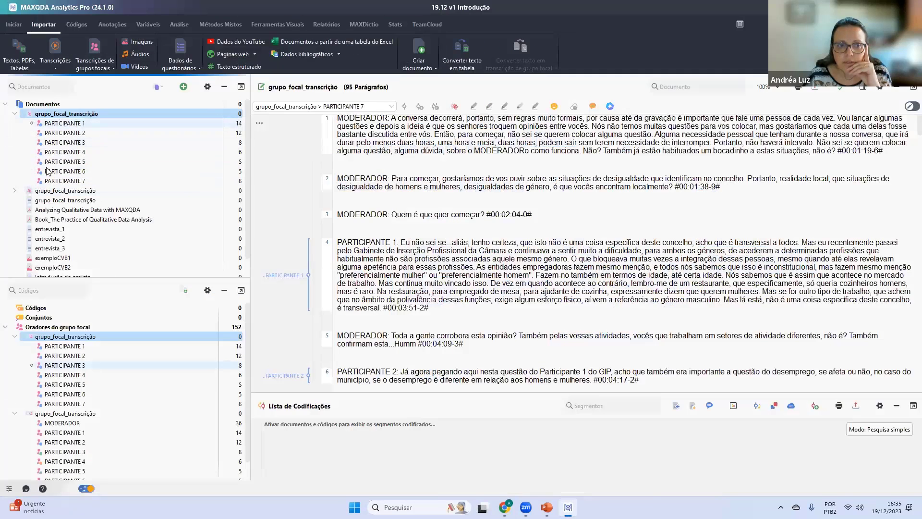
Delete the earlier focus group import that includes the moderator, and collapse the remaining transcript's speaker list.
{"action": "right_click", "coordinate": [42, 193]}
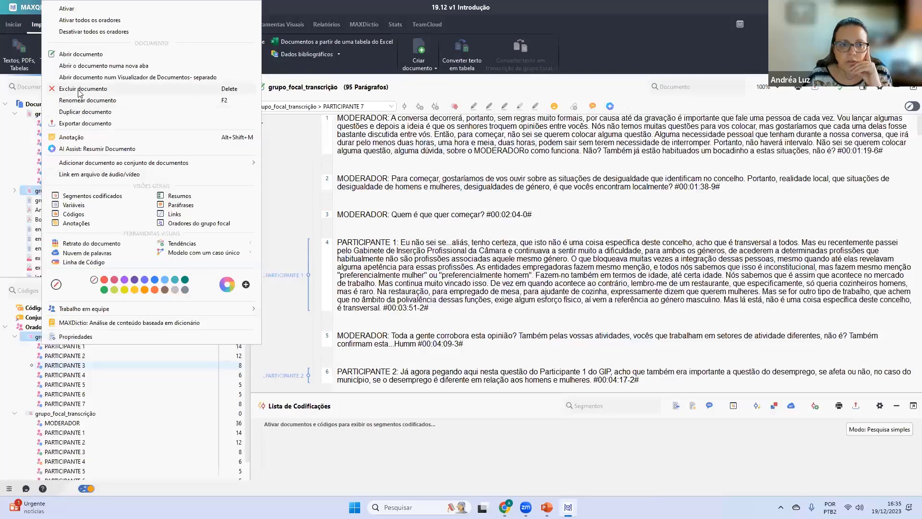
{"action": "key", "text": "Delete"}
{"action": "left_click", "coordinate": [127, 342]}
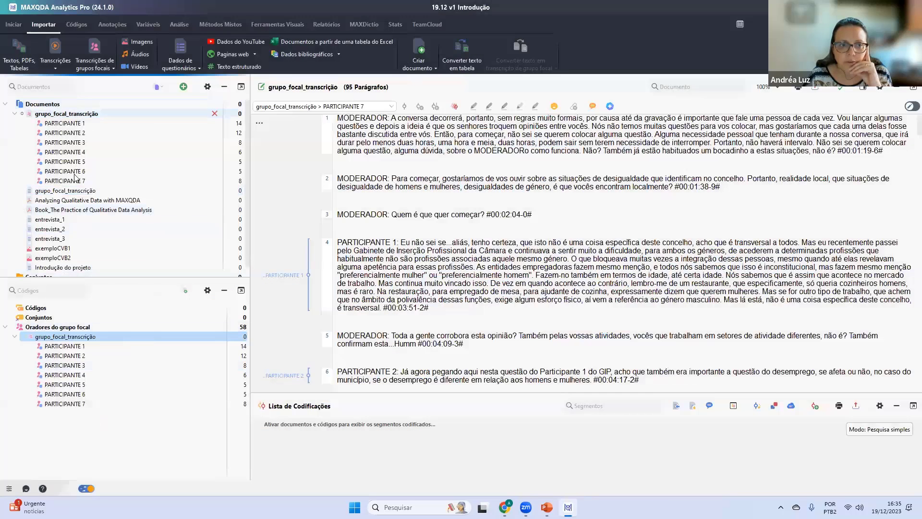
{"action": "left_click", "coordinate": [14, 115]}
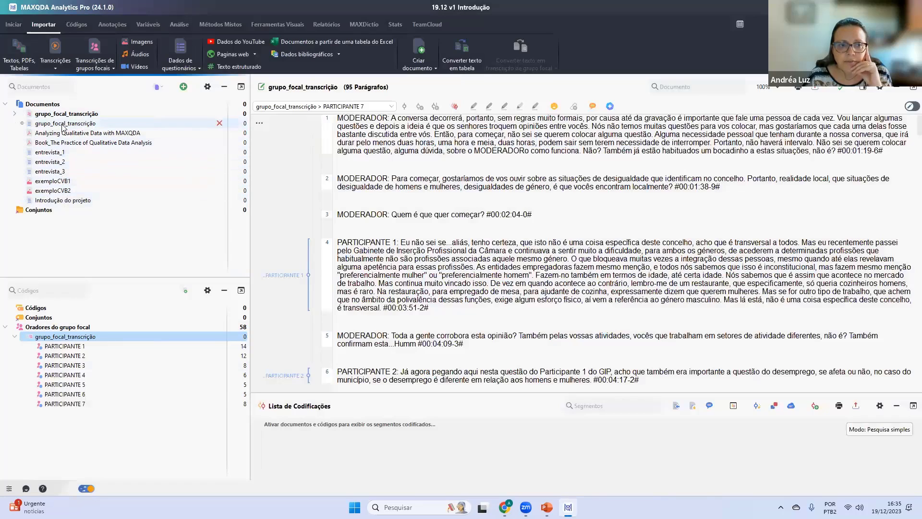
Import the TEDxAveiro (2015) MP4 video without an associated transcript, replacing the existing copy in the external files folder.
{"action": "left_click", "coordinate": [184, 86]}
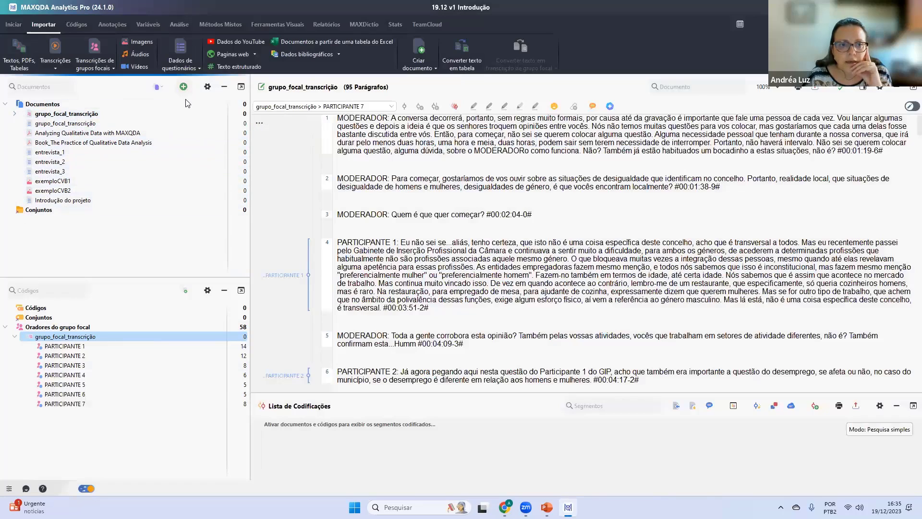
{"action": "left_click", "coordinate": [206, 103]}
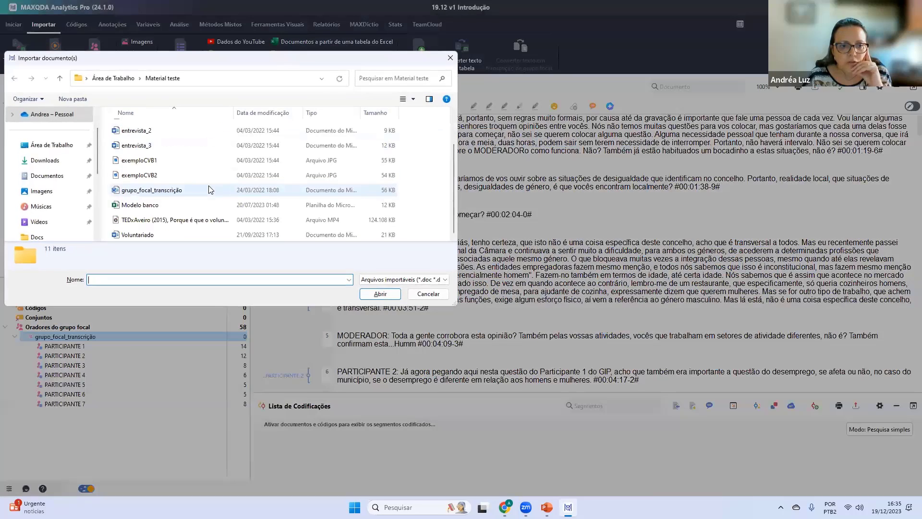
{"action": "left_click", "coordinate": [206, 219]}
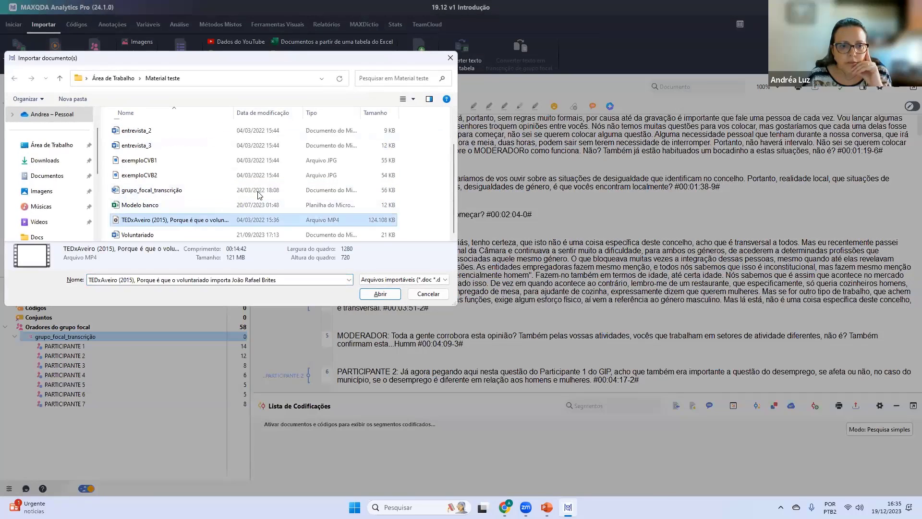
{"action": "left_click", "coordinate": [377, 296]}
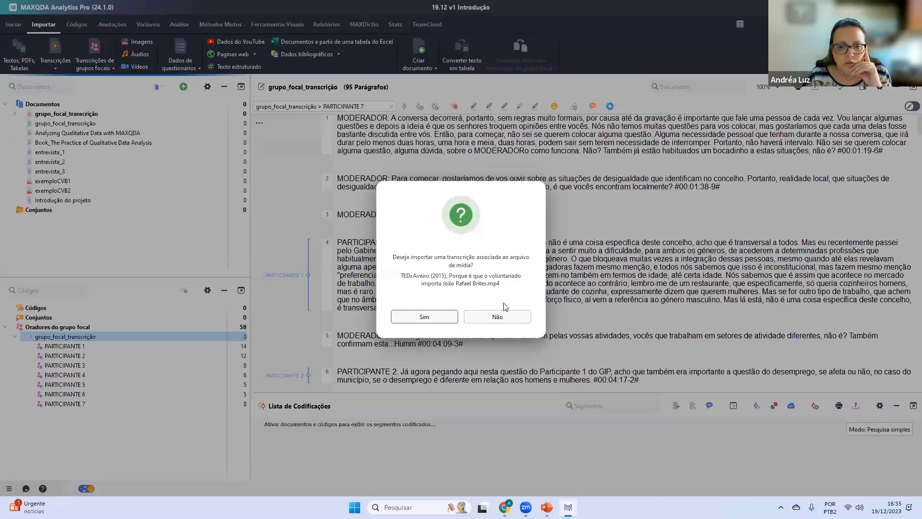
{"action": "left_click", "coordinate": [504, 317]}
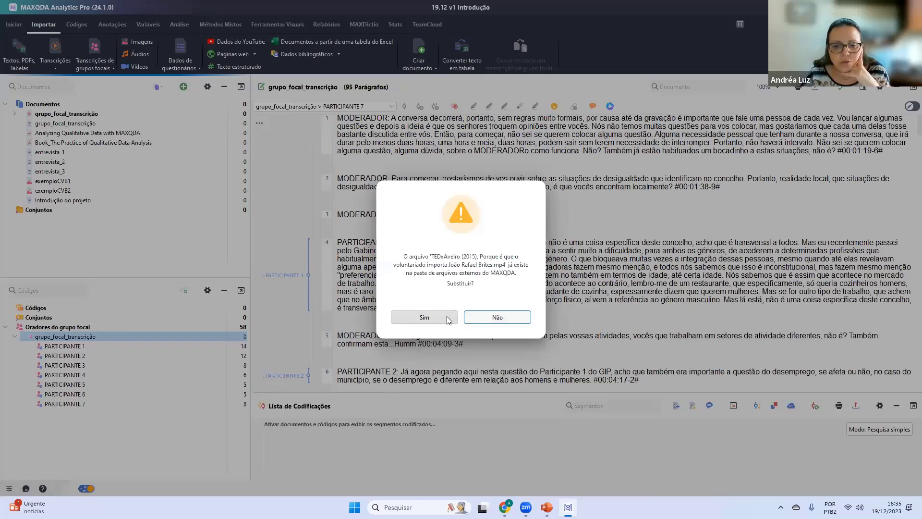
{"action": "left_click", "coordinate": [424, 317]}
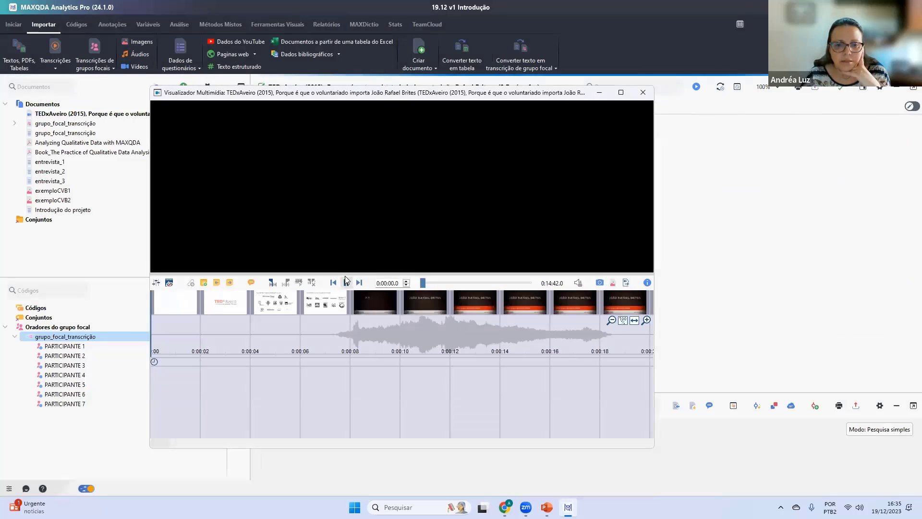
Play the opening of the imported TEDxAveiro video briefly and close the multimedia viewer.
{"action": "left_click", "coordinate": [346, 282]}
{"action": "left_click", "coordinate": [345, 283]}
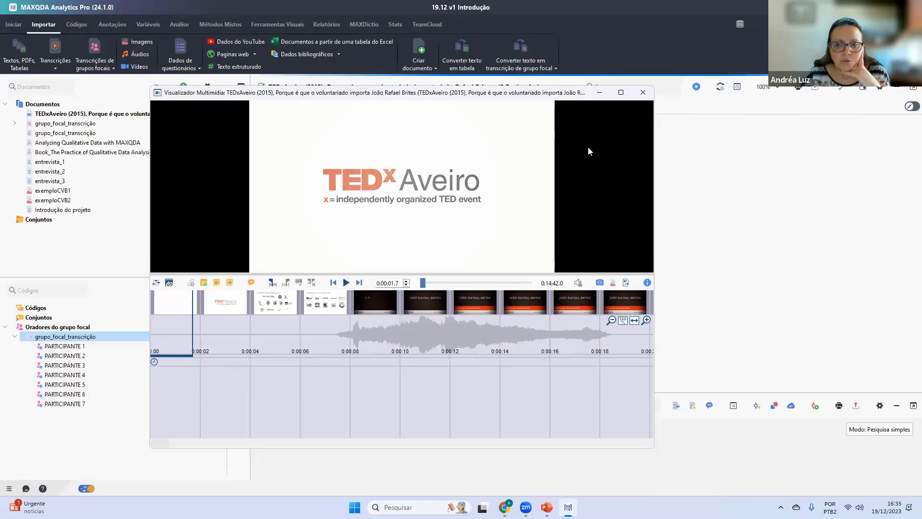
{"action": "left_click", "coordinate": [643, 92]}
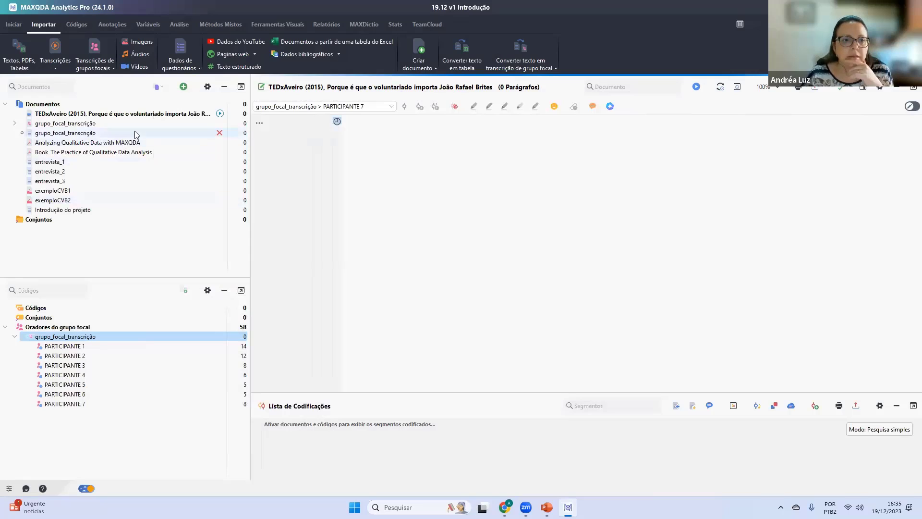
Import the Modelo banco Excel file as a table document rather than as a questionnaire, and look through its columns.
{"action": "left_click", "coordinate": [183, 87]}
{"action": "left_click", "coordinate": [183, 87]}
{"action": "left_click", "coordinate": [183, 86]}
{"action": "left_click", "coordinate": [186, 102]}
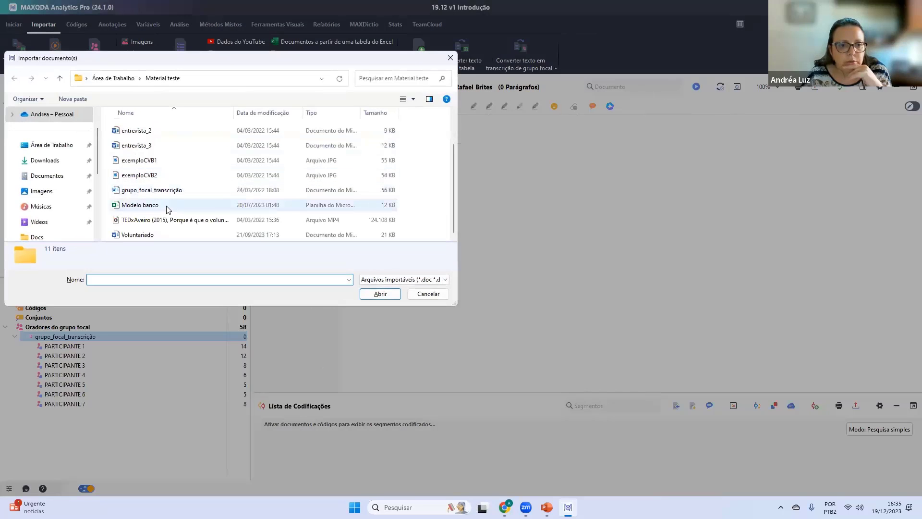
{"action": "left_click", "coordinate": [195, 204]}
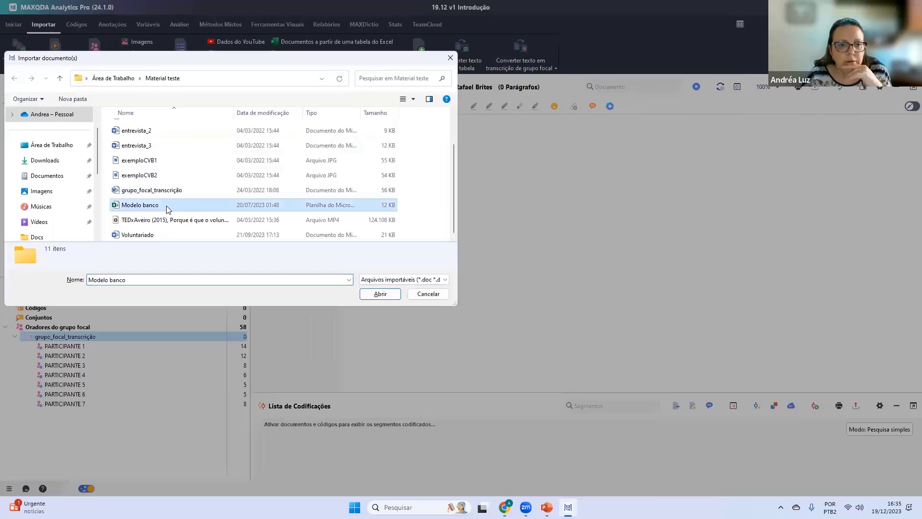
{"action": "left_click", "coordinate": [390, 297]}
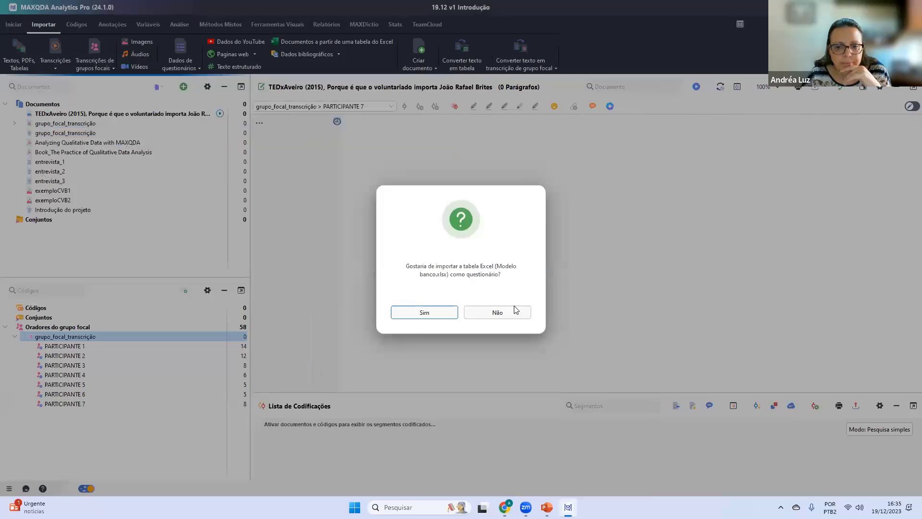
{"action": "left_click", "coordinate": [515, 310]}
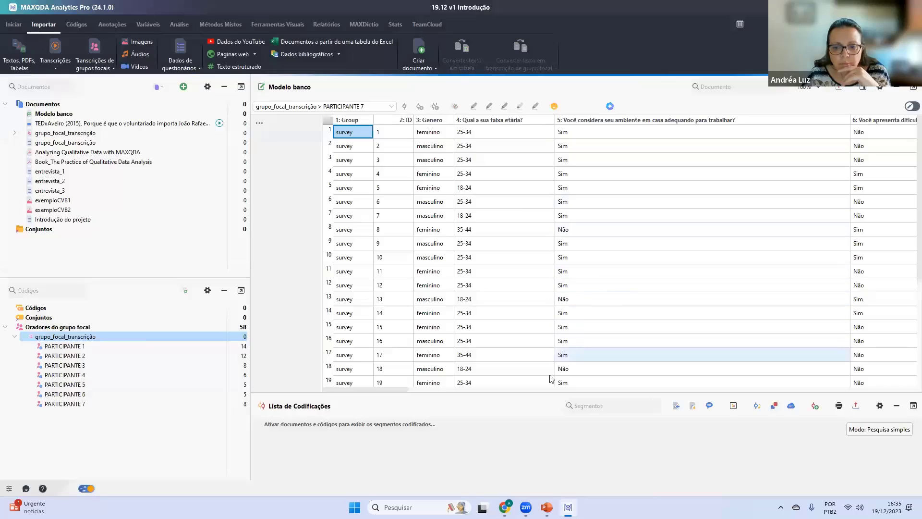
{"action": "scroll", "coordinate": [550, 379], "scroll_direction": "right", "scroll_amount": 10}
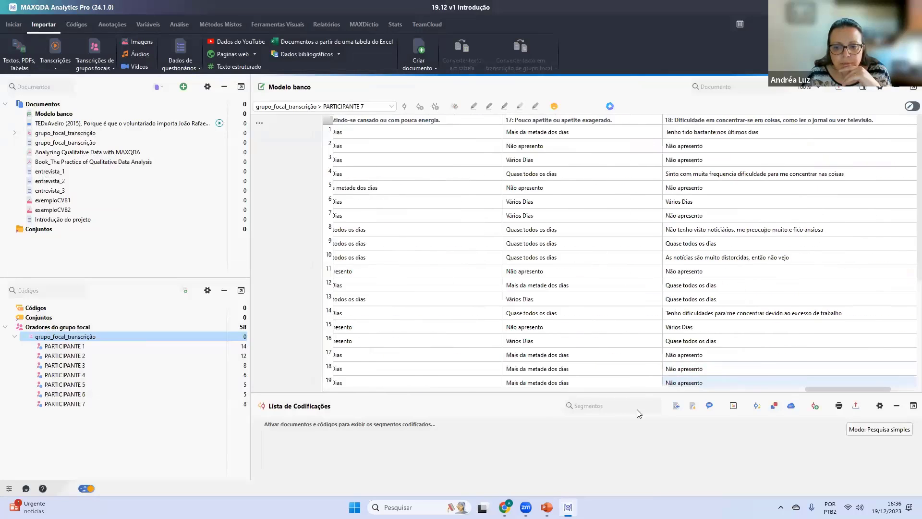
{"action": "left_click_drag", "start_coordinate": [835, 388], "coordinate": [379, 432]}
{"action": "left_click", "coordinate": [183, 86]}
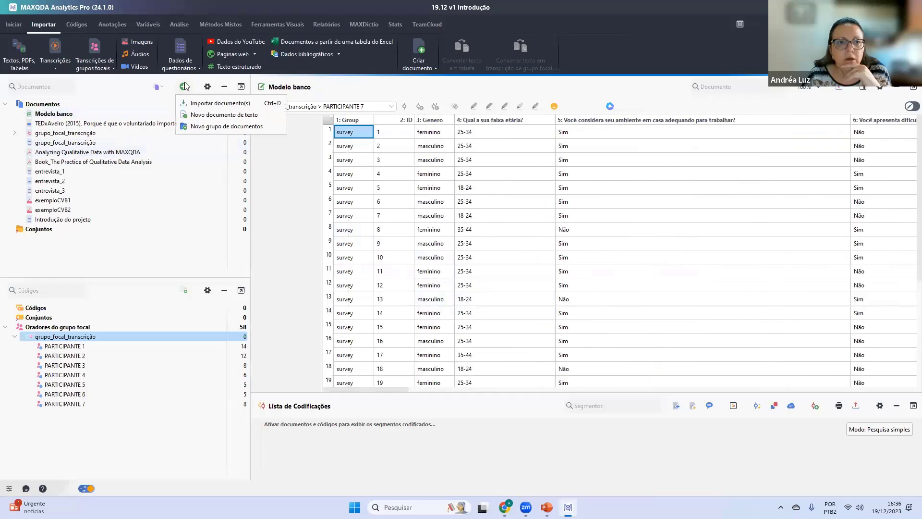
{"action": "left_click", "coordinate": [166, 106]}
{"action": "left_click", "coordinate": [158, 86]}
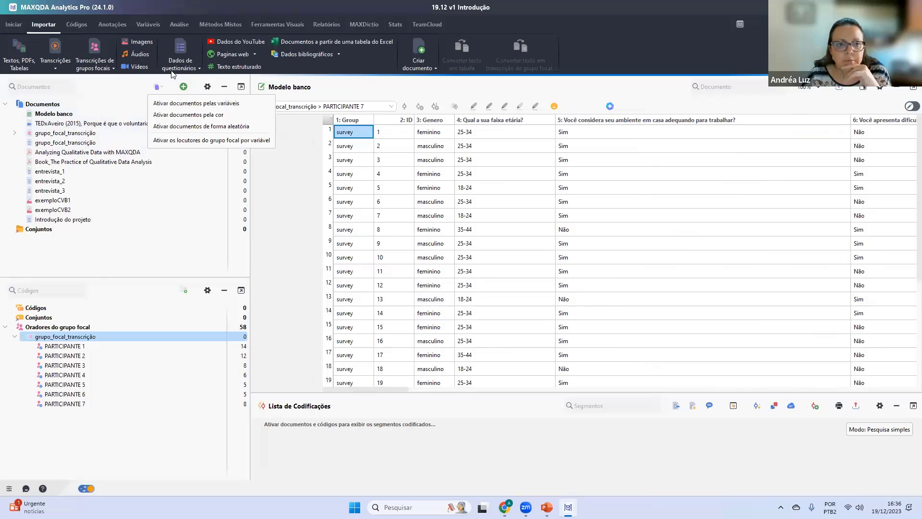
{"action": "left_click", "coordinate": [173, 73]}
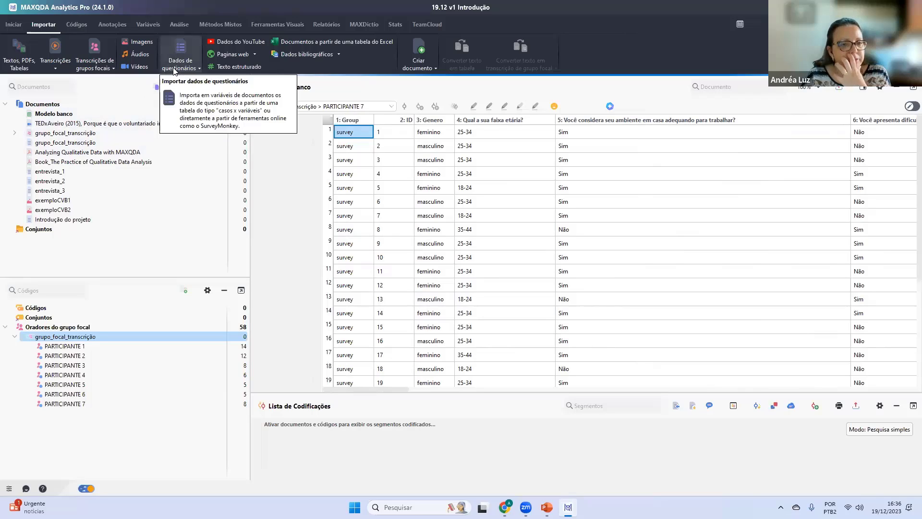
Load the Modelo banco Excel file as questionnaire data, using the ID column for the document names.
{"action": "left_click", "coordinate": [173, 71]}
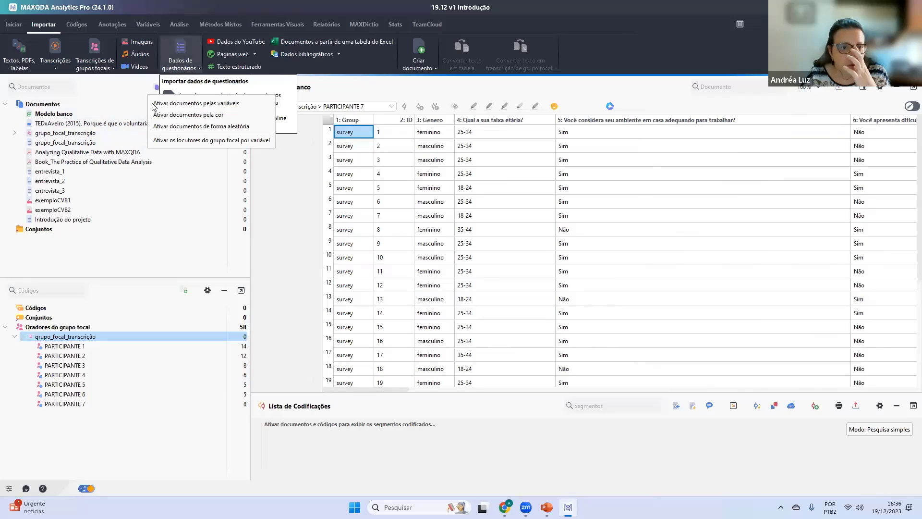
{"action": "left_click", "coordinate": [191, 150]}
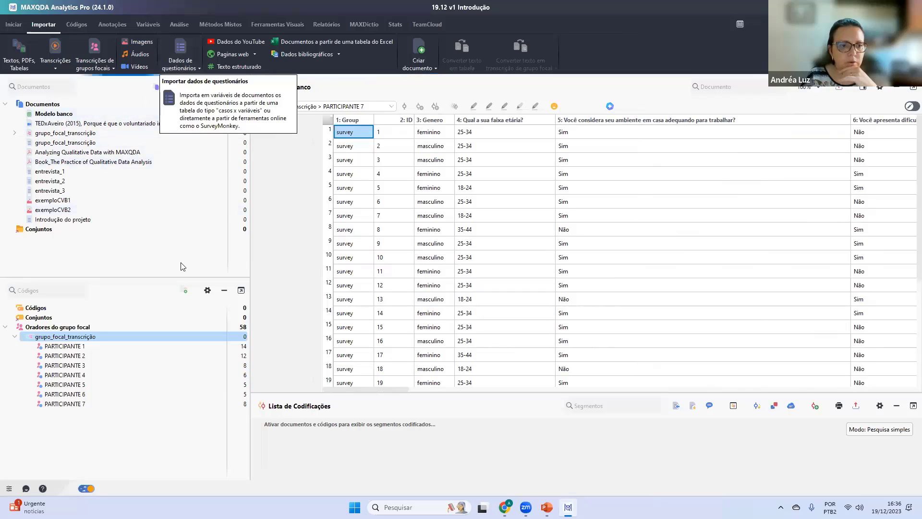
{"action": "left_click", "coordinate": [184, 87]}
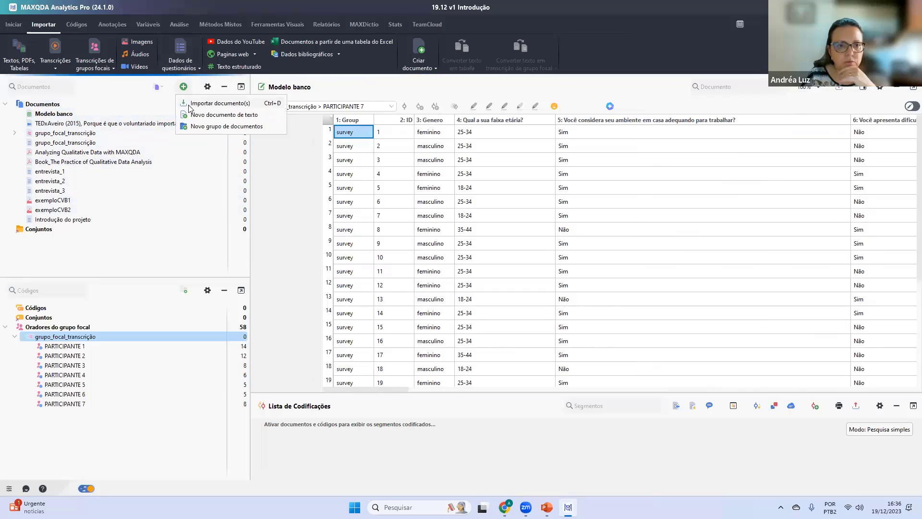
{"action": "left_click", "coordinate": [191, 71]}
{"action": "left_click", "coordinate": [190, 70]}
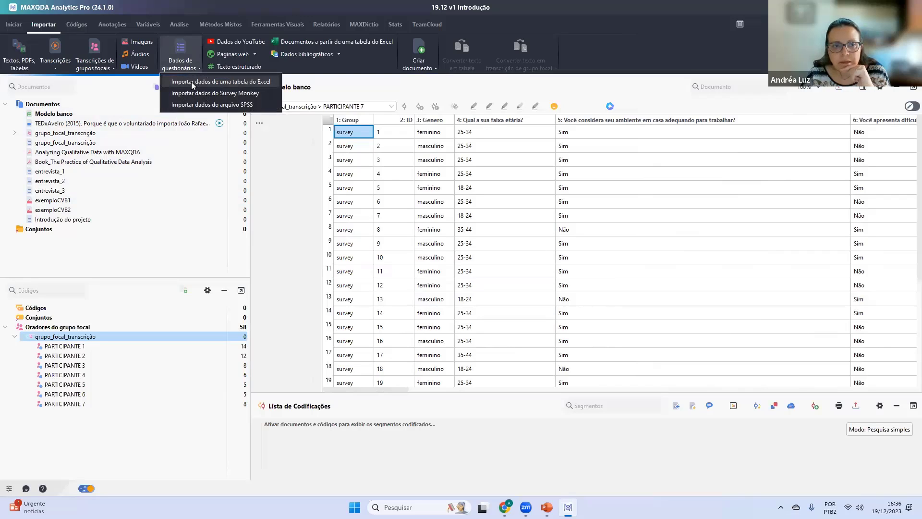
{"action": "left_click", "coordinate": [191, 81]}
{"action": "left_click", "coordinate": [134, 129]}
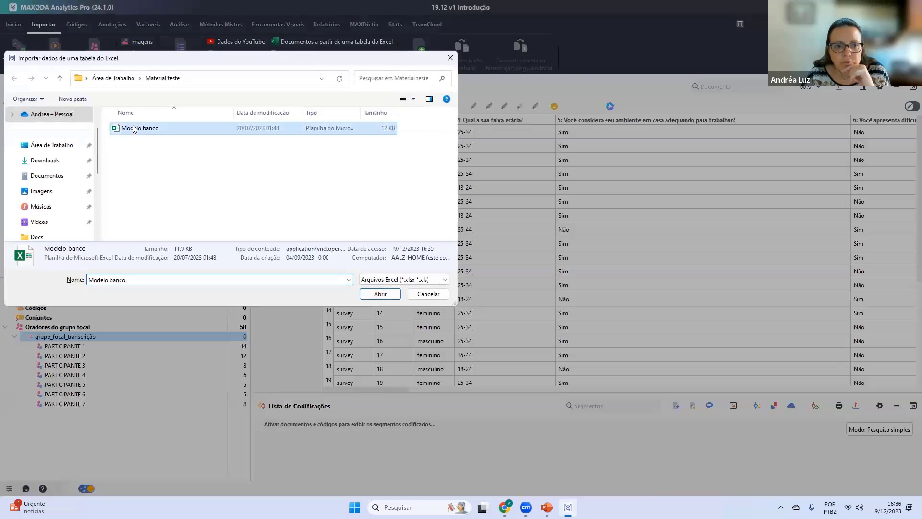
{"action": "left_click", "coordinate": [380, 294]}
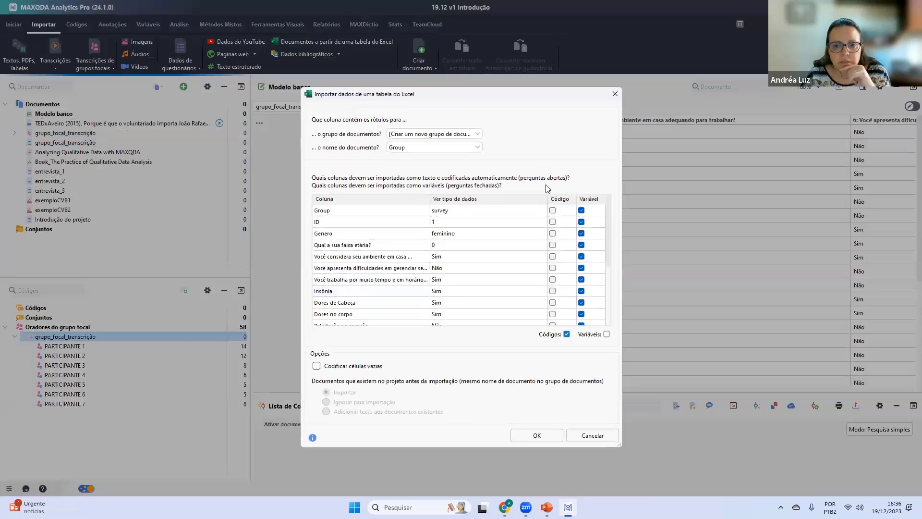
{"action": "left_click", "coordinate": [412, 148]}
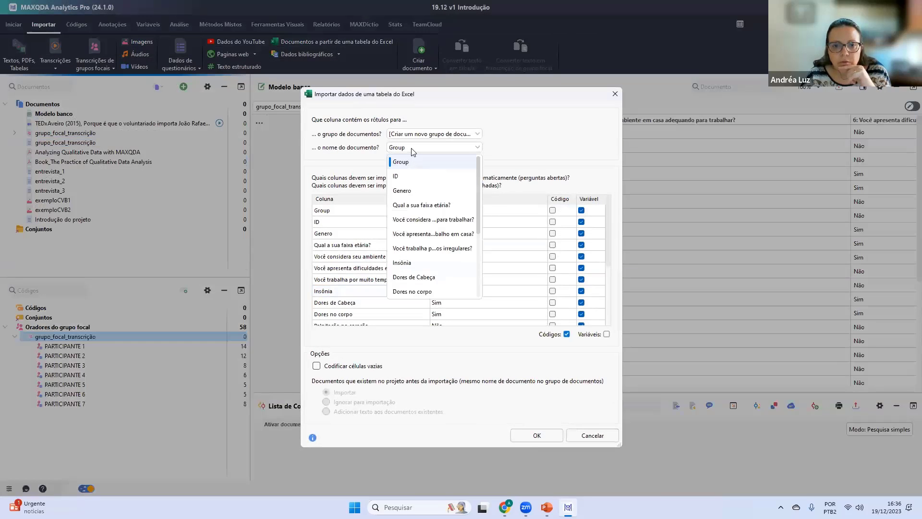
{"action": "left_click", "coordinate": [412, 177]}
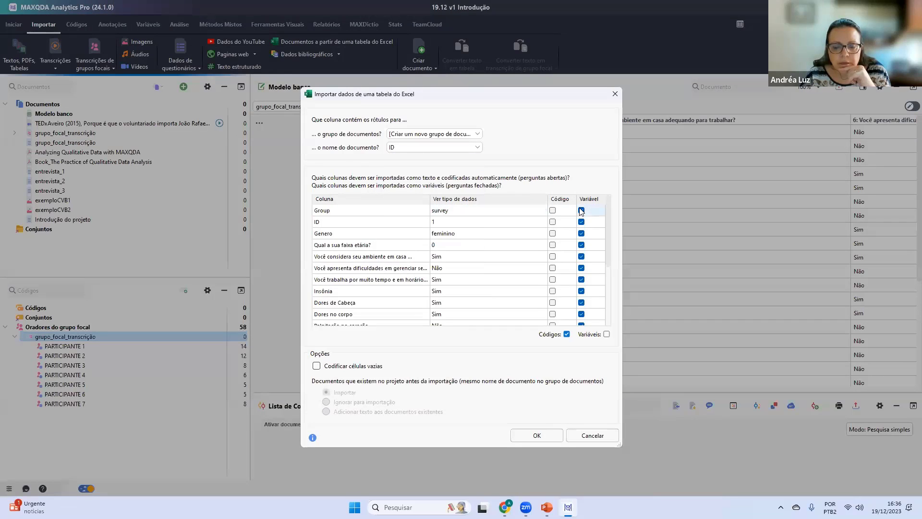
Review the full list of questionnaire columns with their sample data and their code or variable assignments.
{"action": "scroll", "coordinate": [583, 308], "scroll_direction": "down", "scroll_amount": 3}
{"action": "scroll", "coordinate": [587, 321], "scroll_direction": "up", "scroll_amount": 3}
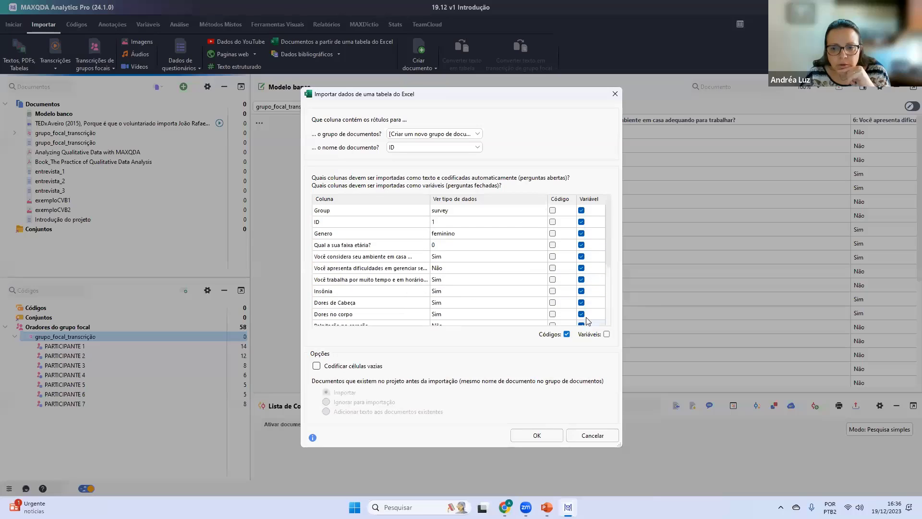
{"action": "scroll", "coordinate": [588, 302], "scroll_direction": "down", "scroll_amount": 3}
{"action": "scroll", "coordinate": [591, 288], "scroll_direction": "up", "scroll_amount": 3}
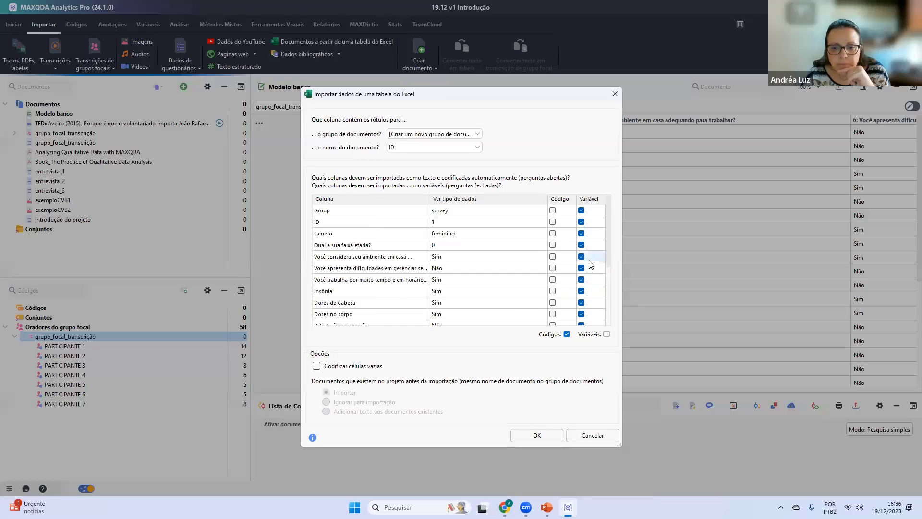
{"action": "scroll", "coordinate": [591, 264], "scroll_direction": "down", "scroll_amount": 3}
{"action": "scroll", "coordinate": [589, 288], "scroll_direction": "up", "scroll_amount": 3}
{"action": "scroll", "coordinate": [589, 313], "scroll_direction": "down", "scroll_amount": 2}
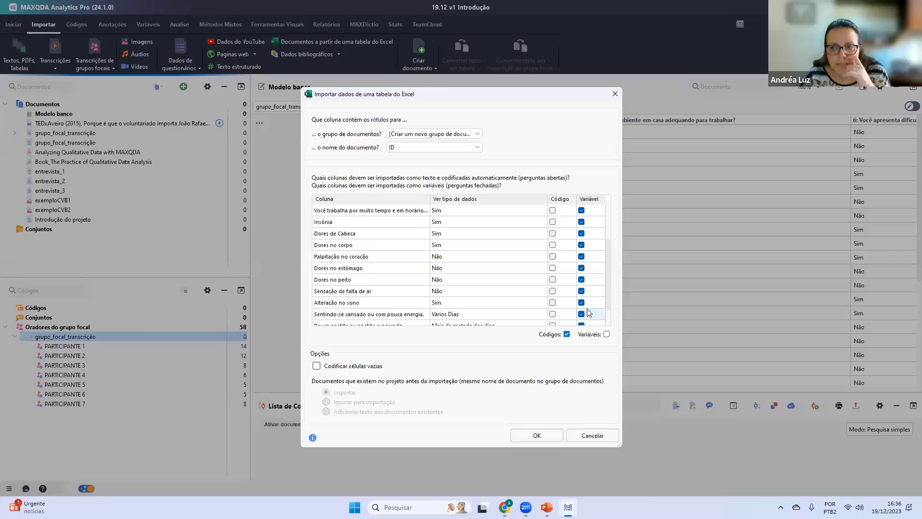
{"action": "scroll", "coordinate": [588, 312], "scroll_direction": "down", "scroll_amount": 2}
{"action": "scroll", "coordinate": [586, 297], "scroll_direction": "up", "scroll_amount": 3}
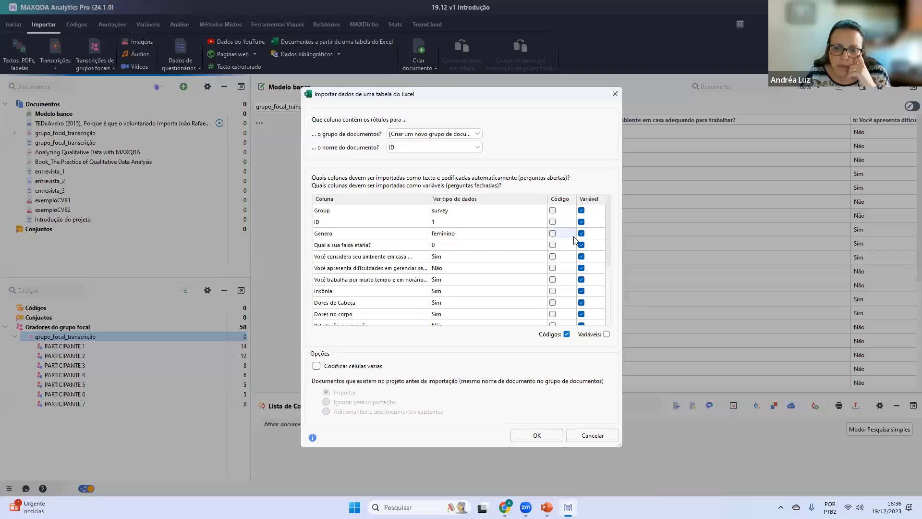
{"action": "scroll", "coordinate": [573, 256], "scroll_direction": "down", "scroll_amount": 3}
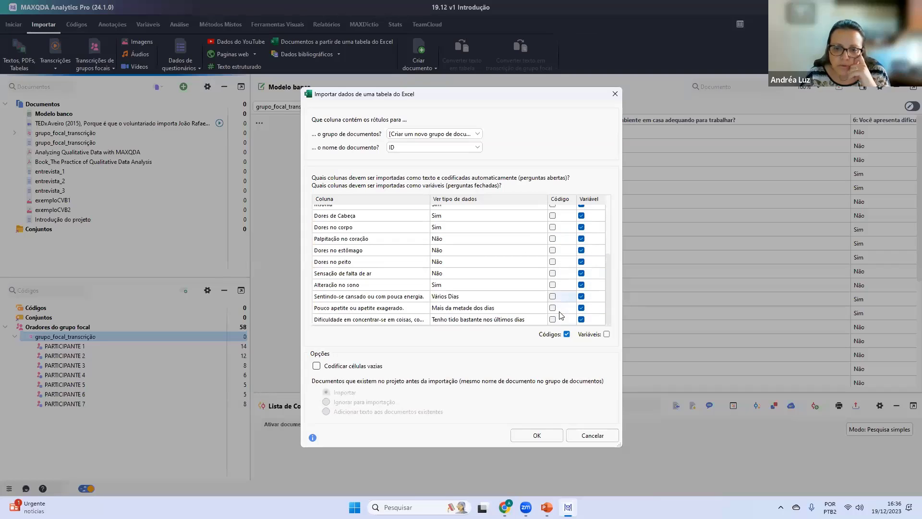
{"action": "scroll", "coordinate": [561, 316], "scroll_direction": "up", "scroll_amount": 3}
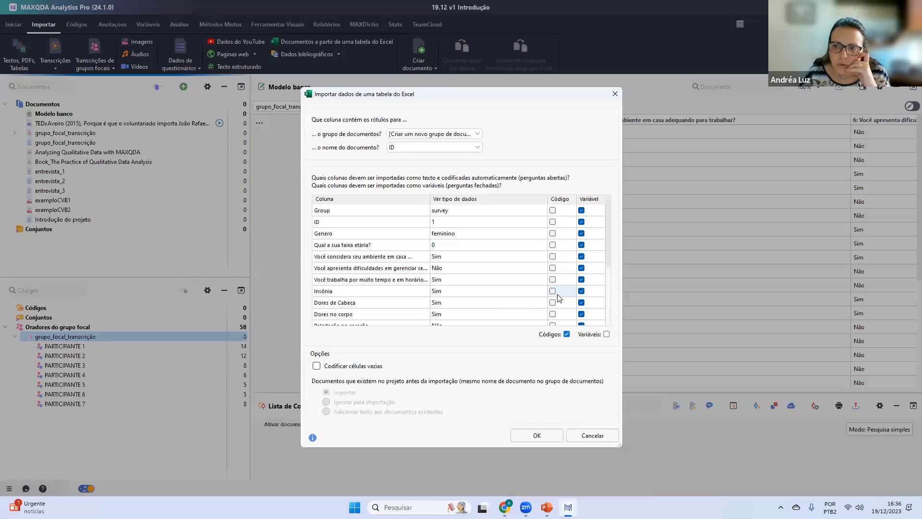
Exclude Group from the variables, and set the last three columns, on tiredness, appetite and concentration, as codes instead of variables.
{"action": "left_click", "coordinate": [581, 209]}
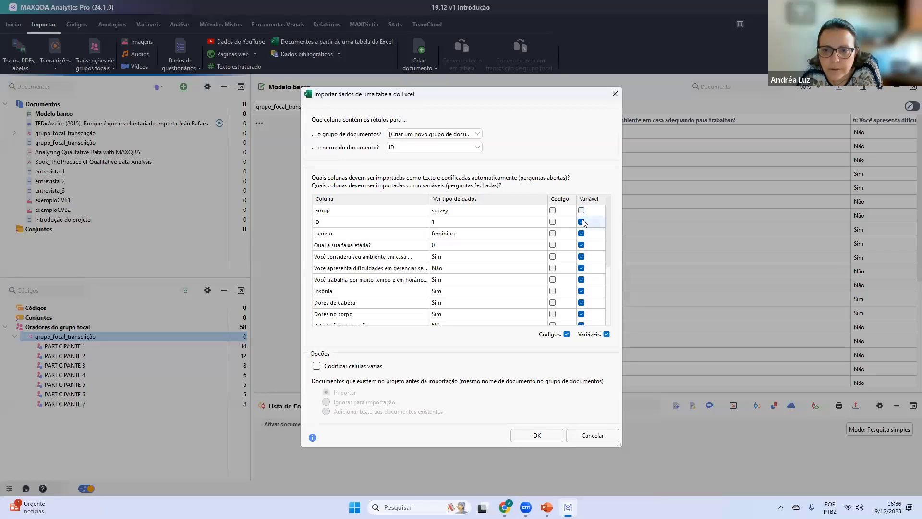
{"action": "left_click", "coordinate": [582, 222]}
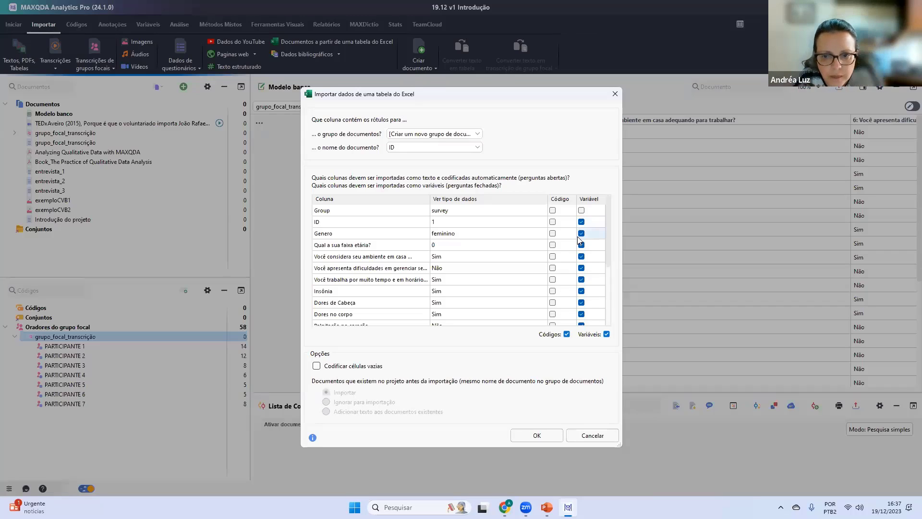
{"action": "scroll", "coordinate": [582, 294], "scroll_direction": "down", "scroll_amount": 3}
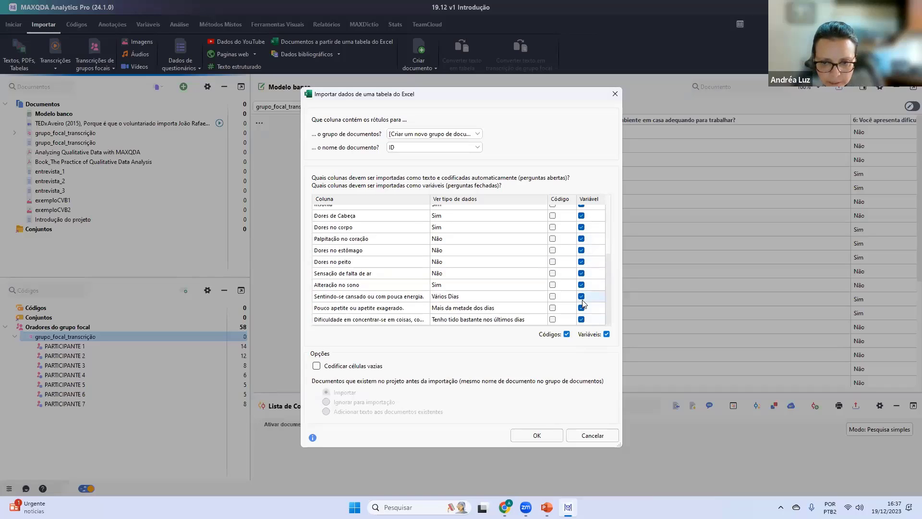
{"action": "left_click", "coordinate": [581, 307]}
{"action": "left_click", "coordinate": [581, 319]}
{"action": "left_click", "coordinate": [581, 296]}
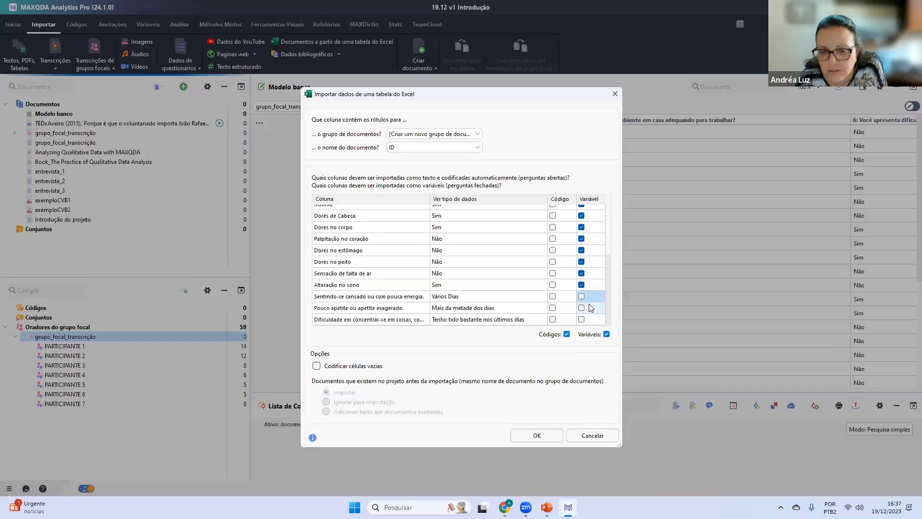
{"action": "left_click", "coordinate": [552, 296]}
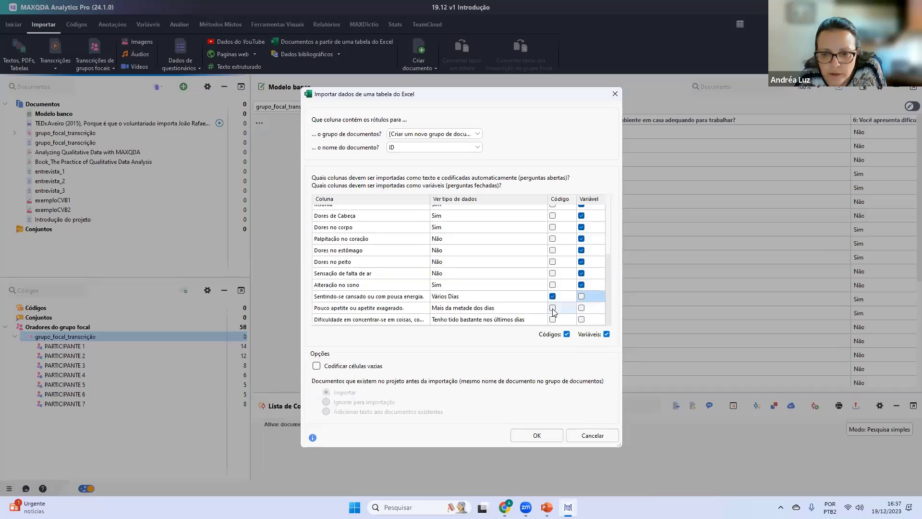
{"action": "left_click", "coordinate": [552, 308]}
{"action": "left_click", "coordinate": [552, 319]}
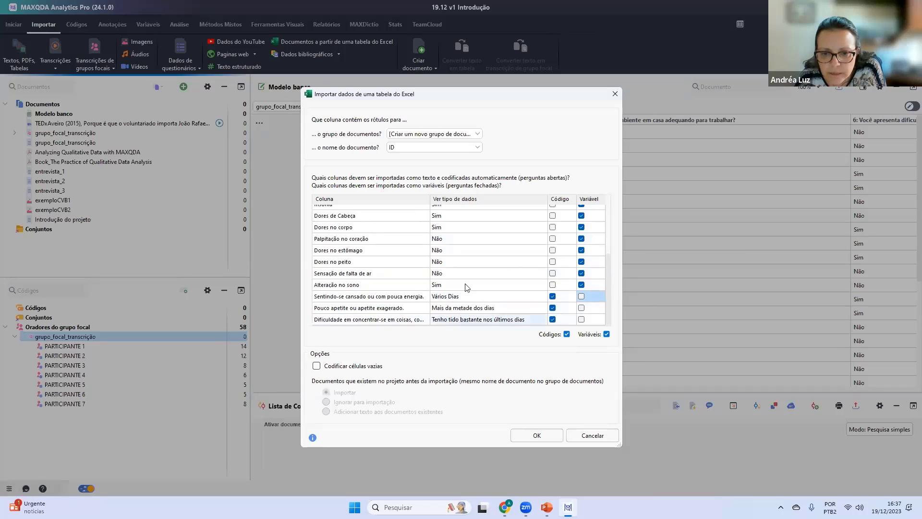
Run the questionnaire import with the chosen codes and variables, and dismiss the import summary.
{"action": "left_click", "coordinate": [539, 433]}
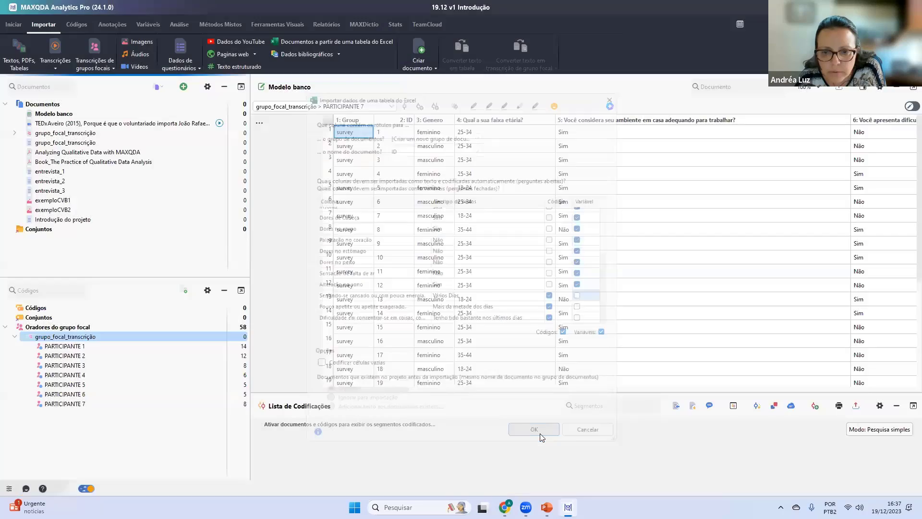
{"action": "left_click", "coordinate": [535, 407]}
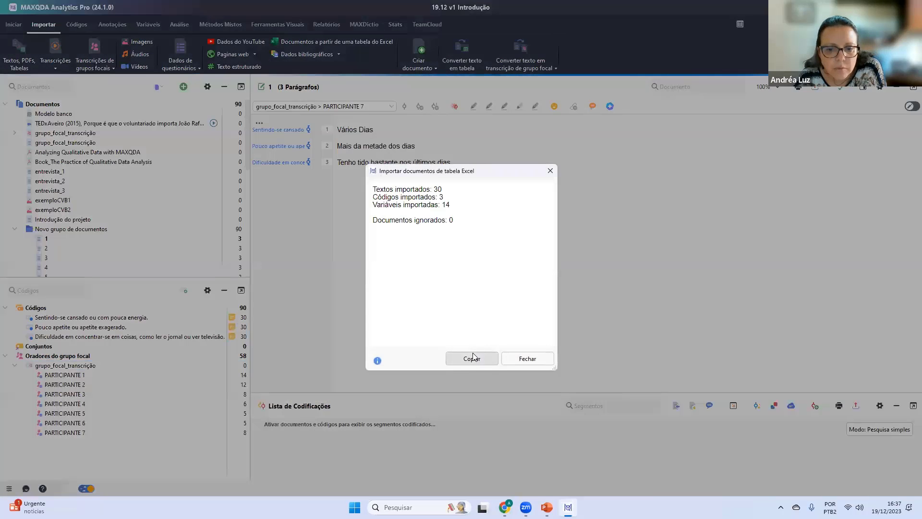
{"action": "left_click", "coordinate": [544, 358]}
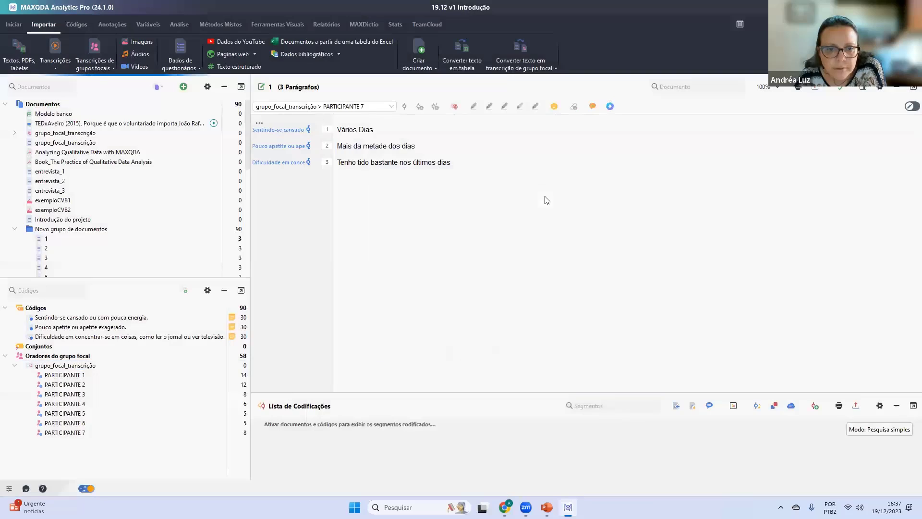
Look through the imported respondent documents in the Novo grupo de documentos group and collapse it.
{"action": "left_click", "coordinate": [15, 229]}
{"action": "left_click", "coordinate": [16, 229]}
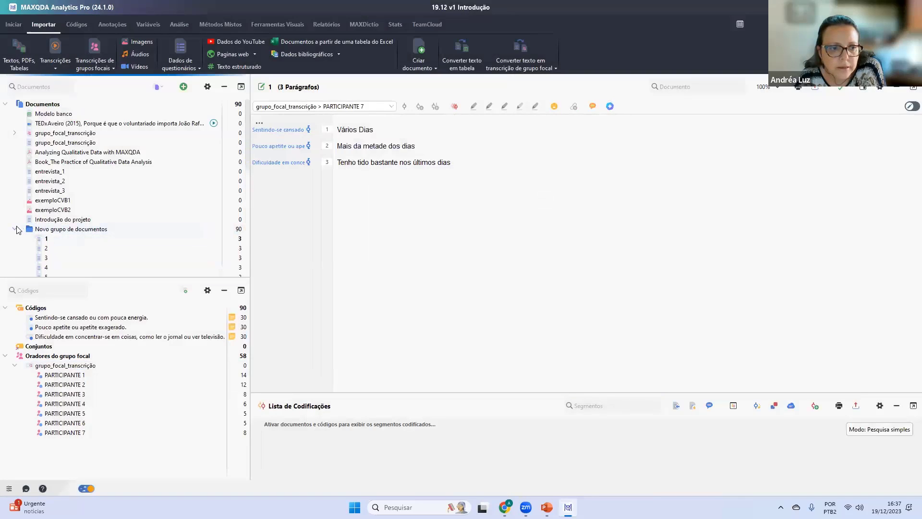
{"action": "scroll", "coordinate": [29, 237], "scroll_direction": "down", "scroll_amount": 5}
{"action": "scroll", "coordinate": [41, 247], "scroll_direction": "up", "scroll_amount": 8}
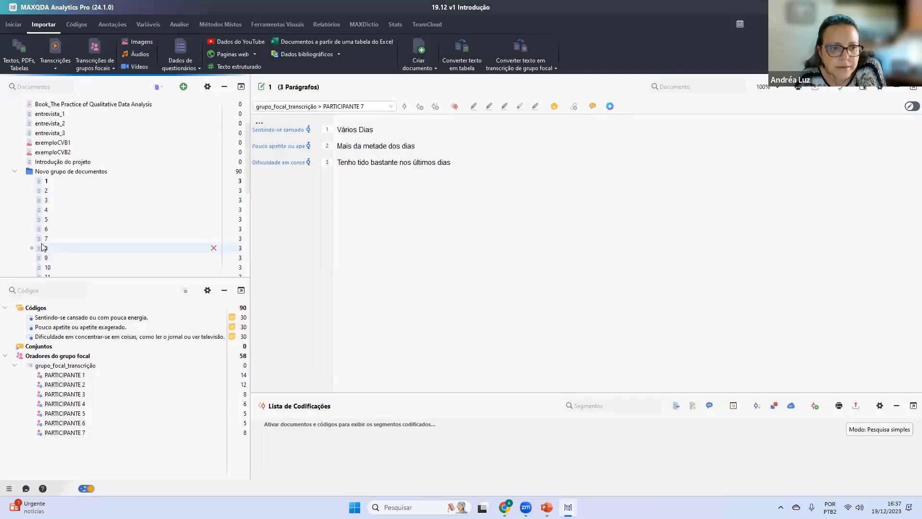
{"action": "left_click", "coordinate": [13, 205]}
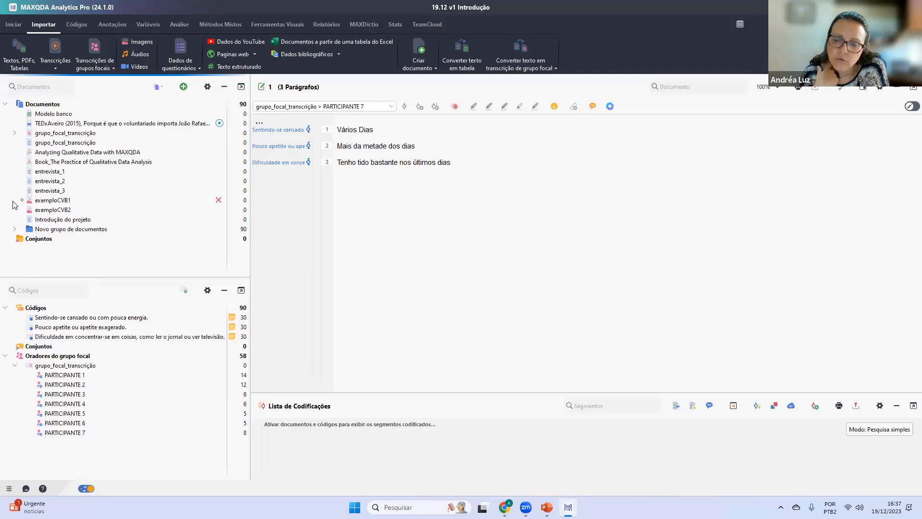
Open the entrevista_1 interview document for reading and coding.
{"action": "double_click", "coordinate": [62, 172]}
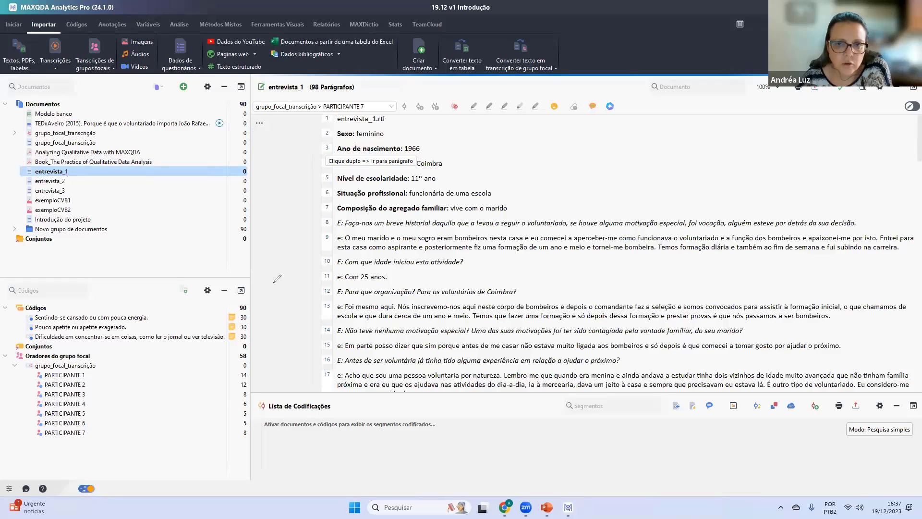
{"action": "left_click_drag", "start_coordinate": [188, 275], "coordinate": [191, 277]}
{"action": "mouse_move", "coordinate": [410, 82]}
{"action": "left_mouse_down"}
{"action": "mouse_move", "coordinate": [405, 113]}
{"action": "mouse_move", "coordinate": [572, 87]}
{"action": "mouse_move", "coordinate": [412, 77]}
{"action": "left_mouse_up"}
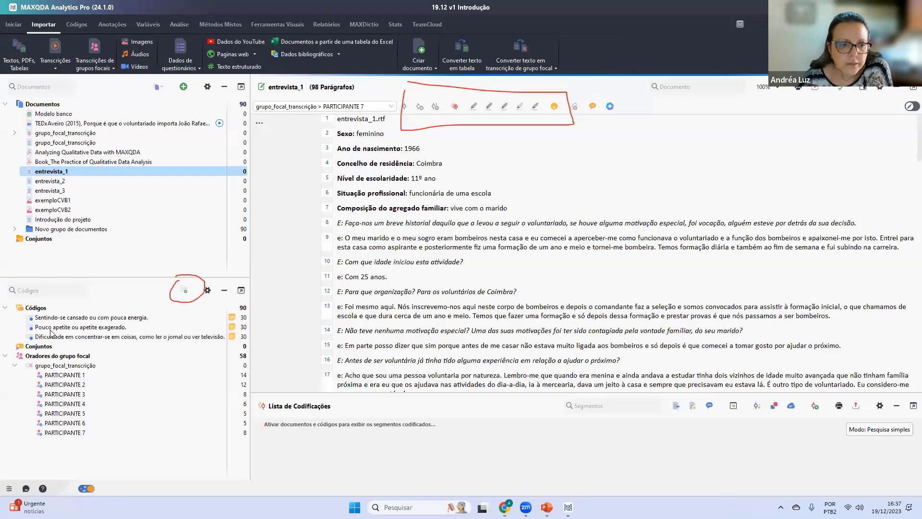
{"action": "key", "text": "e"}
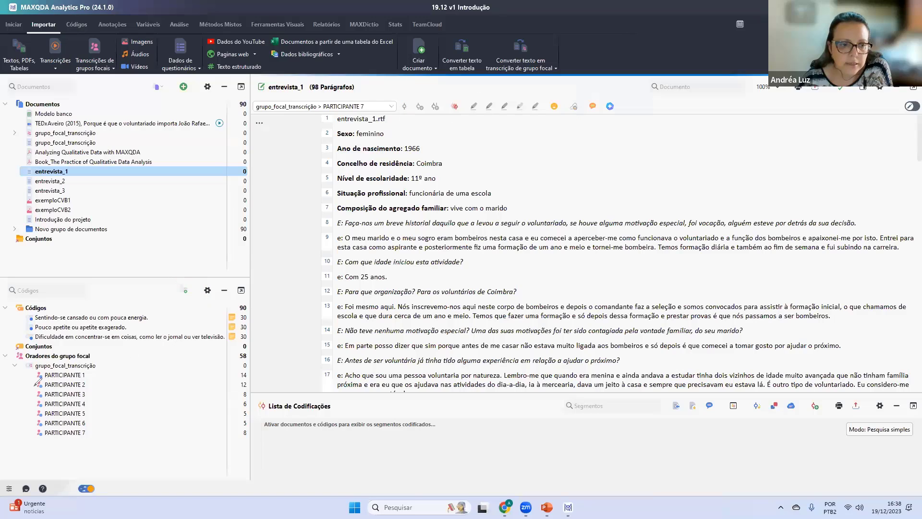
Start a new code named "Motivações para realizar o trabalho voluntário" and give it the light purple colour.
{"action": "left_click", "coordinate": [183, 290]}
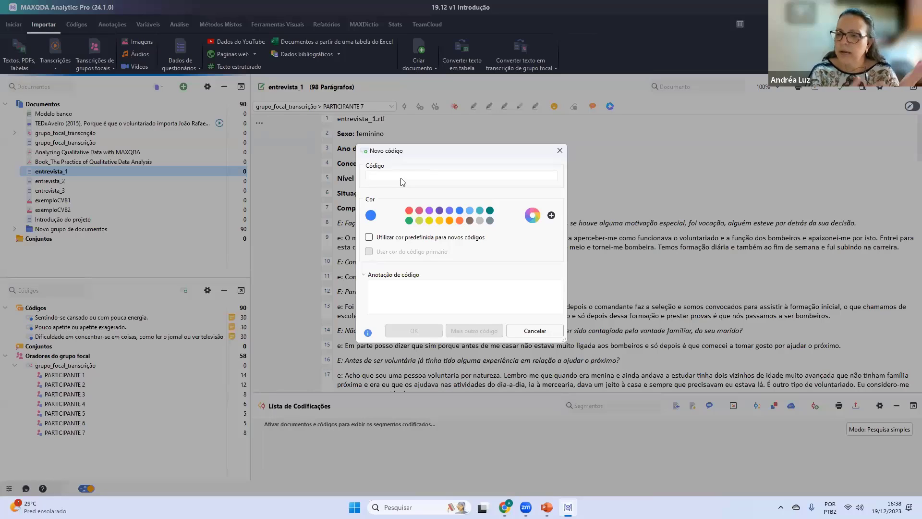
{"action": "type", "text": "Mot"}
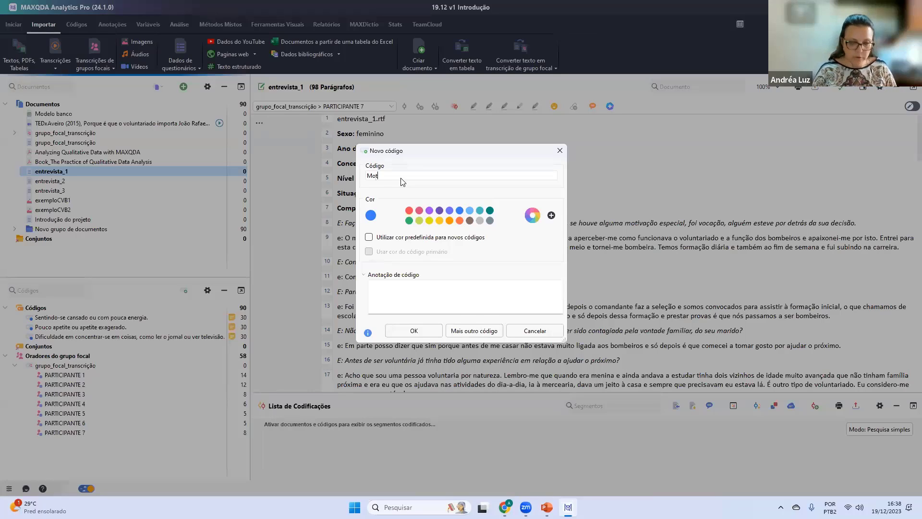
{"action": "type", "text": "ivacões"}
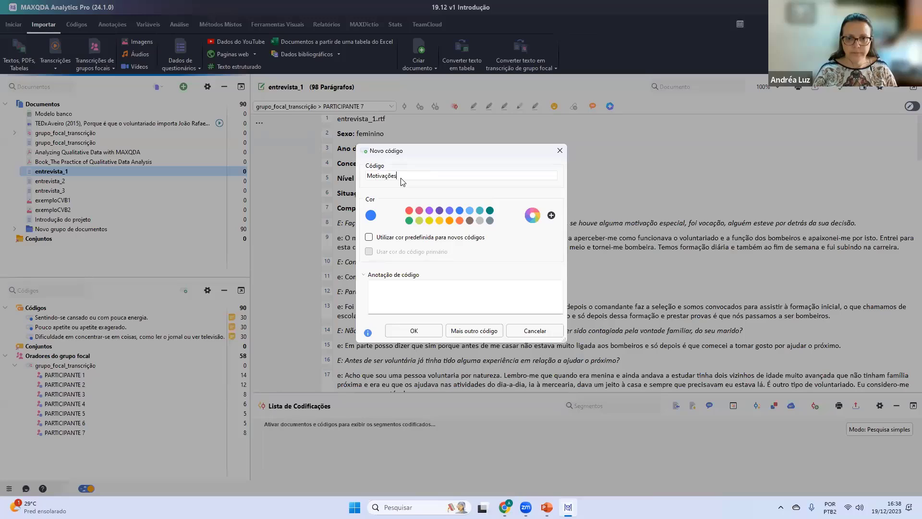
{"action": "type", "text": " para realizar "}
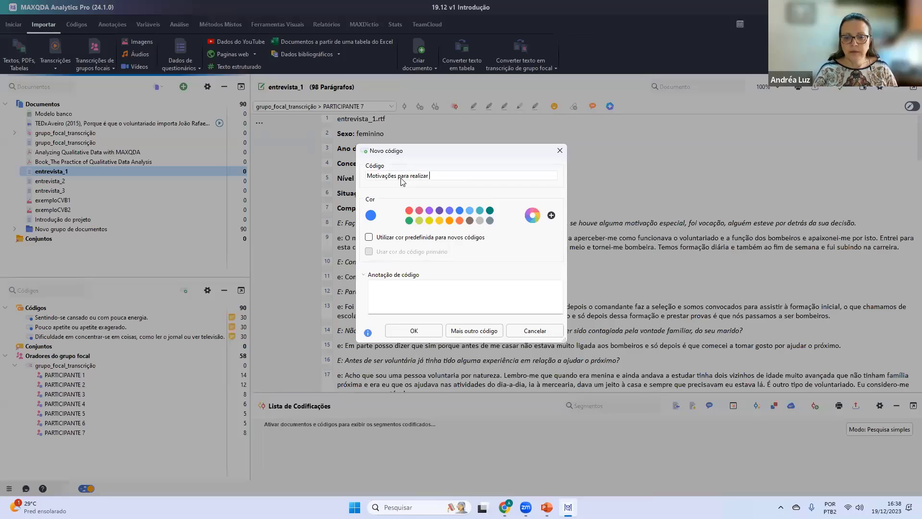
{"action": "type", "text": "o trabalho voluntário"}
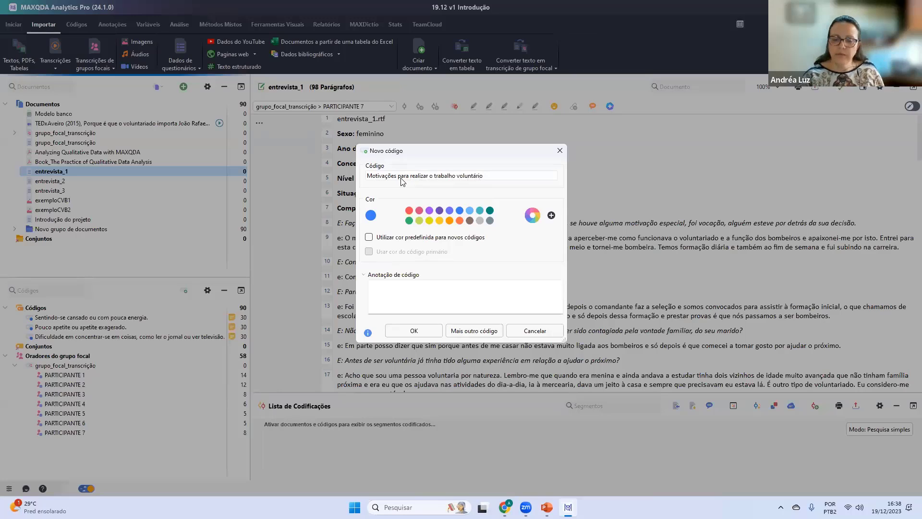
{"action": "left_click", "coordinate": [430, 211]}
Write the code memo "Critérios de inclusão: xxx" and, on a second line, "Critérios de exclusão: YYY", and create the code.
{"action": "left_click", "coordinate": [402, 284]}
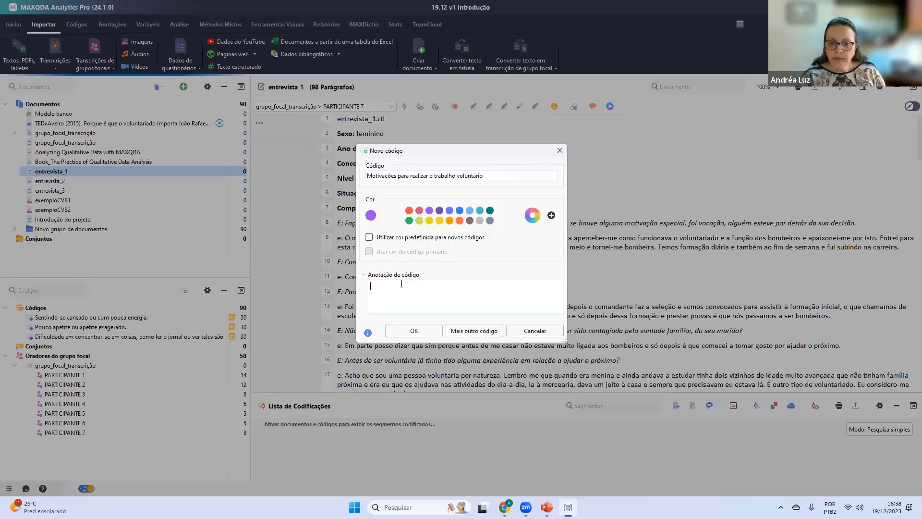
{"action": "type", "text": "critérios de"}
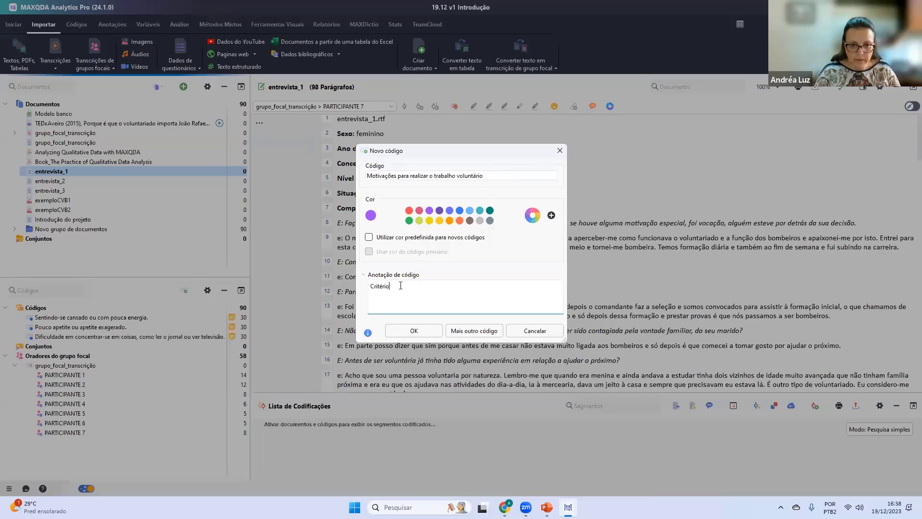
{"action": "type", "text": " inclus"}
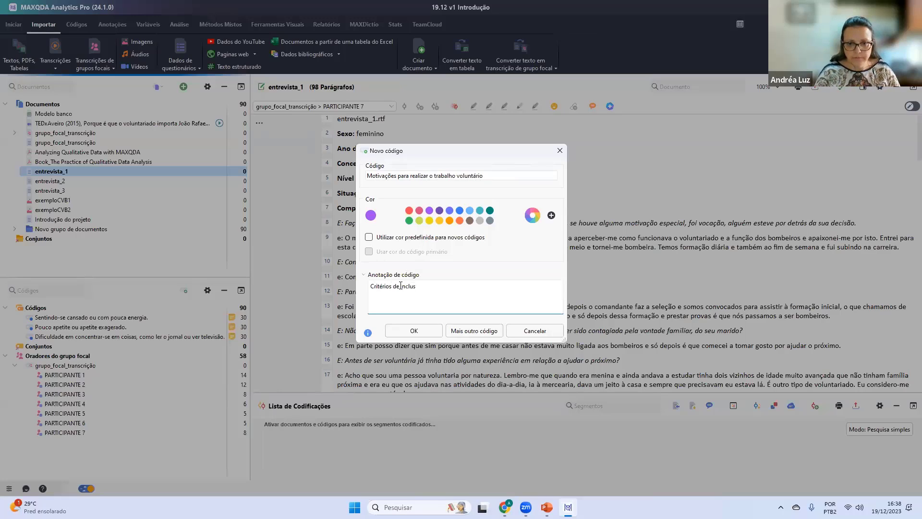
{"action": "type", "text": "ão"}
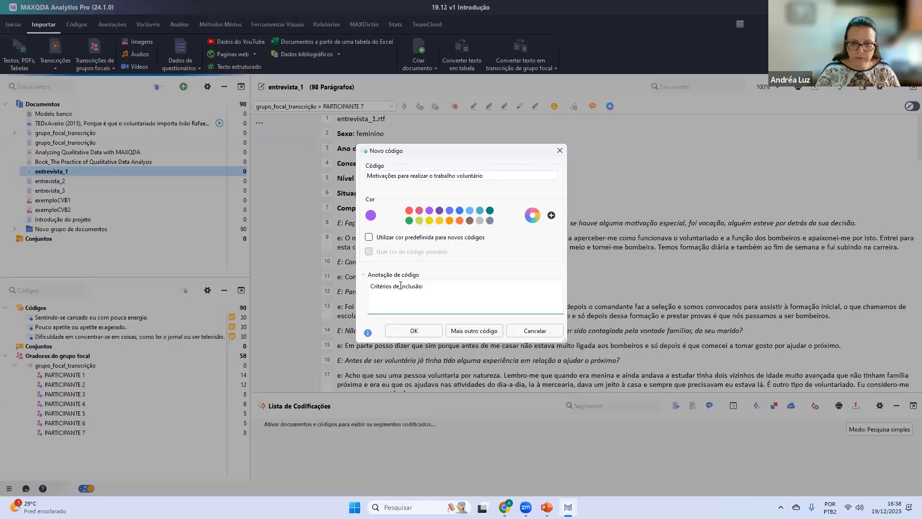
{"action": "type", "text": ": xxx"}
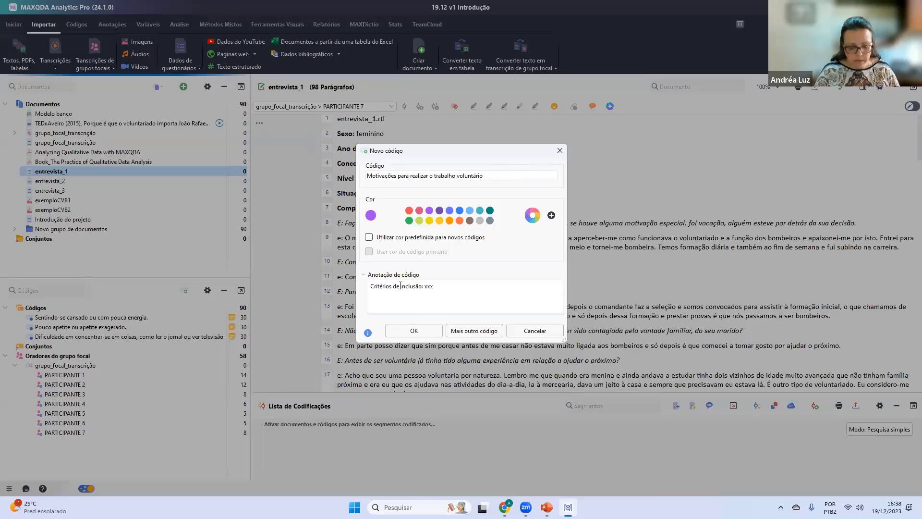
{"action": "type", "text": "Critériso"}
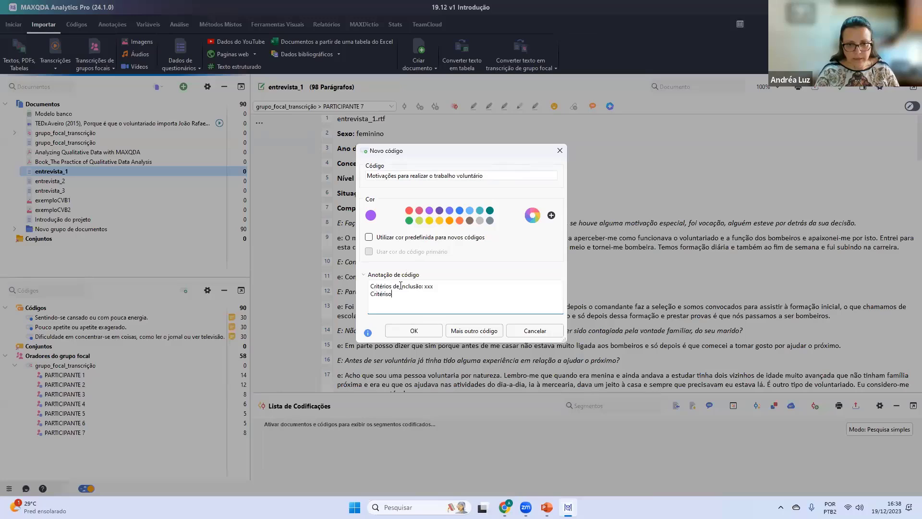
{"action": "key", "text": "BackSpace"}
{"action": "key", "text": "BackSpace"}
{"action": "type", "text": "os"}
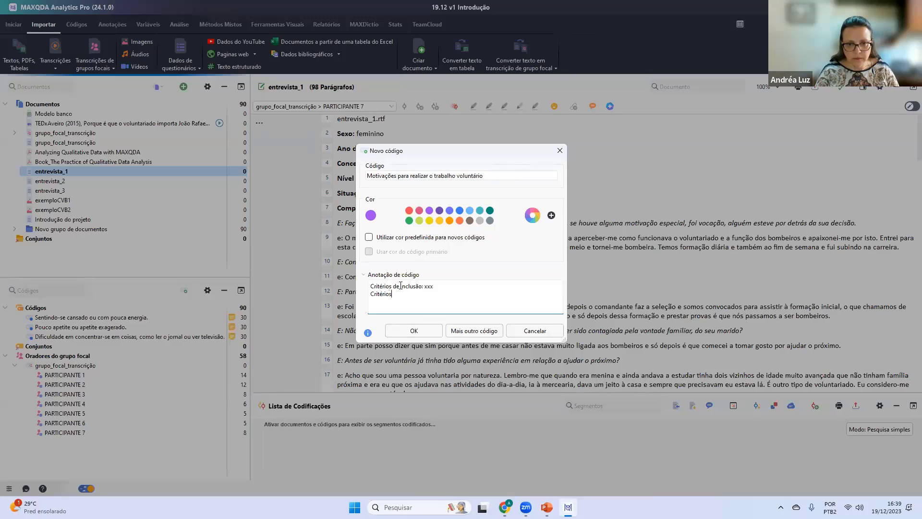
{"action": "type", "text": " de exclusão"}
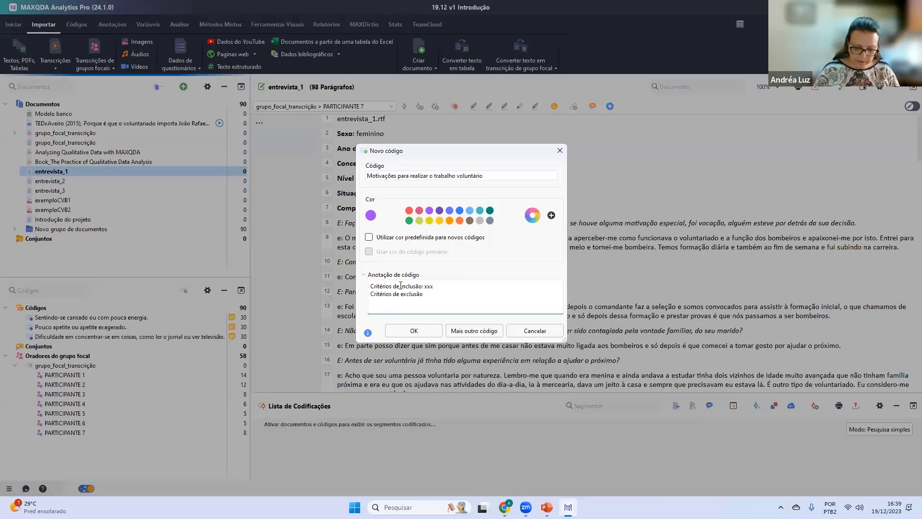
{"action": "type", "text": ": YY"}
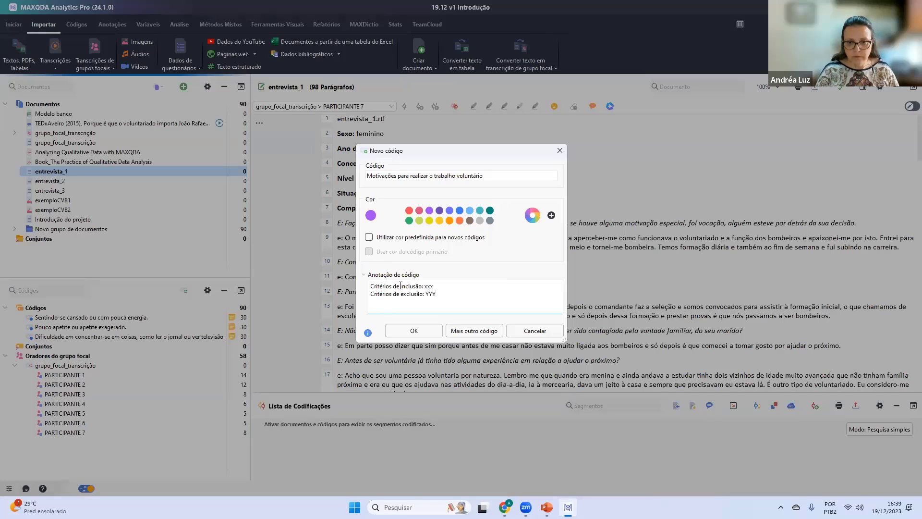
{"action": "type", "text": "Y"}
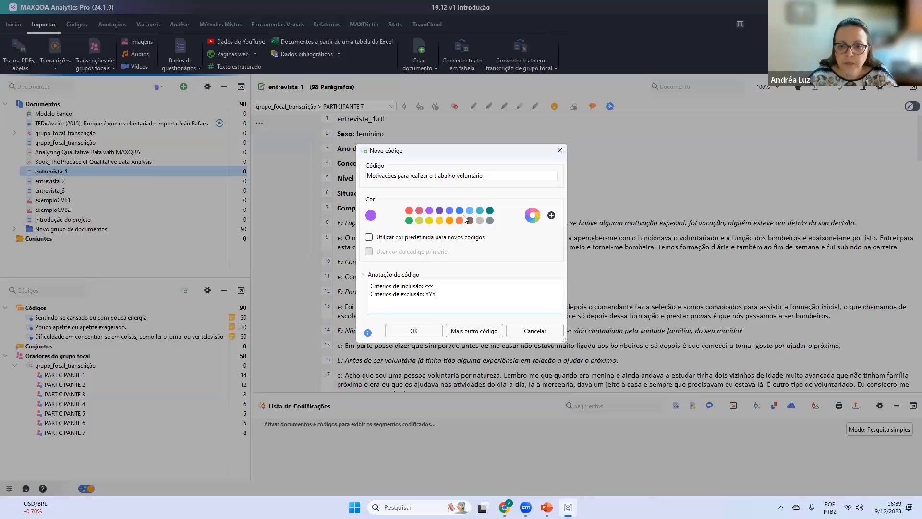
{"action": "left_click", "coordinate": [405, 330]}
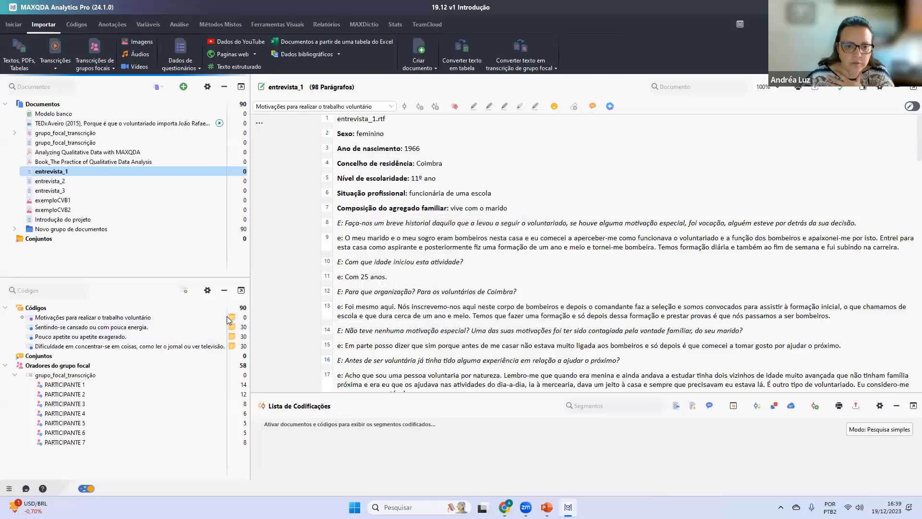
{"action": "mouse_move", "coordinate": [227, 316]}
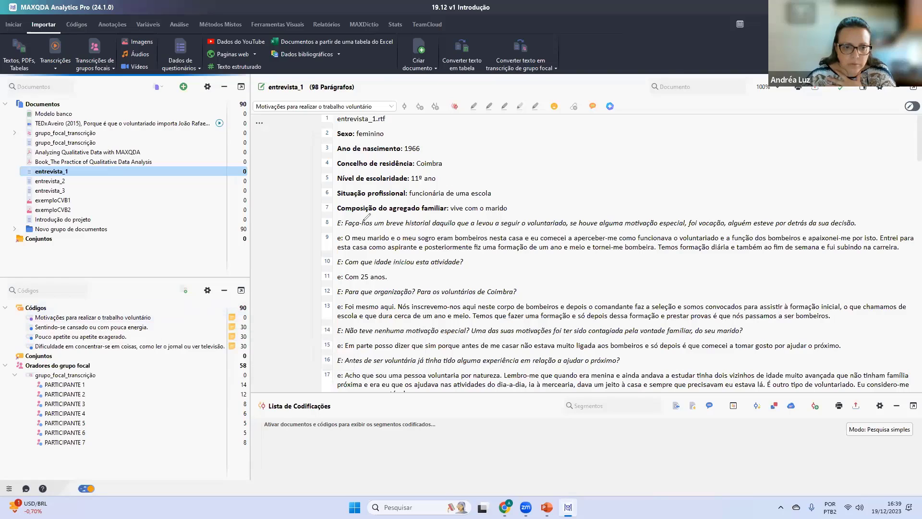
{"action": "left_click_drag", "start_coordinate": [151, 319], "coordinate": [207, 319]}
{"action": "mouse_move", "coordinate": [195, 283]}
{"action": "left_mouse_down"}
{"action": "mouse_move", "coordinate": [195, 294]}
{"action": "mouse_move", "coordinate": [174, 283]}
{"action": "left_mouse_up"}
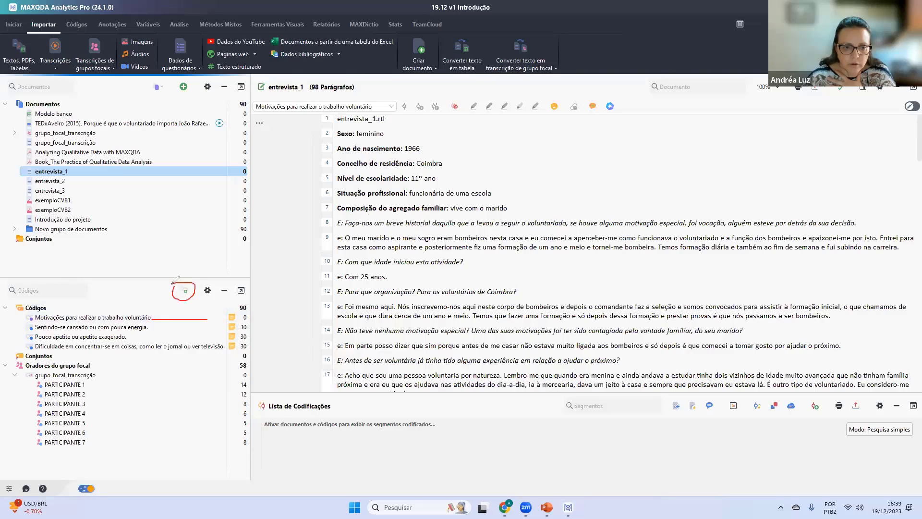
{"action": "mouse_move", "coordinate": [245, 318]}
{"action": "left_mouse_down"}
{"action": "mouse_move", "coordinate": [250, 312]}
{"action": "mouse_move", "coordinate": [242, 321]}
{"action": "left_mouse_up"}
{"action": "mouse_move", "coordinate": [371, 233]}
{"action": "left_mouse_down"}
{"action": "mouse_move", "coordinate": [371, 273]}
{"action": "mouse_move", "coordinate": [456, 222]}
{"action": "mouse_move", "coordinate": [403, 222]}
{"action": "left_mouse_up"}
{"action": "mouse_move", "coordinate": [571, 246]}
{"action": "left_mouse_down"}
{"action": "mouse_move", "coordinate": [567, 327]}
{"action": "mouse_move", "coordinate": [636, 237]}
{"action": "mouse_move", "coordinate": [286, 339]}
{"action": "left_mouse_up"}
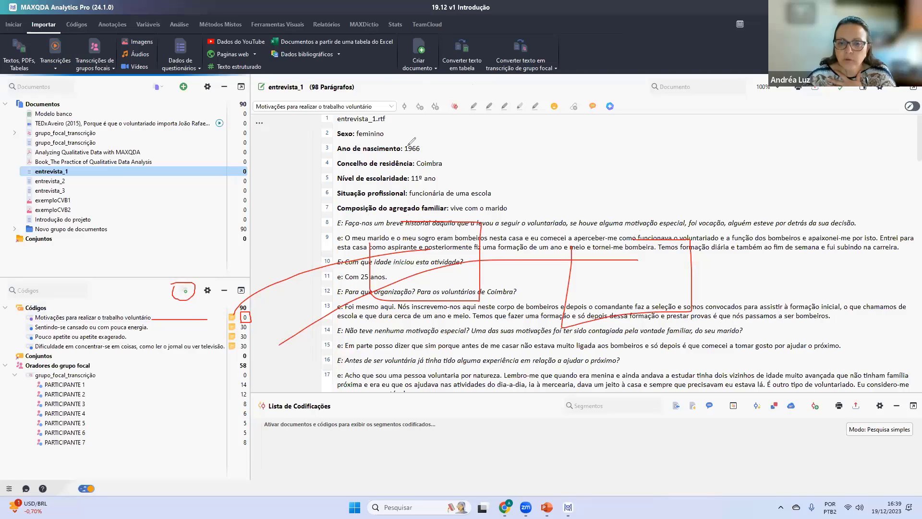
{"action": "mouse_move", "coordinate": [445, 315]}
{"action": "left_mouse_down"}
{"action": "mouse_move", "coordinate": [552, 370]}
{"action": "mouse_move", "coordinate": [571, 321]}
{"action": "mouse_move", "coordinate": [466, 318]}
{"action": "left_mouse_up"}
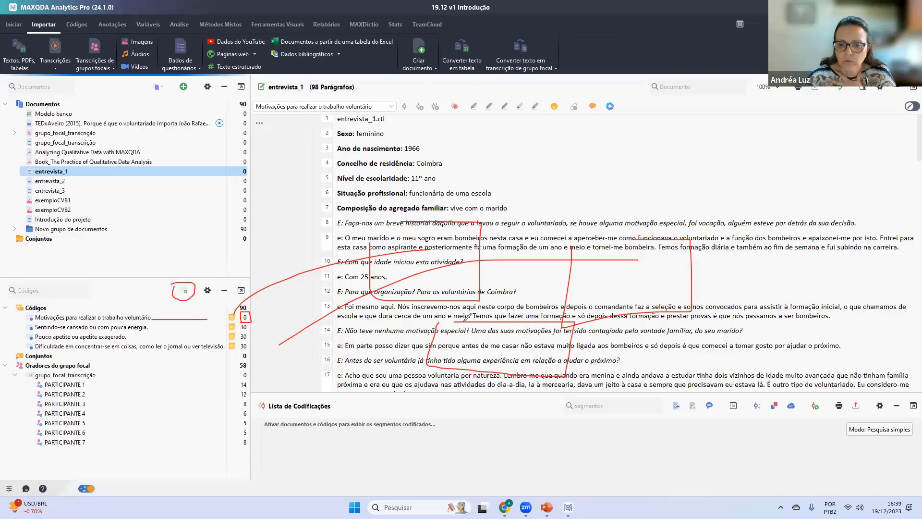
{"action": "mouse_move", "coordinate": [406, 100]}
{"action": "left_mouse_down"}
{"action": "mouse_move", "coordinate": [466, 90]}
{"action": "mouse_move", "coordinate": [432, 92]}
{"action": "mouse_move", "coordinate": [448, 120]}
{"action": "left_mouse_up"}
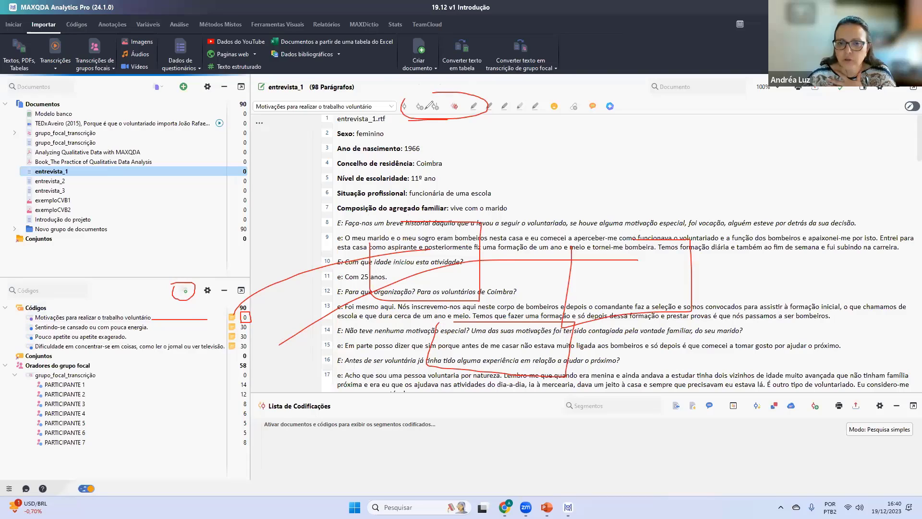
{"action": "left_click_drag", "start_coordinate": [483, 344], "coordinate": [179, 435]}
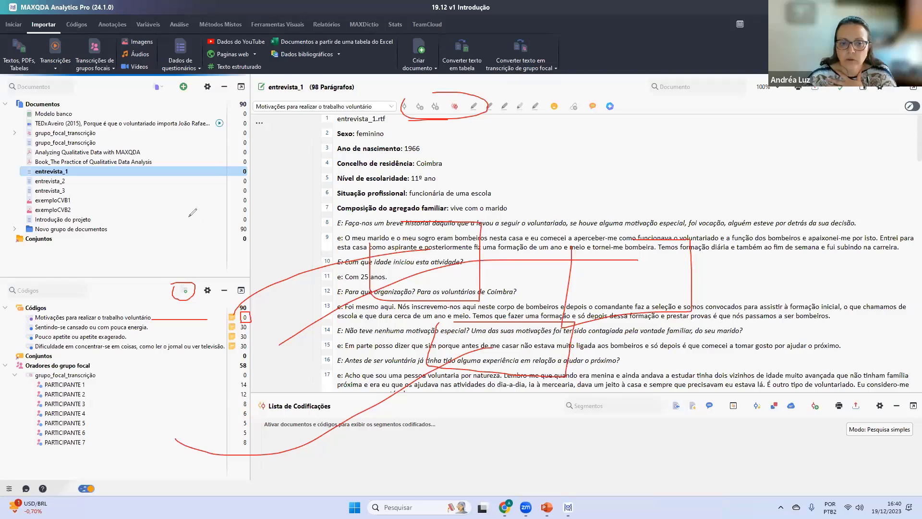
{"action": "left_click_drag", "start_coordinate": [188, 216], "coordinate": [181, 258]}
{"action": "left_click_drag", "start_coordinate": [155, 239], "coordinate": [205, 254]}
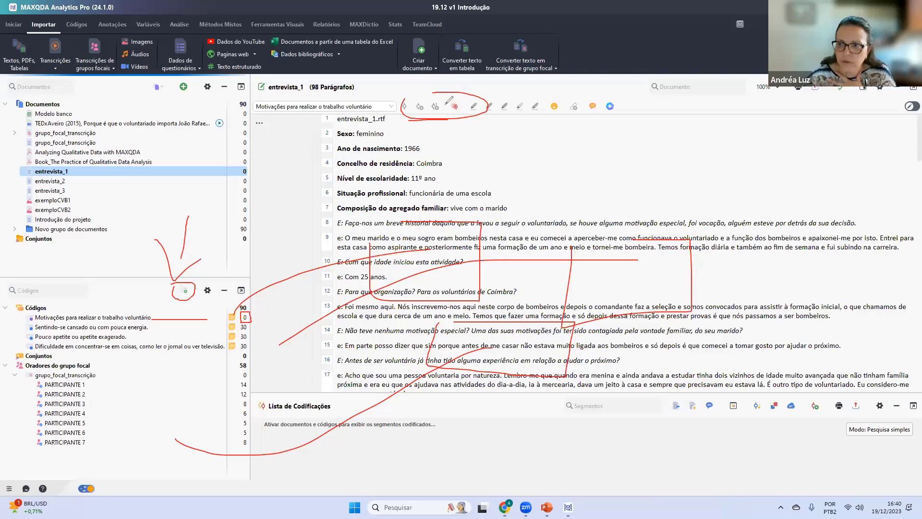
{"action": "left_click_drag", "start_coordinate": [609, 180], "coordinate": [597, 250]}
{"action": "mouse_move", "coordinate": [612, 240]}
{"action": "left_mouse_down"}
{"action": "mouse_move", "coordinate": [686, 190]}
{"action": "mouse_move", "coordinate": [632, 182]}
{"action": "left_mouse_up"}
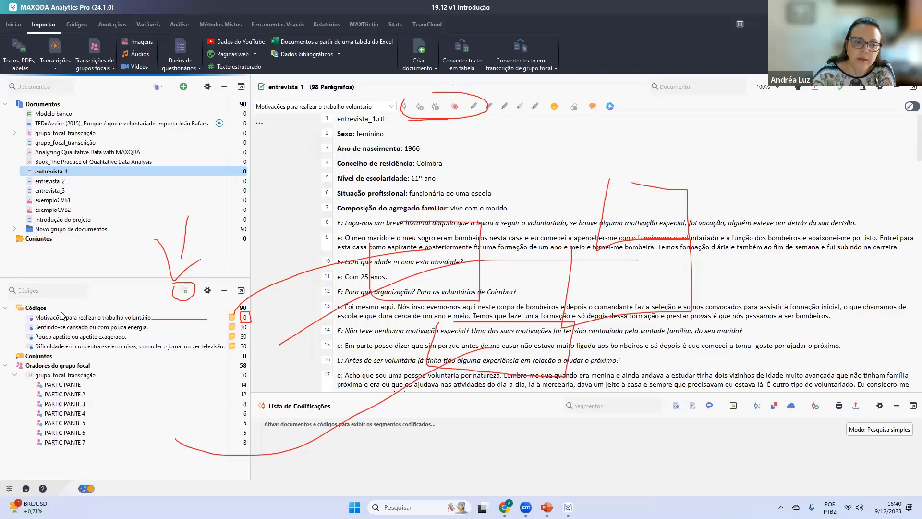
{"action": "key", "text": "Escape"}
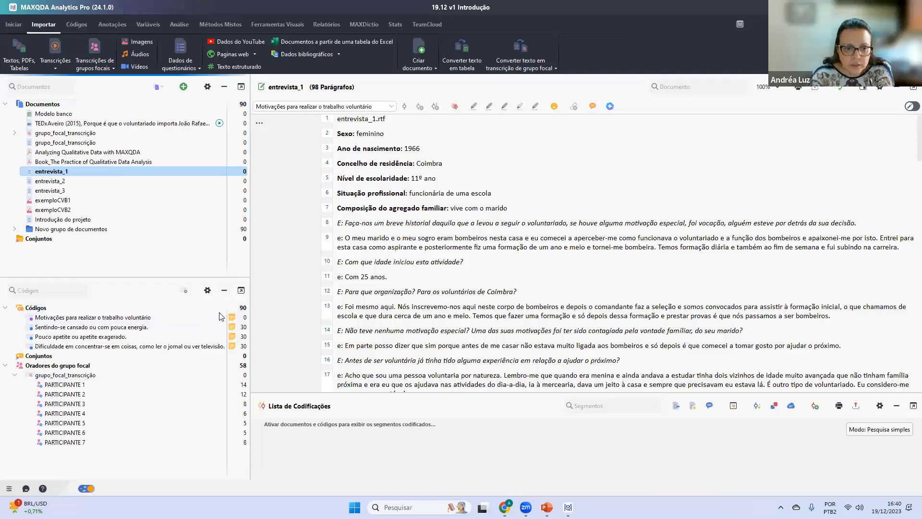
{"action": "mouse_move", "coordinate": [219, 316]}
{"action": "left_mouse_down"}
{"action": "mouse_move", "coordinate": [149, 329]}
{"action": "mouse_move", "coordinate": [196, 328]}
{"action": "mouse_move", "coordinate": [133, 342]}
{"action": "mouse_move", "coordinate": [215, 338]}
{"action": "left_mouse_up"}
{"action": "mouse_move", "coordinate": [130, 356]}
{"action": "left_mouse_down"}
{"action": "mouse_move", "coordinate": [231, 354]}
{"action": "mouse_move", "coordinate": [254, 327]}
{"action": "mouse_move", "coordinate": [44, 330]}
{"action": "mouse_move", "coordinate": [28, 353]}
{"action": "mouse_move", "coordinate": [128, 357]}
{"action": "left_mouse_up"}
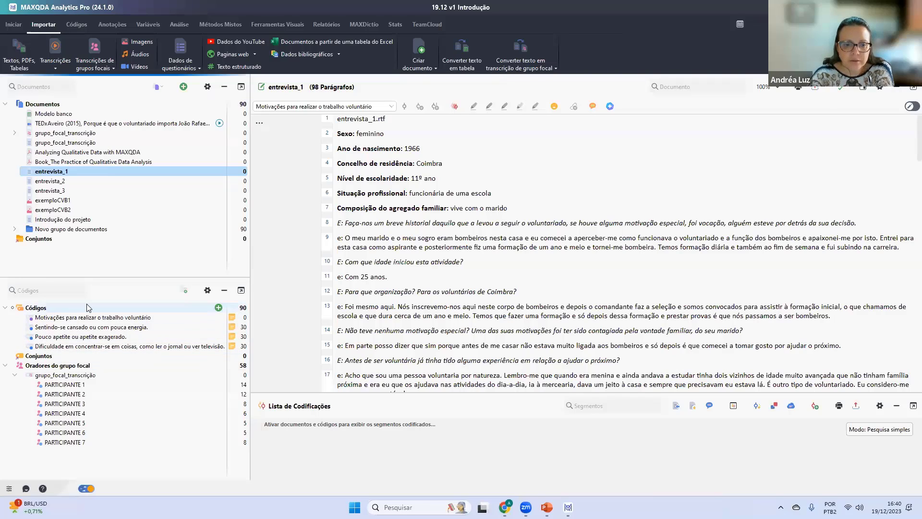
Create a new code named "DADOS QUESTIONÁRIO_P_Abertas" with the dark teal colour.
{"action": "left_click", "coordinate": [219, 307]}
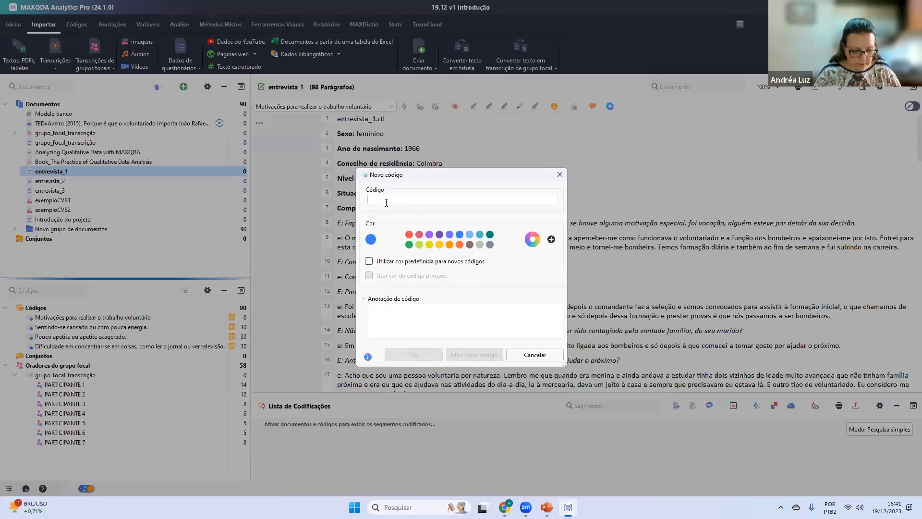
{"action": "type", "text": "dados"}
{"action": "key", "text": "BackSpace"}
{"action": "key", "text": "BackSpace"}
{"action": "key", "text": "BackSpace"}
{"action": "key", "text": "BackSpace"}
{"action": "key", "text": "BackSpace"}
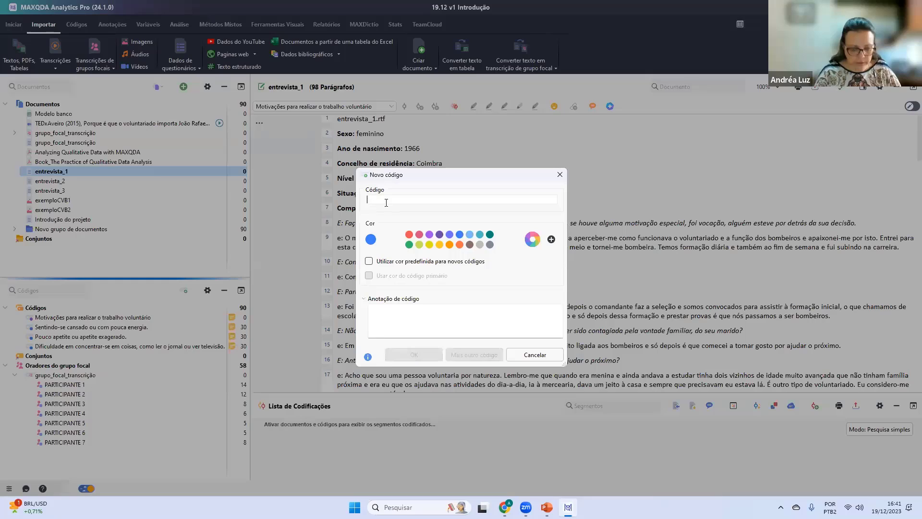
{"action": "type", "text": "DADOS"}
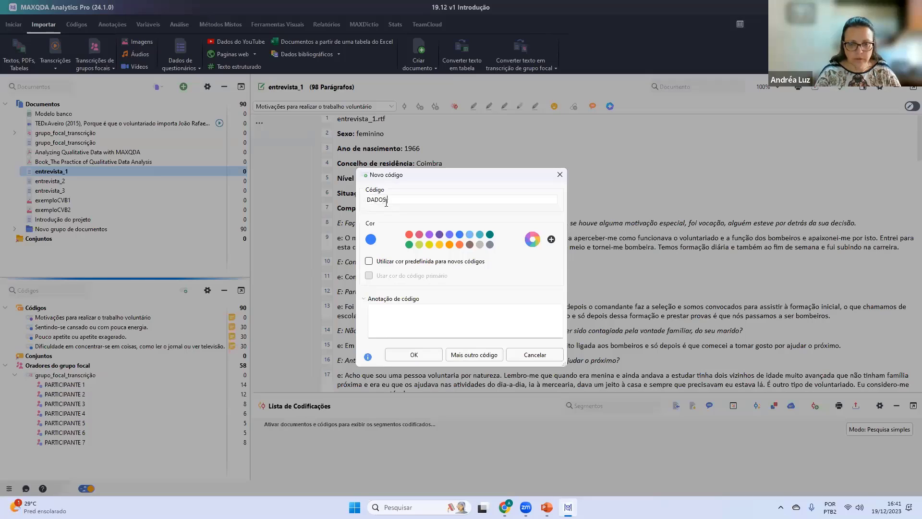
{"action": "type", "text": " QUESTIO"}
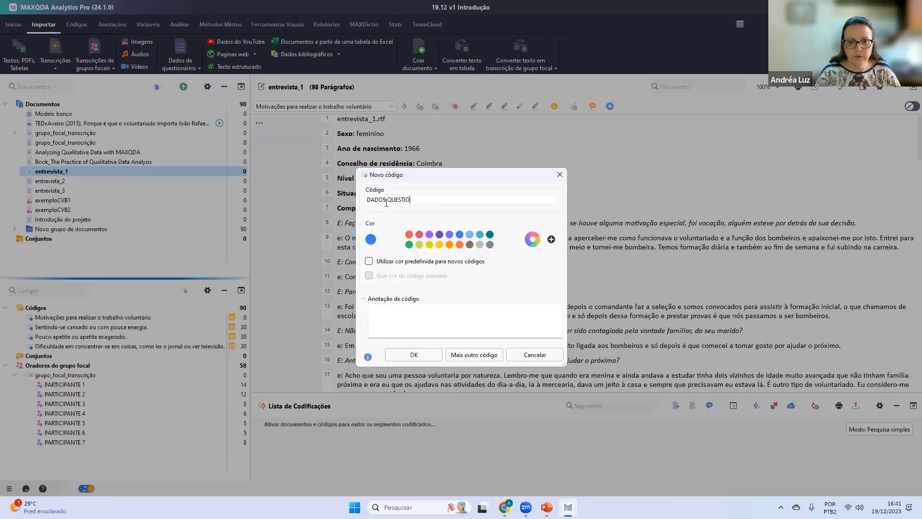
{"action": "type", "text": "NÁRIO_"}
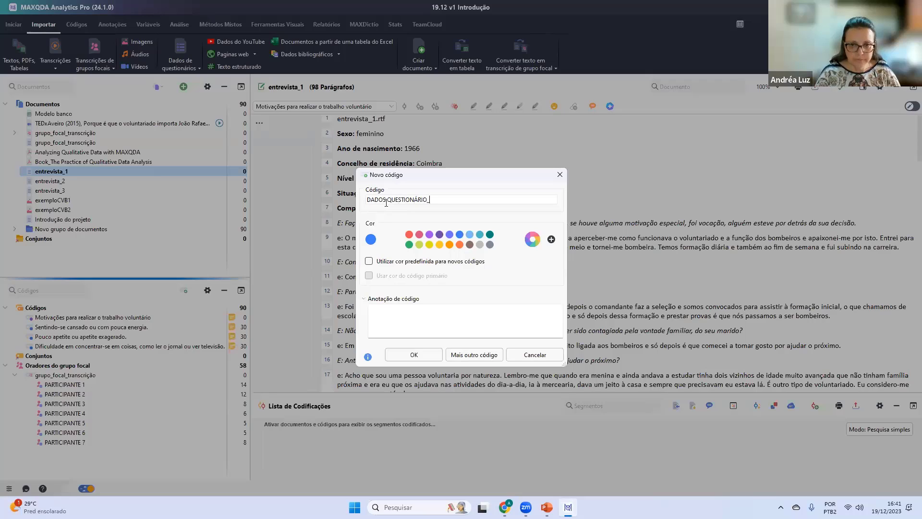
{"action": "type", "text": "P"}
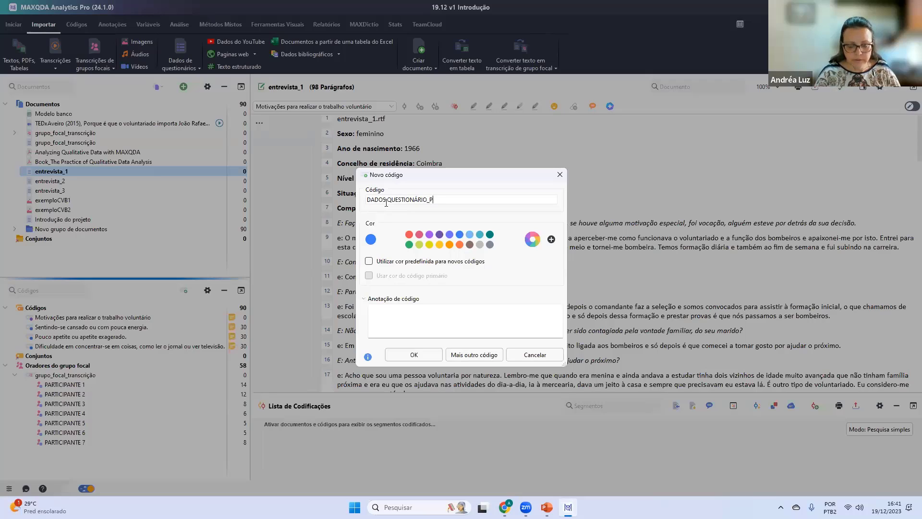
{"action": "type", "text": "abert"}
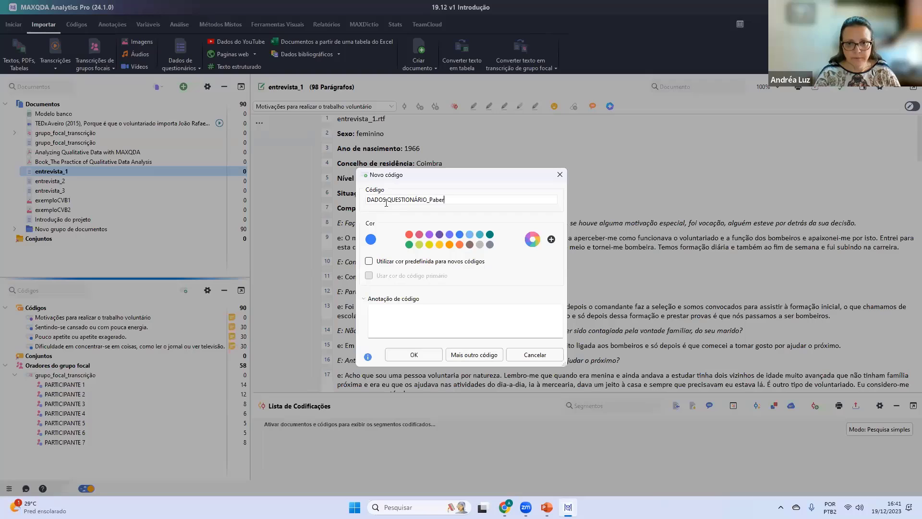
{"action": "key", "text": "BackSpace"}
{"action": "key", "text": "BackSpace"}
{"action": "key", "text": "BackSpace"}
{"action": "key", "text": "BackSpace"}
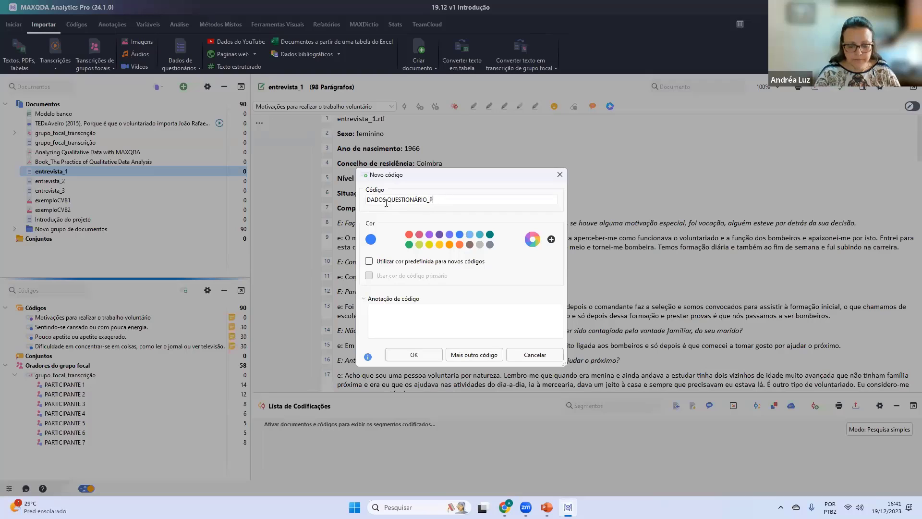
{"action": "type", "text": "_Abertas"}
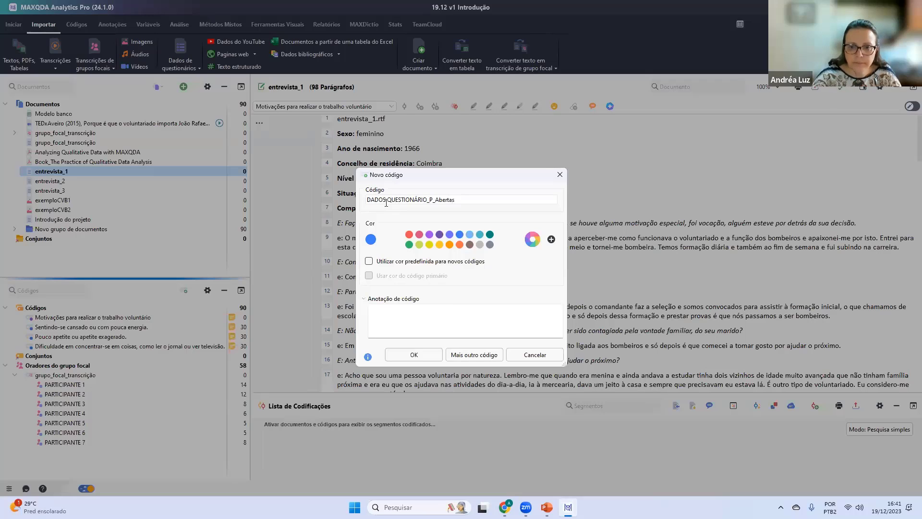
{"action": "left_click", "coordinate": [489, 234]}
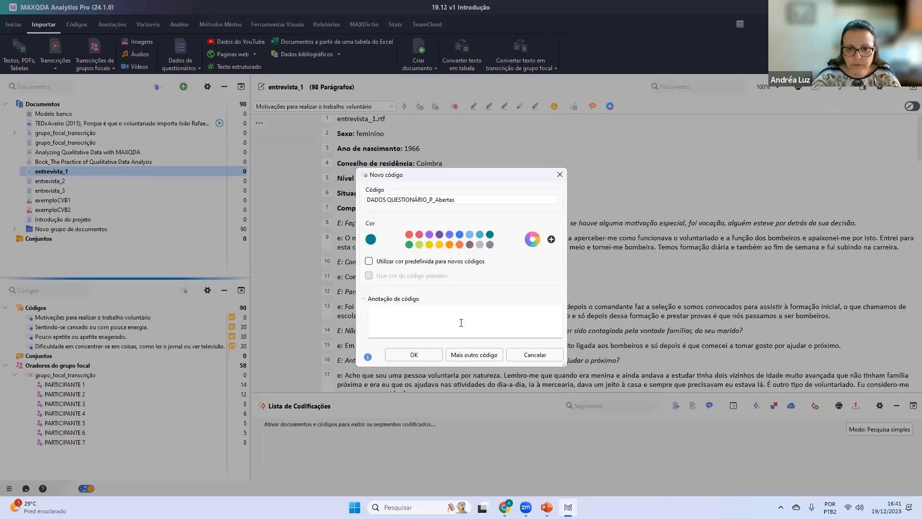
{"action": "left_click", "coordinate": [421, 354]}
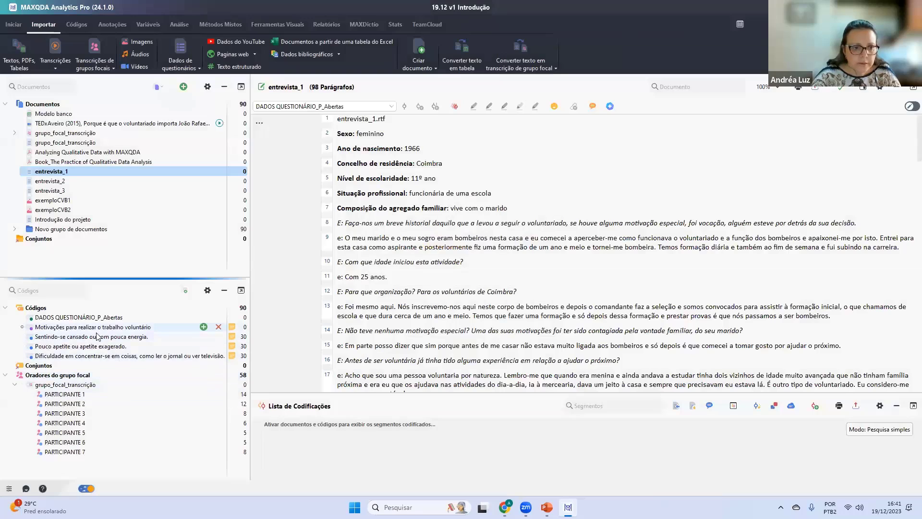
Nest the three questionnaire question codes under DADOS QUESTIONÁRIO_P_Abertas and apply the dark teal colour to them.
{"action": "left_click_drag", "start_coordinate": [60, 339], "coordinate": [63, 325]}
{"action": "left_click_drag", "start_coordinate": [62, 356], "coordinate": [62, 318]}
{"action": "right_click", "coordinate": [63, 318]}
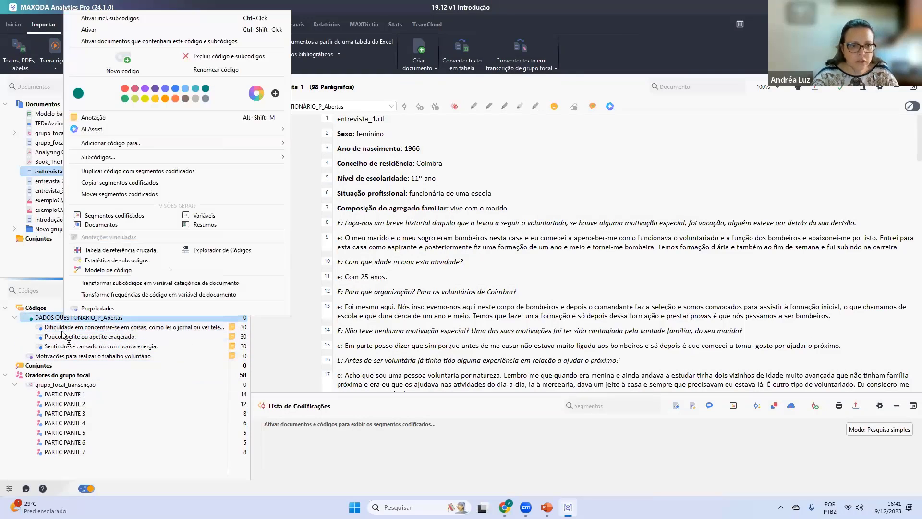
{"action": "left_click", "coordinate": [188, 89]}
{"action": "left_click", "coordinate": [424, 312]}
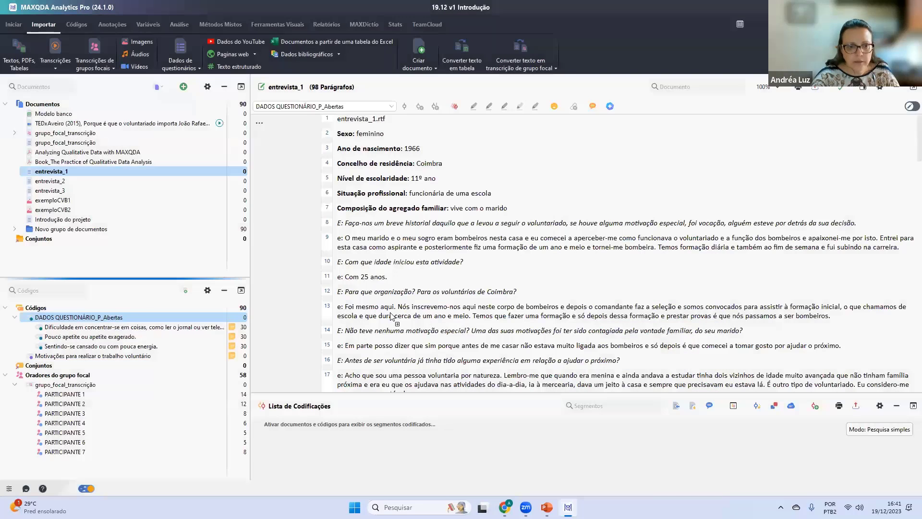
Move the "Motivações para realizar o trabalho voluntário" code to the top and nest it under a new purple code named "CATEGORIAS ANALÍTICAS".
{"action": "left_click_drag", "start_coordinate": [70, 360], "coordinate": [65, 314]}
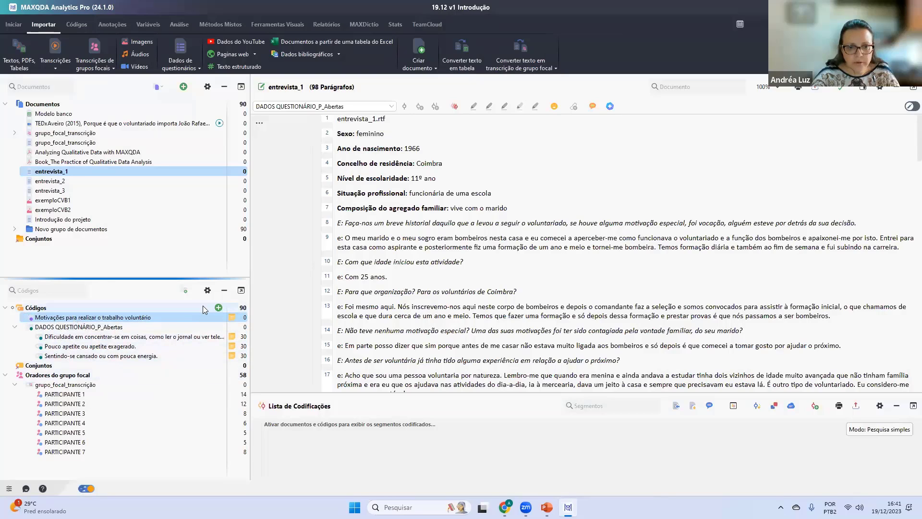
{"action": "left_click", "coordinate": [185, 290]}
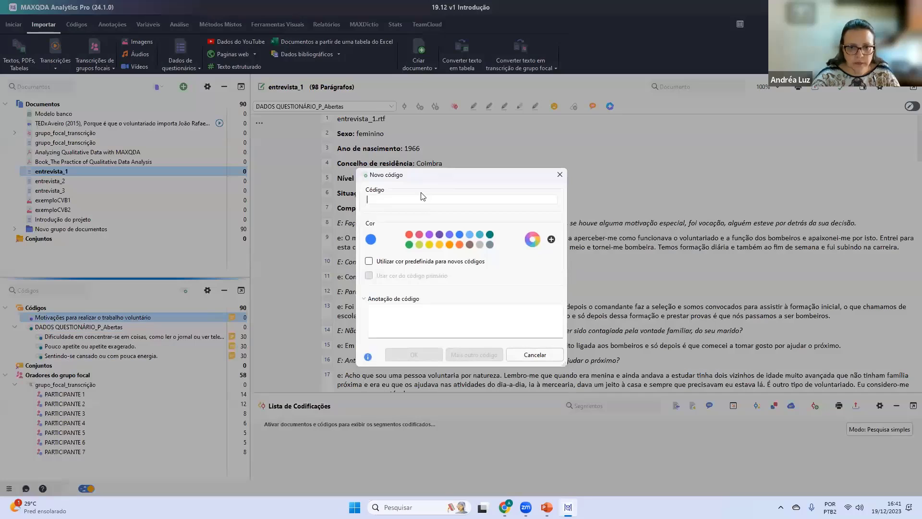
{"action": "type", "text": "Categorias"}
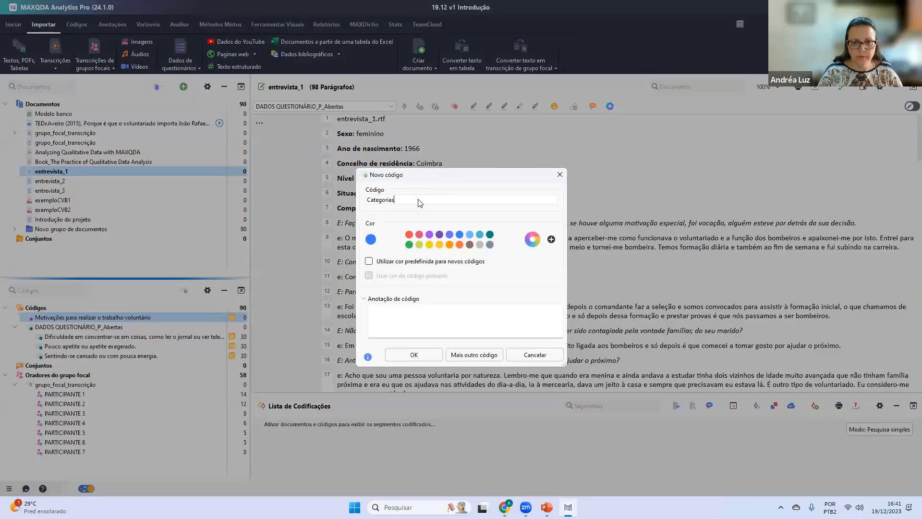
{"action": "key", "text": "ctrl+a"}
{"action": "key", "text": "BackSpace"}
{"action": "type", "text": "CATE"}
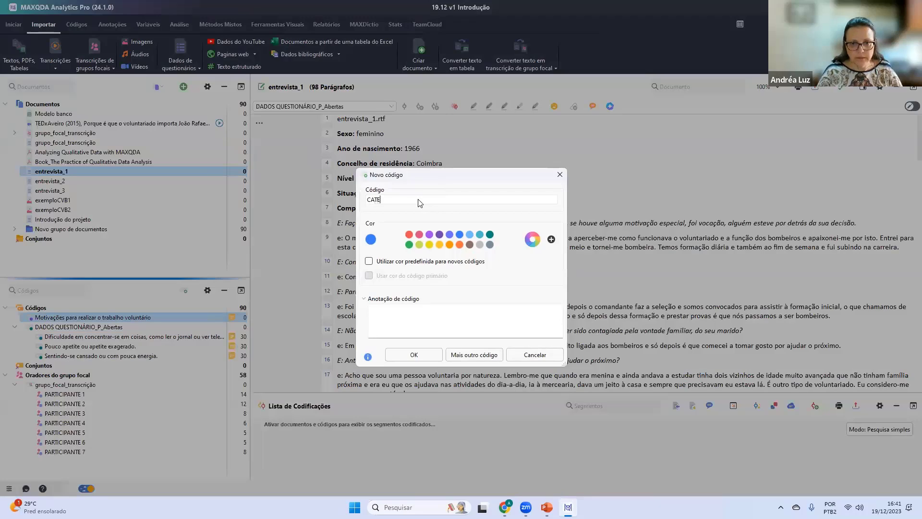
{"action": "type", "text": "GORIAS ANÁL"}
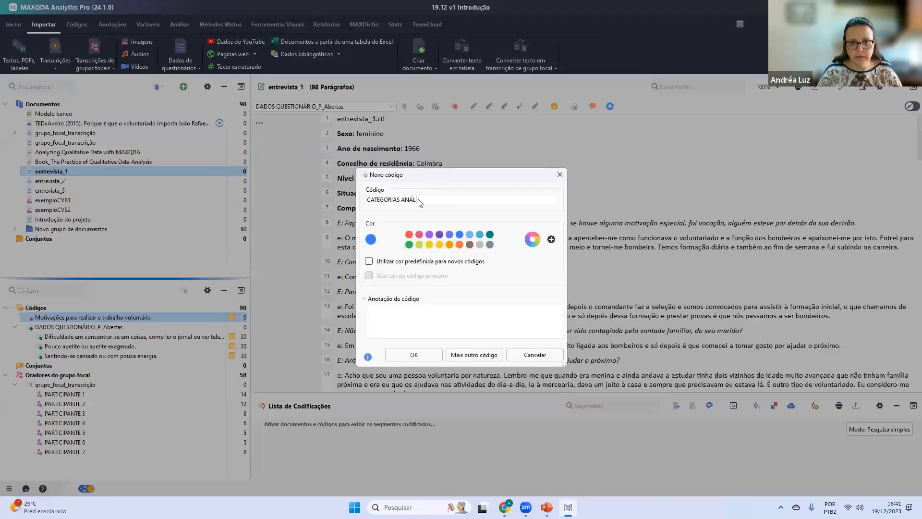
{"action": "key", "text": "BackSpace"}
{"action": "key", "text": "BackSpace"}
{"action": "type", "text": "ALÍTICAS"}
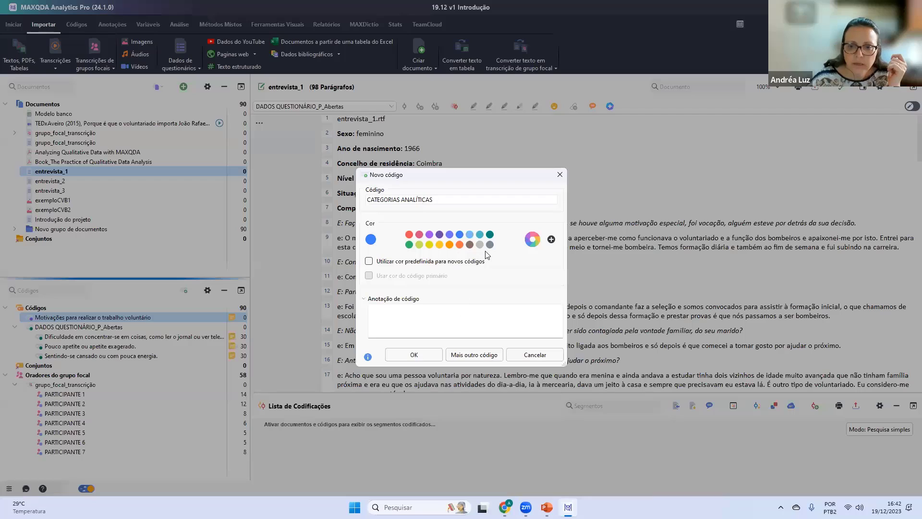
{"action": "left_click", "coordinate": [430, 235]}
{"action": "left_click", "coordinate": [421, 354]}
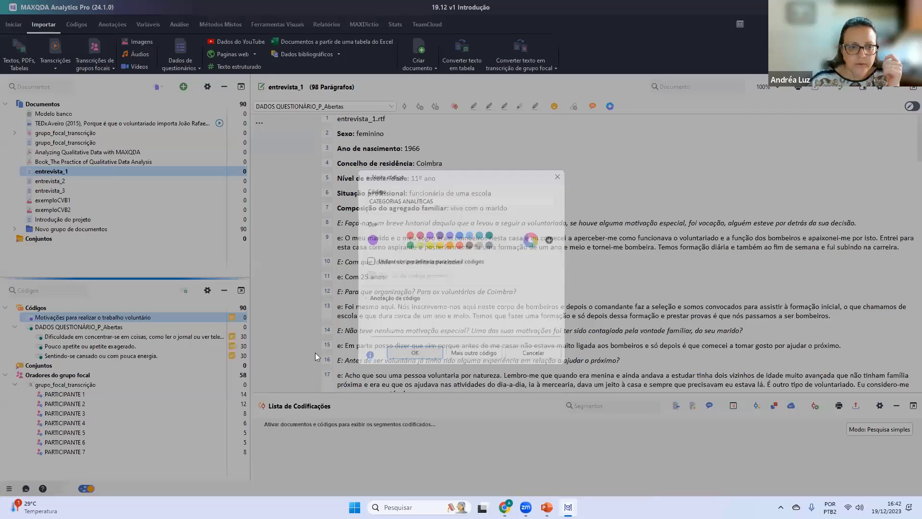
{"action": "left_click_drag", "start_coordinate": [110, 322], "coordinate": [91, 324]}
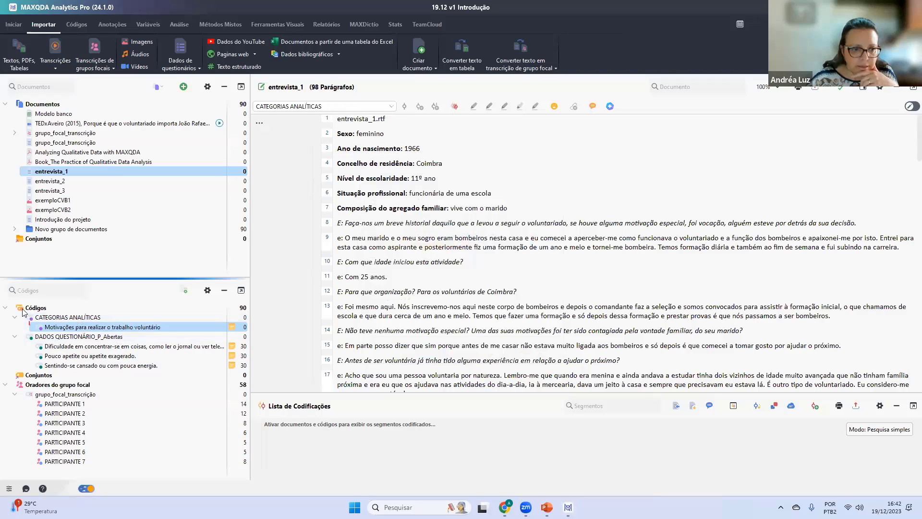
{"action": "left_click_drag", "start_coordinate": [30, 320], "coordinate": [28, 362]}
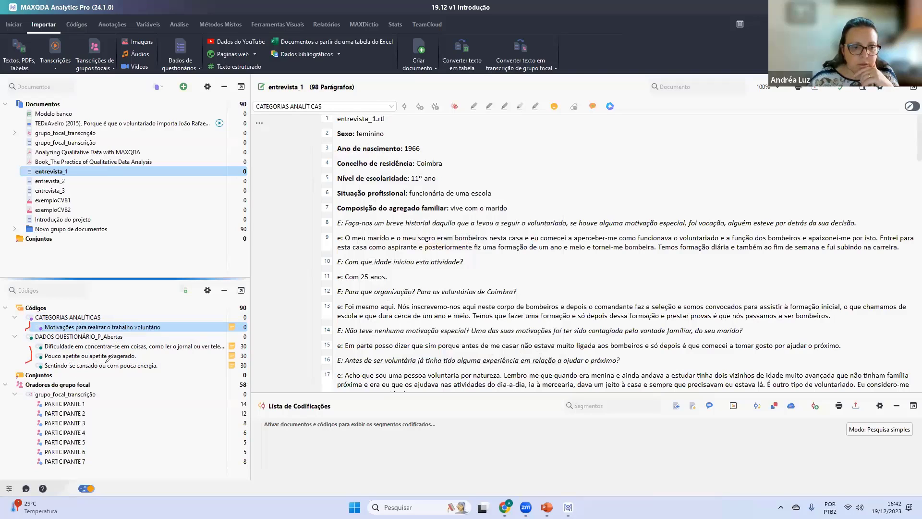
{"action": "left_click_drag", "start_coordinate": [126, 338], "coordinate": [119, 313]}
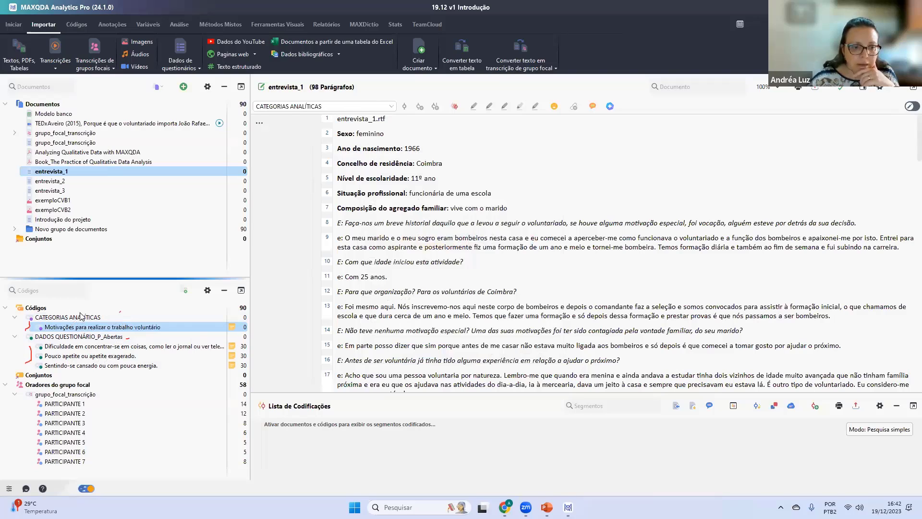
Collapse the participant codes of grupo_focal_transcrição in the focus group speakers list.
{"action": "left_click", "coordinate": [134, 395]}
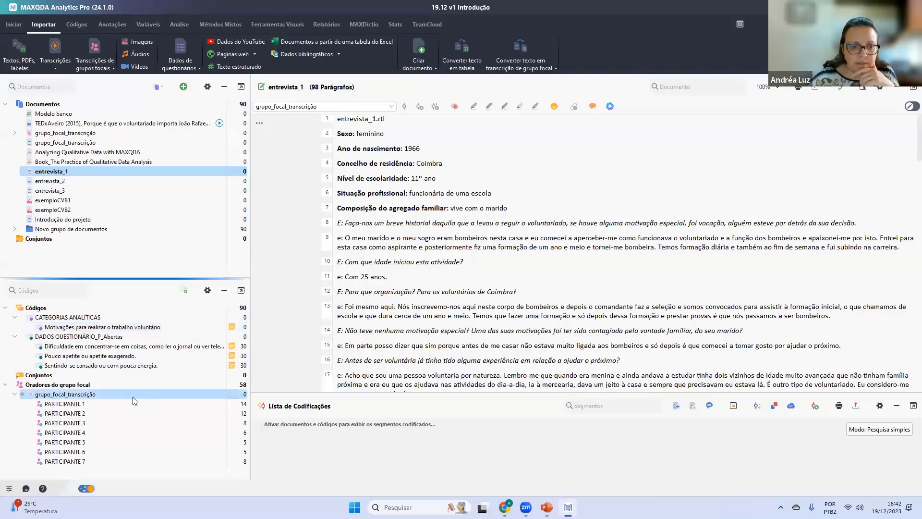
{"action": "left_click", "coordinate": [15, 393]}
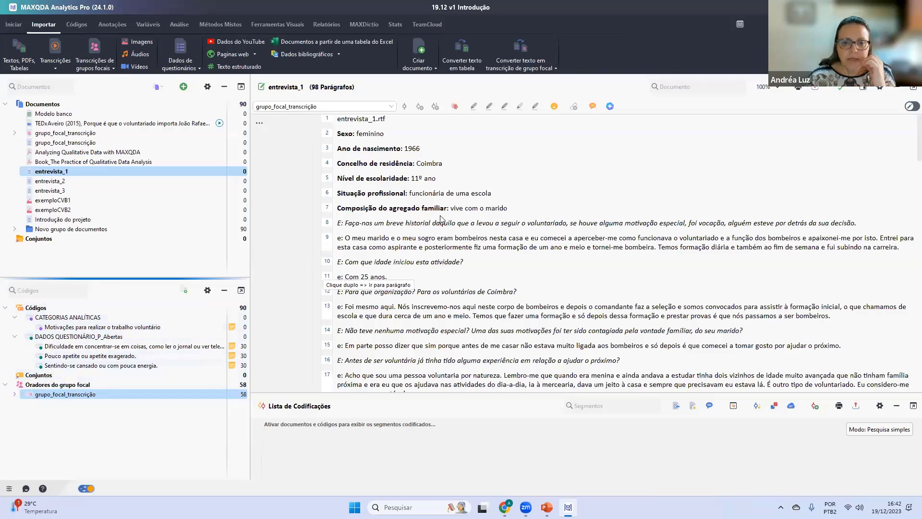
Enlarge the entrevista_1 text to 150% and select the paragraph 9 passage from "O meu marido" to "apaixonei-me por isto.".
{"action": "scroll", "coordinate": [418, 244], "scroll_direction": "down", "scroll_amount": 1}
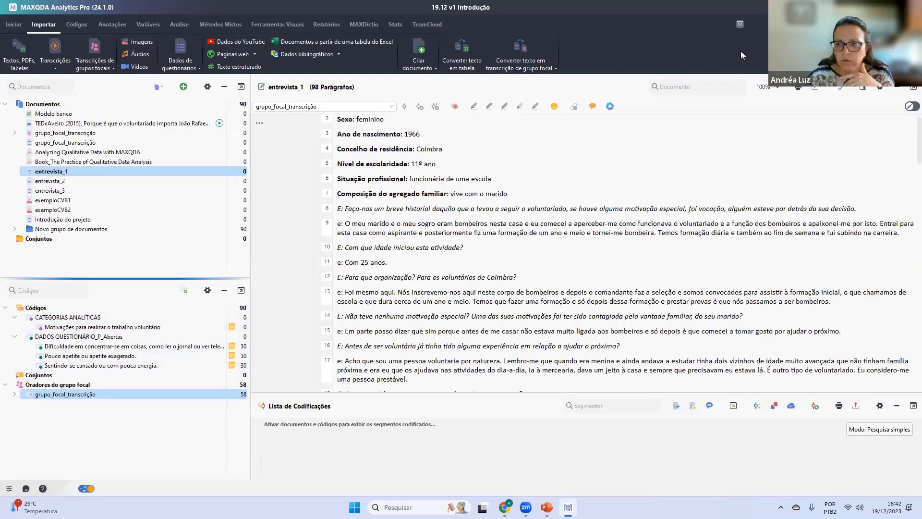
{"action": "left_click", "coordinate": [763, 86]}
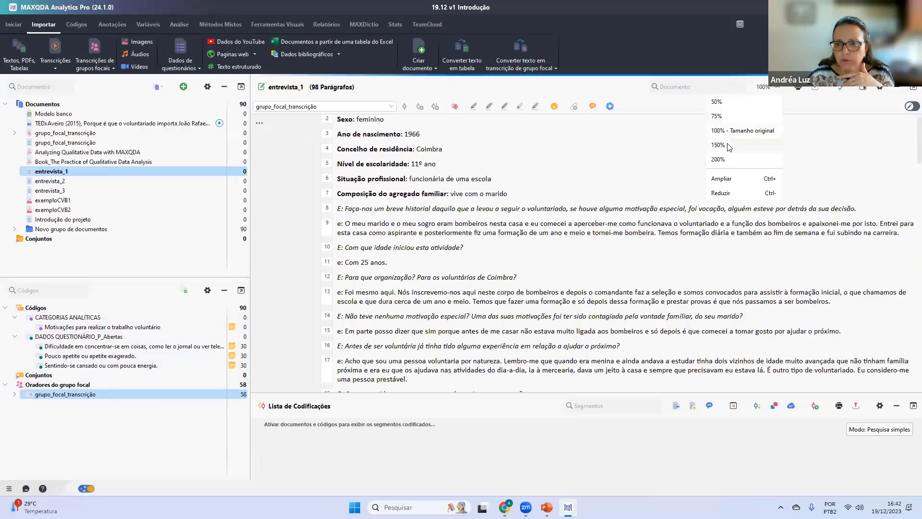
{"action": "left_click", "coordinate": [729, 148]}
{"action": "scroll", "coordinate": [446, 277], "scroll_direction": "down", "scroll_amount": 2}
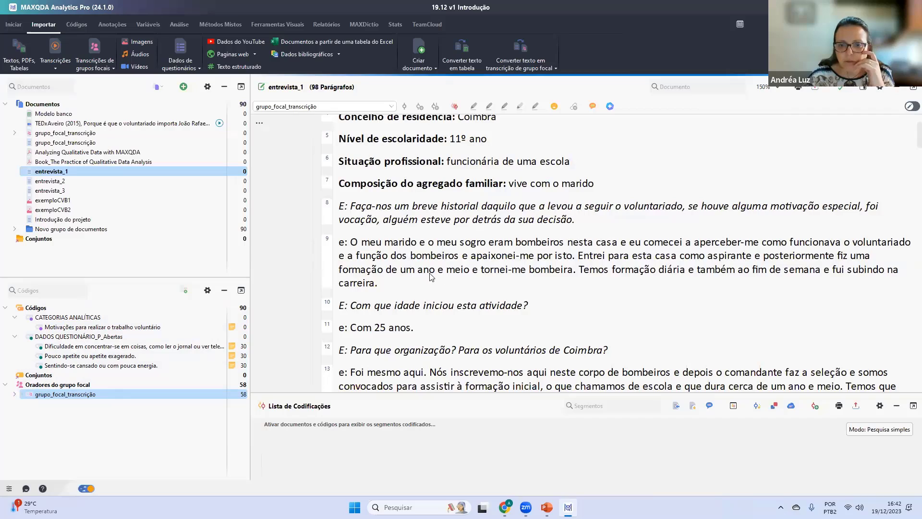
{"action": "double_click", "coordinate": [354, 242]}
{"action": "left_click_drag", "start_coordinate": [432, 261], "coordinate": [577, 260]}
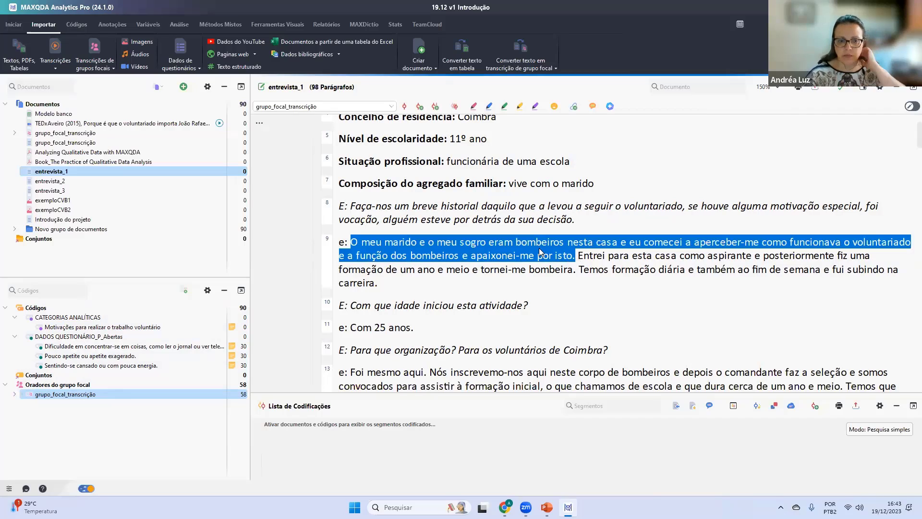
{"action": "mouse_move", "coordinate": [144, 331]}
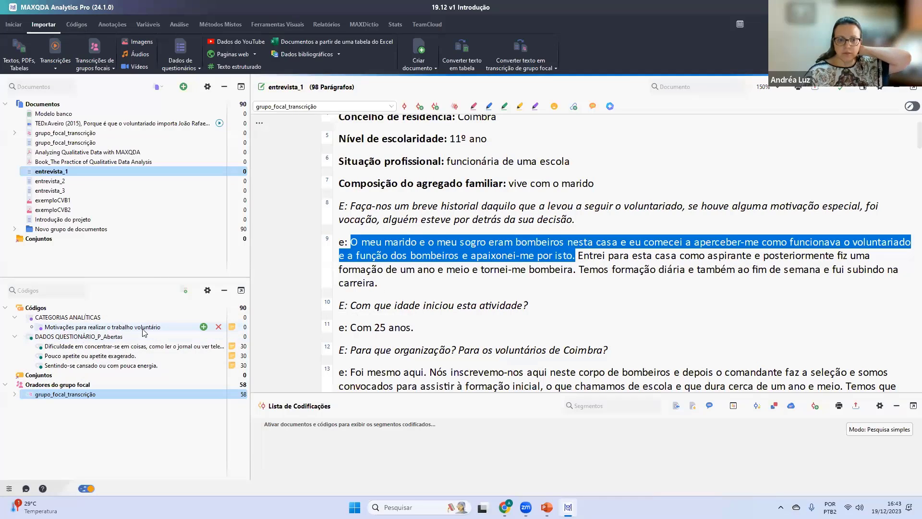
View the entrevista_2 and entrevista_3 interviews and return to entrevista_1.
{"action": "double_click", "coordinate": [111, 182]}
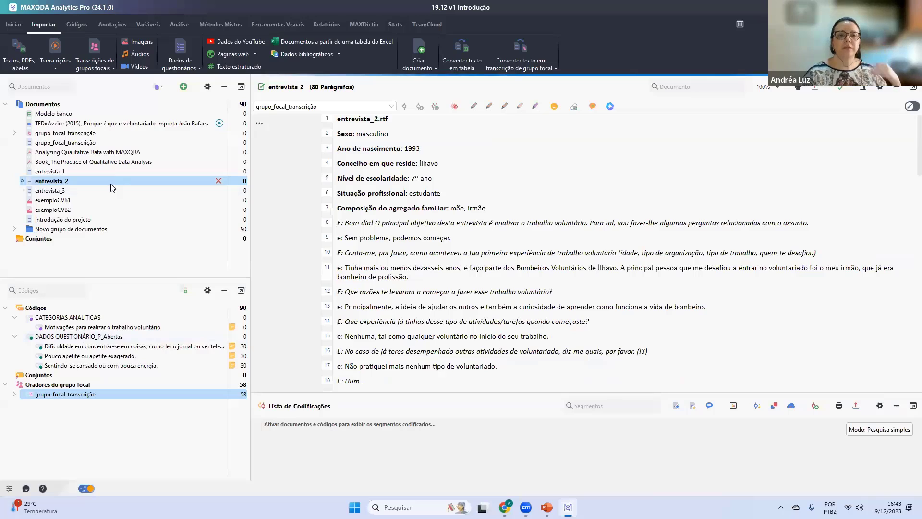
{"action": "double_click", "coordinate": [114, 191]}
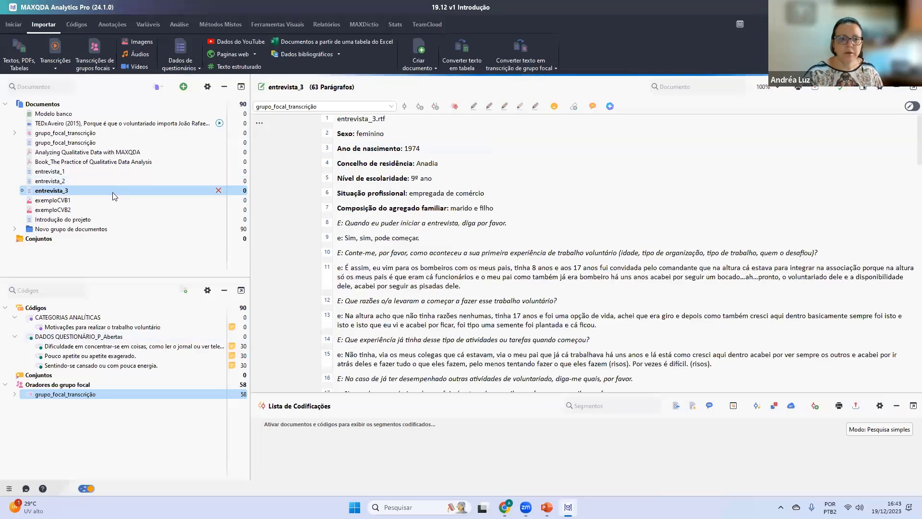
{"action": "double_click", "coordinate": [119, 171]}
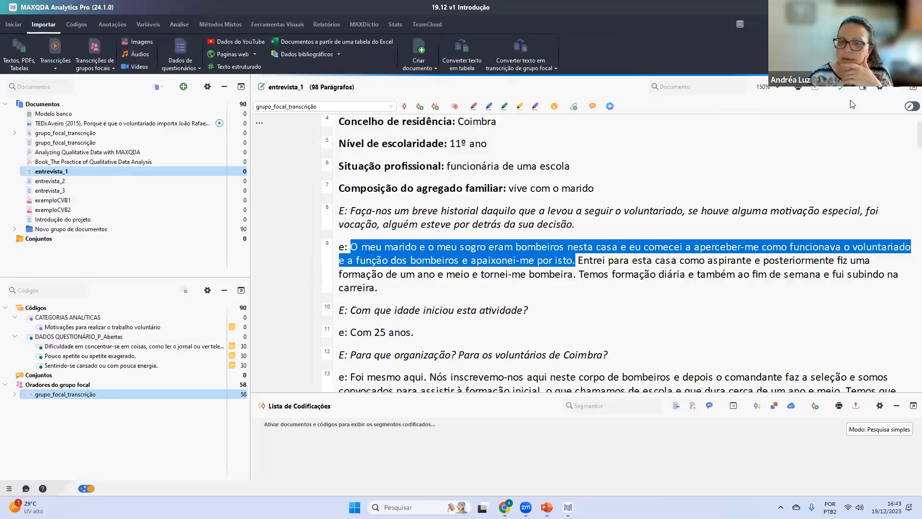
Select the entrevista_1 text from the start of paragraph 8 through paragraph 58.
{"action": "left_click", "coordinate": [339, 211]}
{"action": "scroll", "coordinate": [336, 211], "scroll_direction": "up", "scroll_amount": 2}
{"action": "scroll", "coordinate": [331, 192], "scroll_direction": "down", "scroll_amount": 3}
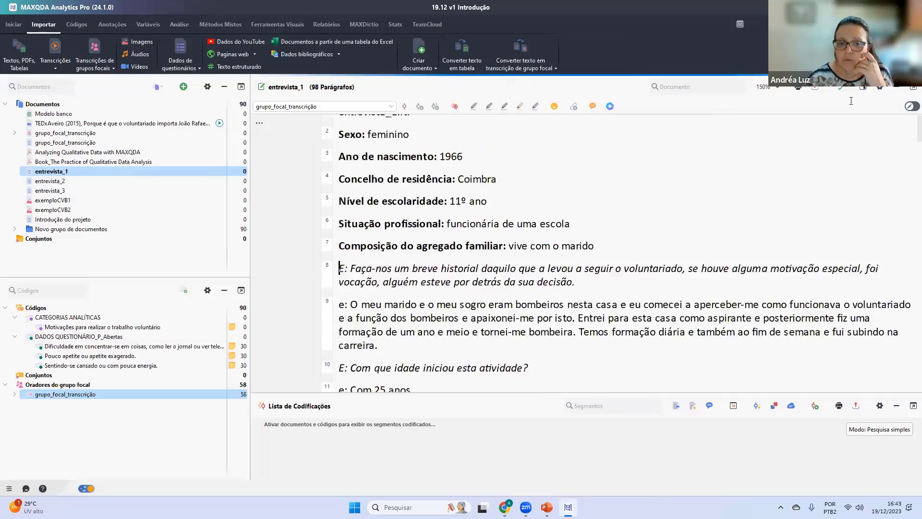
{"action": "key", "text": "shift+Down"}
{"action": "key", "text": "shift+Down"}
{"action": "key", "text": "shift+Down"}
{"action": "key", "text": "shift+Down"}
{"action": "key", "text": "shift+Down"}
{"action": "key", "text": "shift+Down"}
{"action": "key", "text": "shift+Down"}
{"action": "key", "text": "shift+Down"}
{"action": "key", "text": "shift+Down"}
{"action": "key", "text": "shift+Down"}
{"action": "key", "text": "shift+Down"}
{"action": "key", "text": "shift+Down"}
{"action": "key", "text": "shift+Down"}
{"action": "key", "text": "shift+Down"}
{"action": "key", "text": "shift+Down"}
{"action": "key", "text": "shift+Down"}
{"action": "key", "text": "shift+Down"}
{"action": "key", "text": "shift+Down"}
{"action": "key", "text": "shift+Down"}
{"action": "key", "text": "shift+Down"}
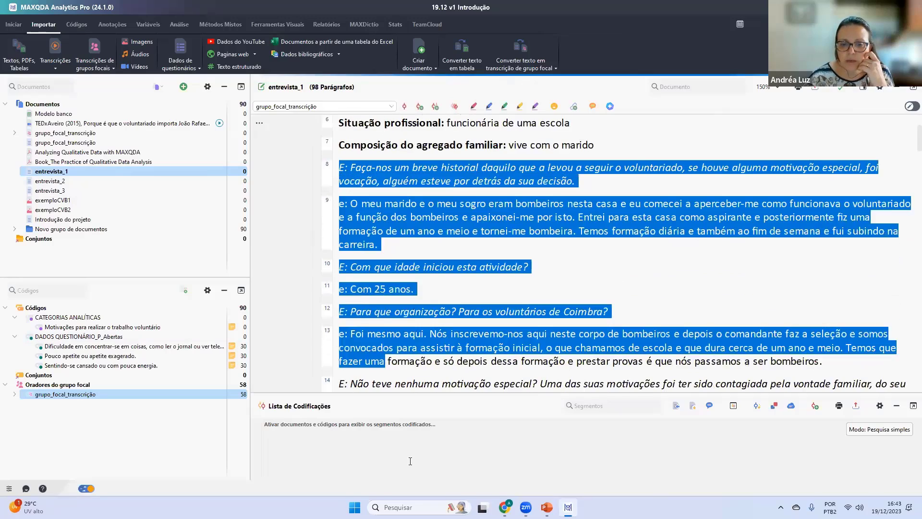
{"action": "key", "text": "shift+Down"}
{"action": "key", "text": "shift+Down"}
{"action": "key", "text": "shift+Down"}
{"action": "key", "text": "shift+Down"}
{"action": "key", "text": "shift+Down"}
{"action": "key", "text": "shift+Down"}
{"action": "key", "text": "shift+Down"}
{"action": "key", "text": "shift+Down"}
{"action": "key", "text": "shift+Down"}
{"action": "key", "text": "shift+Down"}
{"action": "key", "text": "shift+Down"}
{"action": "key", "text": "shift+Down"}
{"action": "key", "text": "shift+Down"}
{"action": "key", "text": "shift+Down"}
{"action": "key", "text": "shift+Down"}
{"action": "key", "text": "shift+Down"}
{"action": "key", "text": "shift+Down"}
{"action": "key", "text": "shift+Down"}
{"action": "key", "text": "shift+Down"}
{"action": "key", "text": "shift+Down"}
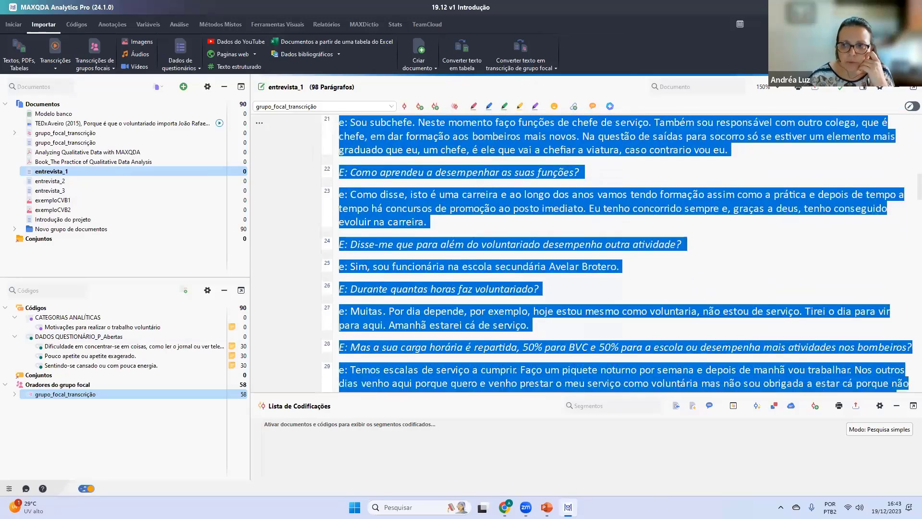
{"action": "key", "text": "shift+Down"}
{"action": "key", "text": "shift+Down"}
{"action": "key", "text": "shift+Down"}
{"action": "key", "text": "shift+Down"}
{"action": "key", "text": "shift+Down"}
{"action": "key", "text": "shift+Down"}
{"action": "key", "text": "shift+Down"}
{"action": "key", "text": "shift+Down"}
{"action": "key", "text": "shift+Down"}
{"action": "key", "text": "shift+Down"}
{"action": "key", "text": "shift+Down"}
{"action": "key", "text": "shift+Down"}
{"action": "key", "text": "shift+Down"}
{"action": "key", "text": "shift+Down"}
{"action": "key", "text": "shift+Down"}
{"action": "key", "text": "shift+Down"}
{"action": "key", "text": "shift+Down"}
{"action": "key", "text": "shift+Down"}
{"action": "key", "text": "shift+Down"}
{"action": "key", "text": "shift+Down"}
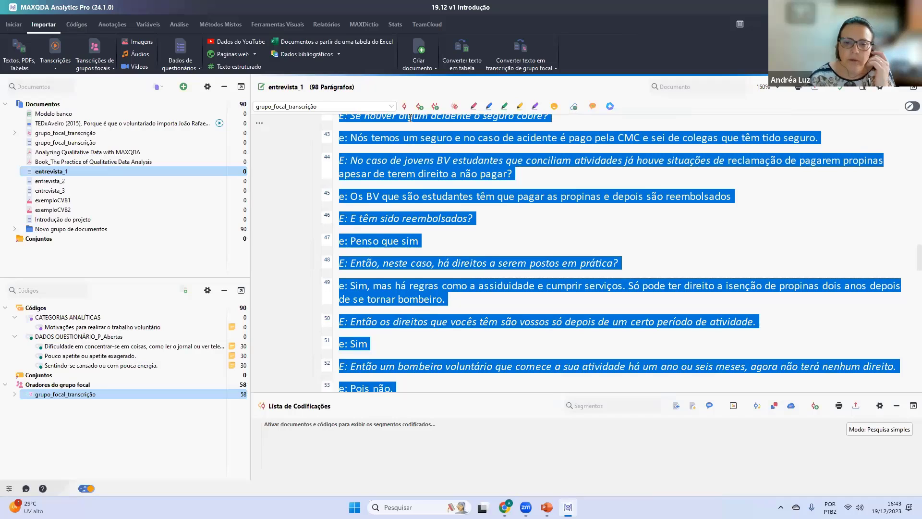
Generate an AI Assist summary of the selected text in Portuguese with Padrão length, accepting the privacy policy.
{"action": "right_click", "coordinate": [385, 164]}
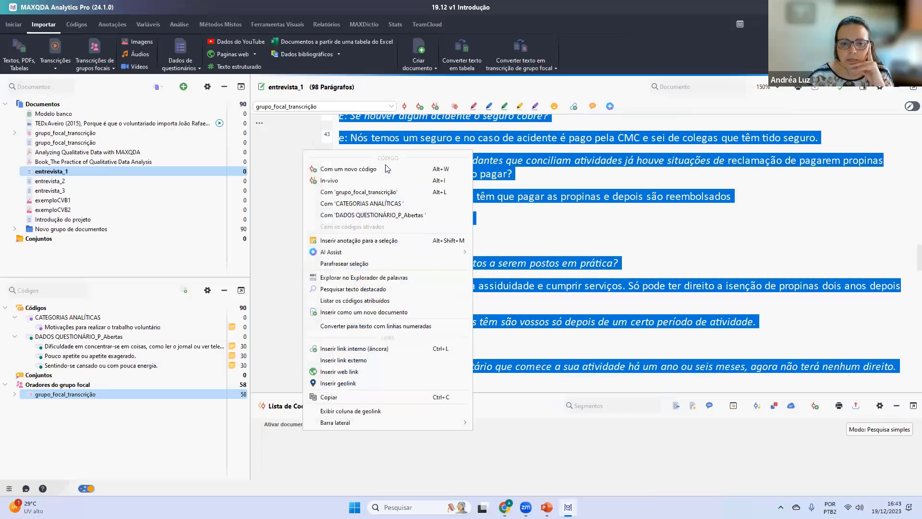
{"action": "mouse_move", "coordinate": [386, 257]}
{"action": "left_click", "coordinate": [513, 253]}
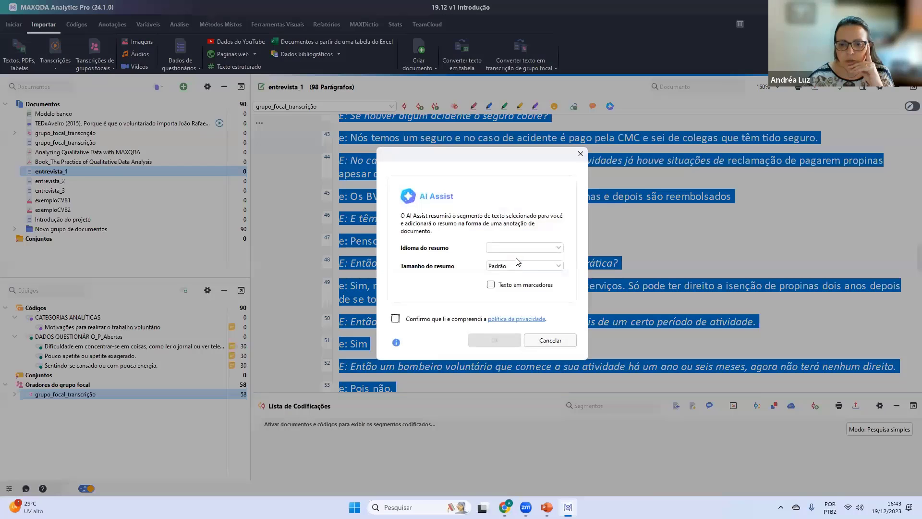
{"action": "left_click", "coordinate": [524, 247]}
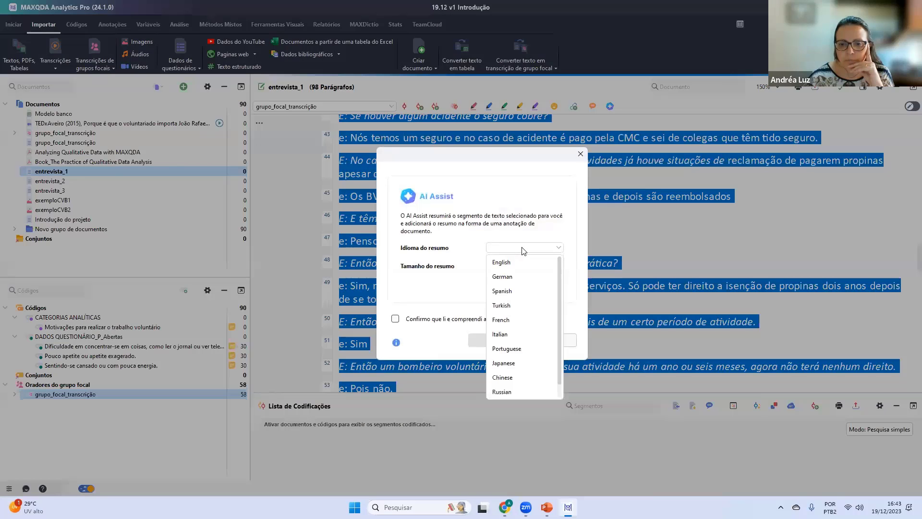
{"action": "left_click", "coordinate": [509, 348]}
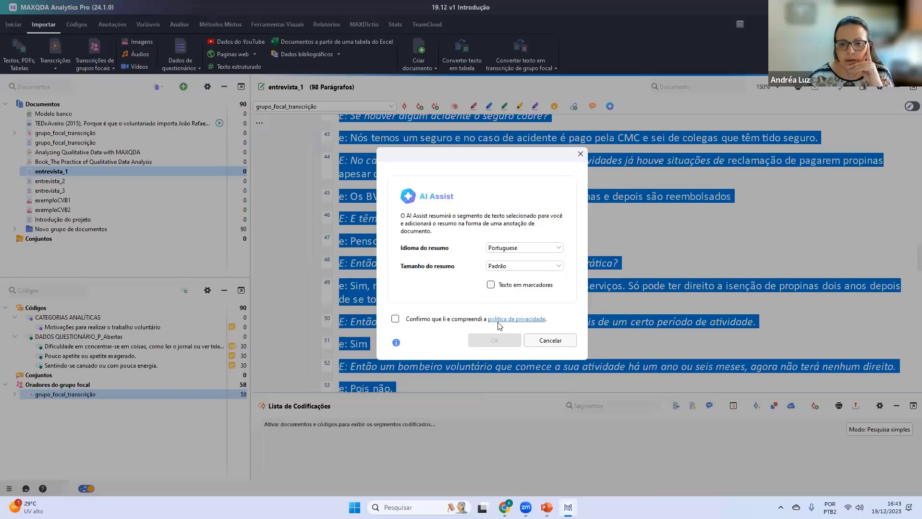
{"action": "left_click", "coordinate": [395, 318]}
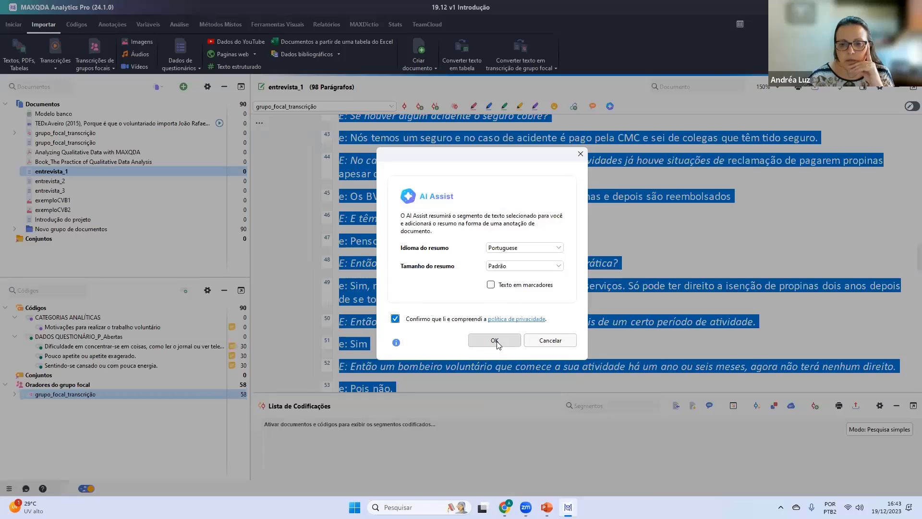
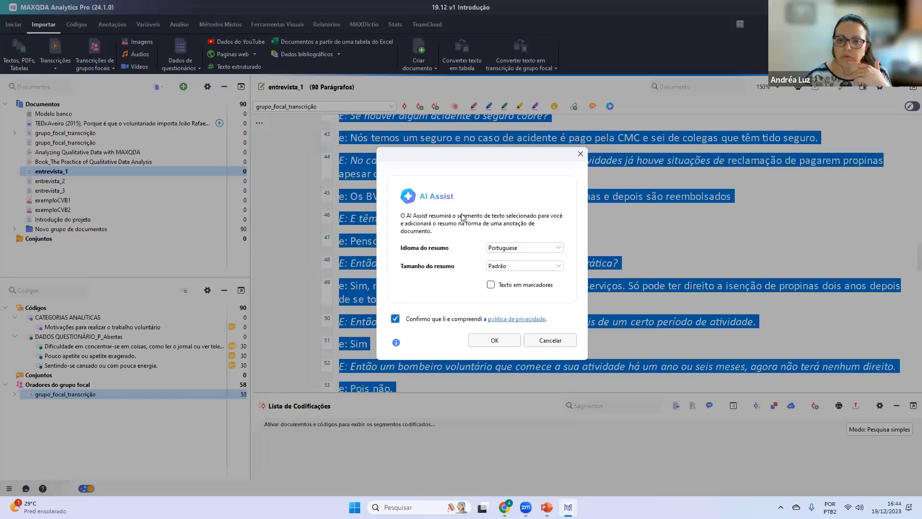
{"action": "left_click", "coordinate": [483, 342]}
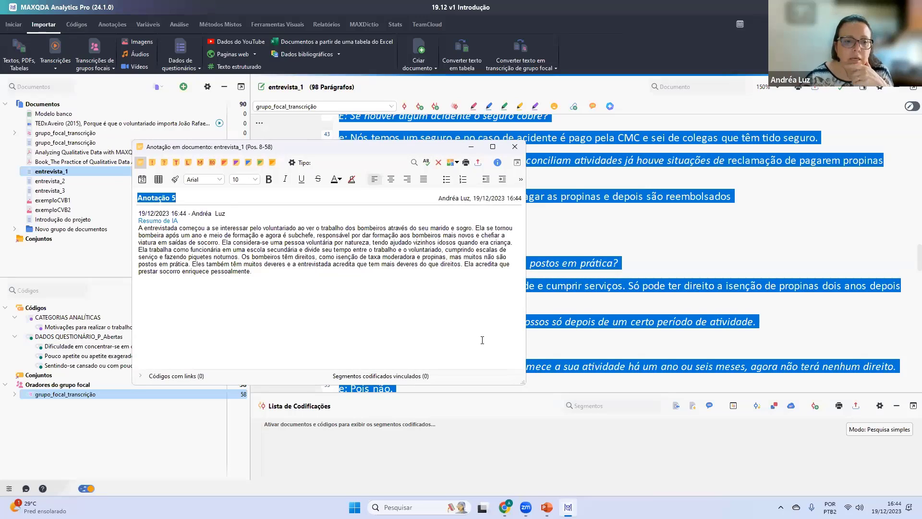
Copy the AI-generated summary paragraph from the in-document memo and close the memo.
{"action": "left_click_drag", "start_coordinate": [251, 271], "coordinate": [140, 230]}
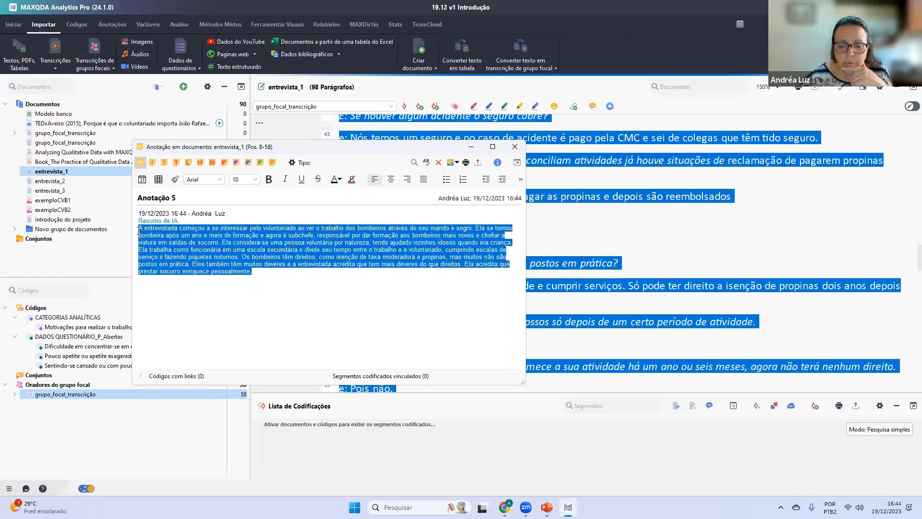
{"action": "right_click", "coordinate": [172, 235]}
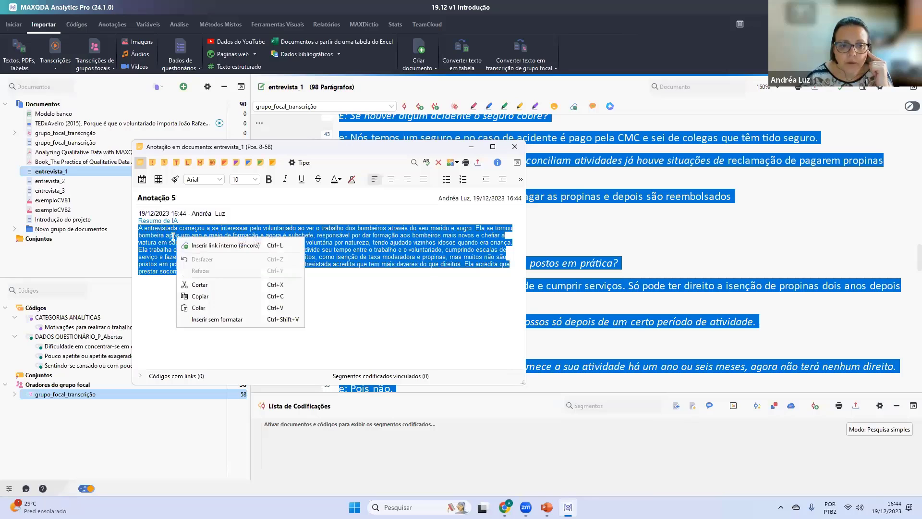
{"action": "left_click", "coordinate": [204, 295]}
{"action": "left_click", "coordinate": [515, 146]}
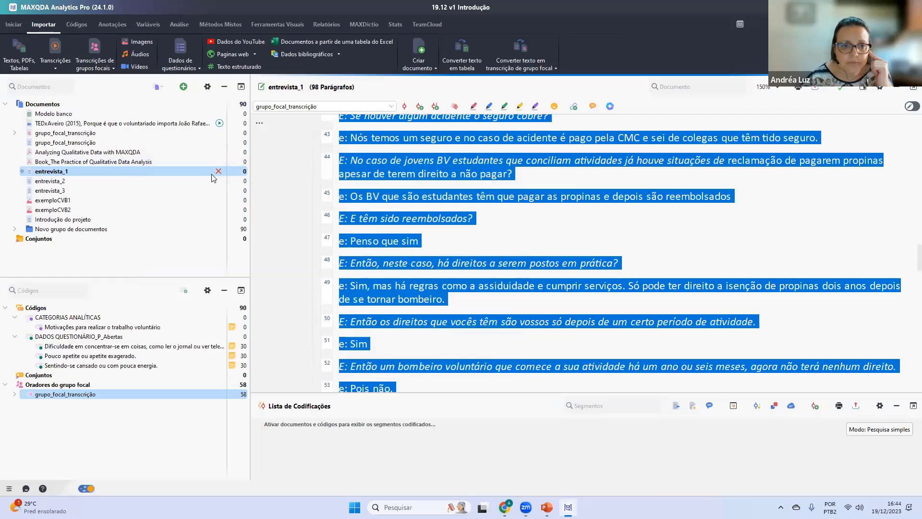
Open a new document memo for entrevista_1.
{"action": "right_click", "coordinate": [208, 175]}
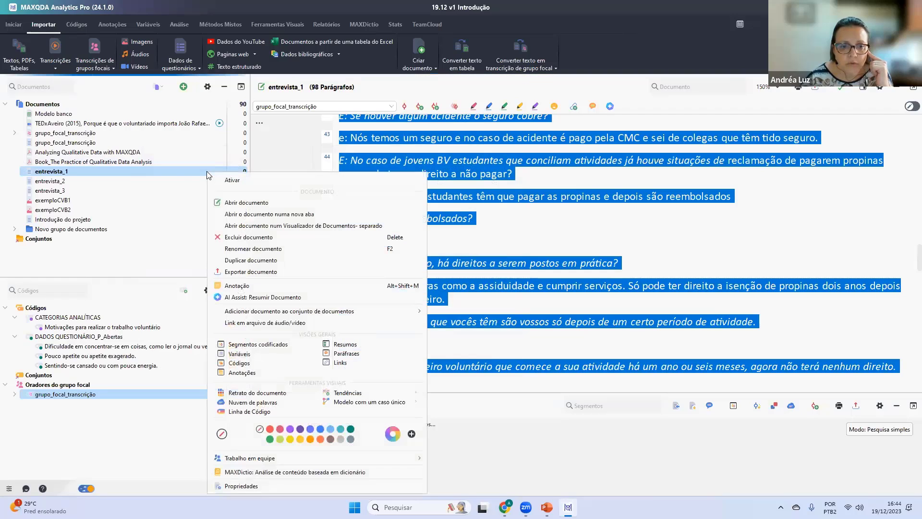
{"action": "right_click", "coordinate": [191, 172]}
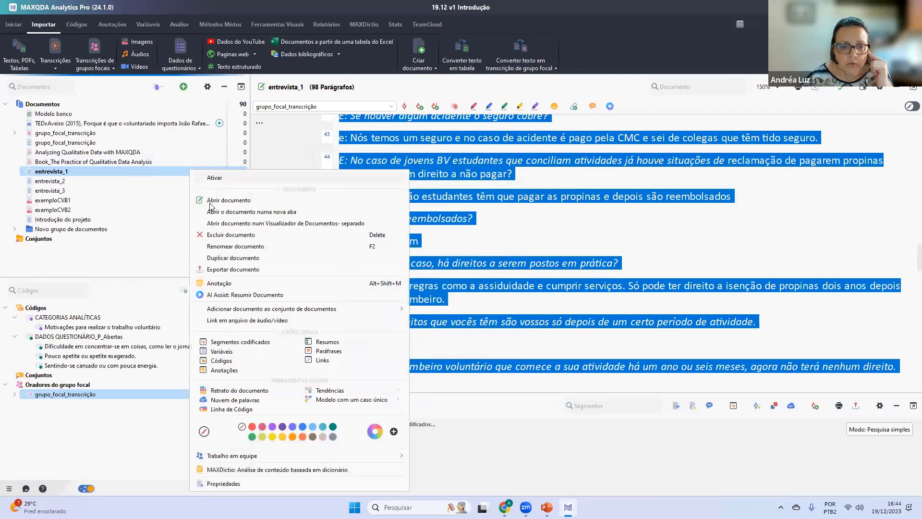
{"action": "left_click", "coordinate": [213, 283]}
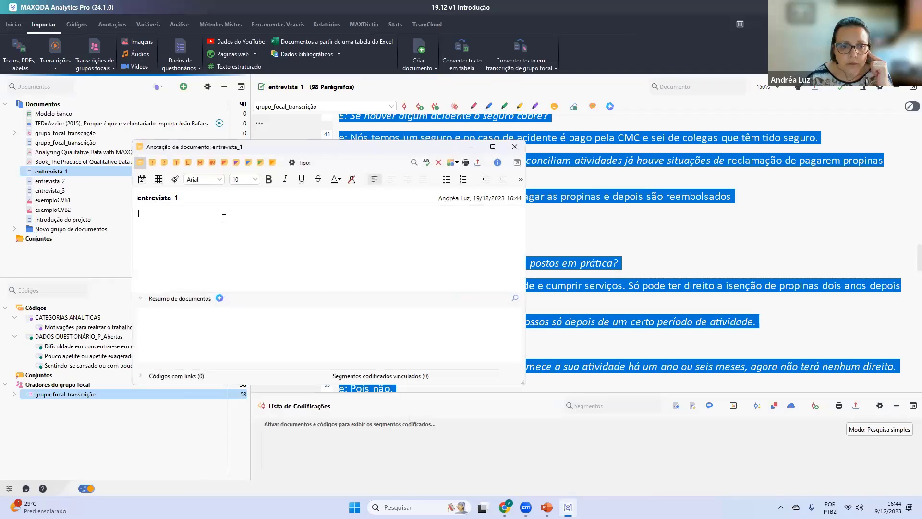
Paste the copied interview summary into the memo of document entrevista_1, close the memo, and preview it from the document list.
{"action": "right_click", "coordinate": [224, 219]}
{"action": "left_click", "coordinate": [254, 285]}
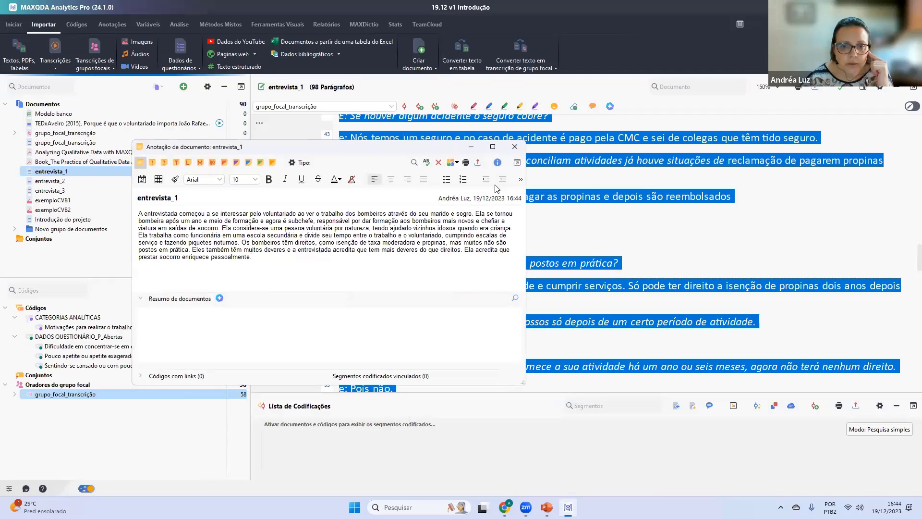
{"action": "left_click", "coordinate": [514, 148]}
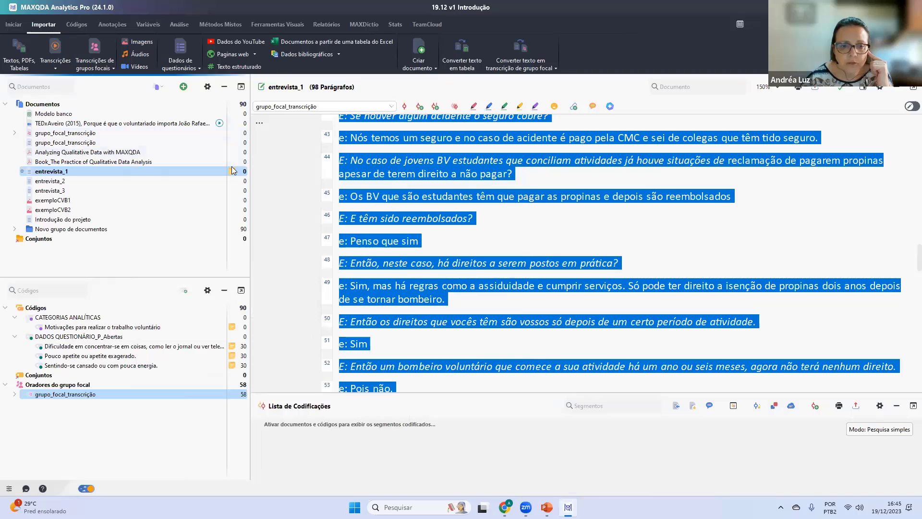
{"action": "mouse_move", "coordinate": [232, 170]}
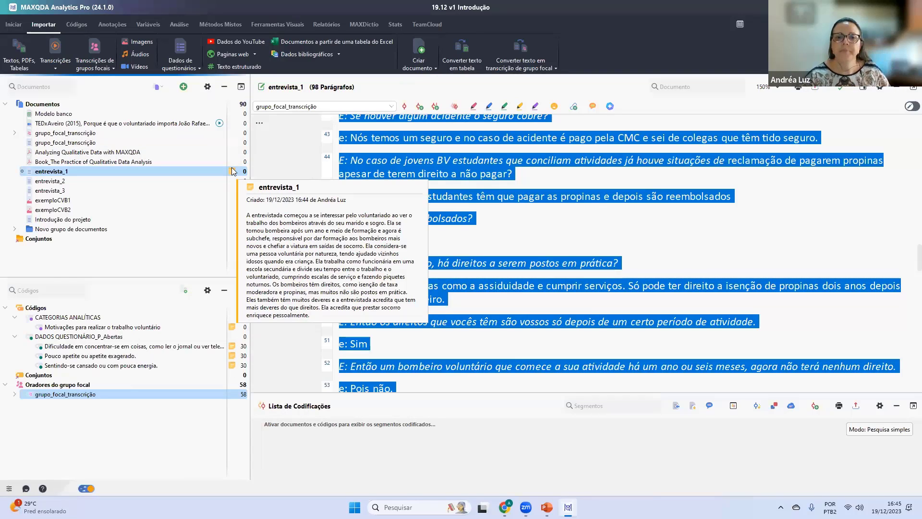
{"action": "left_click", "coordinate": [483, 245]}
Create a subcode named "Experiência pregressa familiar" under the code "Motivações para realizar o trabalho voluntário".
{"action": "scroll", "coordinate": [483, 244], "scroll_direction": "up", "scroll_amount": 5}
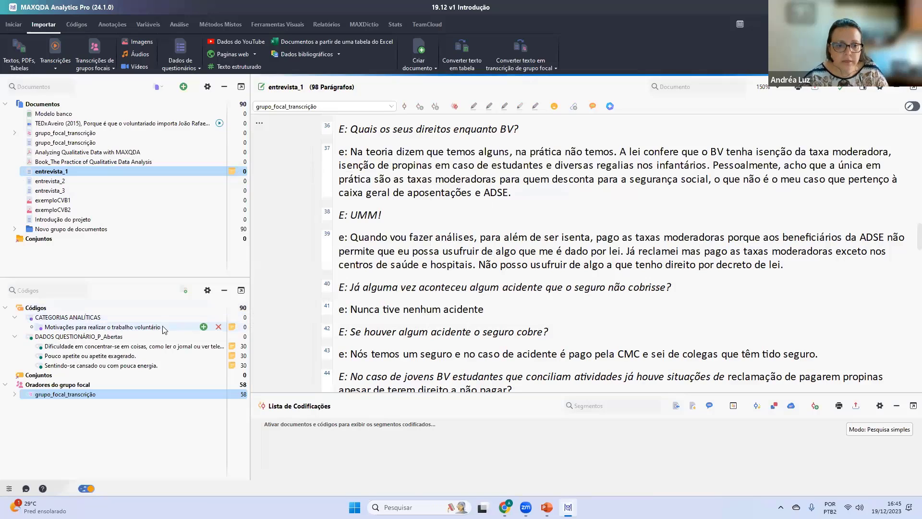
{"action": "left_click", "coordinate": [204, 326]}
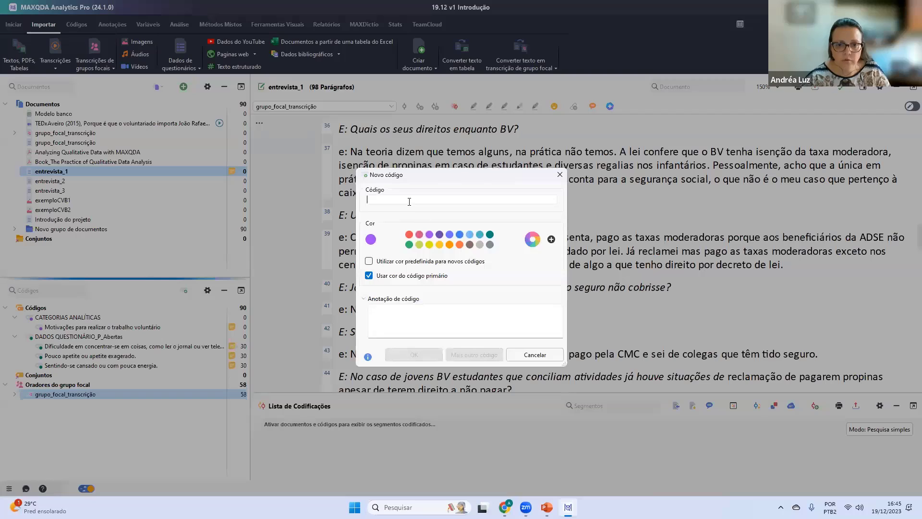
{"action": "type", "text": "entre"}
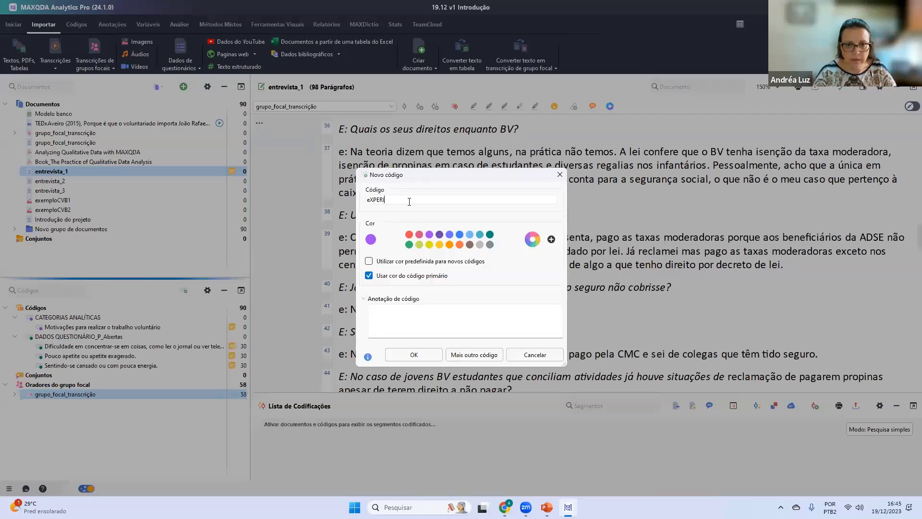
{"action": "key", "text": "BackSpace"}
{"action": "key", "text": "BackSpace"}
{"action": "key", "text": "BackSpace"}
{"action": "key", "text": "BackSpace"}
{"action": "key", "text": "BackSpace"}
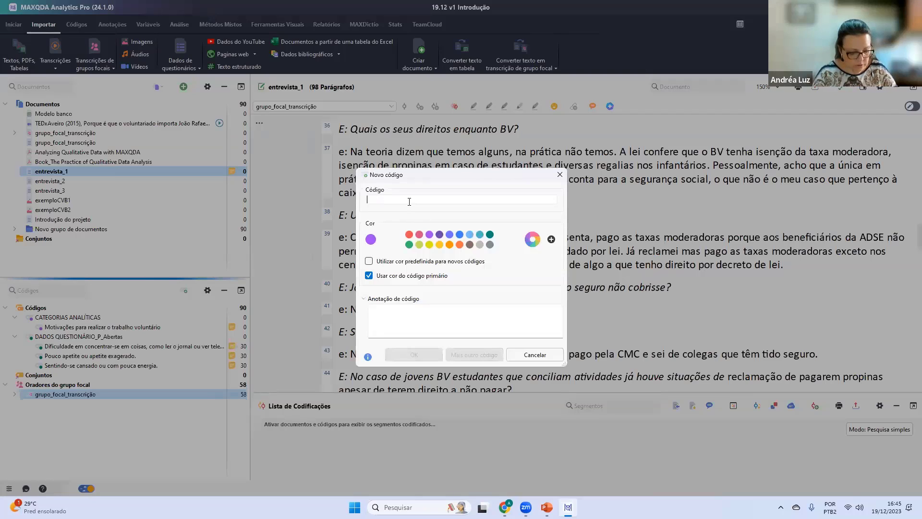
{"action": "type", "text": "Exp"}
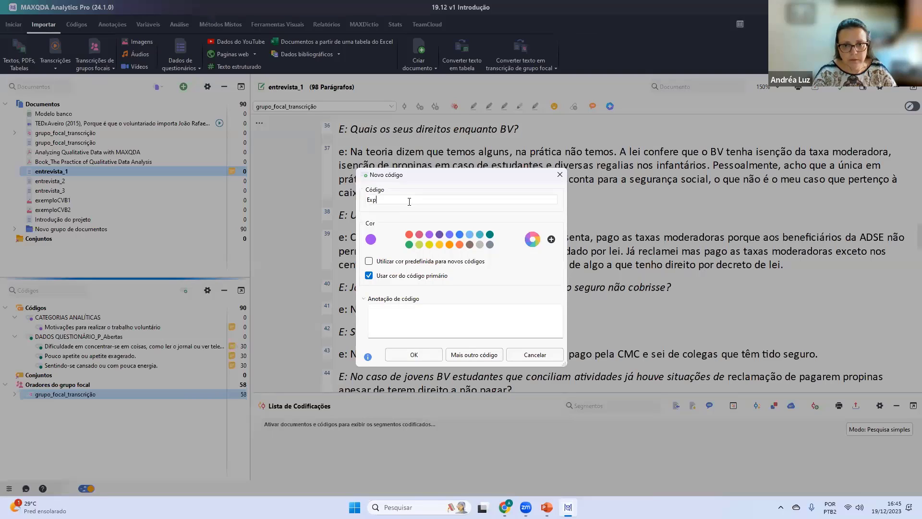
{"action": "type", "text": "eri"}
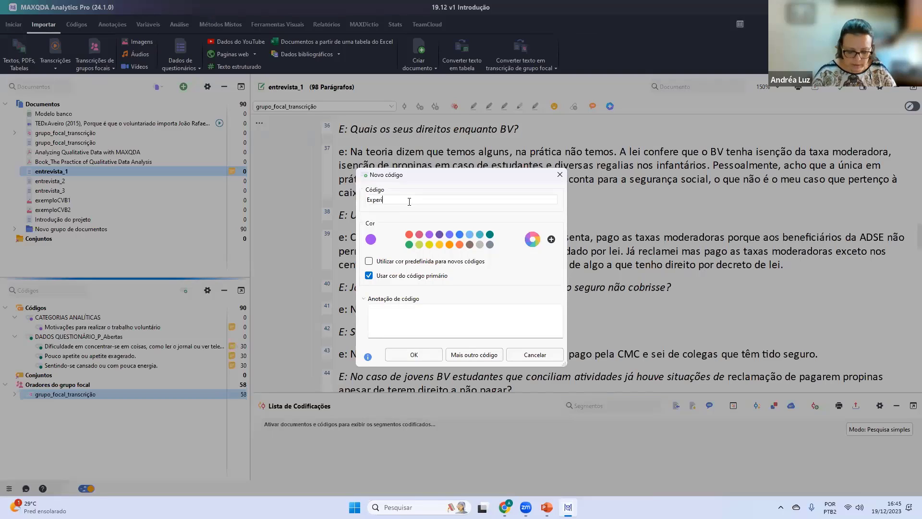
{"action": "type", "text": "ência pregre"}
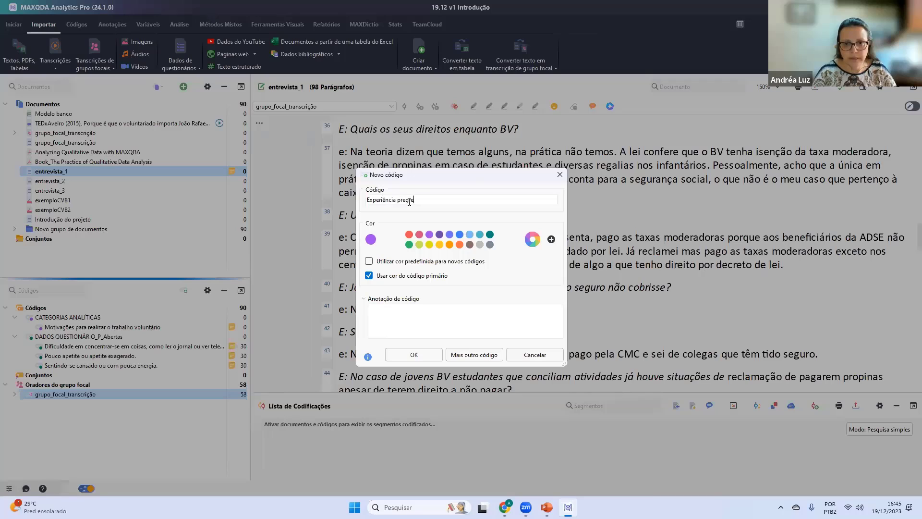
{"action": "type", "text": "ssa famiia"}
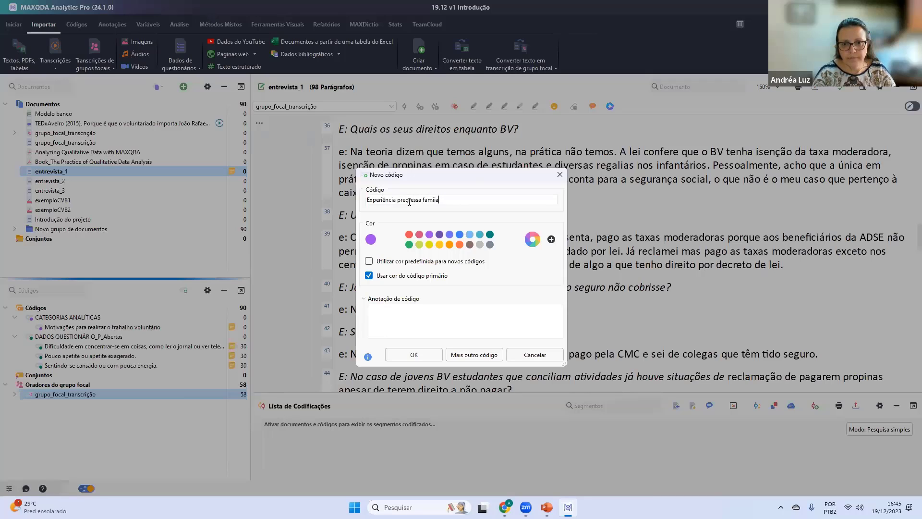
{"action": "key", "text": "BackSpace"}
{"action": "key", "text": "BackSpace"}
{"action": "type", "text": "liar"}
{"action": "key", "text": "Return"}
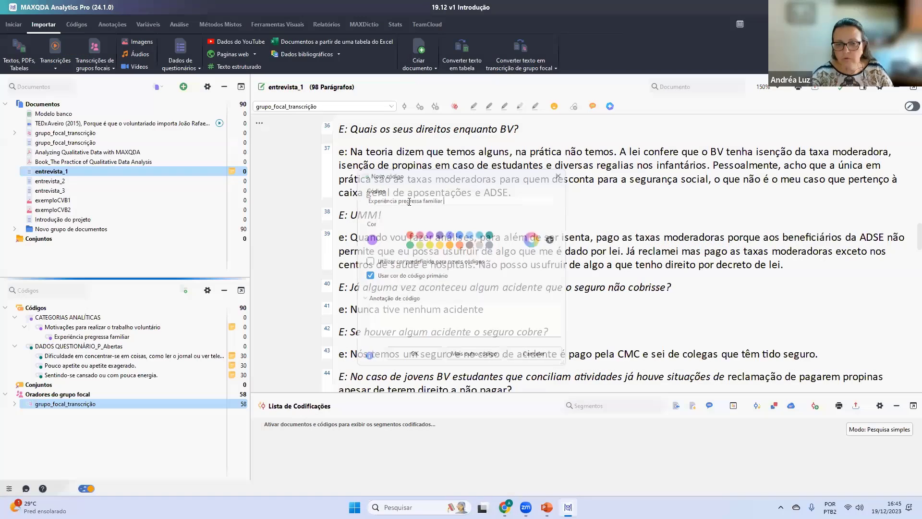
Code the paragraph 9 passage from "O meu marido e o meu sogro" to "apaixonei-me por isto." with "Experiência pregressa familiar".
{"action": "scroll", "coordinate": [398, 177], "scroll_direction": "up", "scroll_amount": 3}
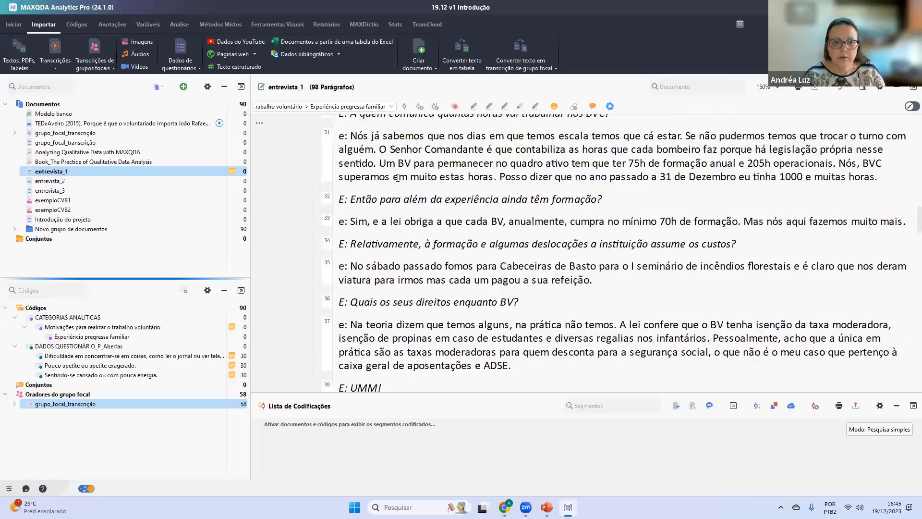
{"action": "scroll", "coordinate": [397, 177], "scroll_direction": "up", "scroll_amount": 3}
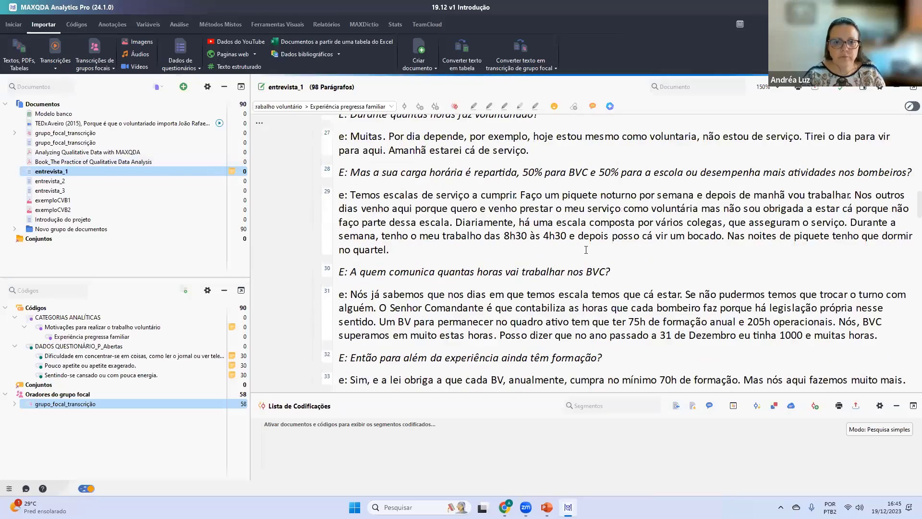
{"action": "scroll", "coordinate": [586, 250], "scroll_direction": "up", "scroll_amount": 8}
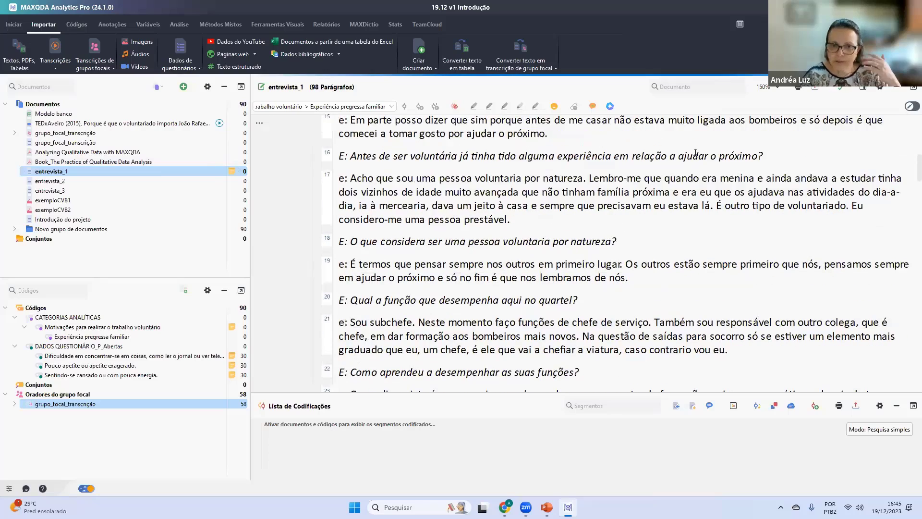
{"action": "scroll", "coordinate": [627, 207], "scroll_direction": "up", "scroll_amount": 8}
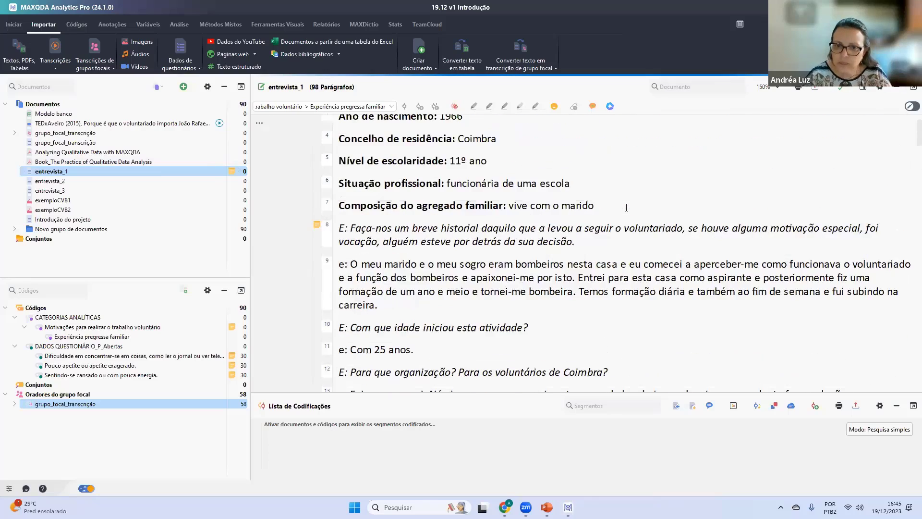
{"action": "scroll", "coordinate": [452, 263], "scroll_direction": "down", "scroll_amount": 2}
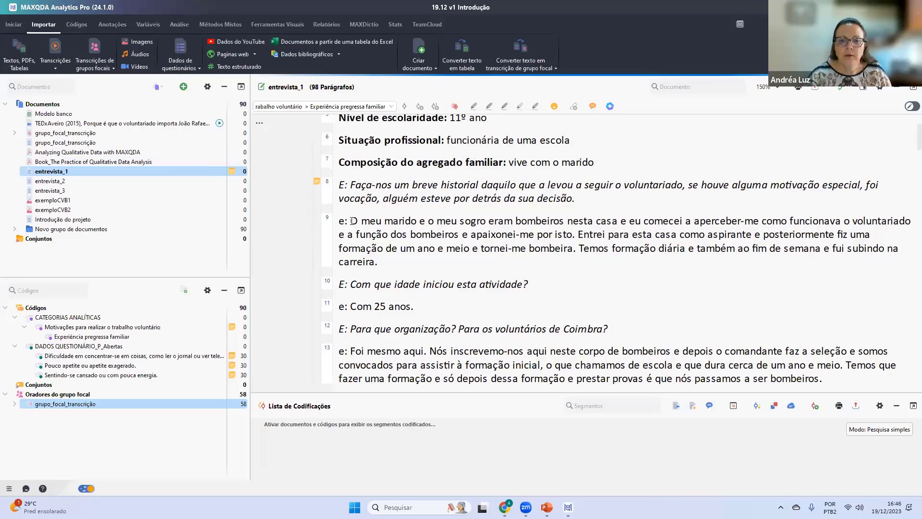
{"action": "left_click_drag", "start_coordinate": [350, 221], "coordinate": [167, 339]}
{"action": "left_click", "coordinate": [421, 233]}
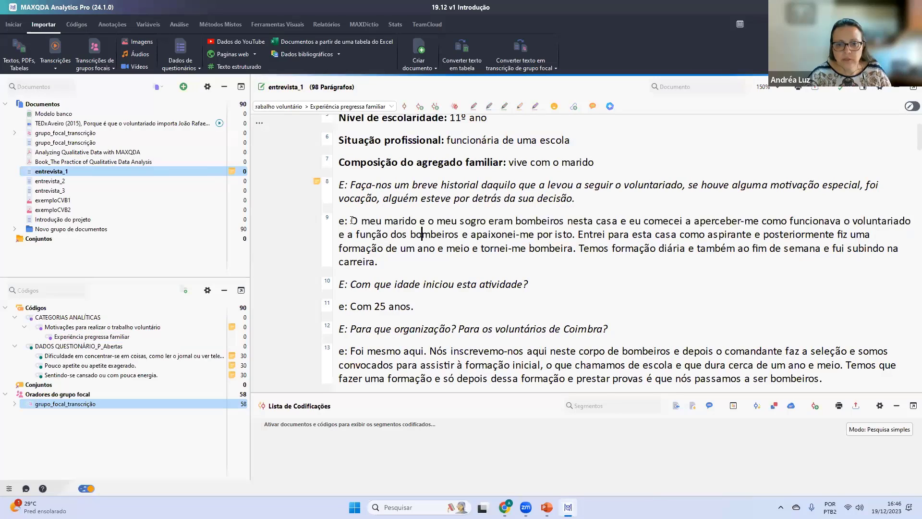
{"action": "left_click_drag", "start_coordinate": [348, 221], "coordinate": [177, 328]}
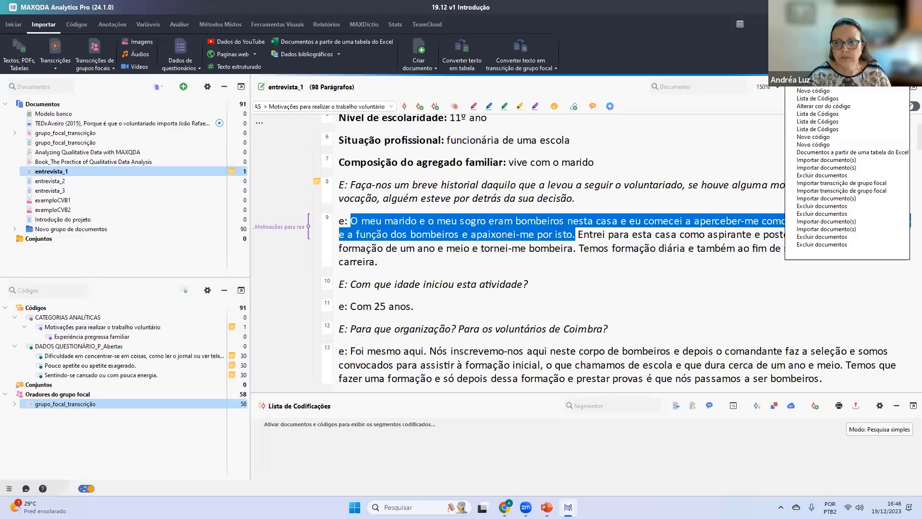
{"action": "left_click", "coordinate": [812, 90]}
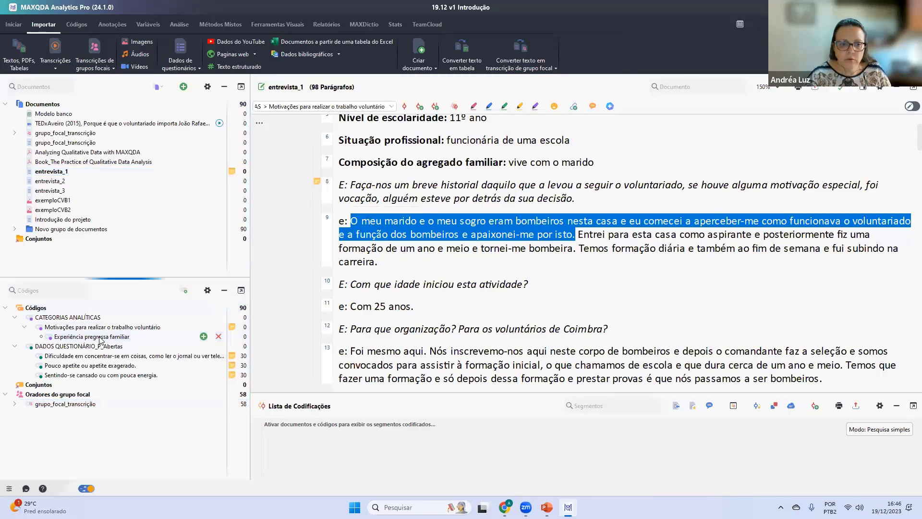
{"action": "left_click_drag", "start_coordinate": [100, 341], "coordinate": [428, 226]}
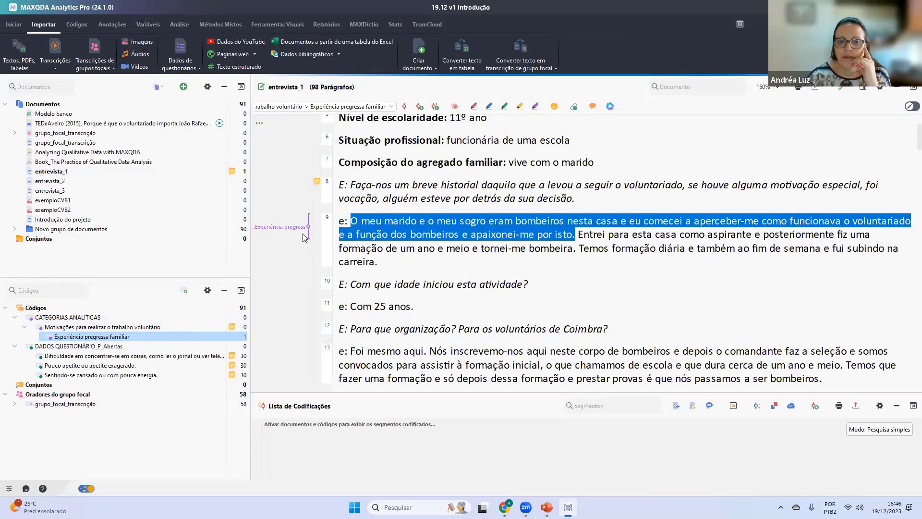
{"action": "left_click", "coordinate": [389, 244]}
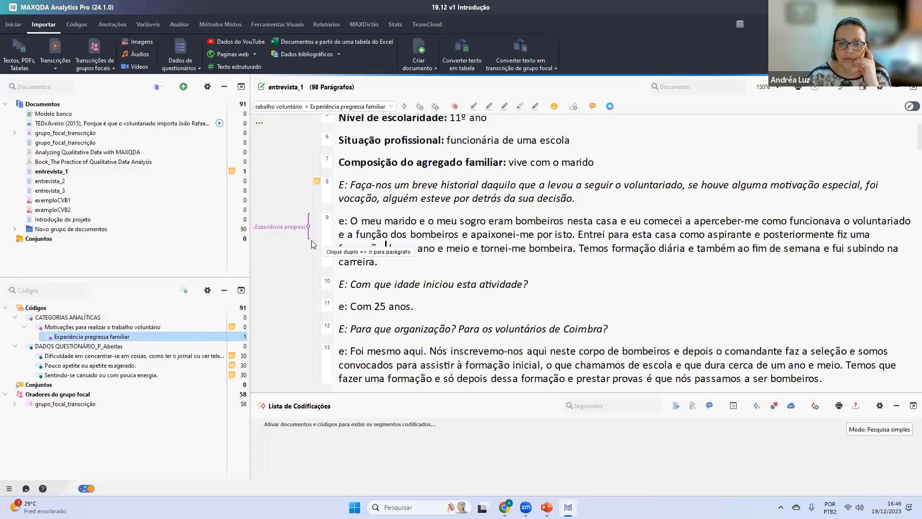
Turn on the display of coded segments in their code colours in the entrevista_1 document.
{"action": "right_click", "coordinate": [294, 261]}
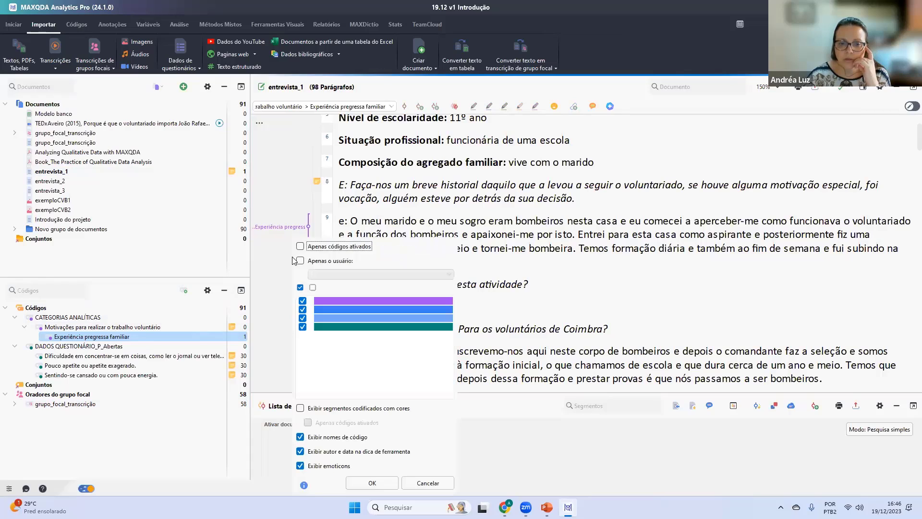
{"action": "left_click", "coordinate": [300, 408]}
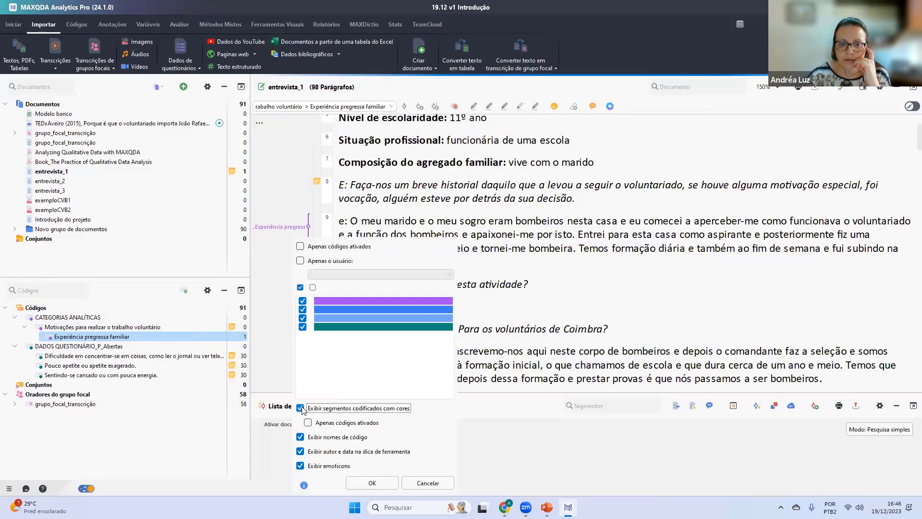
{"action": "left_click", "coordinate": [371, 482]}
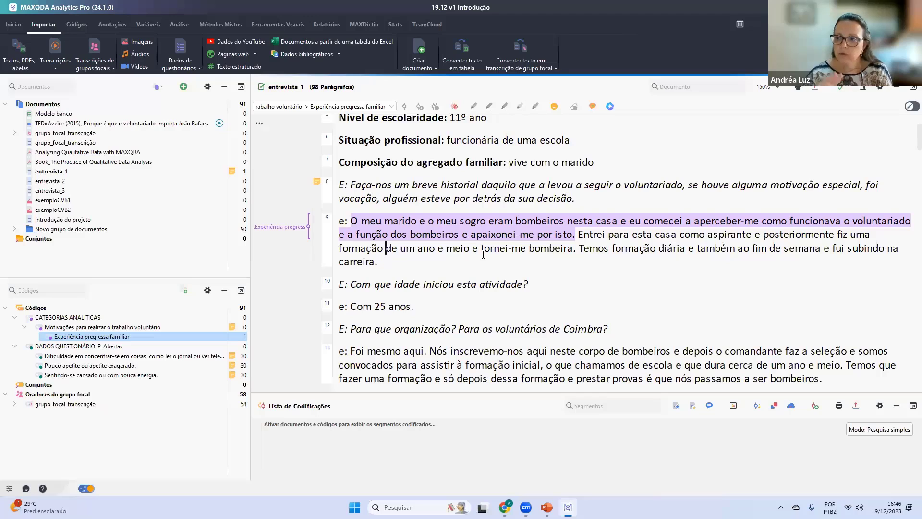
Highlight the whole answer in paragraph 13, beginning "Foi mesmo aqui", with the magenta colour code.
{"action": "scroll", "coordinate": [483, 254], "scroll_direction": "down", "scroll_amount": 3}
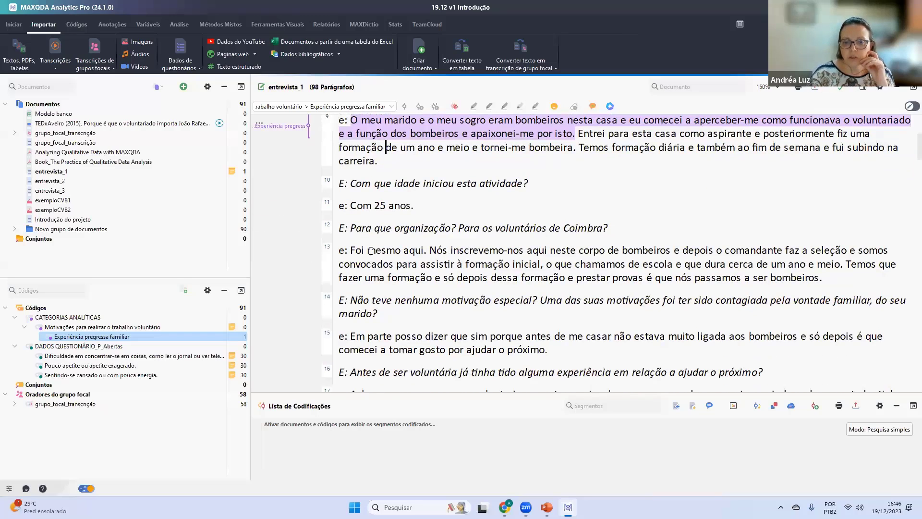
{"action": "left_click_drag", "start_coordinate": [352, 250], "coordinate": [846, 280]}
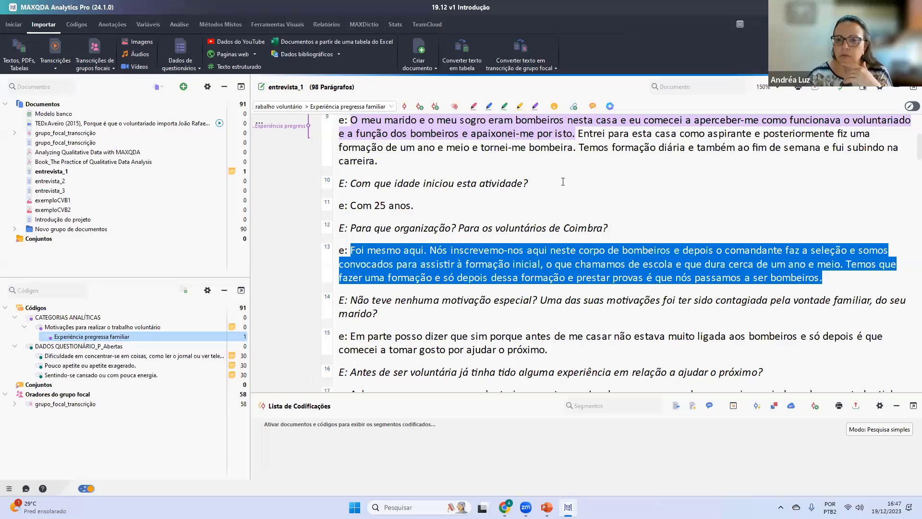
{"action": "left_click", "coordinate": [536, 107]}
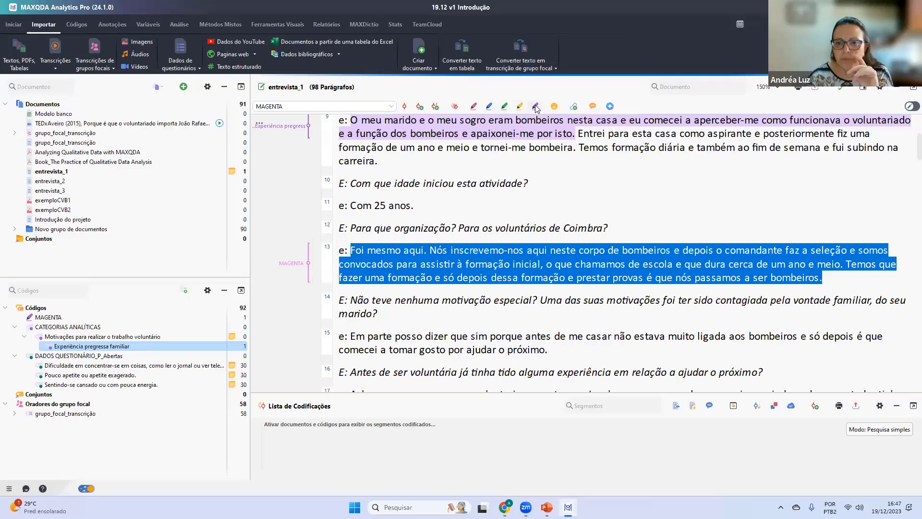
Highlight the whole answer in paragraph 17, beginning "Acho que sou uma pessoa voluntaria por natureza", with the yellow colour code.
{"action": "scroll", "coordinate": [446, 257], "scroll_direction": "down", "scroll_amount": 1}
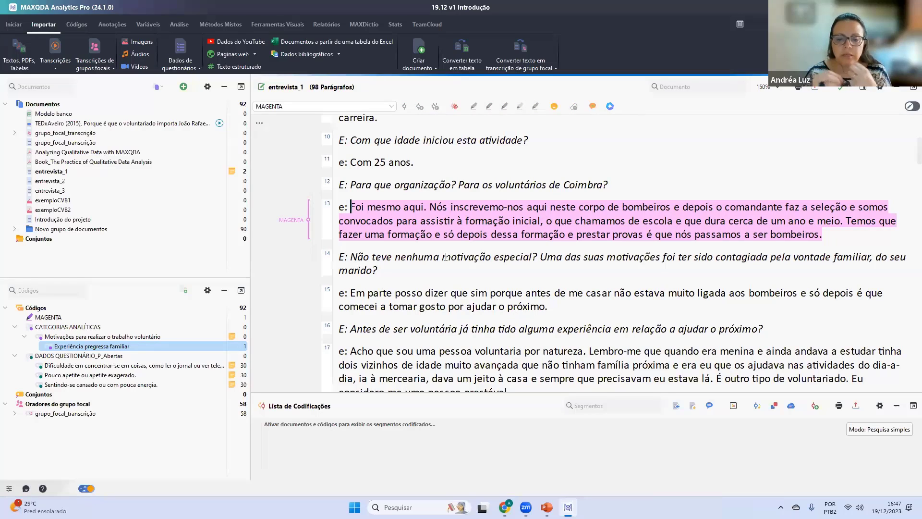
{"action": "scroll", "coordinate": [446, 256], "scroll_direction": "down", "scroll_amount": 4}
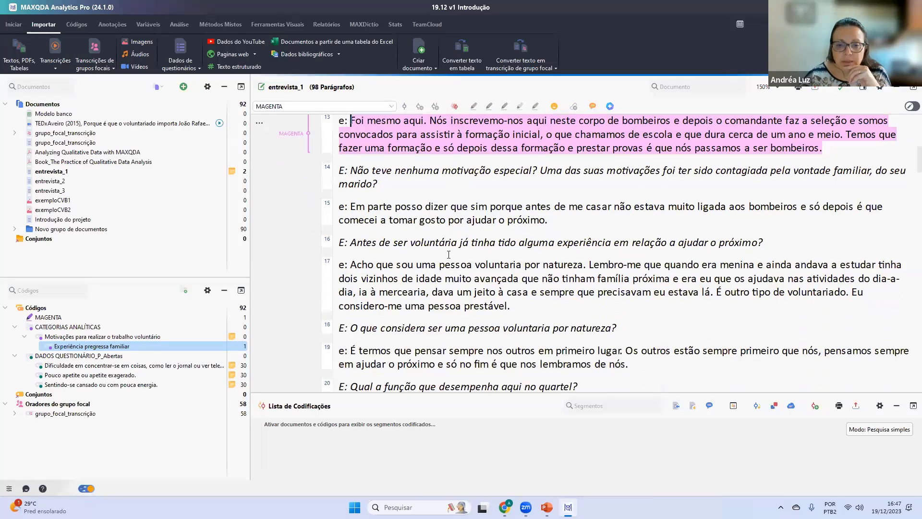
{"action": "left_click_drag", "start_coordinate": [353, 249], "coordinate": [514, 288]}
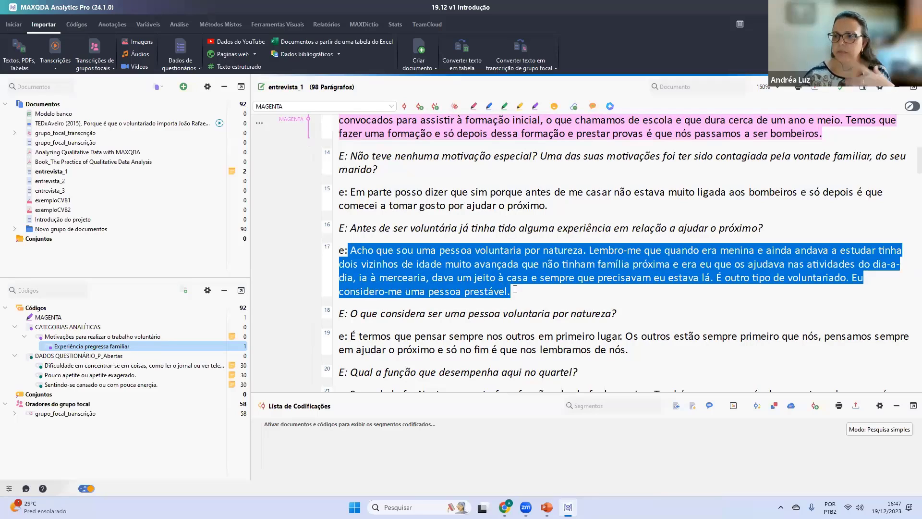
{"action": "left_click", "coordinate": [519, 289]}
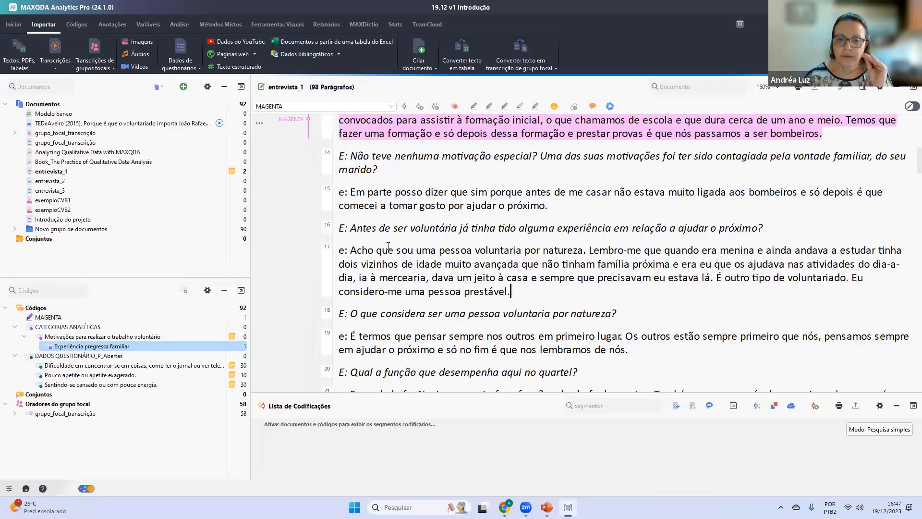
{"action": "left_click_drag", "start_coordinate": [351, 249], "coordinate": [513, 289]}
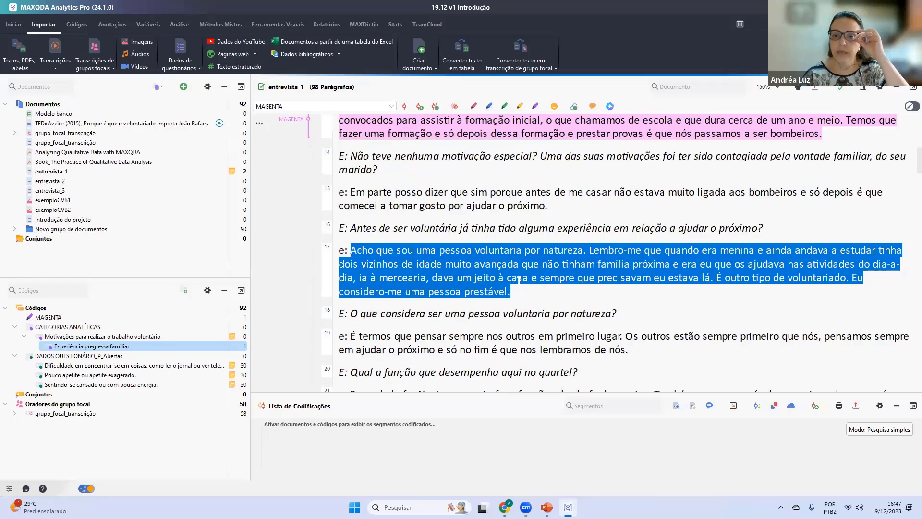
{"action": "left_click", "coordinate": [520, 106]}
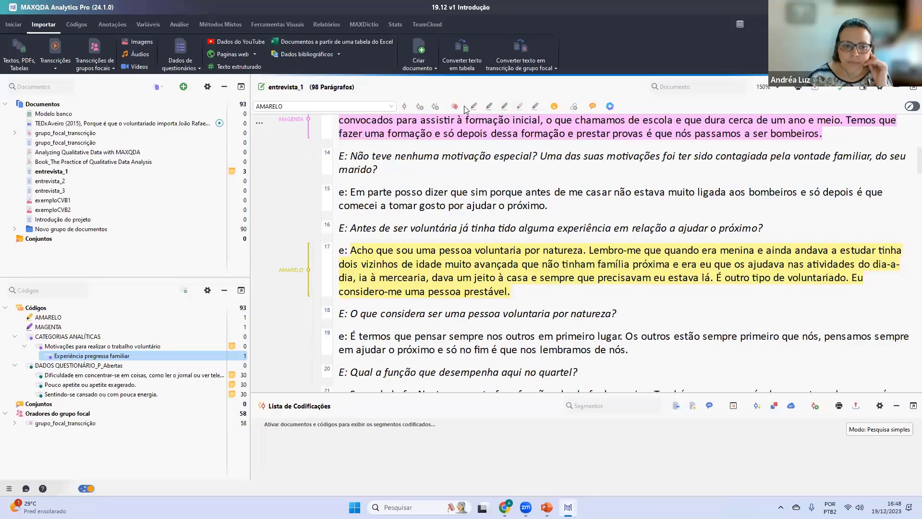
Rename the yellow highlight code AMARELO as "Categorias pré estabelecidas".
{"action": "right_click", "coordinate": [61, 317]}
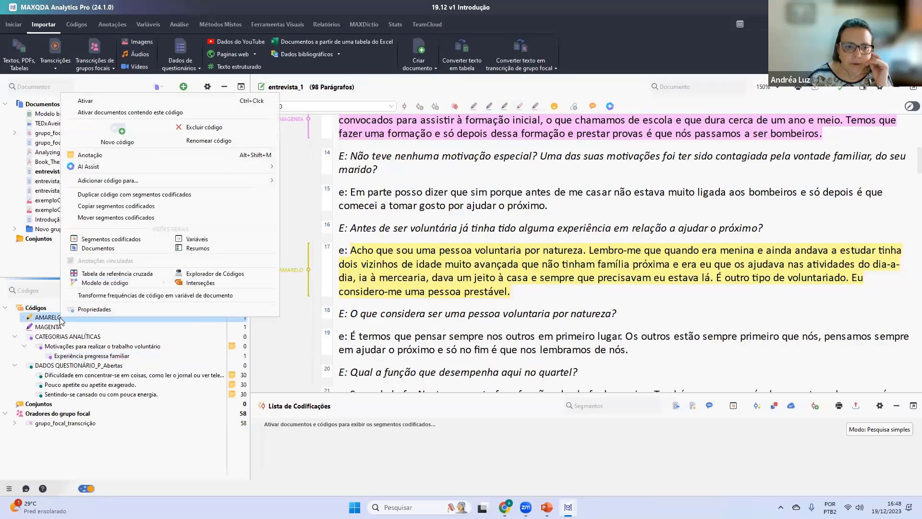
{"action": "left_click", "coordinate": [202, 143]}
{"action": "type", "text": "Categorias"}
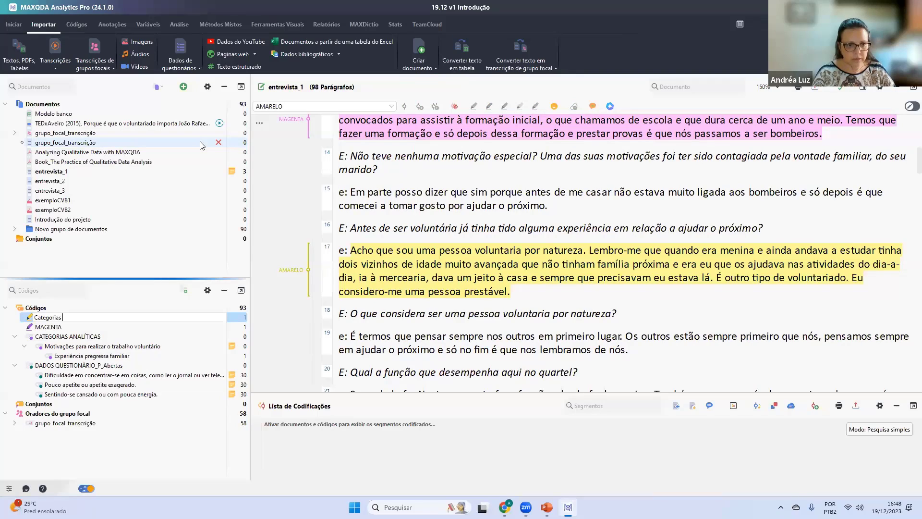
{"action": "type", "text": " pré estabel"}
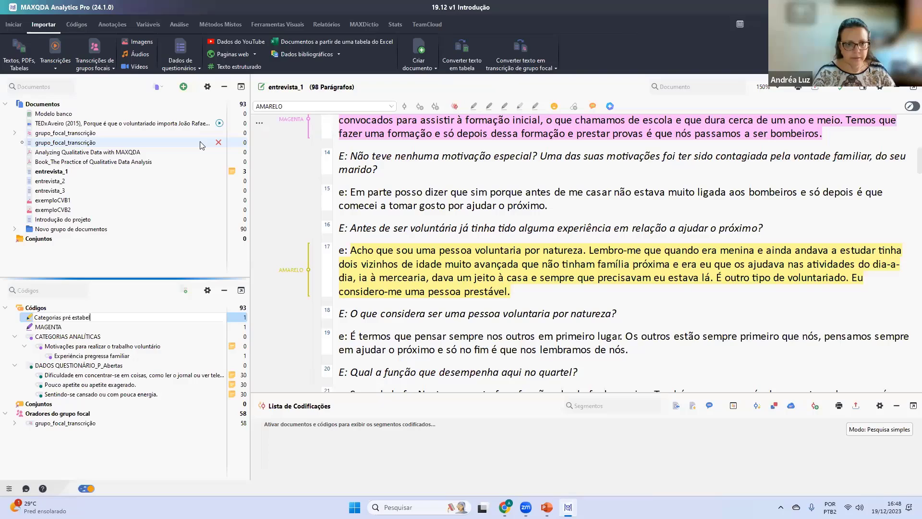
{"action": "type", "text": "ecidas"}
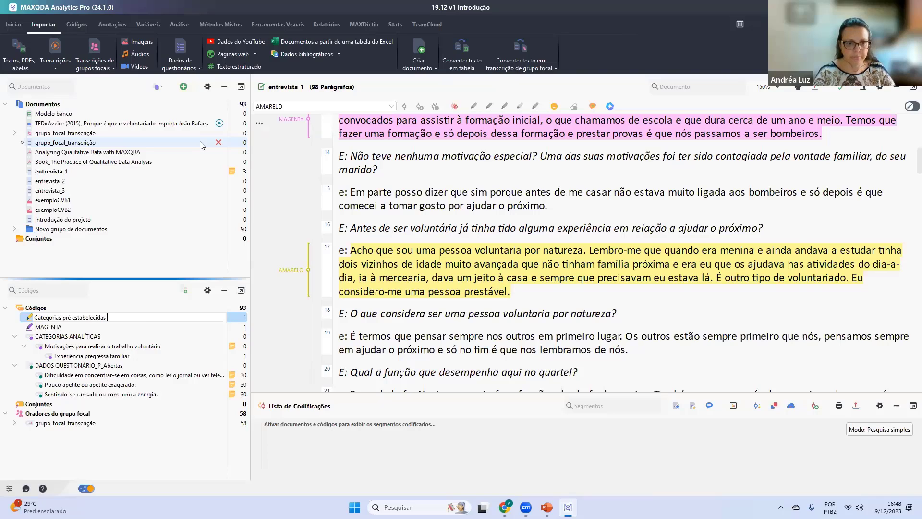
Rename the magenta highlight code MAGENTA as "Categorias embasados nas falas dos participantes".
{"action": "right_click", "coordinate": [55, 326]}
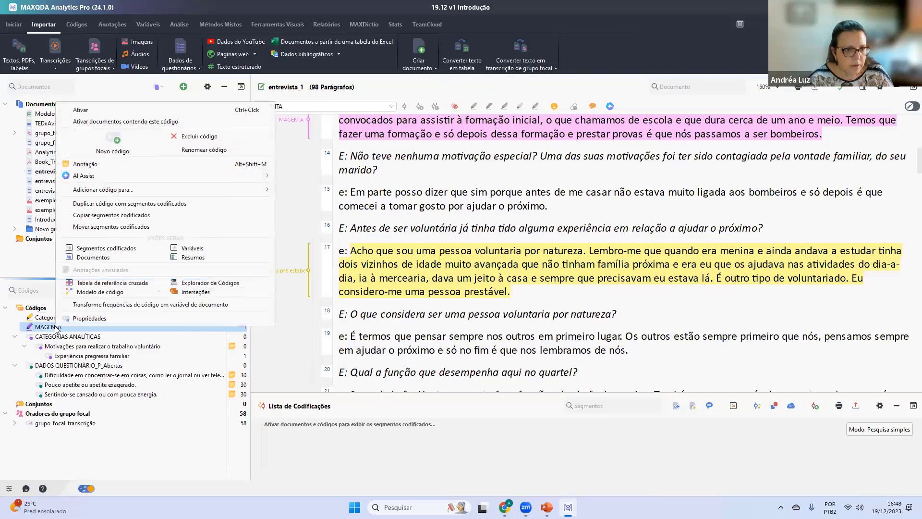
{"action": "left_click", "coordinate": [192, 150]}
{"action": "type", "text": "Ca"}
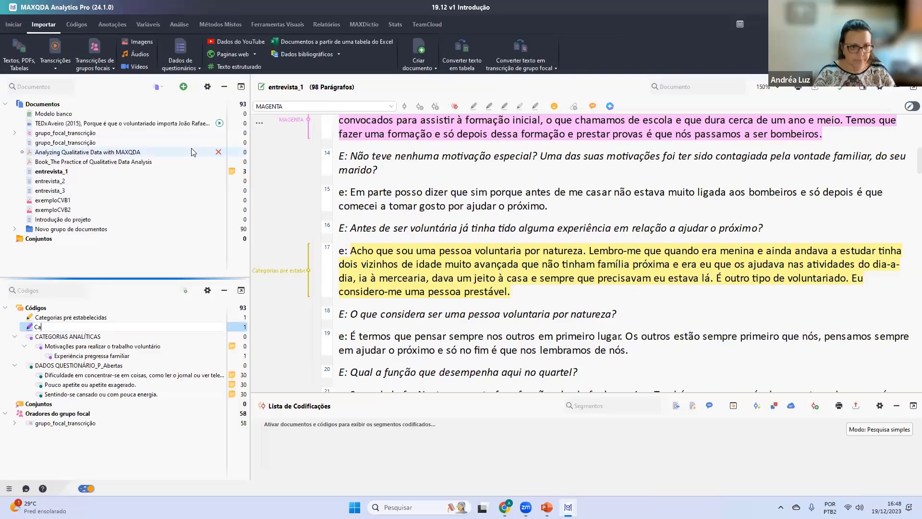
{"action": "type", "text": "teoori"}
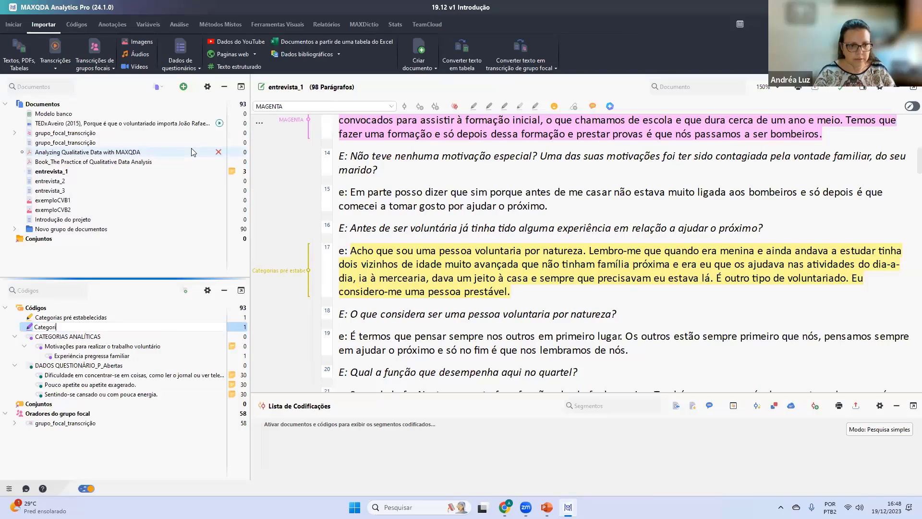
{"action": "type", "text": "as "}
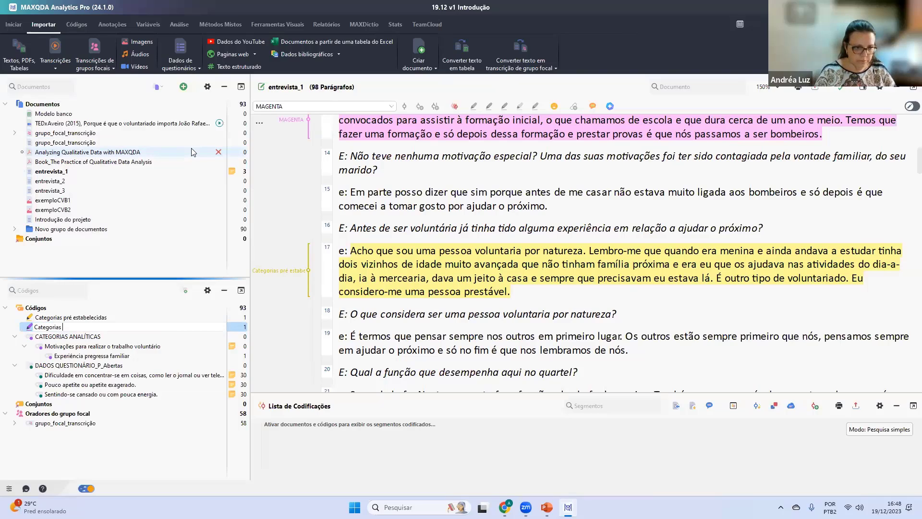
{"action": "type", "text": "cons"}
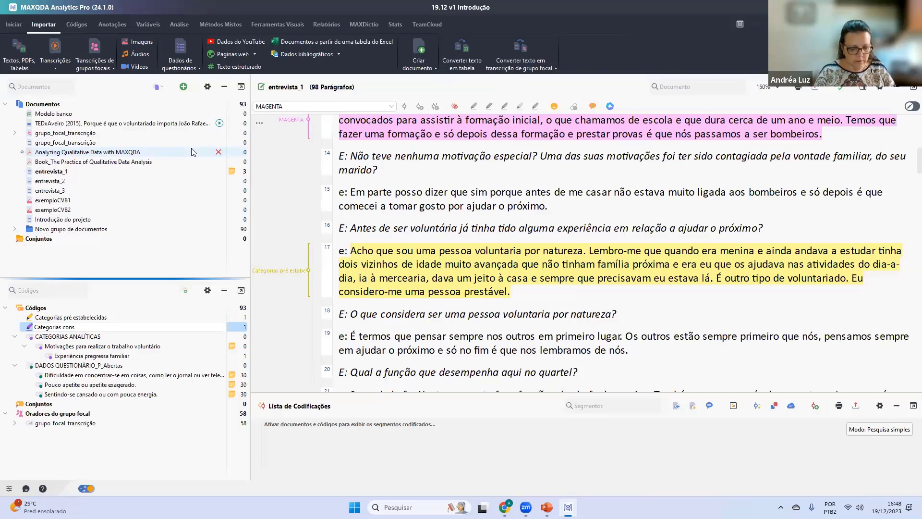
{"action": "type", "text": "ytídos"}
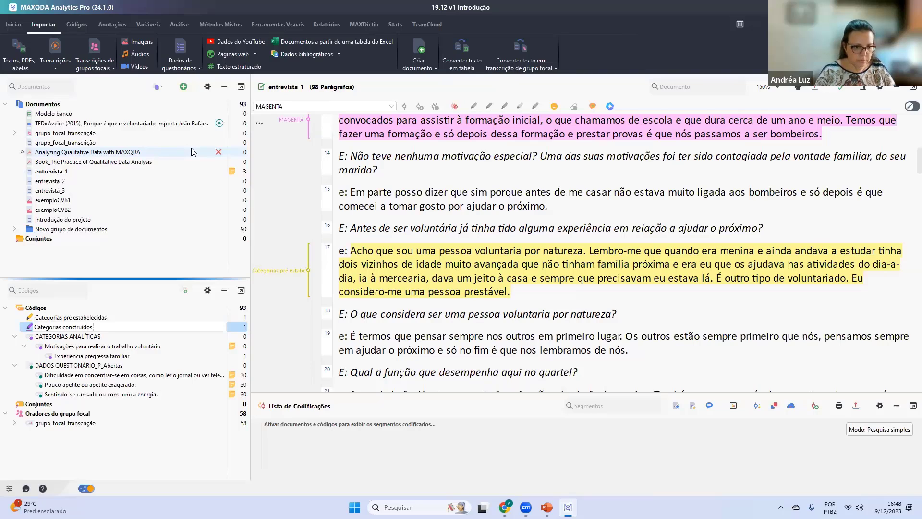
{"action": "key", "text": "BackSpace"}
{"action": "key", "text": "BackSpace"}
{"action": "key", "text": "BackSpace"}
{"action": "key", "text": "BackSpace"}
{"action": "key", "text": "BackSpace"}
{"action": "key", "text": "BackSpace"}
{"action": "key", "text": "BackSpace"}
{"action": "key", "text": "BackSpace"}
{"action": "key", "text": "BackSpace"}
{"action": "key", "text": "BackSpace"}
{"action": "key", "text": "BackSpace"}
{"action": "type", "text": "emb"}
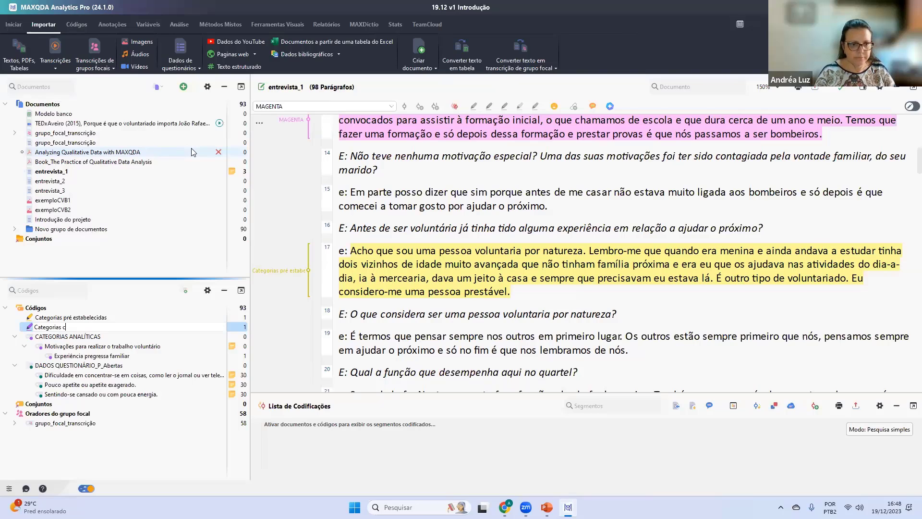
{"action": "type", "text": "asados p"}
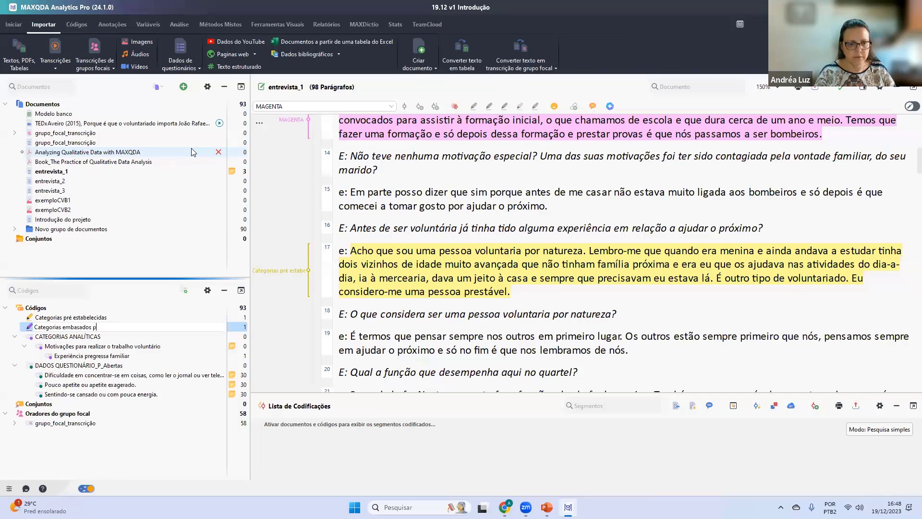
{"action": "key", "text": "BackSpace"}
{"action": "type", "text": "n"}
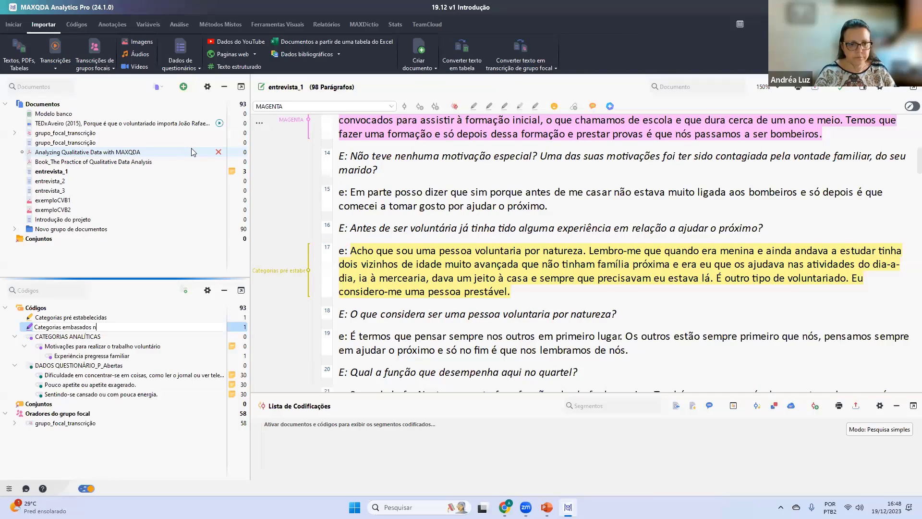
{"action": "type", "text": "o"}
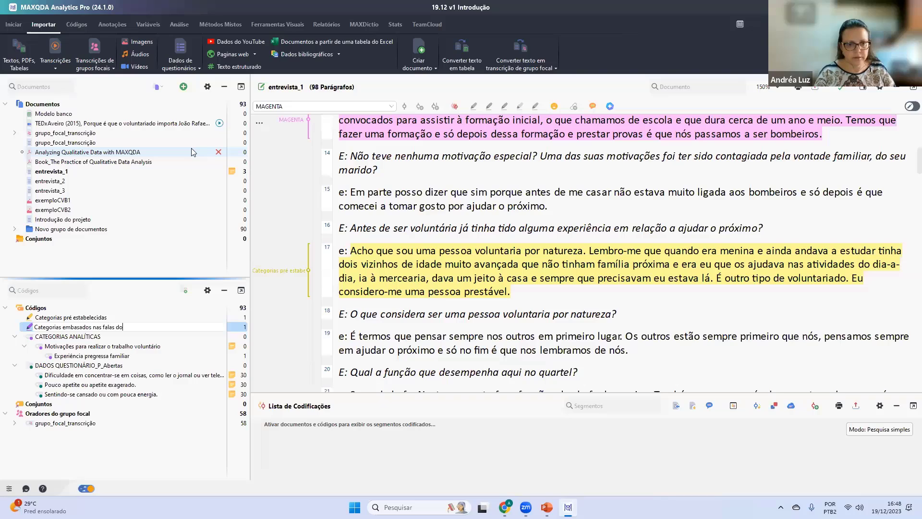
{"action": "type", "text": "s falas dos participatn"}
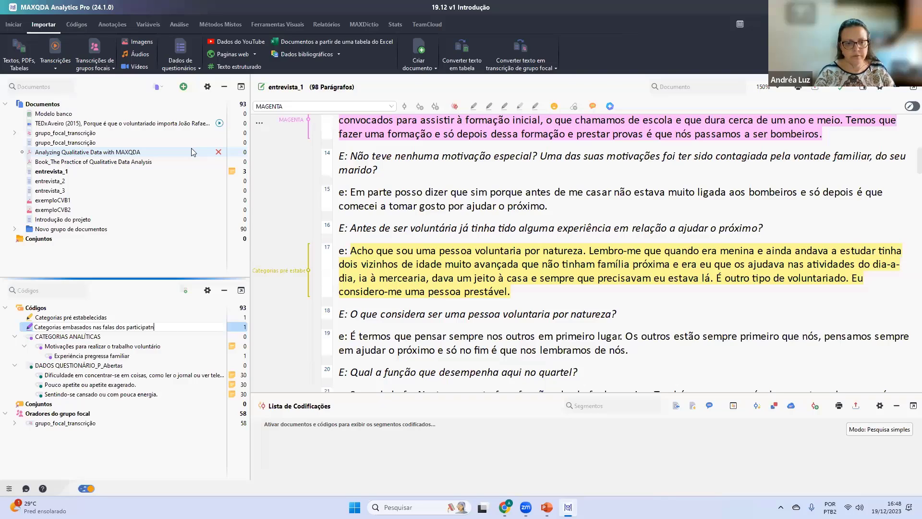
{"action": "key", "text": "BackSpace"}
{"action": "key", "text": "BackSpace"}
{"action": "type", "text": "ntes"}
{"action": "key", "text": "Return"}
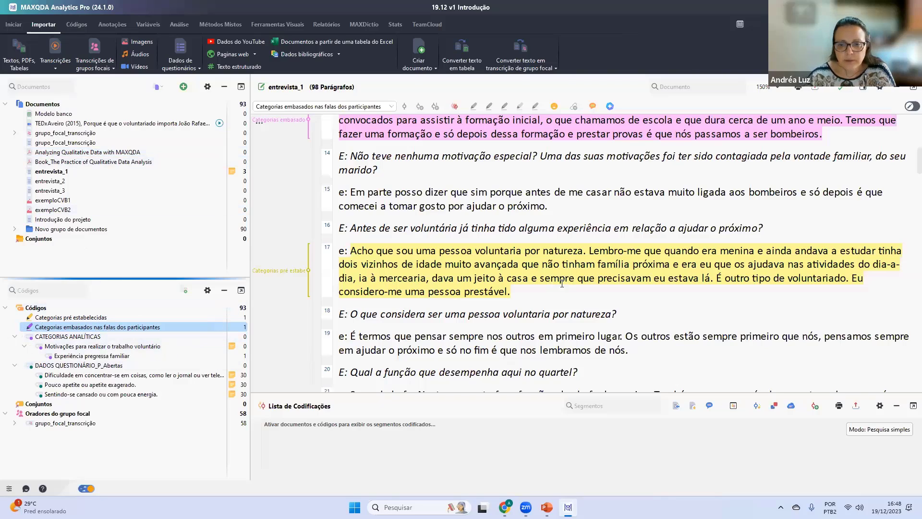
Code the paragraph 21 passage from "e: Sou subchefe" to "a viatura, caso" with the red heart emoticon.
{"action": "scroll", "coordinate": [562, 284], "scroll_direction": "down", "scroll_amount": 3}
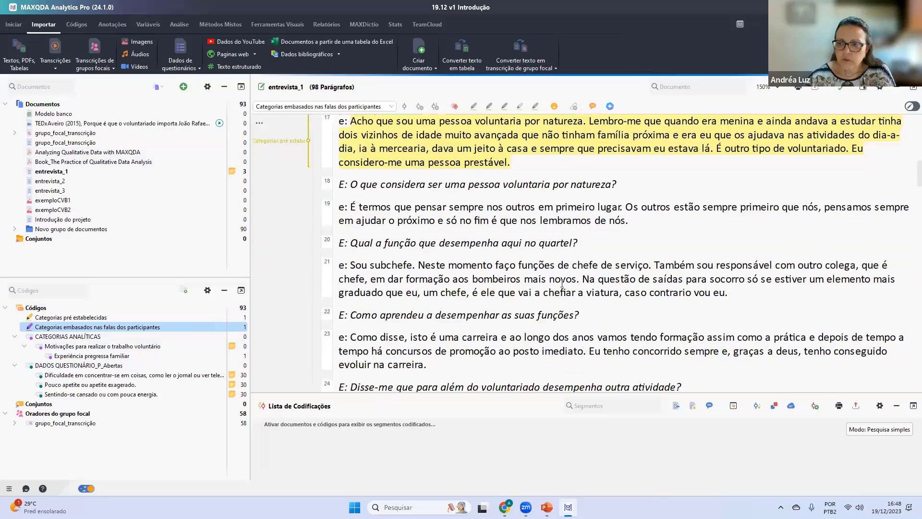
{"action": "scroll", "coordinate": [562, 284], "scroll_direction": "down", "scroll_amount": 1}
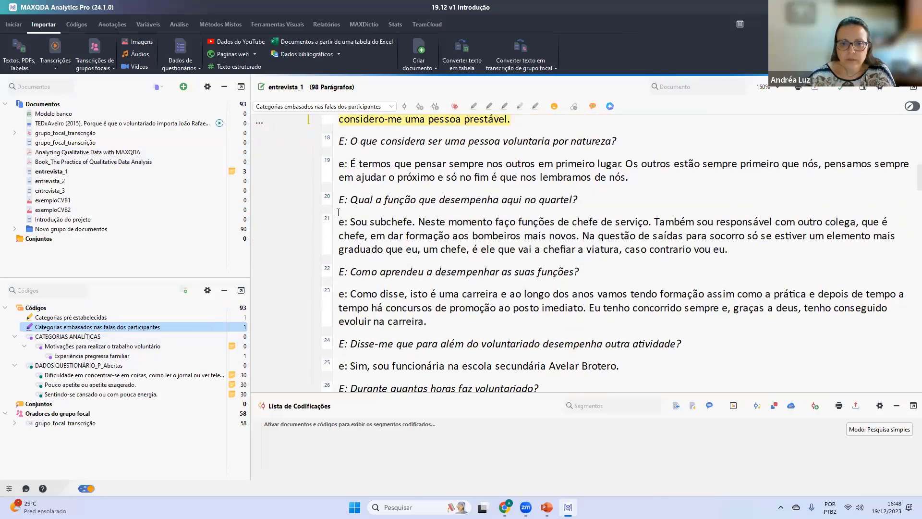
{"action": "left_click_drag", "start_coordinate": [339, 212], "coordinate": [649, 249]}
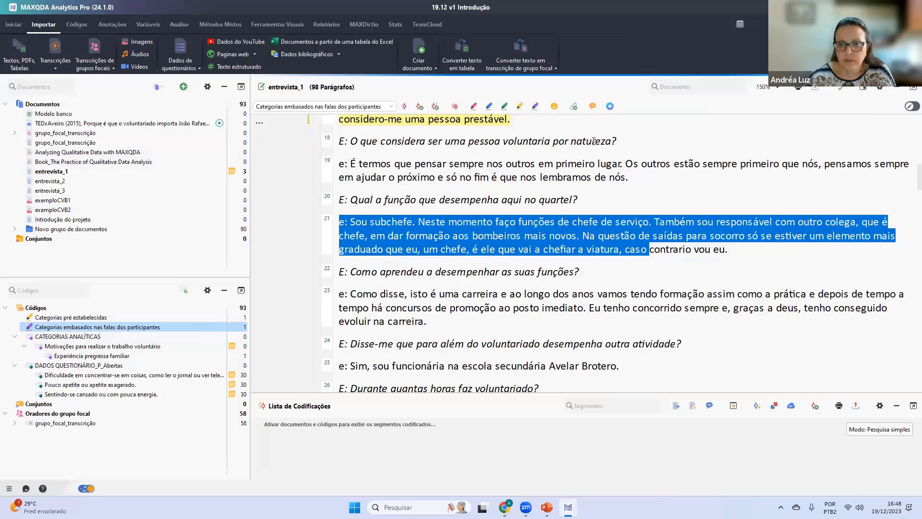
{"action": "left_click", "coordinate": [554, 106]}
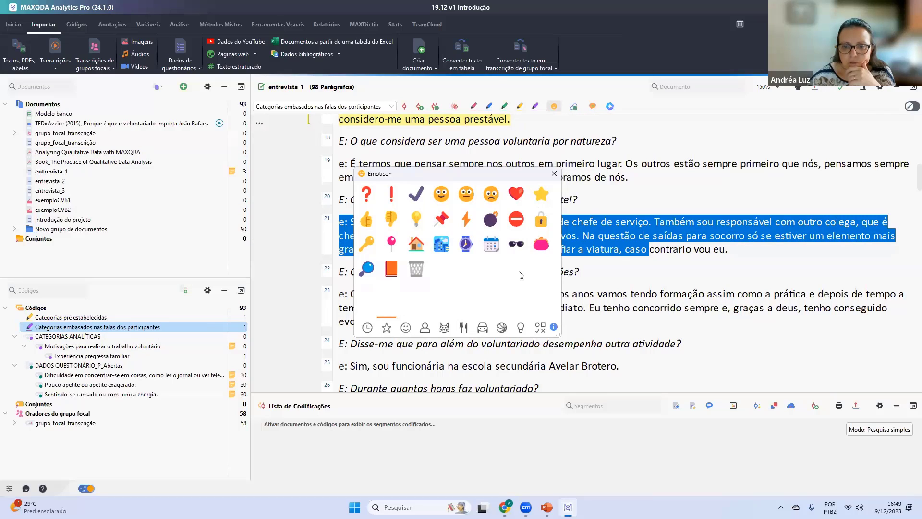
{"action": "left_click", "coordinate": [516, 195]}
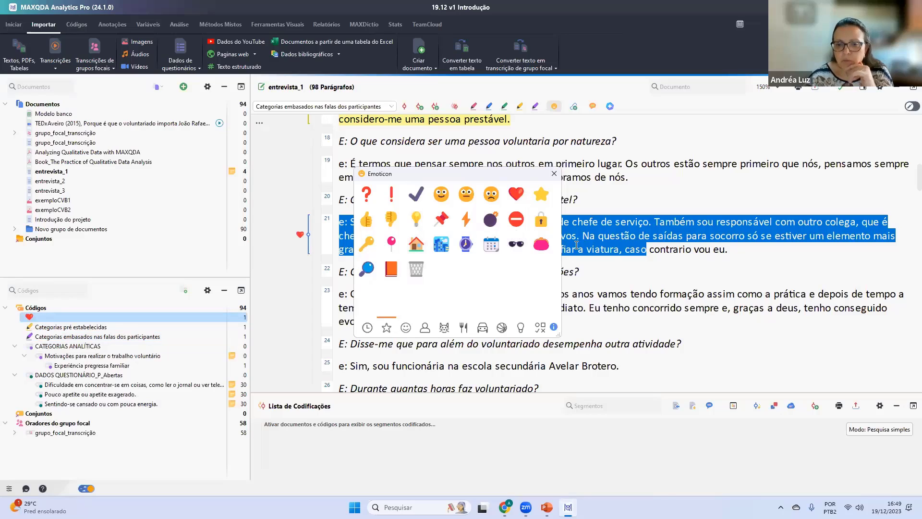
{"action": "left_click", "coordinate": [301, 262]}
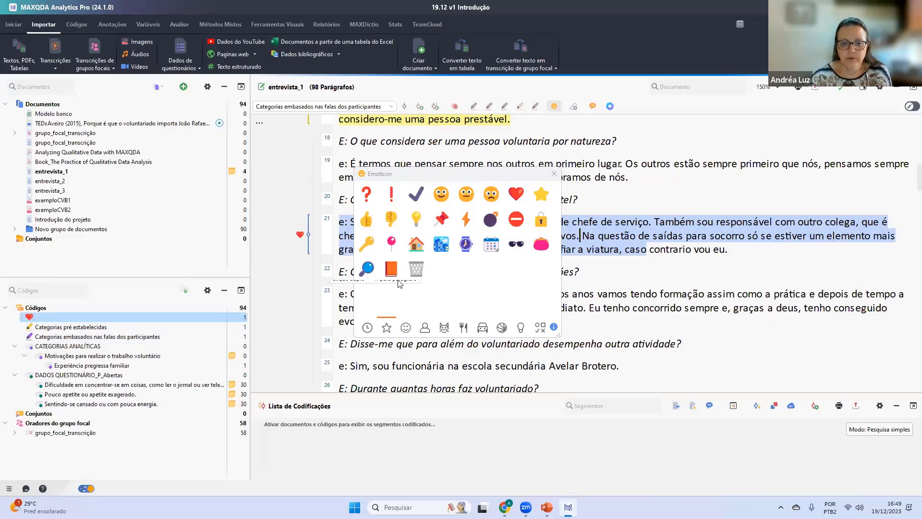
{"action": "left_click", "coordinate": [554, 174]}
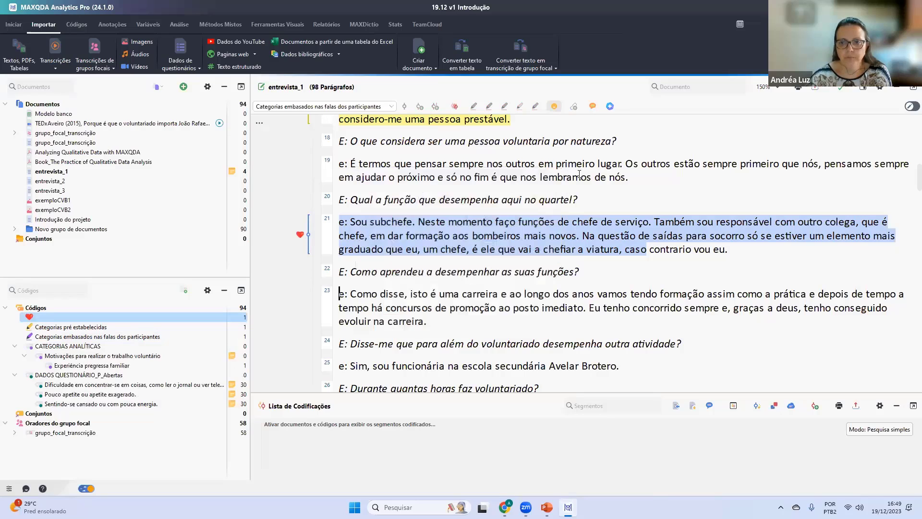
{"action": "scroll", "coordinate": [354, 221], "scroll_direction": "down", "scroll_amount": 3}
{"action": "left_click_drag", "start_coordinate": [351, 221], "coordinate": [452, 245]}
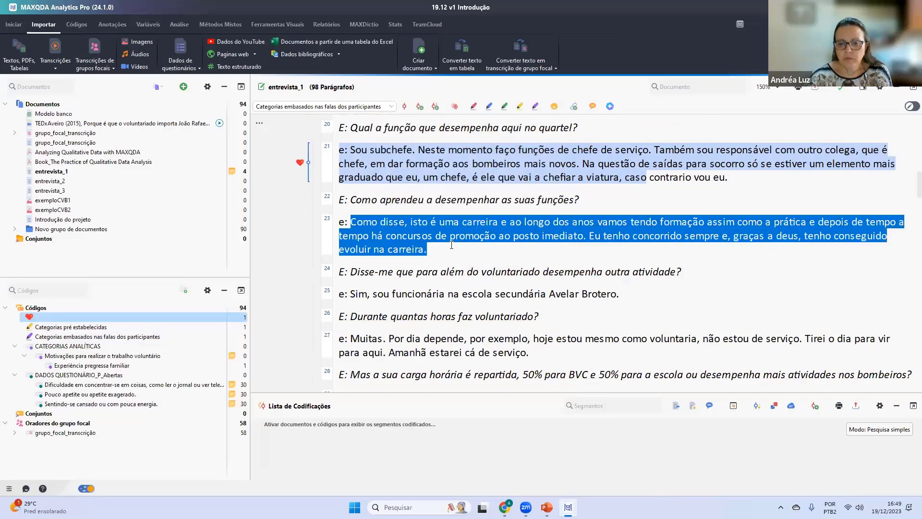
{"action": "left_click", "coordinate": [487, 269]}
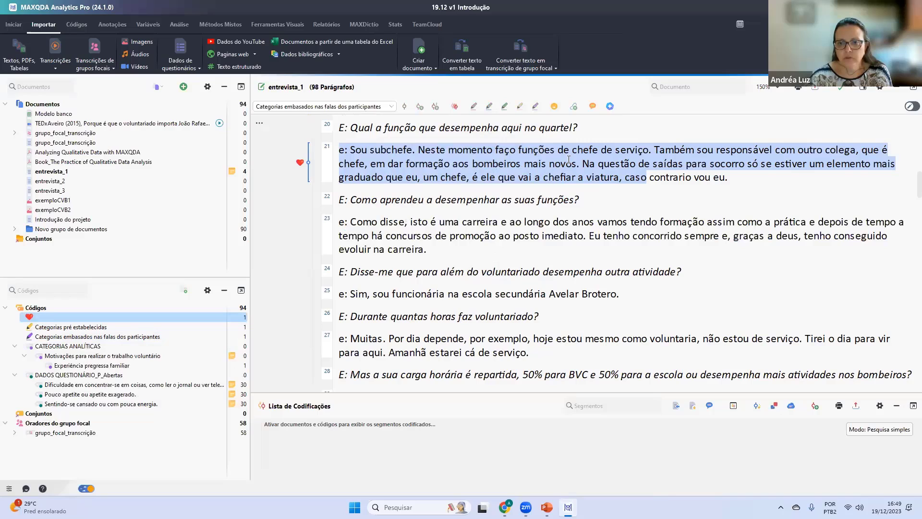
Turn on paraphrase mode and paraphrase the passage from "O meu marido" in paragraph 9 through the end of paragraph 13 as "gjlçgjrjgit".
{"action": "left_click", "coordinate": [594, 106]}
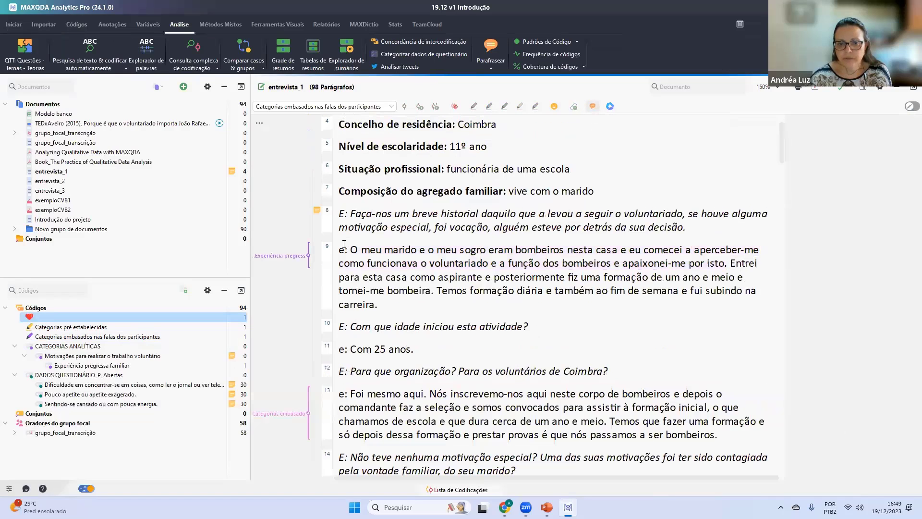
{"action": "scroll", "coordinate": [361, 259], "scroll_direction": "down", "scroll_amount": 3}
{"action": "scroll", "coordinate": [361, 259], "scroll_direction": "down", "scroll_amount": 2}
{"action": "scroll", "coordinate": [359, 181], "scroll_direction": "up", "scroll_amount": 2}
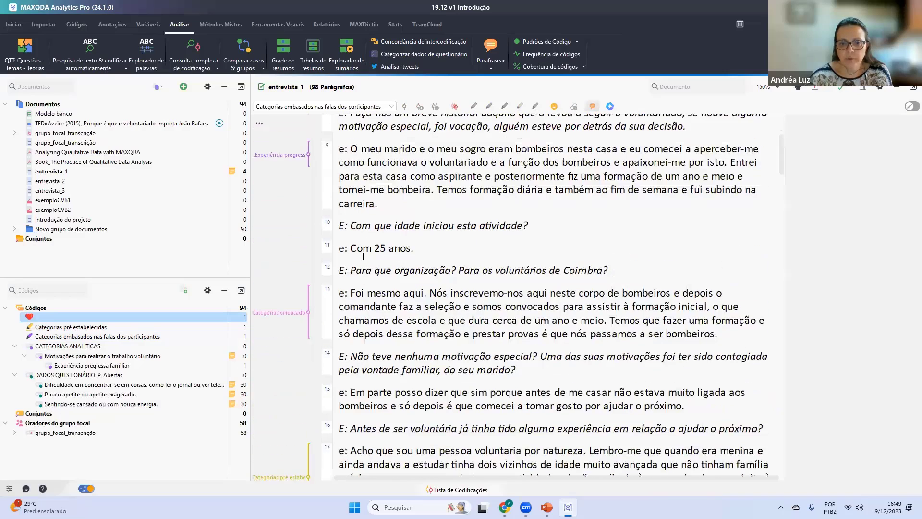
{"action": "left_click_drag", "start_coordinate": [354, 162], "coordinate": [733, 348]}
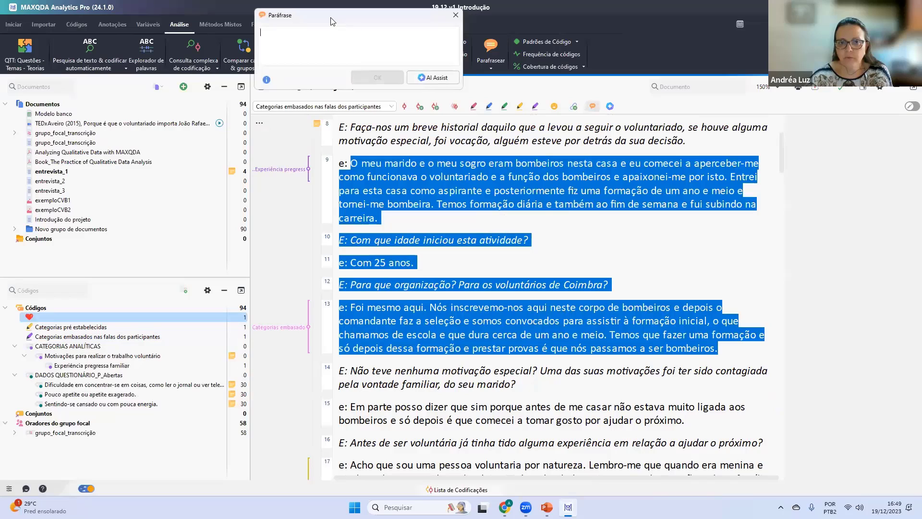
{"action": "left_click_drag", "start_coordinate": [332, 19], "coordinate": [415, 196]}
{"action": "type", "text": "gjlçgjrjgit"}
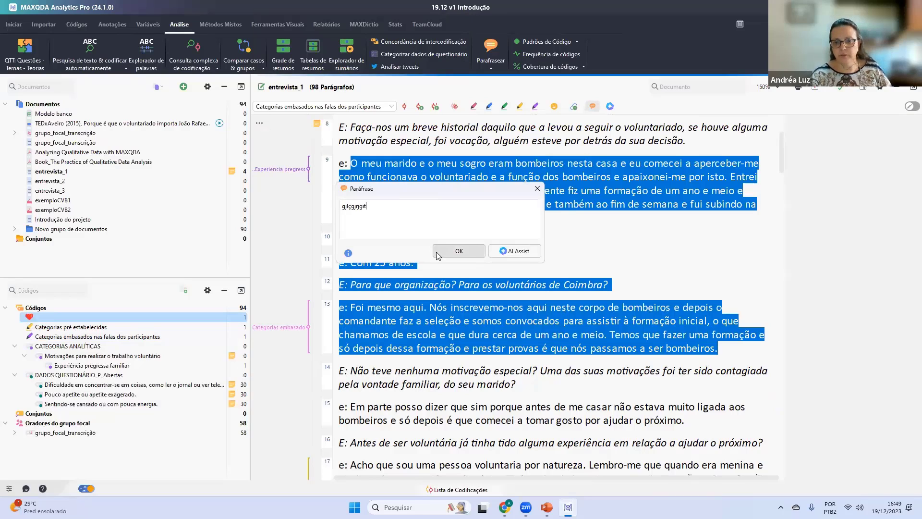
{"action": "left_click", "coordinate": [459, 251]}
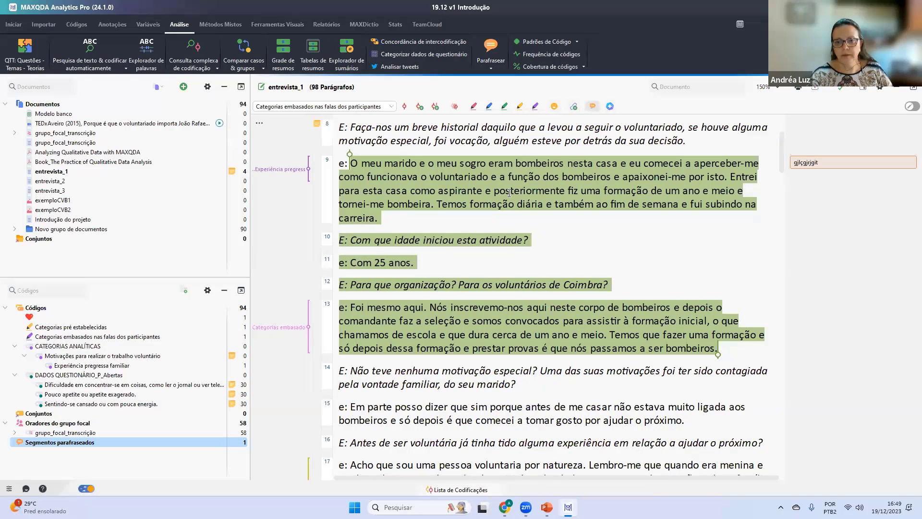
Generate an AI Assist paraphrase in Portuguese for the passage from the start of paragraph 14 to "É termos qu" in paragraph 19.
{"action": "right_click", "coordinate": [426, 180]}
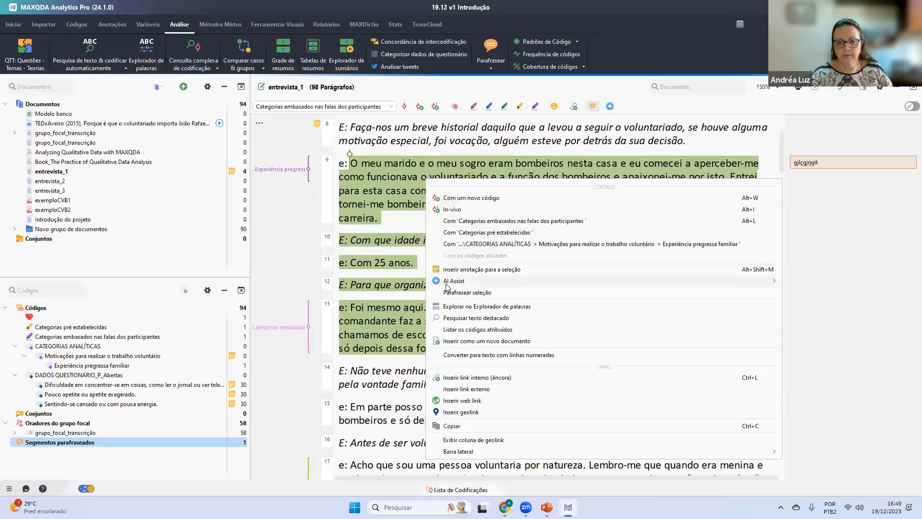
{"action": "left_click", "coordinate": [393, 249]}
{"action": "scroll", "coordinate": [393, 248], "scroll_direction": "down", "scroll_amount": 3}
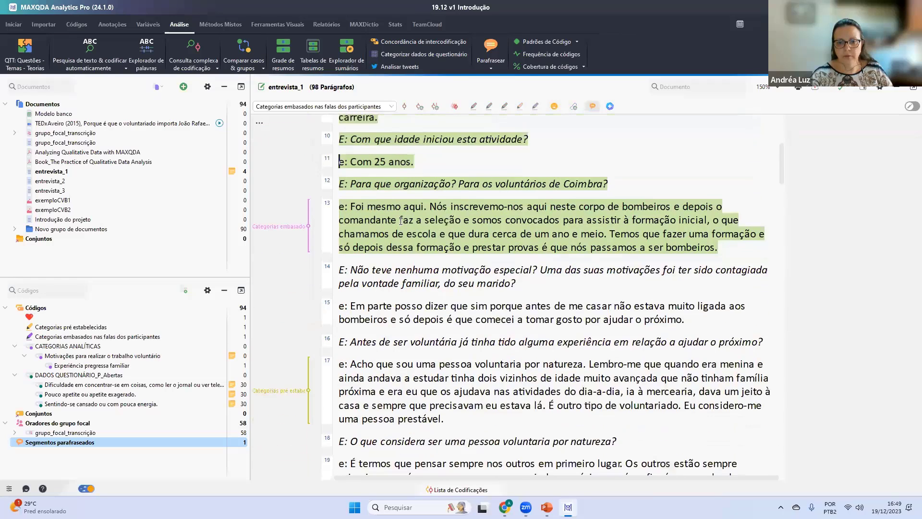
{"action": "left_click_drag", "start_coordinate": [390, 225], "coordinate": [405, 434]}
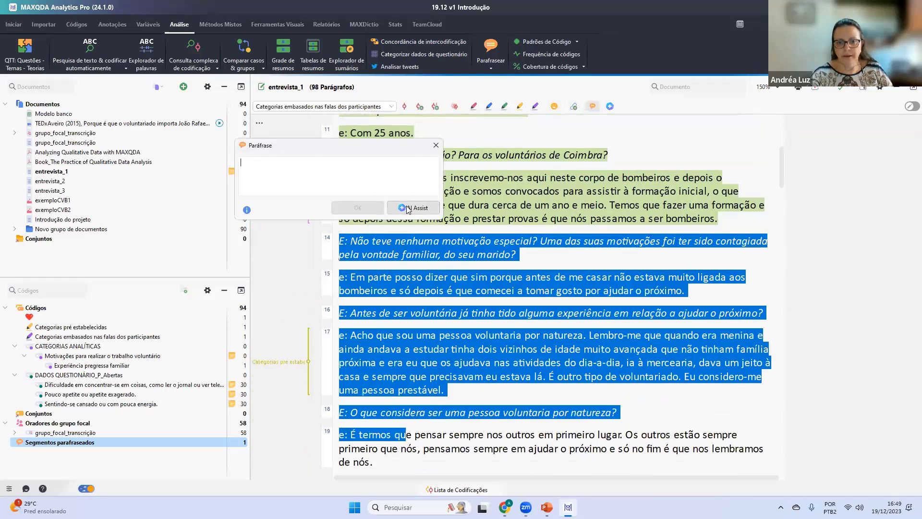
{"action": "left_click", "coordinate": [430, 210]}
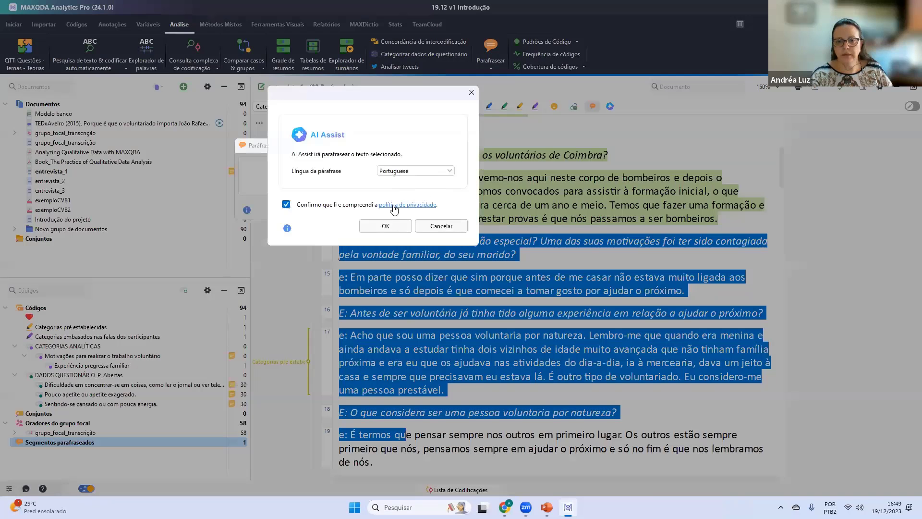
{"action": "left_click", "coordinate": [386, 225]}
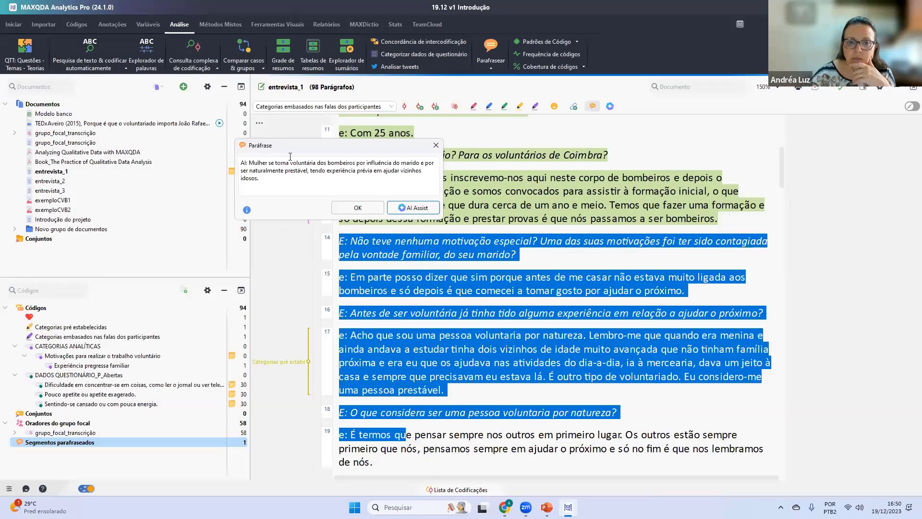
Accept the AI-generated paraphrase for paragraphs 14 to 19 and turn off paraphrase mode.
{"action": "left_click", "coordinate": [358, 207]}
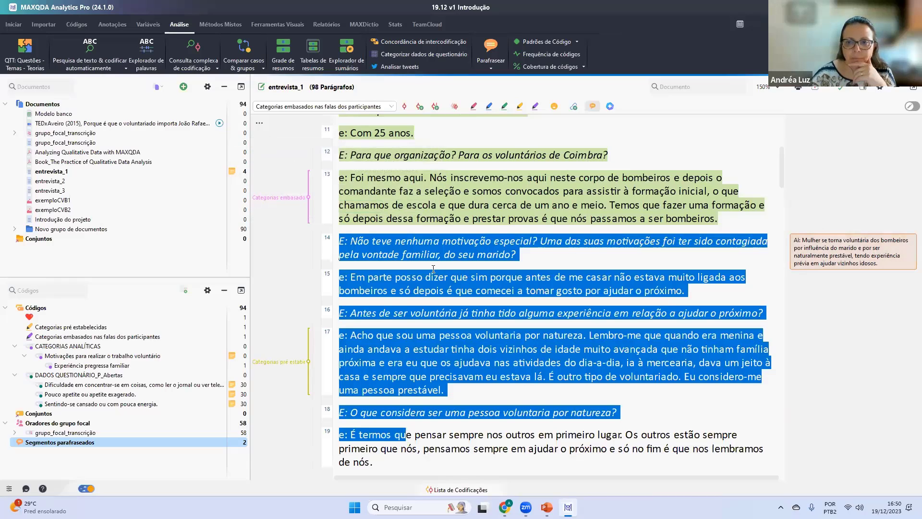
{"action": "scroll", "coordinate": [337, 246], "scroll_direction": "down", "scroll_amount": 5}
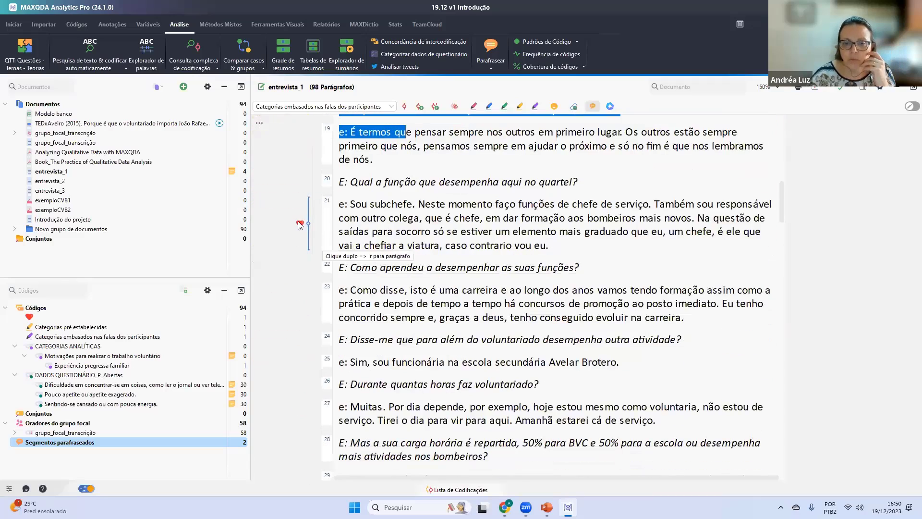
{"action": "left_click_drag", "start_coordinate": [341, 202], "coordinate": [384, 408]}
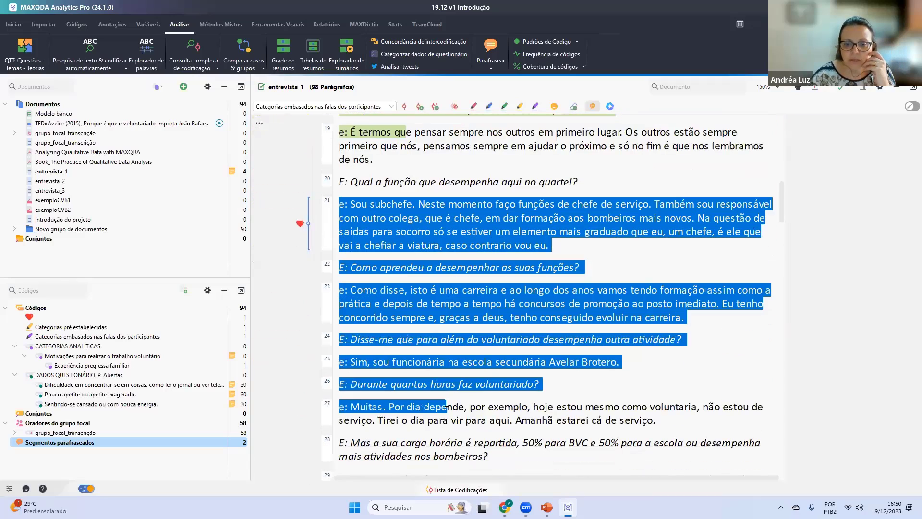
{"action": "right_click", "coordinate": [398, 244]}
{"action": "key", "text": "Escape"}
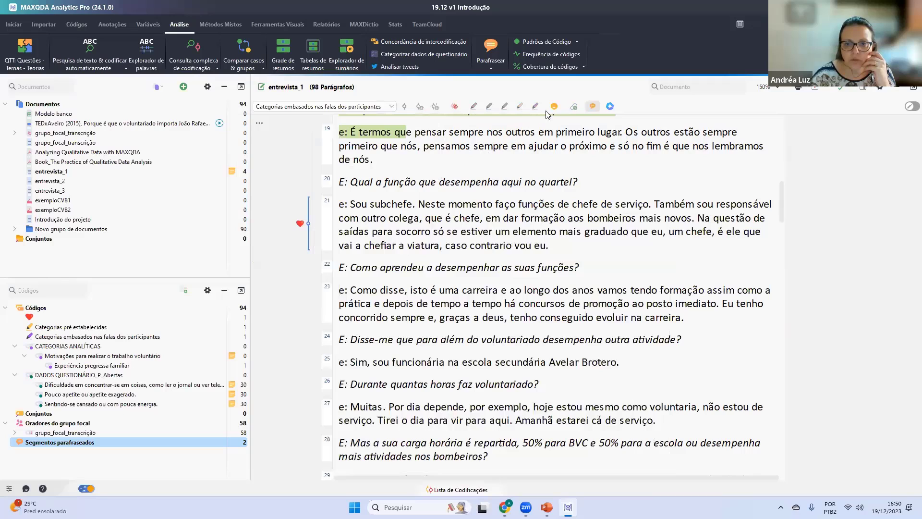
{"action": "left_click", "coordinate": [594, 107]}
Attach a memo with the text "djslçjgaslçgjslçgjslçkjgçaslkdjglçasjgçalsgjksfhhf" to the passage starting at "omo aprendeu" in paragraph 22 and extending past paragraph 29.
{"action": "left_click_drag", "start_coordinate": [356, 268], "coordinate": [614, 475]}
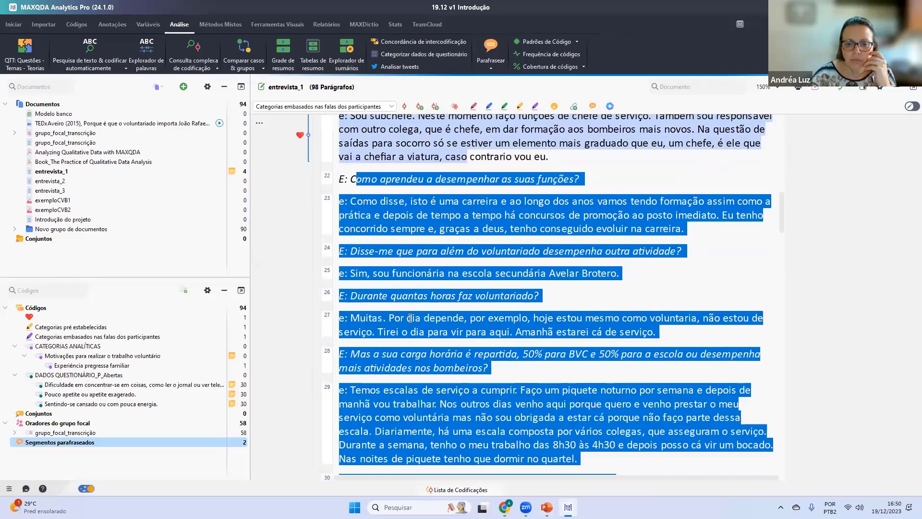
{"action": "right_click", "coordinate": [394, 220]}
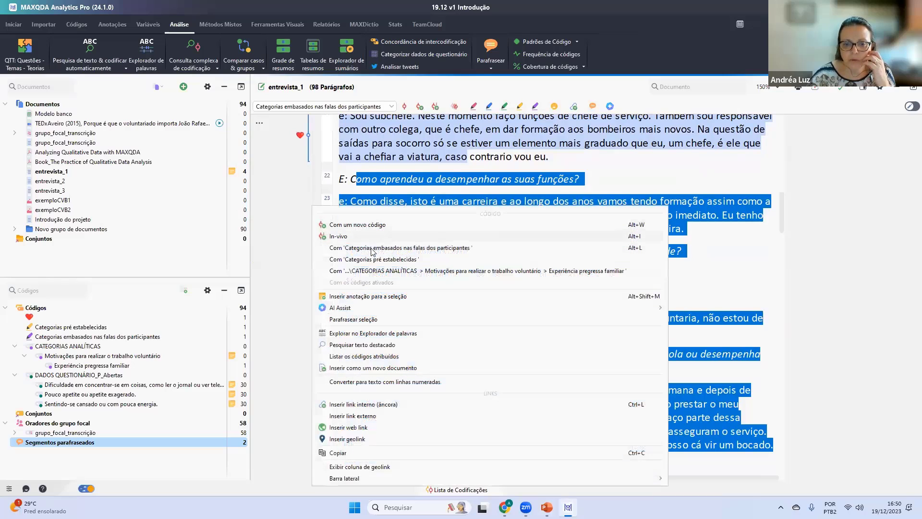
{"action": "left_click", "coordinate": [347, 296]}
{"action": "left_click", "coordinate": [302, 242]}
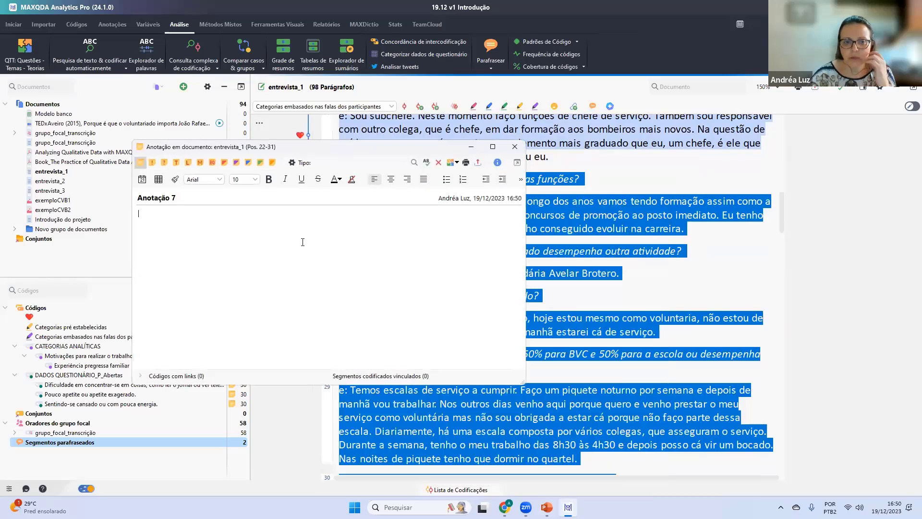
{"action": "type", "text": "djslçjgaslçgjslçgjslçkjg"}
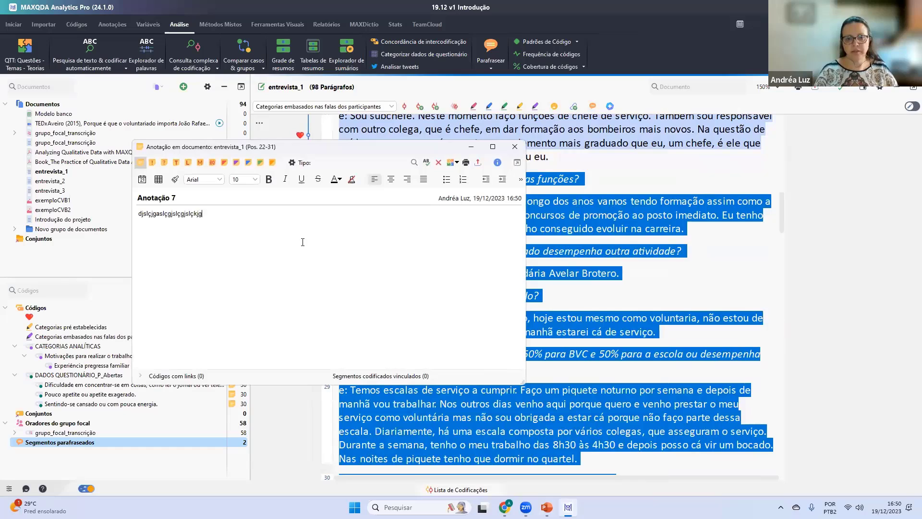
{"action": "type", "text": "çaslkdjglçasjgçalsgjksfhhf"}
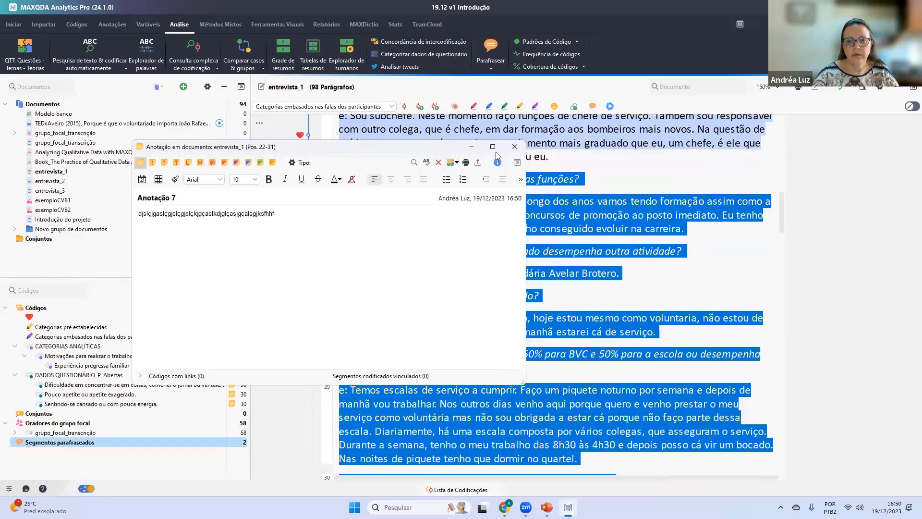
{"action": "left_click", "coordinate": [515, 147]}
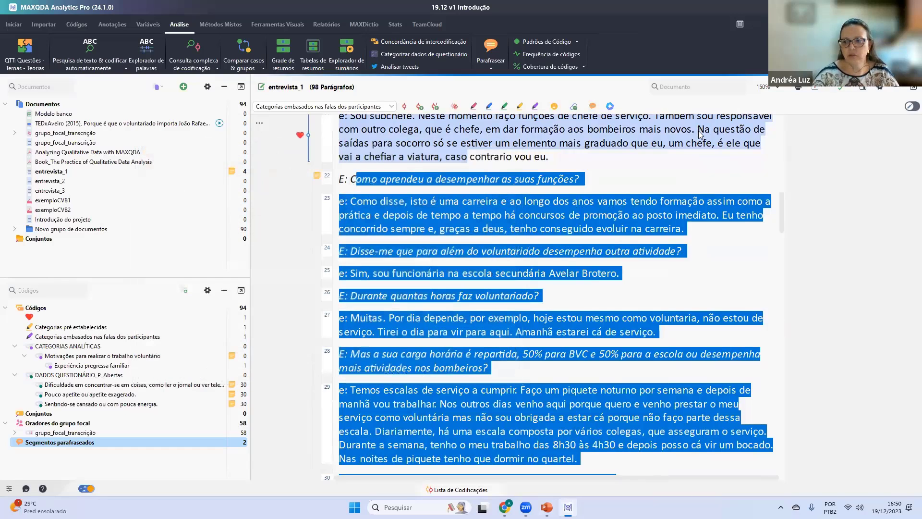
Show the memos alongside the paraphrases in the sidebar of entrevista_1 and check how they appear next to the text.
{"action": "scroll", "coordinate": [856, 190], "scroll_direction": "up", "scroll_amount": 3}
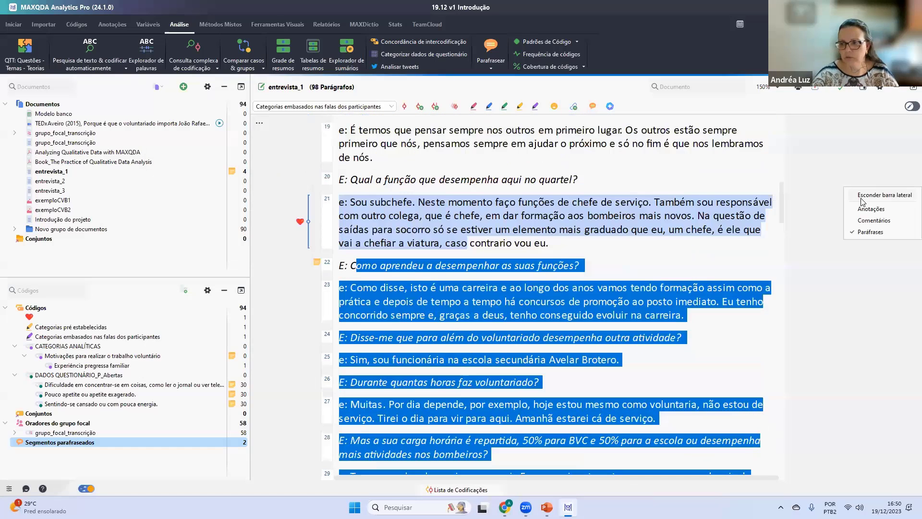
{"action": "right_click", "coordinate": [861, 212]}
{"action": "left_click", "coordinate": [865, 221]}
{"action": "right_click", "coordinate": [816, 210]}
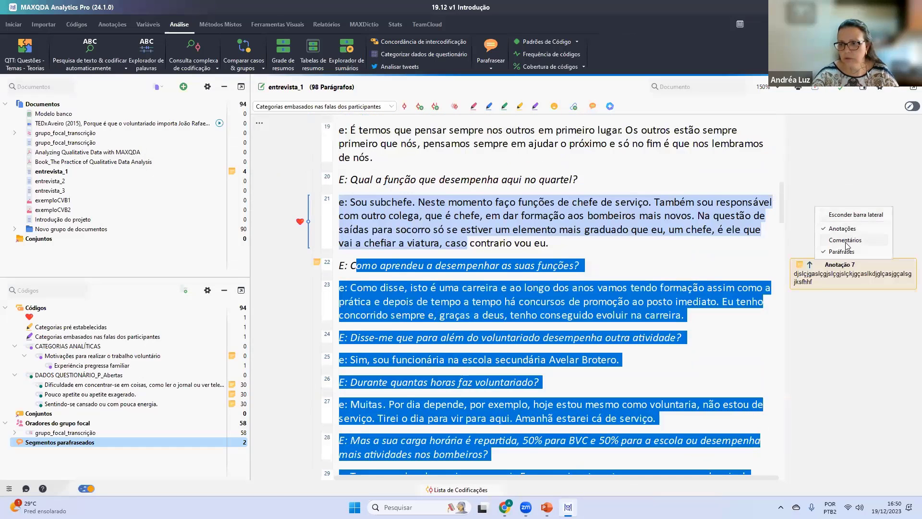
{"action": "scroll", "coordinate": [851, 260], "scroll_direction": "up", "scroll_amount": 1}
{"action": "scroll", "coordinate": [851, 259], "scroll_direction": "up", "scroll_amount": 5}
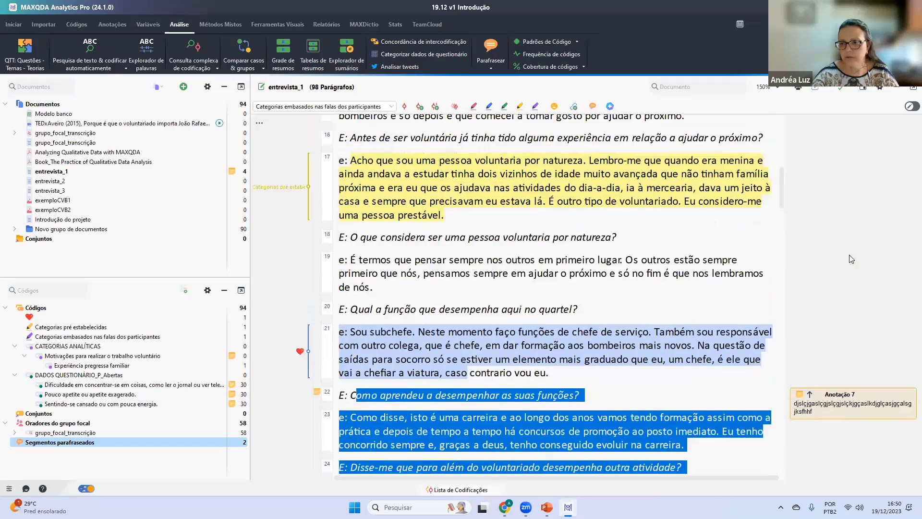
{"action": "scroll", "coordinate": [827, 233], "scroll_direction": "down", "scroll_amount": 7}
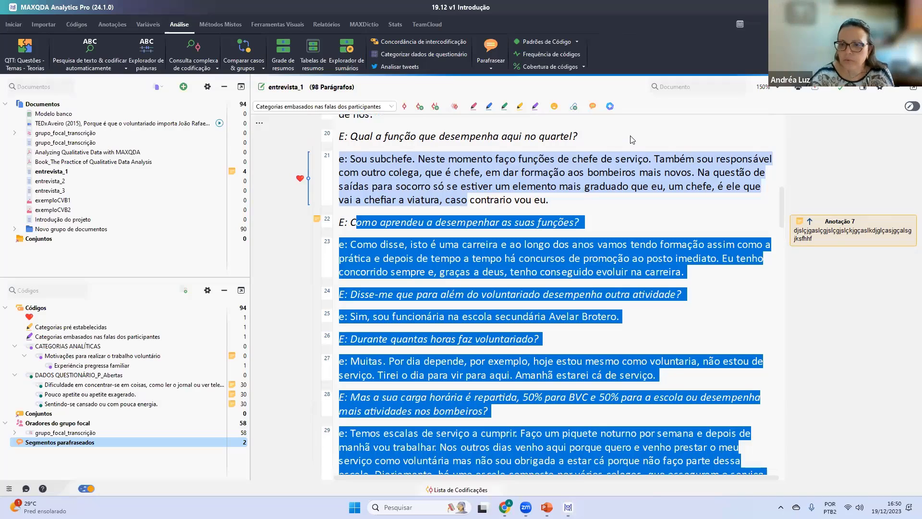
Open the image exemploCVB1 and code a rectangle from the front volunteer's head to the woman's hands with "Experiência pregressa familiar".
{"action": "double_click", "coordinate": [91, 202]}
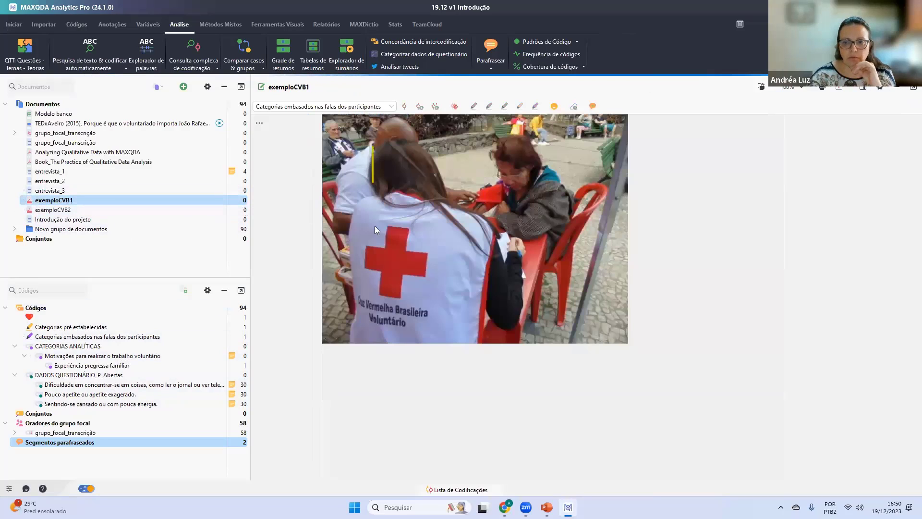
{"action": "left_click_drag", "start_coordinate": [375, 226], "coordinate": [540, 295]}
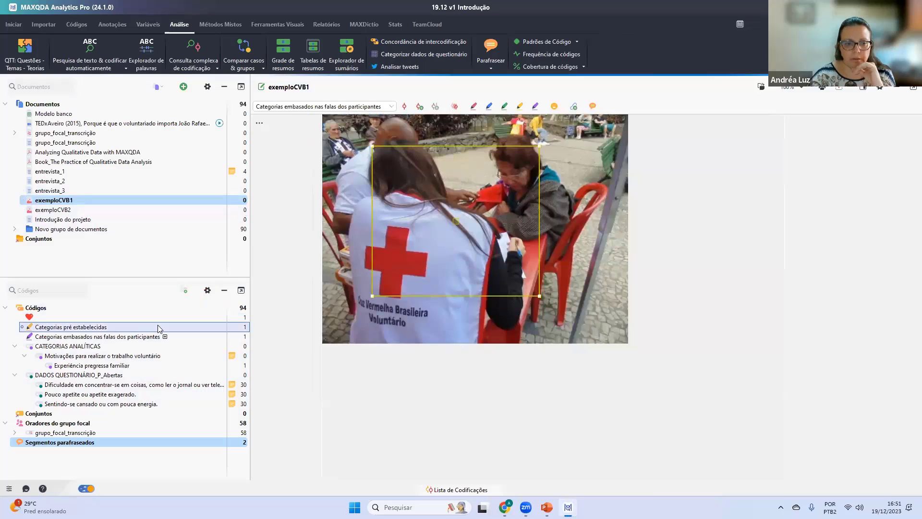
{"action": "left_click", "coordinate": [142, 366]}
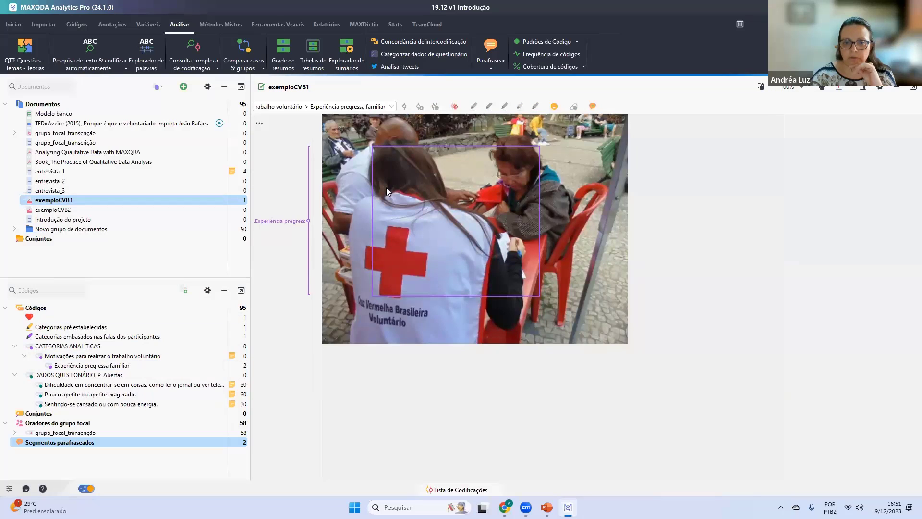
{"action": "left_click_drag", "start_coordinate": [342, 121], "coordinate": [332, 193]}
{"action": "left_click_drag", "start_coordinate": [539, 295], "coordinate": [595, 339]}
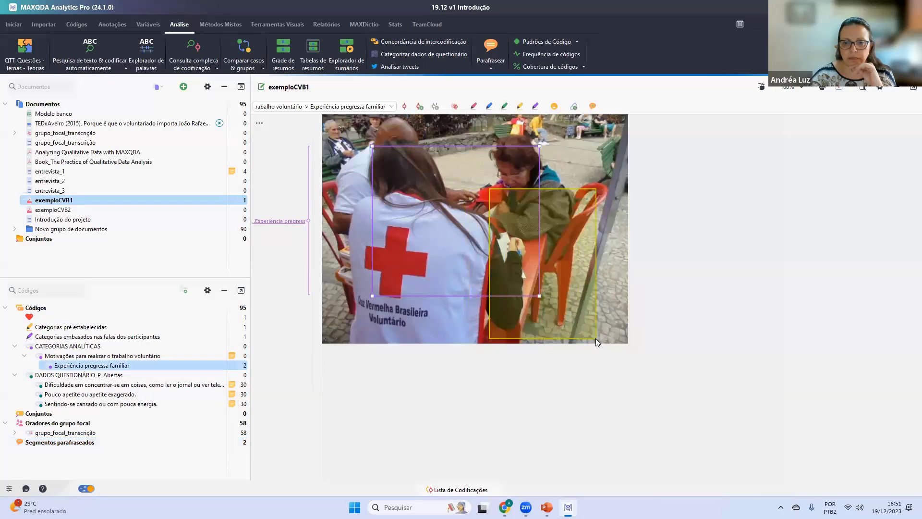
{"action": "left_click", "coordinate": [521, 321]}
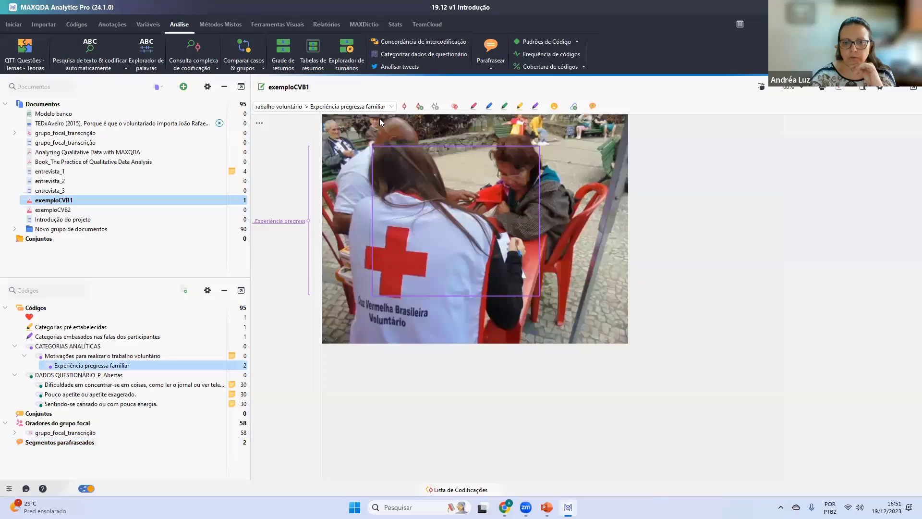
{"action": "left_click_drag", "start_coordinate": [348, 288], "coordinate": [609, 300]}
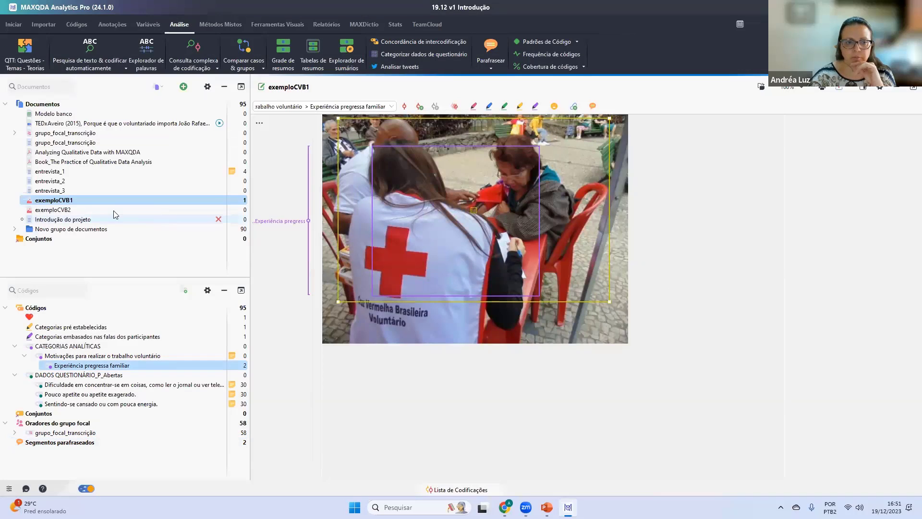
Open the TEDxAveiro (2015) video, code the clip from 0:00:03.0 to 0:00:18.9 with "Experiência pregressa familiar", and close the multimedia viewer.
{"action": "mouse_move", "coordinate": [109, 220]}
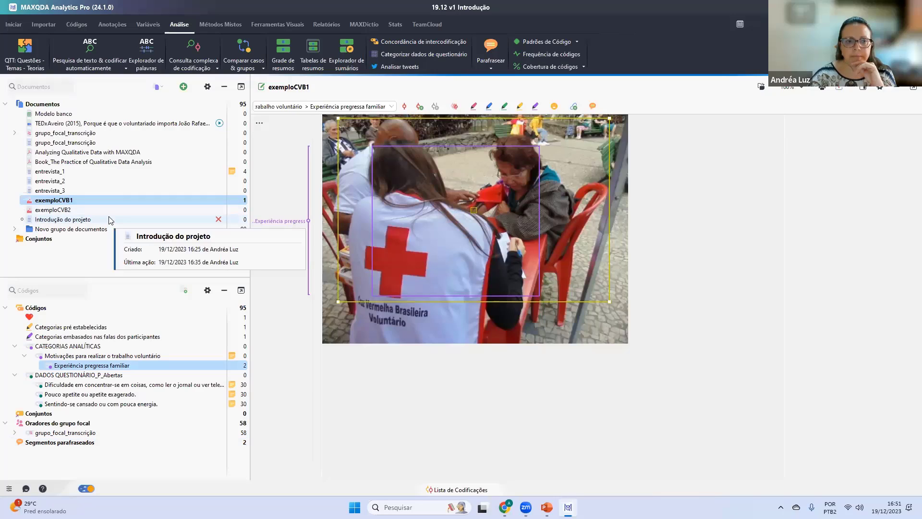
{"action": "mouse_move", "coordinate": [50, 139]}
{"action": "double_click", "coordinate": [58, 124]}
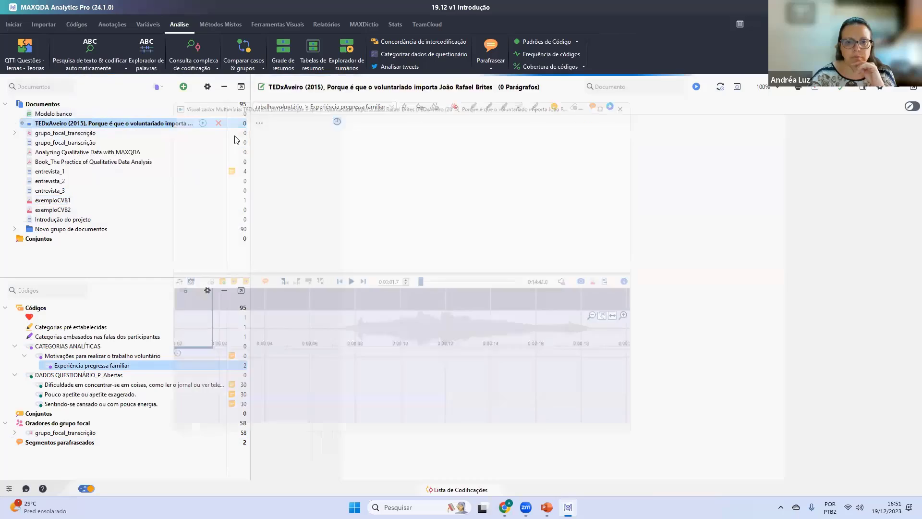
{"action": "left_click_drag", "start_coordinate": [283, 336], "coordinate": [587, 349]}
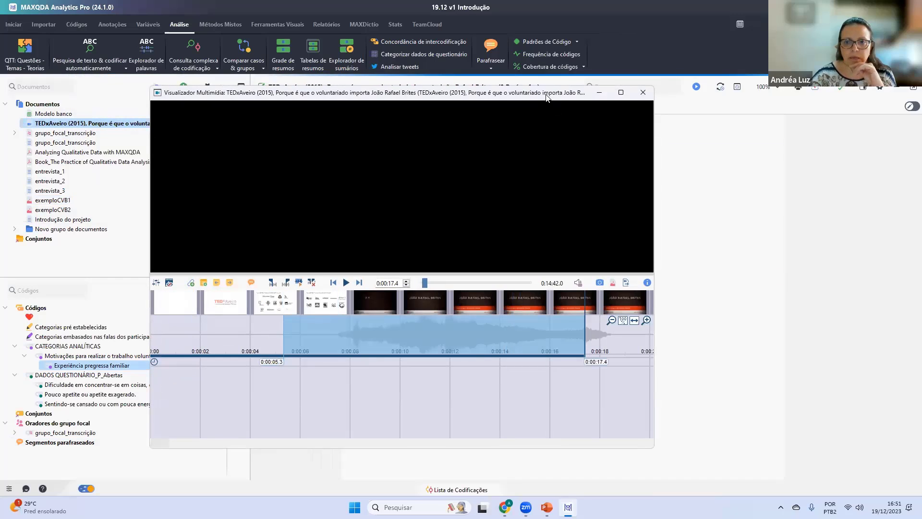
{"action": "left_click_drag", "start_coordinate": [547, 96], "coordinate": [613, 67]}
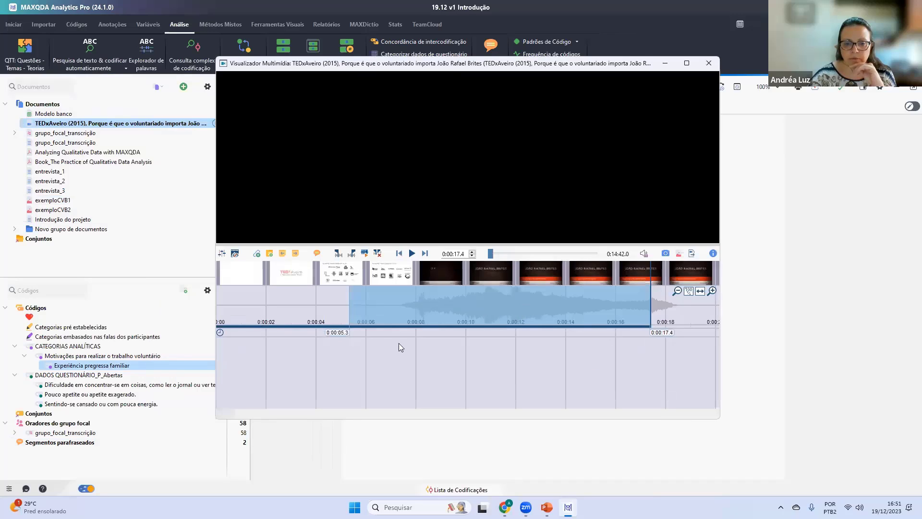
{"action": "left_click_drag", "start_coordinate": [291, 303], "coordinate": [690, 333]}
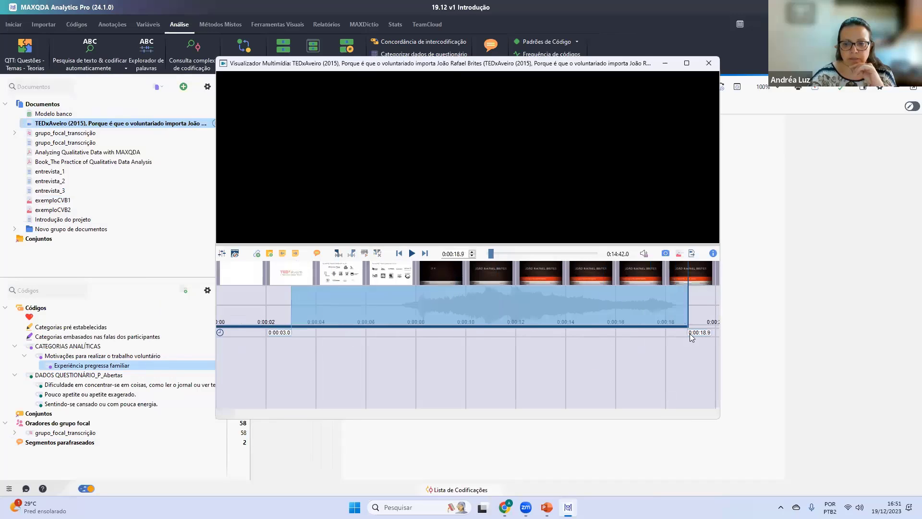
{"action": "left_click_drag", "start_coordinate": [643, 316], "coordinate": [122, 367]}
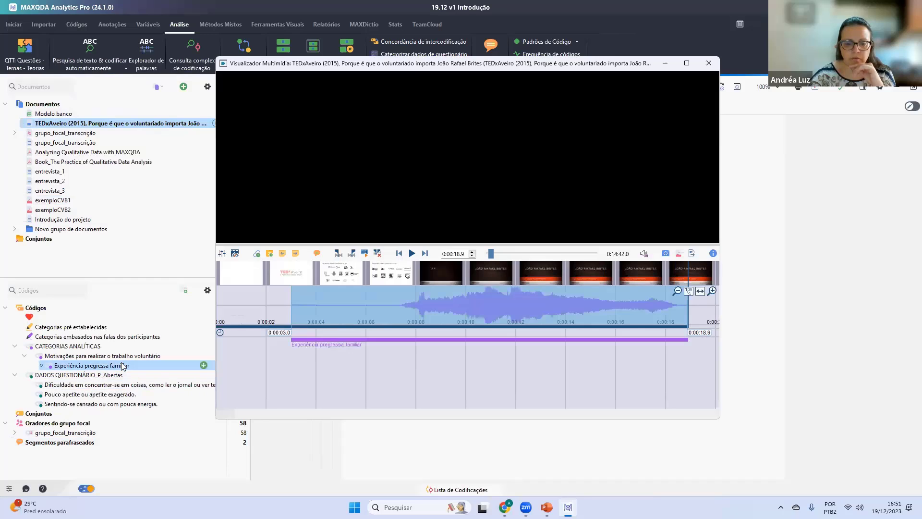
{"action": "left_click", "coordinate": [717, 63]}
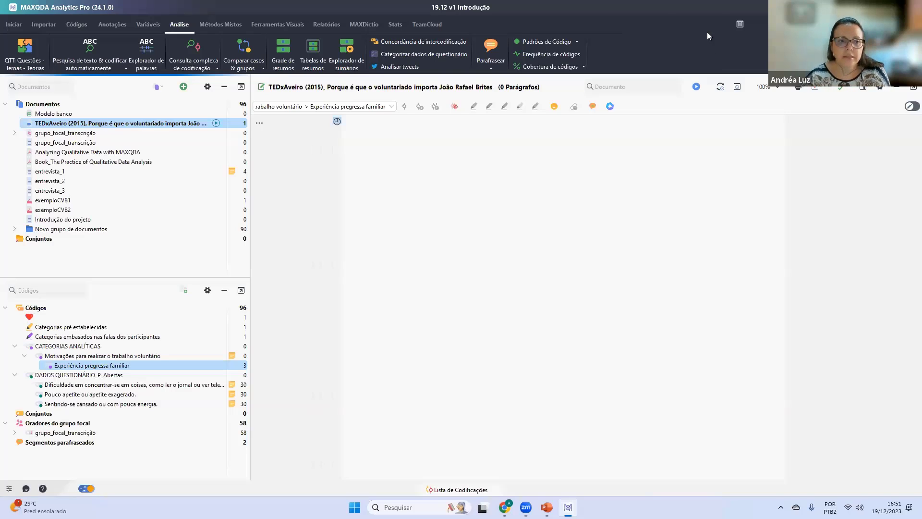
Start transcribing the TEDxAveiro video automatically with MAXQDA Transcription and proceed to the TeamCloud login page in the browser.
{"action": "right_click", "coordinate": [125, 124]}
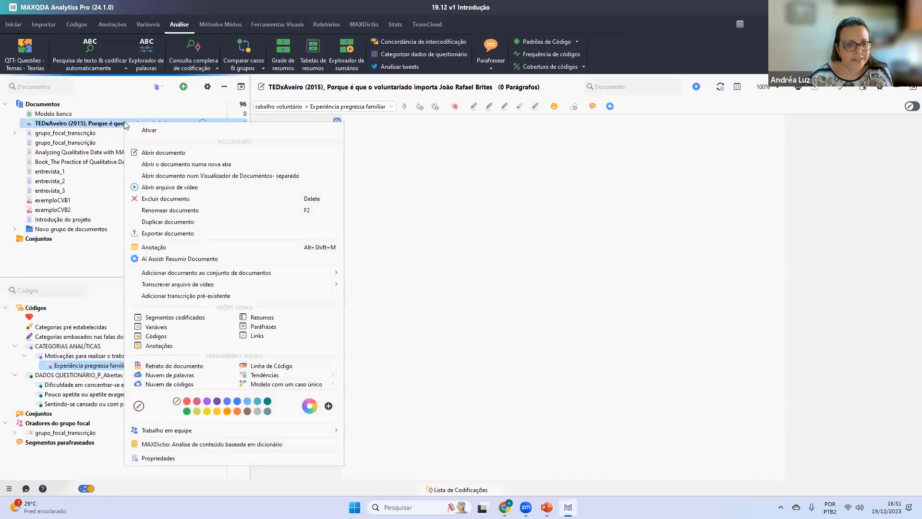
{"action": "mouse_move", "coordinate": [165, 288]}
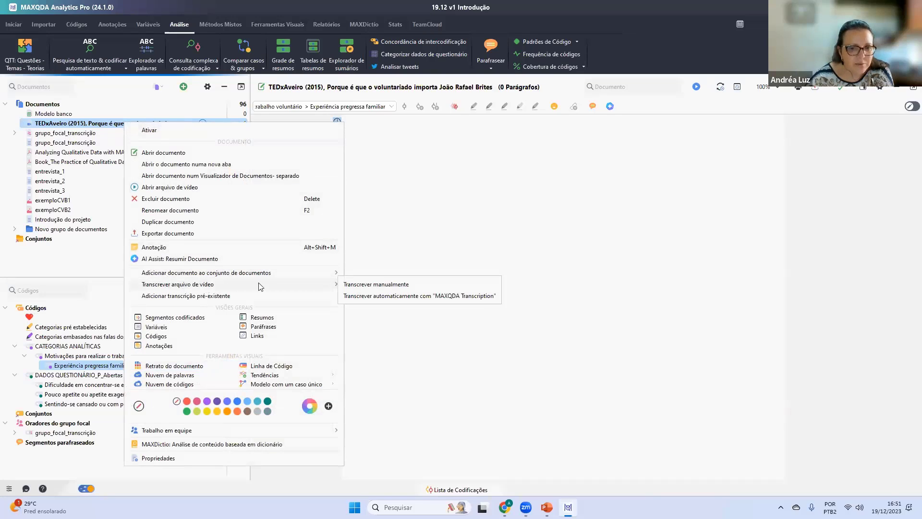
{"action": "left_click", "coordinate": [377, 296]}
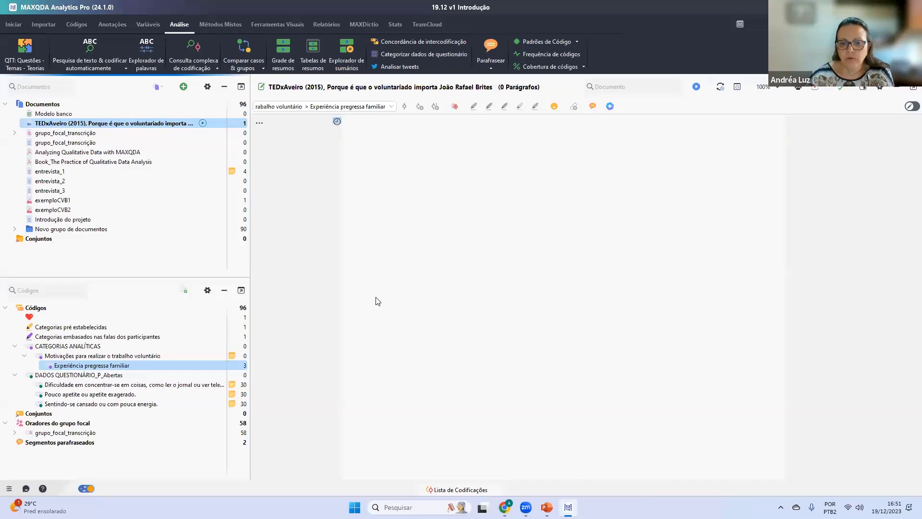
{"action": "left_click", "coordinate": [424, 337]}
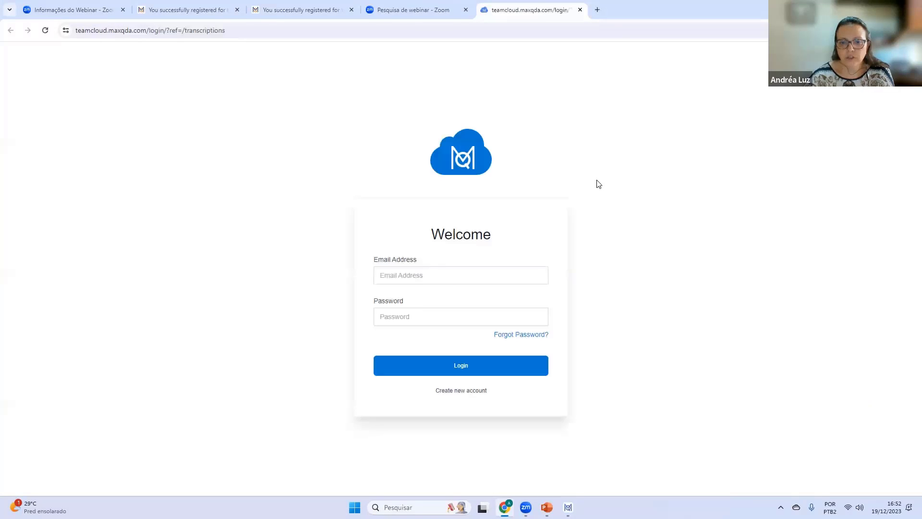
Log in to TeamCloud with the account e-mail address and password, and open the Transcription area.
{"action": "left_click", "coordinate": [454, 274]}
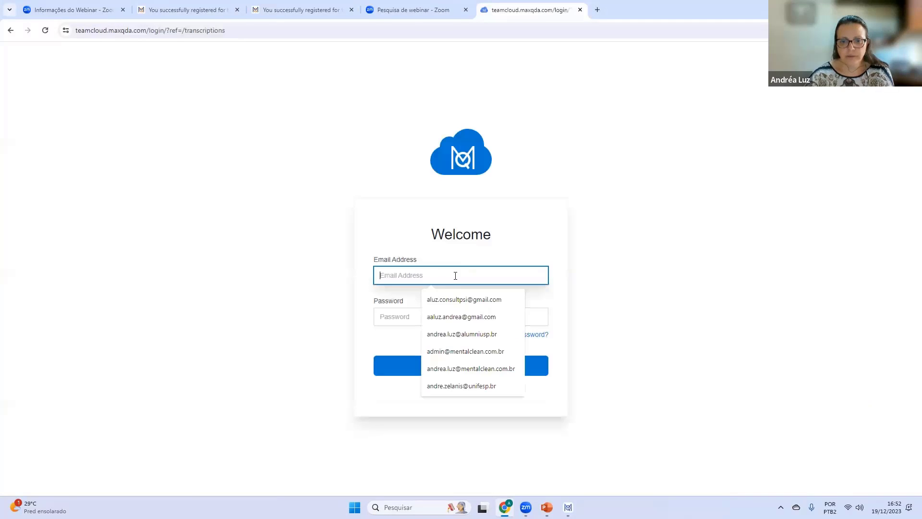
{"action": "left_click", "coordinate": [399, 270]}
{"action": "left_click", "coordinate": [431, 296]}
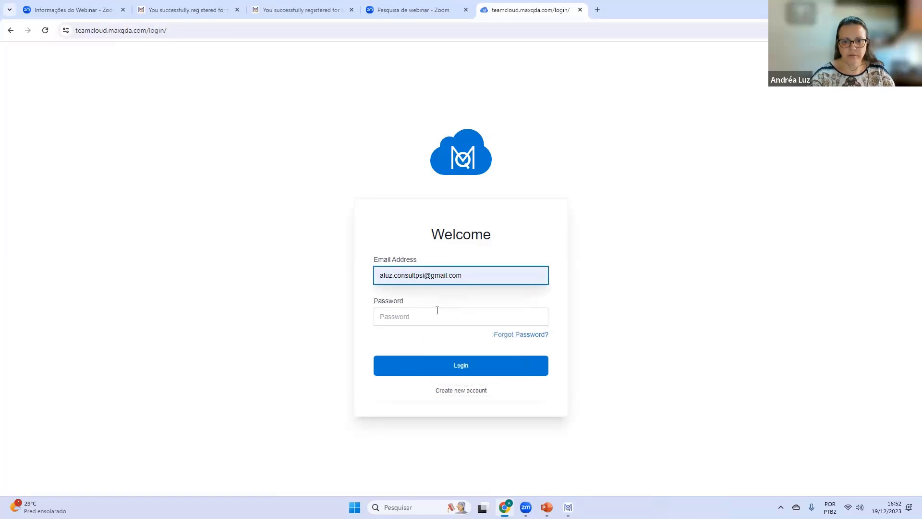
{"action": "left_click", "coordinate": [436, 310]}
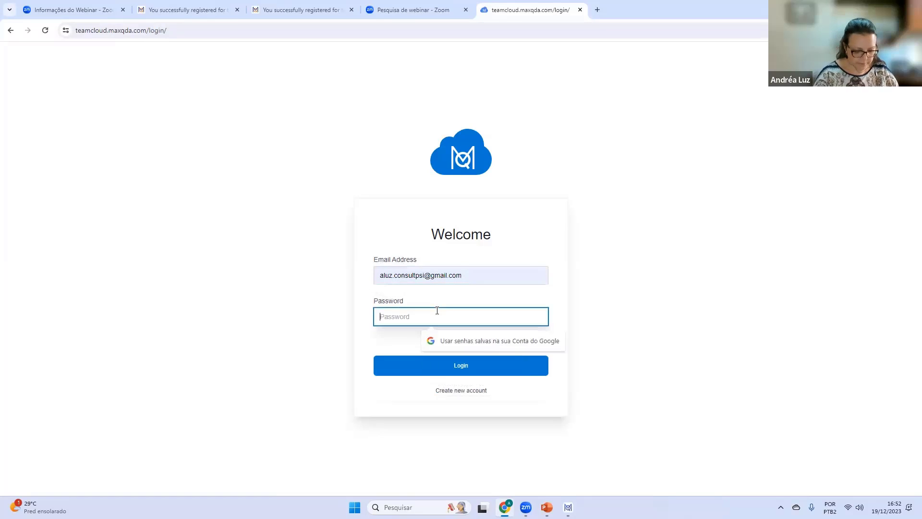
{"action": "type", "text": "•••••••"}
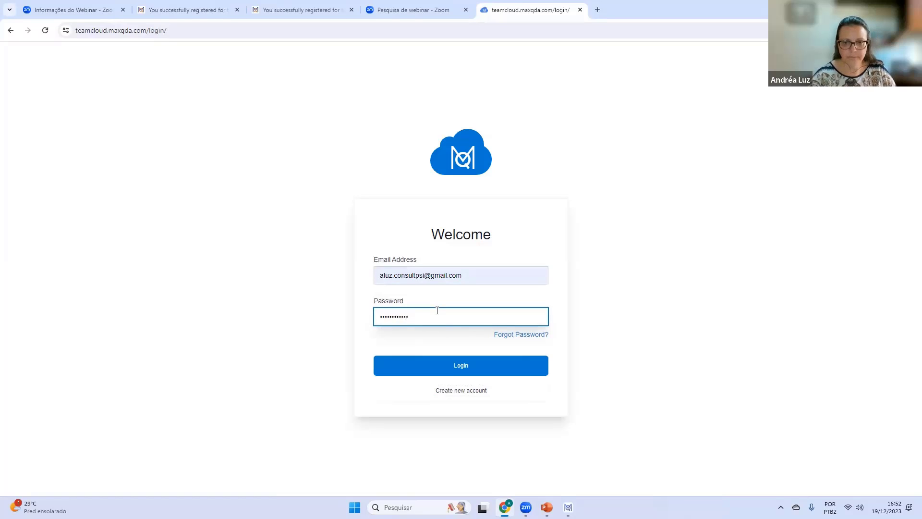
{"action": "left_click", "coordinate": [440, 360]}
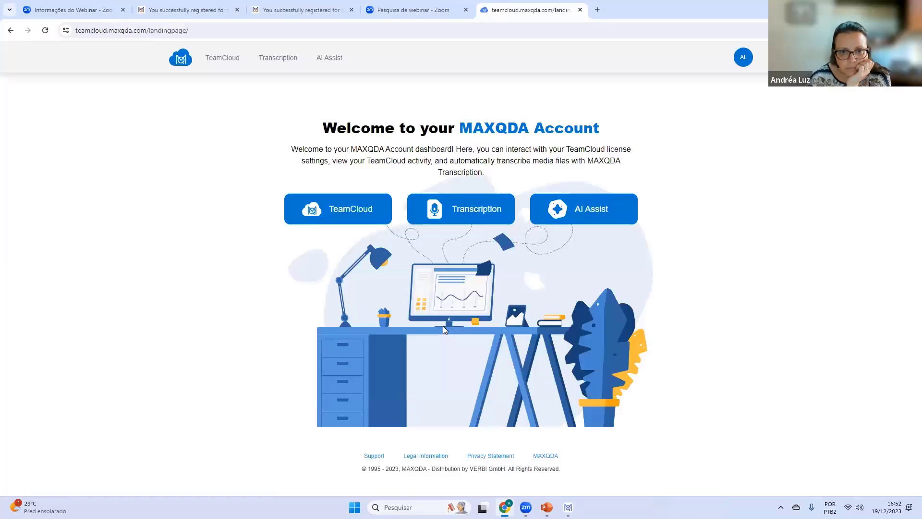
{"action": "left_click", "coordinate": [451, 208]}
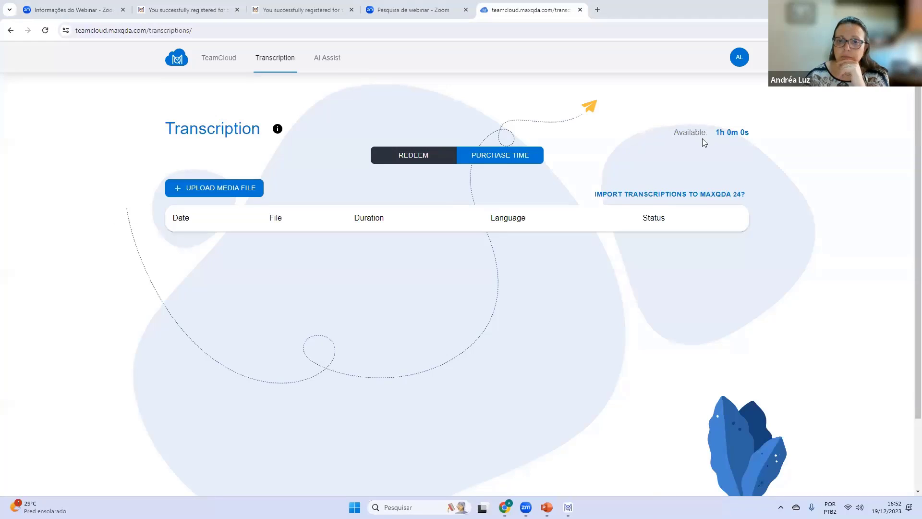
Examine the MAXQDA Transcription package offer for purchasing more time and return to the Transcription overview.
{"action": "left_click", "coordinate": [523, 156]}
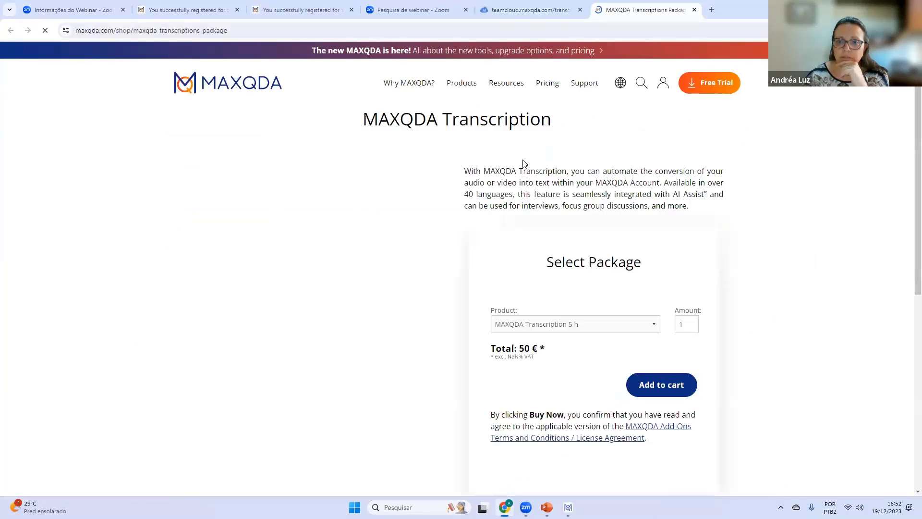
{"action": "scroll", "coordinate": [526, 166], "scroll_direction": "down", "scroll_amount": 2}
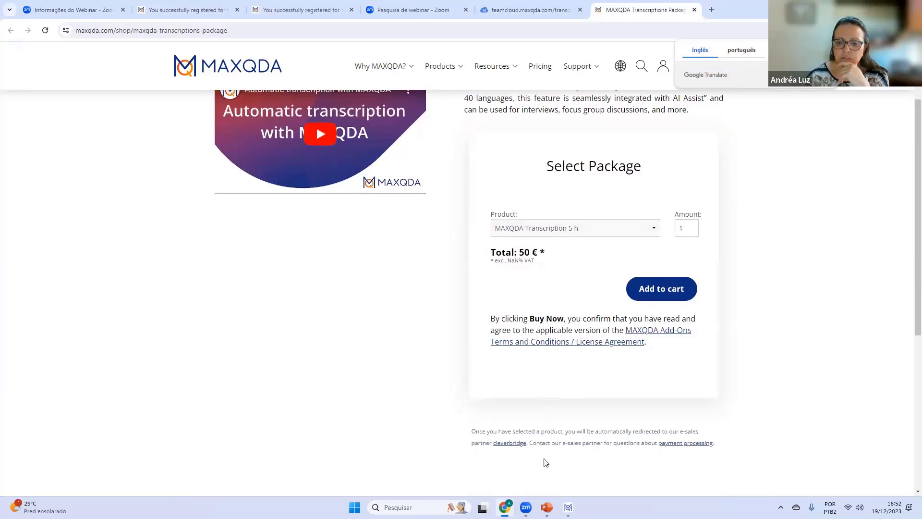
{"action": "mouse_move", "coordinate": [565, 497]}
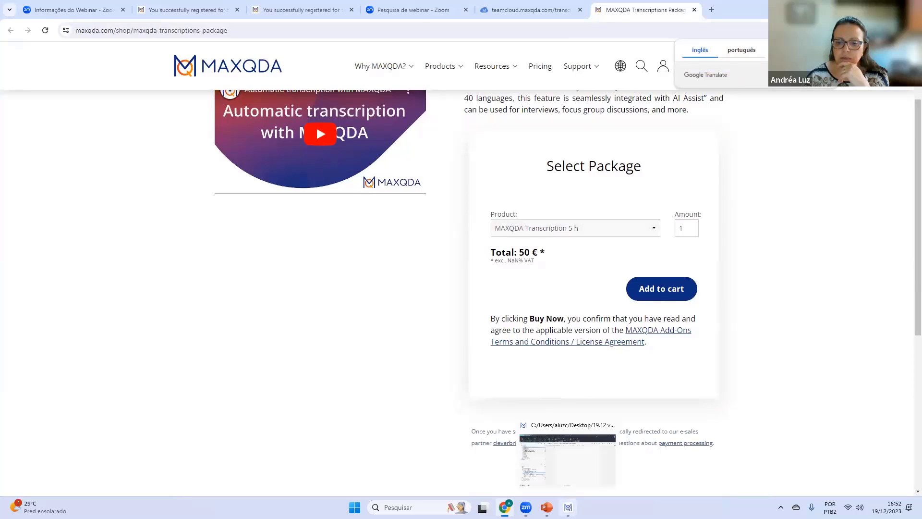
{"action": "left_click", "coordinate": [569, 475]}
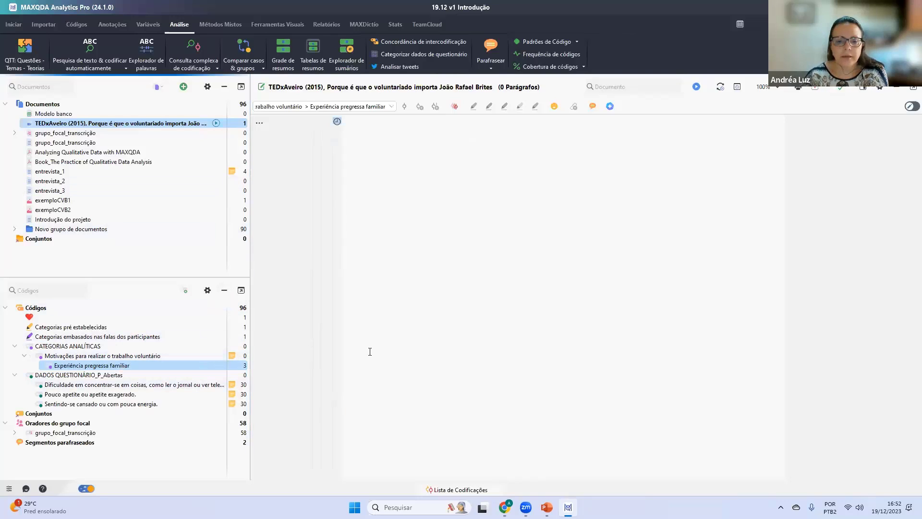
{"action": "mouse_move", "coordinate": [570, 498]}
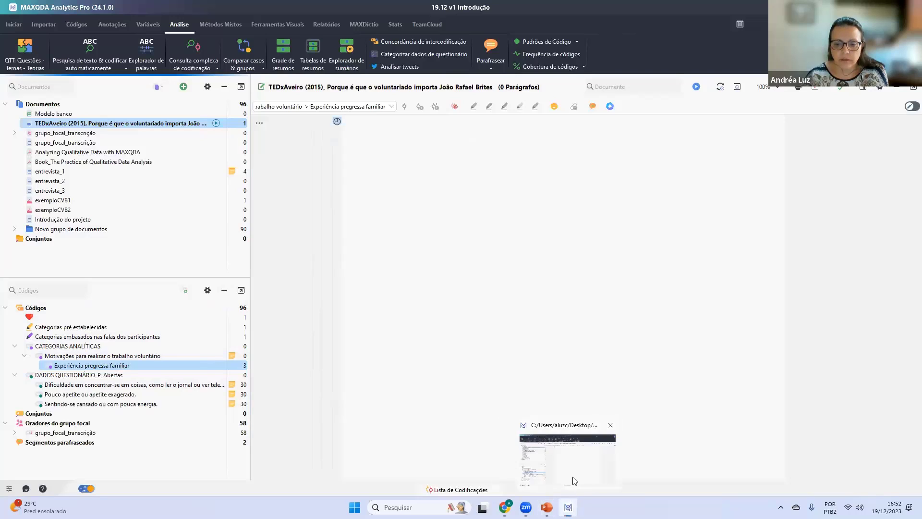
{"action": "mouse_move", "coordinate": [504, 507]}
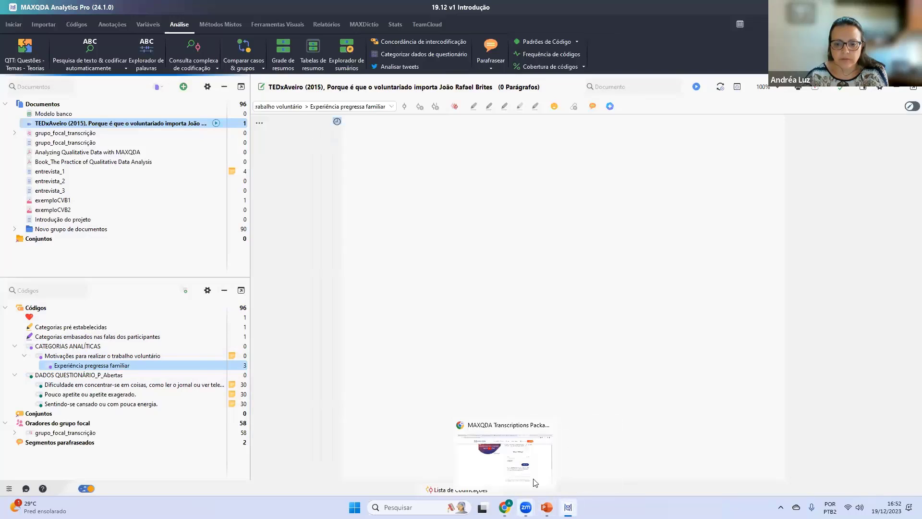
{"action": "left_click", "coordinate": [504, 456]}
{"action": "left_click", "coordinate": [555, 14]}
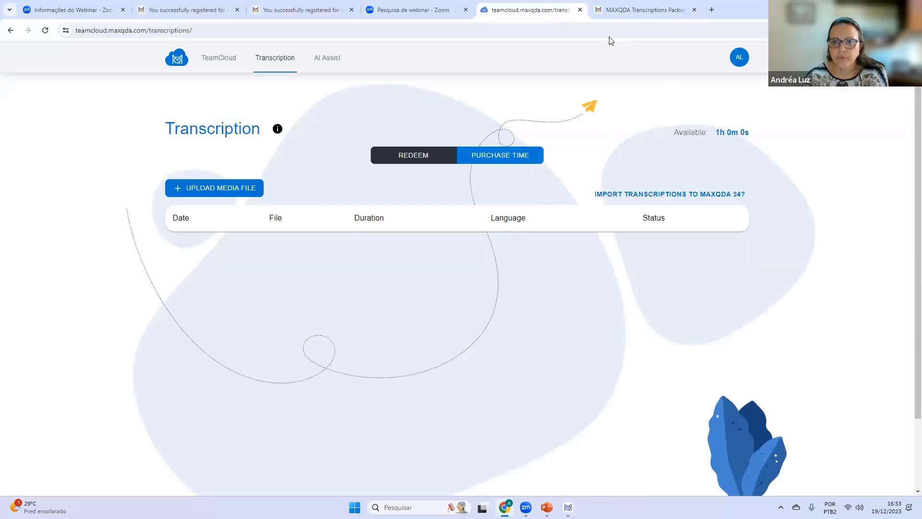
{"action": "left_click", "coordinate": [610, 10]}
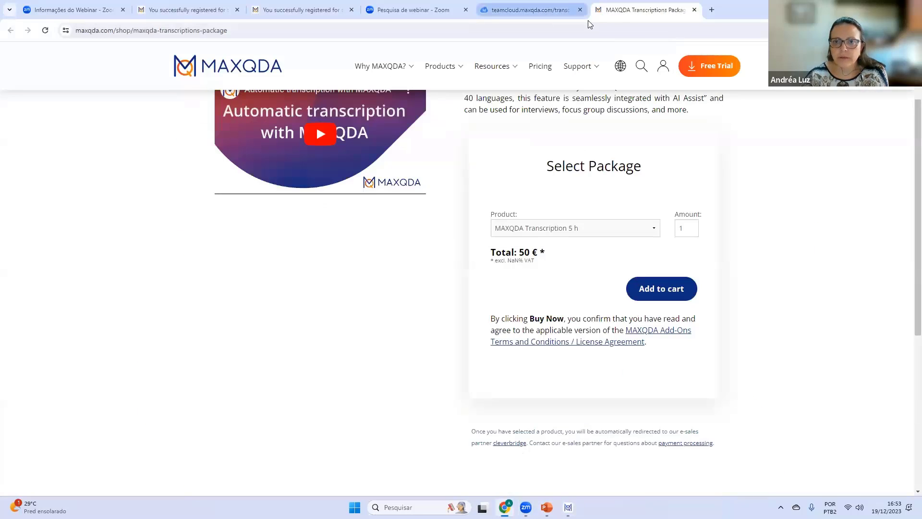
{"action": "left_click", "coordinate": [543, 11]}
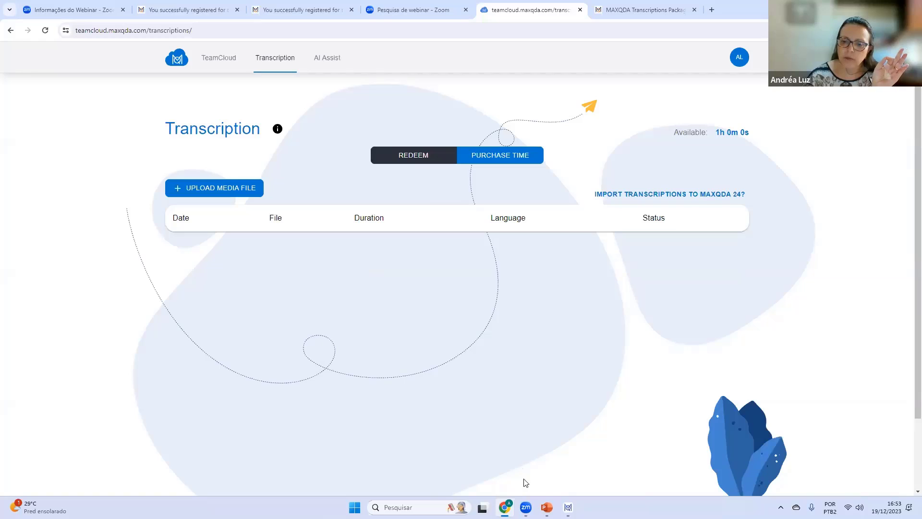
Switch to MAXQDA and review the import sources for transcriptions and focus group transcriptions, including MAXQDA Transcription.
{"action": "left_click", "coordinate": [568, 507]}
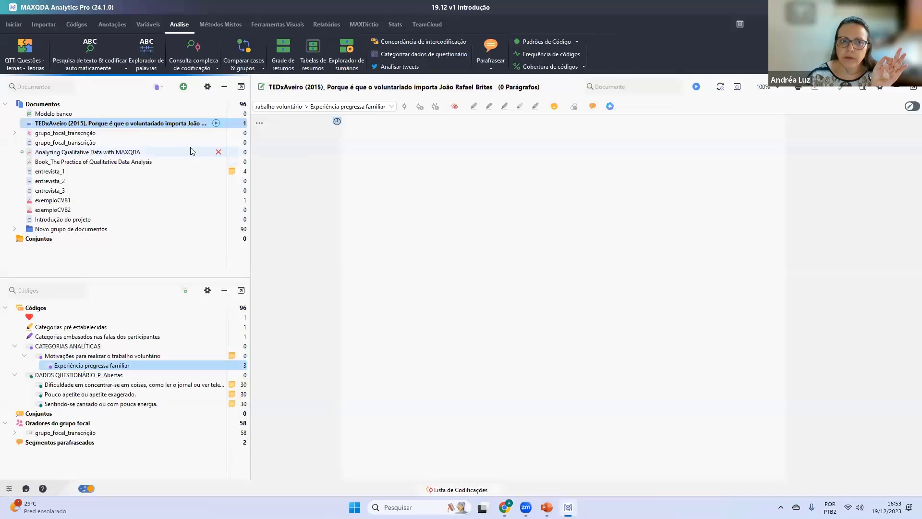
{"action": "left_click", "coordinate": [50, 24]}
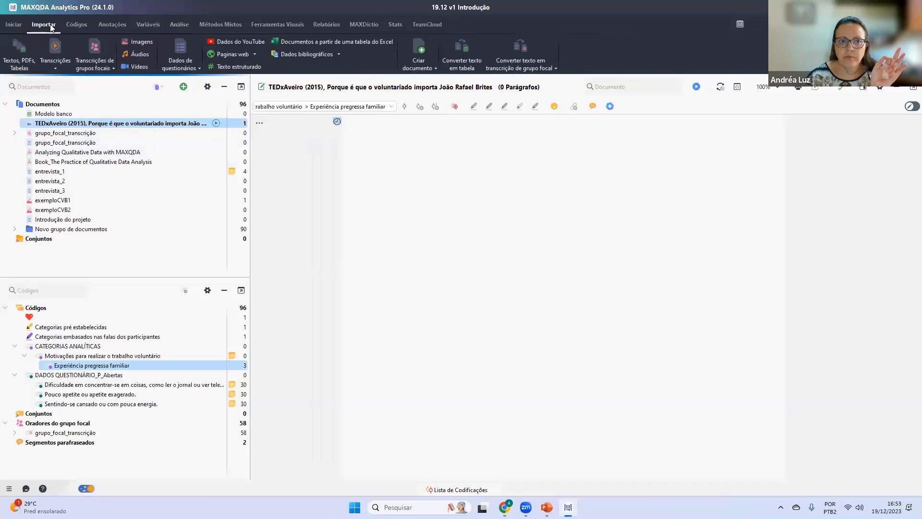
{"action": "left_click", "coordinate": [65, 68]}
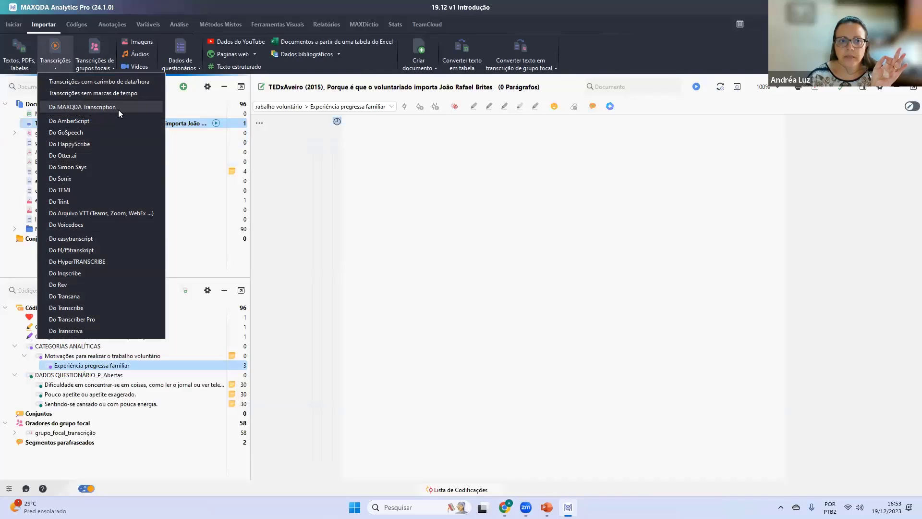
{"action": "left_click", "coordinate": [95, 62]}
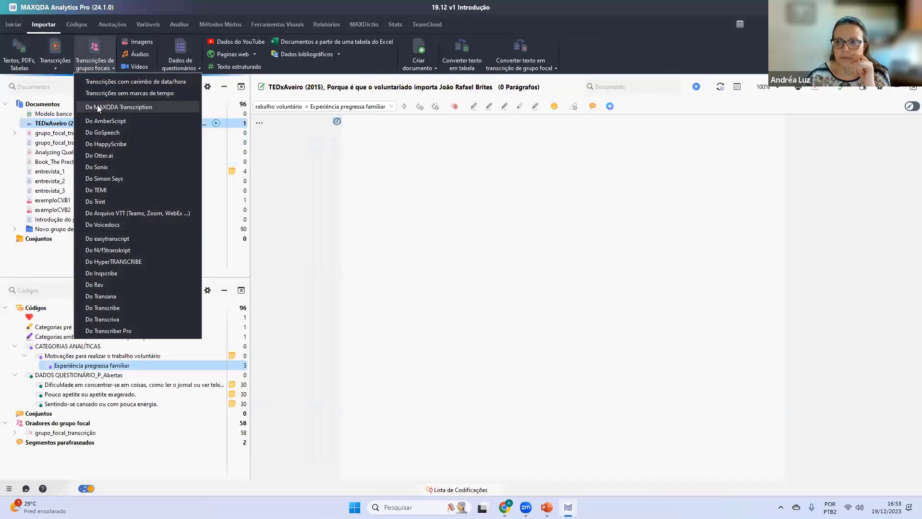
{"action": "left_click", "coordinate": [448, 169]}
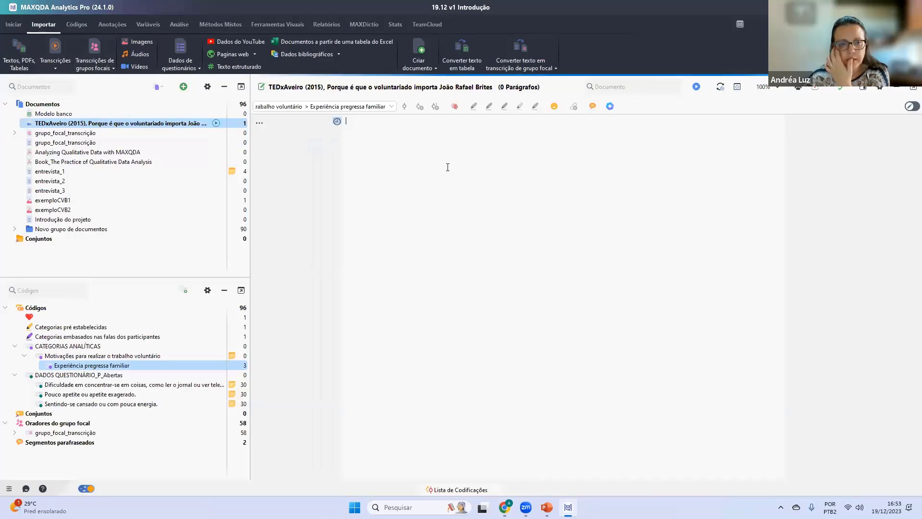
Open entrevista_3 and look over the entrevista_1 memo and the actions available for entrevista_2, collapsing the "Oradores do grupo focal" codes.
{"action": "double_click", "coordinate": [94, 188]}
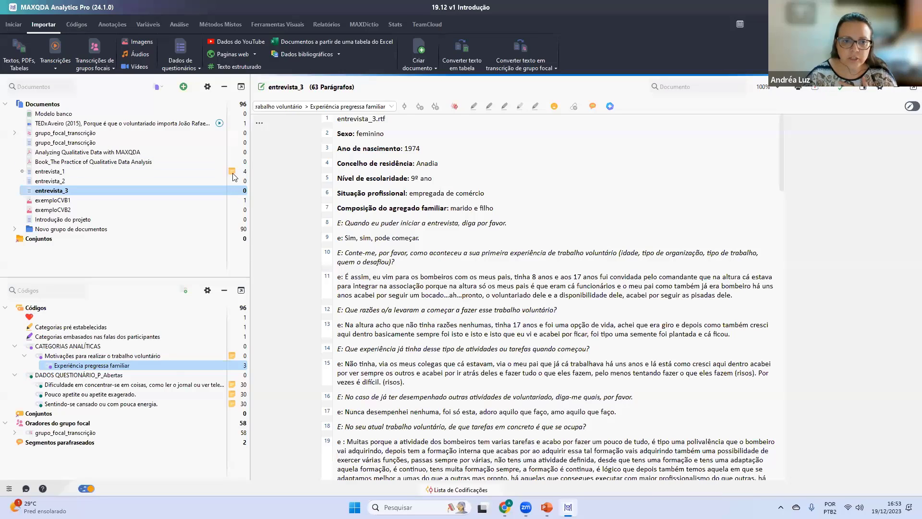
{"action": "mouse_move", "coordinate": [233, 174]}
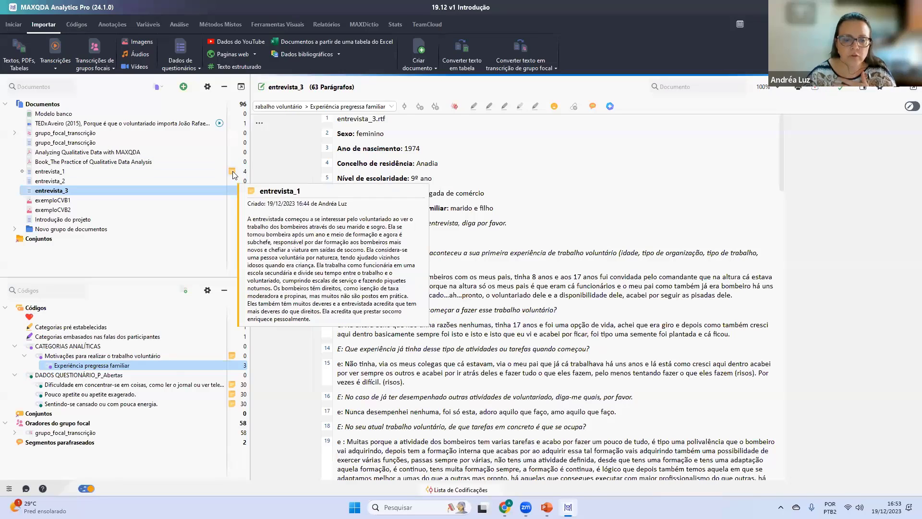
{"action": "right_click", "coordinate": [92, 181]}
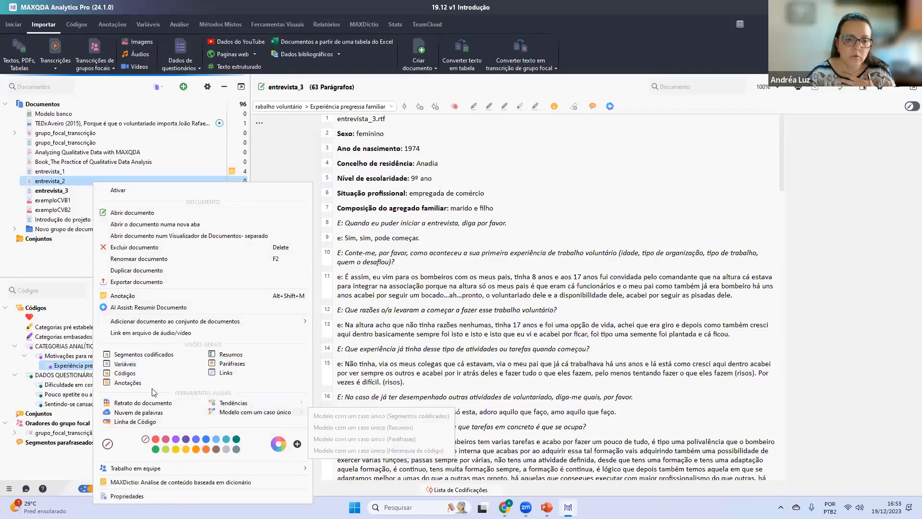
{"action": "left_click", "coordinate": [386, 262]}
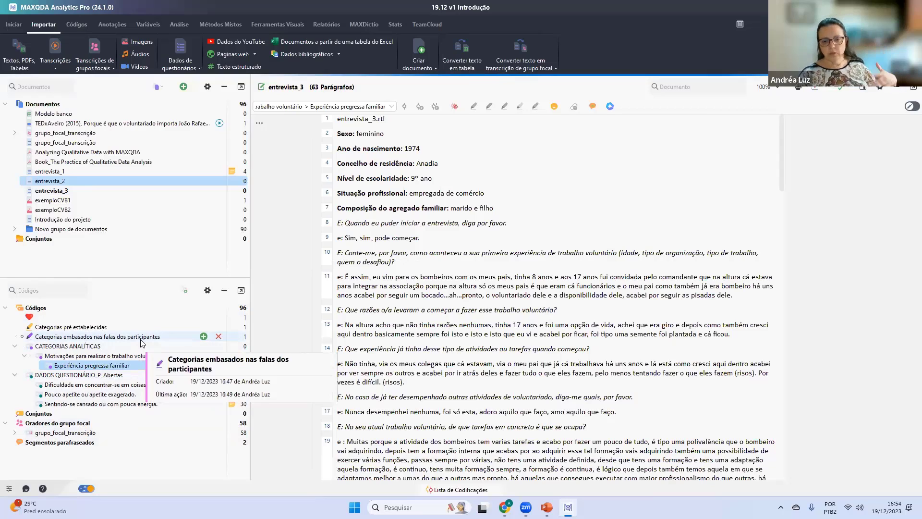
{"action": "left_click", "coordinate": [6, 422]}
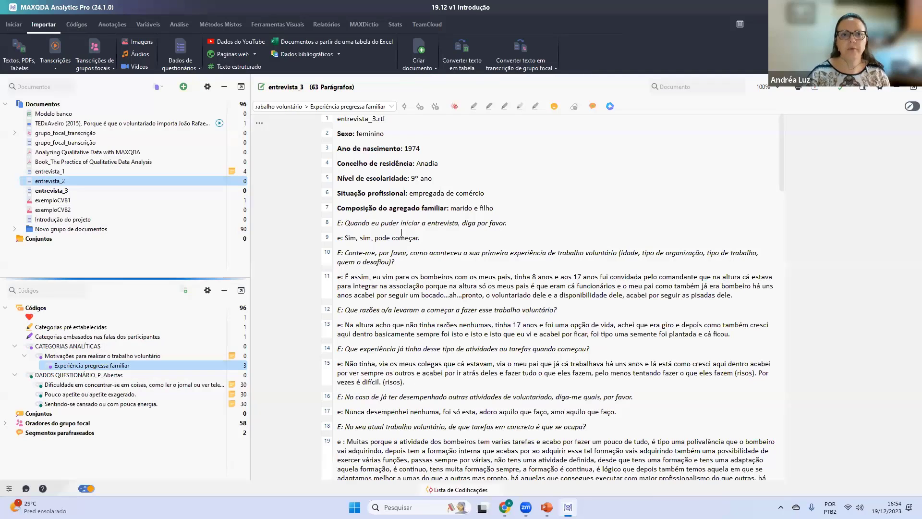
Activate entrevista_1, entrevista_2, entrevista_3 and exemploCVB1, and generate a word cloud with the activated documents inserted.
{"action": "left_click", "coordinate": [267, 25]}
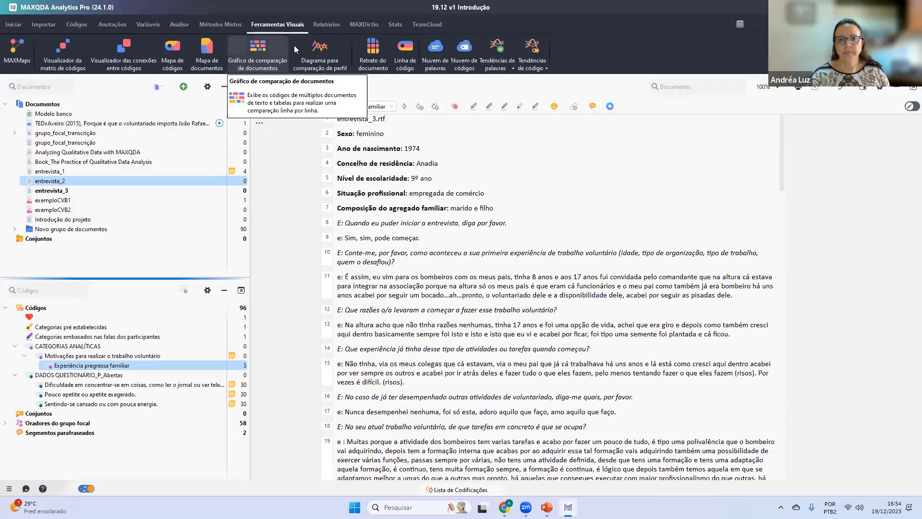
{"action": "left_click", "coordinate": [464, 58]}
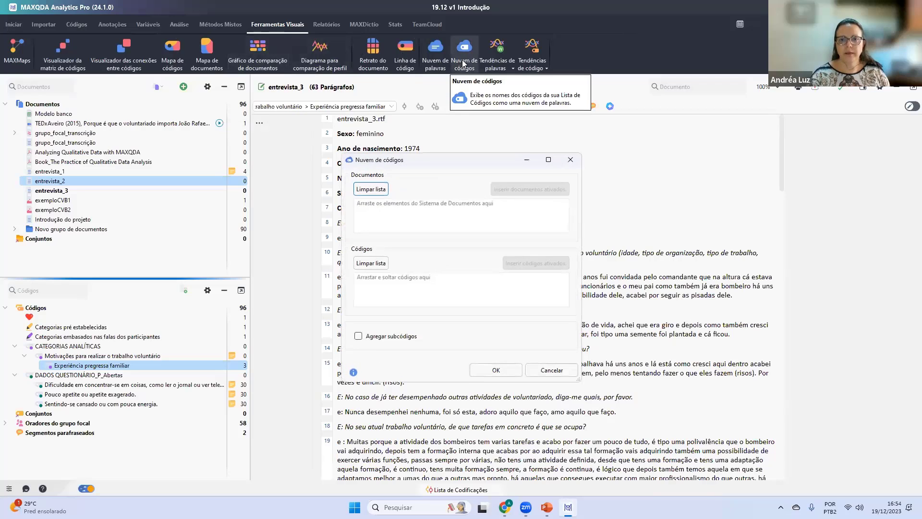
{"action": "left_click", "coordinate": [570, 159]}
{"action": "left_click", "coordinate": [433, 54]}
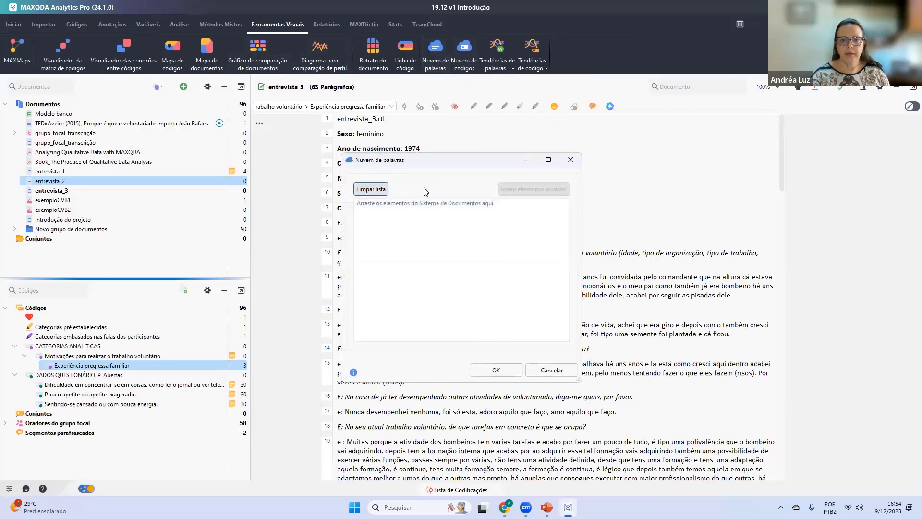
{"action": "left_click", "coordinate": [21, 171]}
{"action": "left_click", "coordinate": [21, 180]}
{"action": "left_click", "coordinate": [22, 190]}
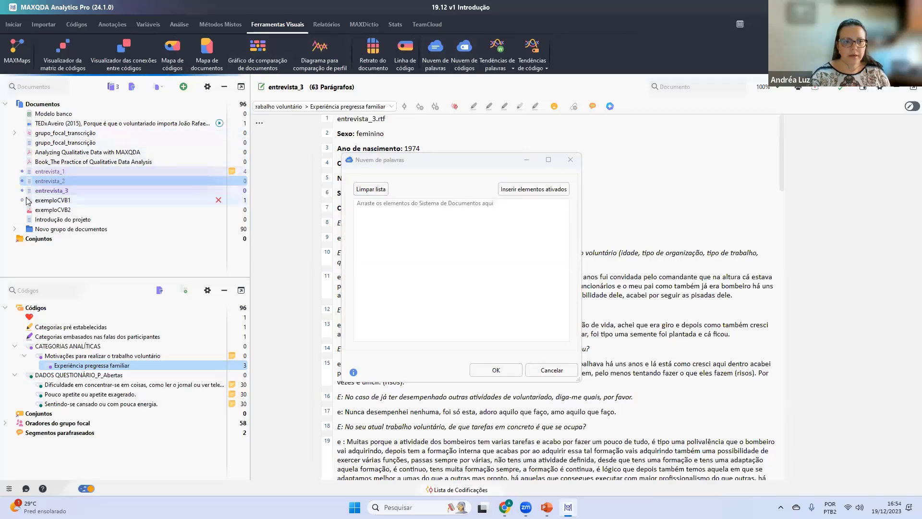
{"action": "left_click", "coordinate": [22, 200]}
{"action": "left_click", "coordinate": [522, 189]}
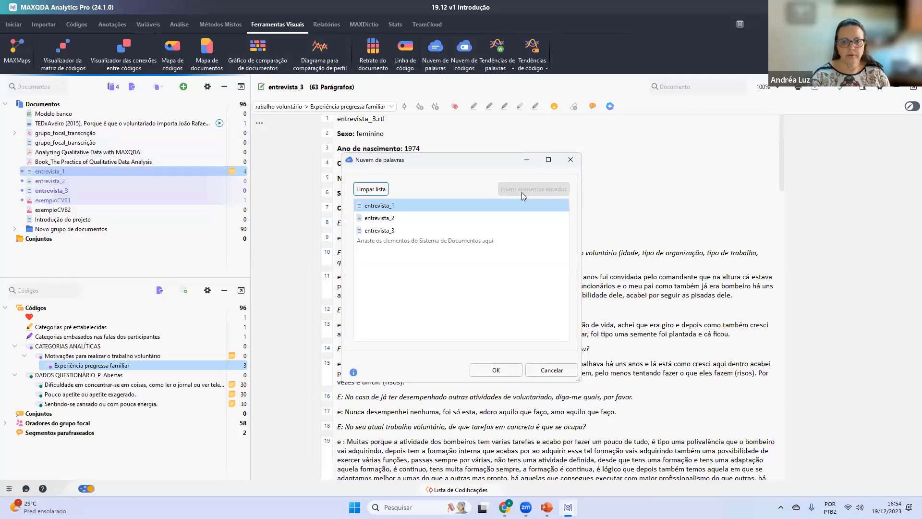
{"action": "left_click", "coordinate": [496, 370]}
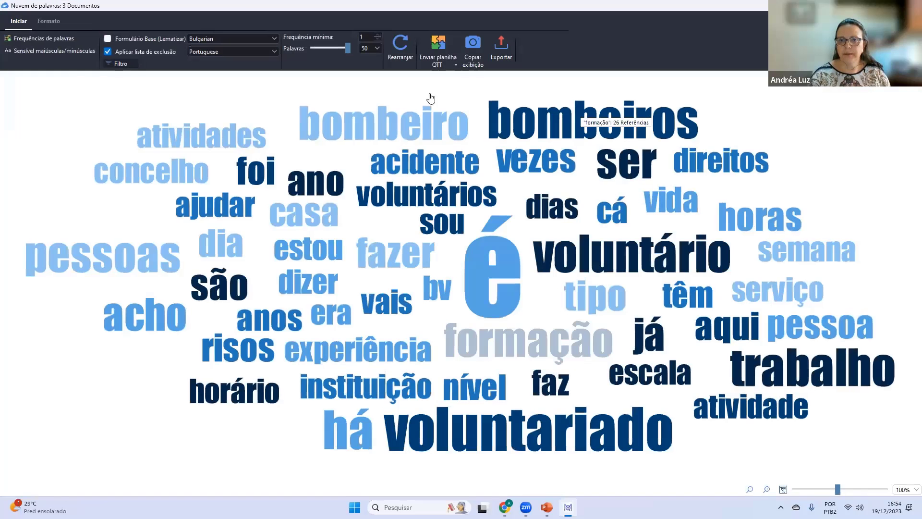
Exclude é, voluntariado, há, trabalho, ser, já and fazer through the word frequencies, refresh the word cloud and close it.
{"action": "left_click", "coordinate": [27, 38]}
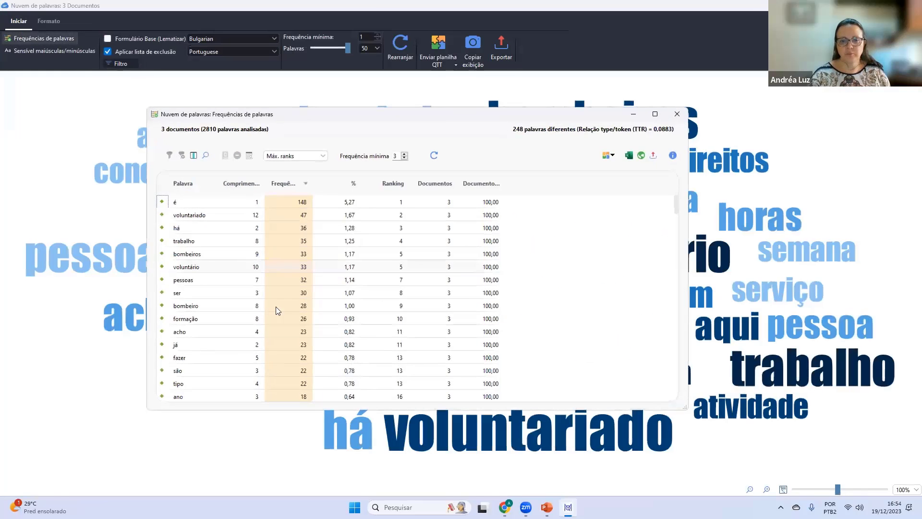
{"action": "left_click", "coordinate": [162, 202]}
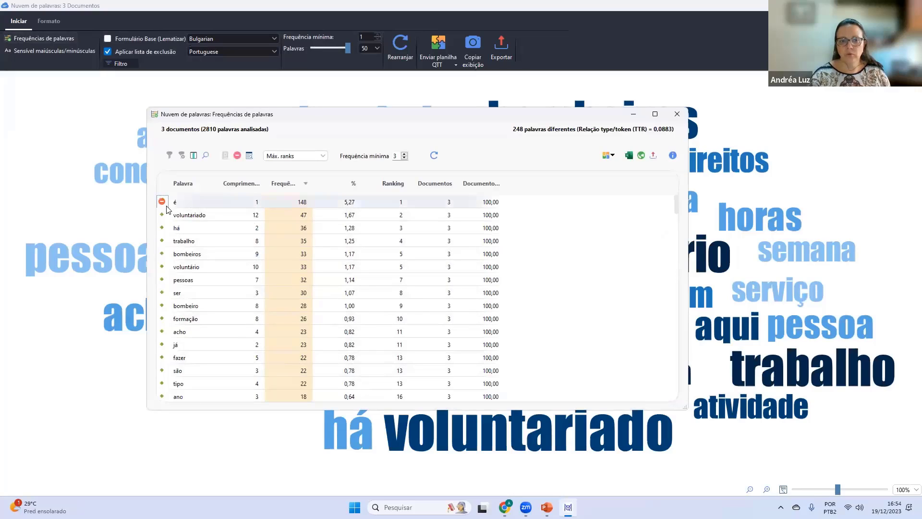
{"action": "left_click", "coordinate": [162, 214]}
{"action": "left_click", "coordinate": [162, 228]}
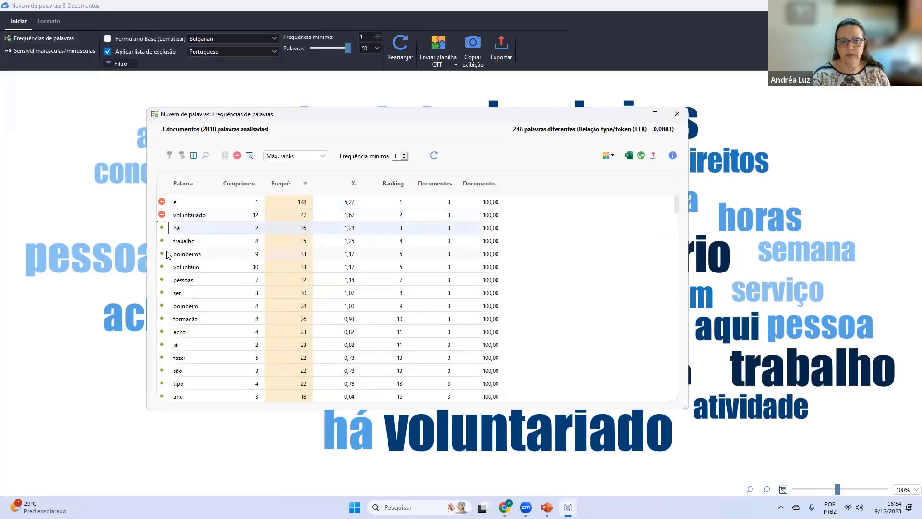
{"action": "left_click", "coordinate": [162, 241]}
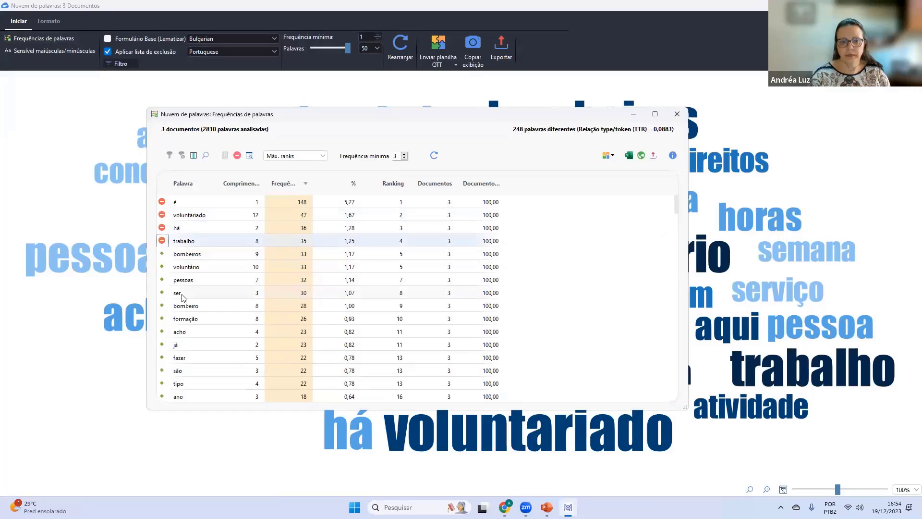
{"action": "left_click", "coordinate": [162, 293]}
{"action": "left_click", "coordinate": [162, 345]}
{"action": "left_click", "coordinate": [162, 358]}
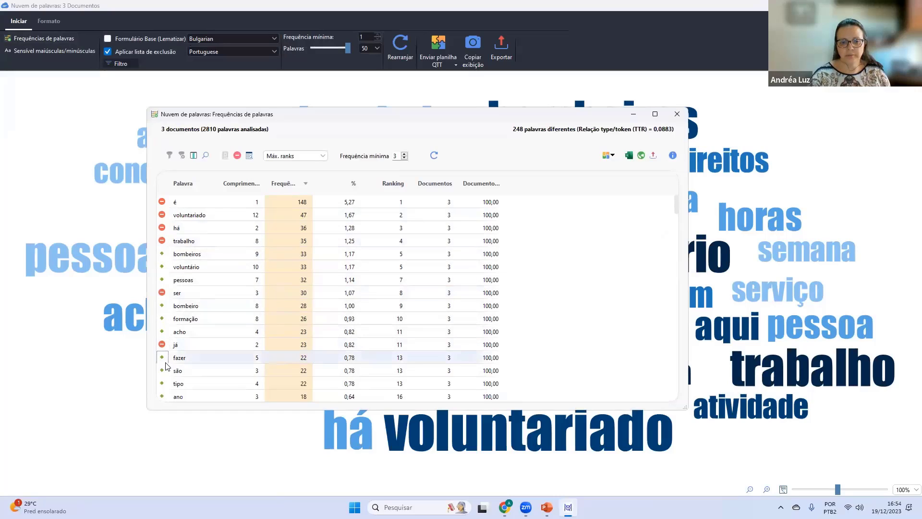
{"action": "left_click", "coordinate": [434, 155]}
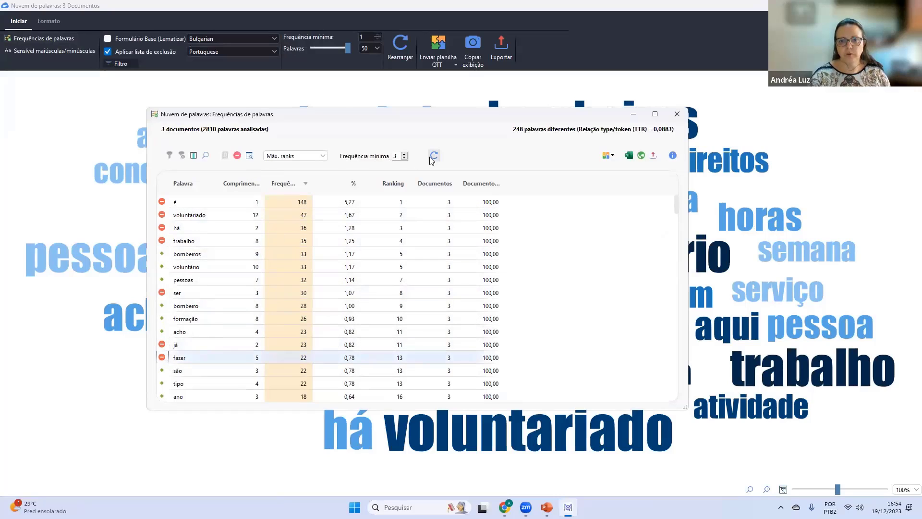
{"action": "key", "text": "Escape"}
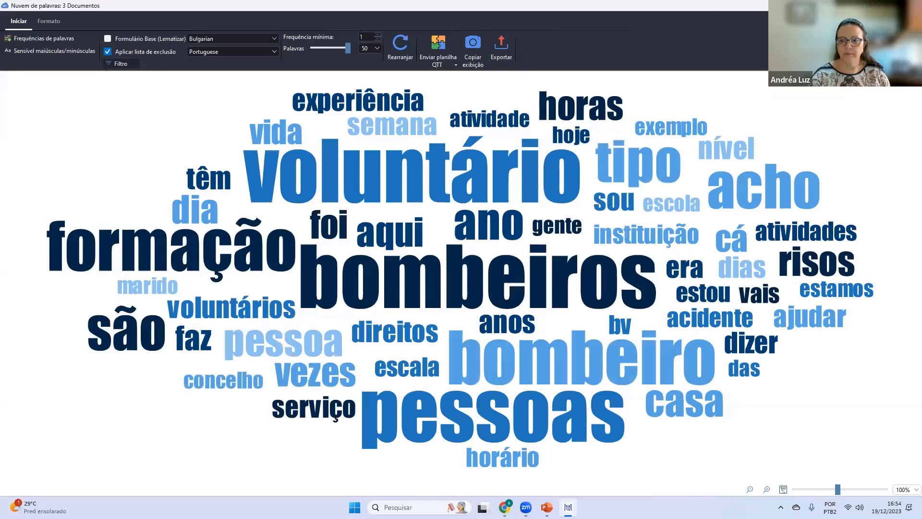
{"action": "key", "text": "alt+F4"}
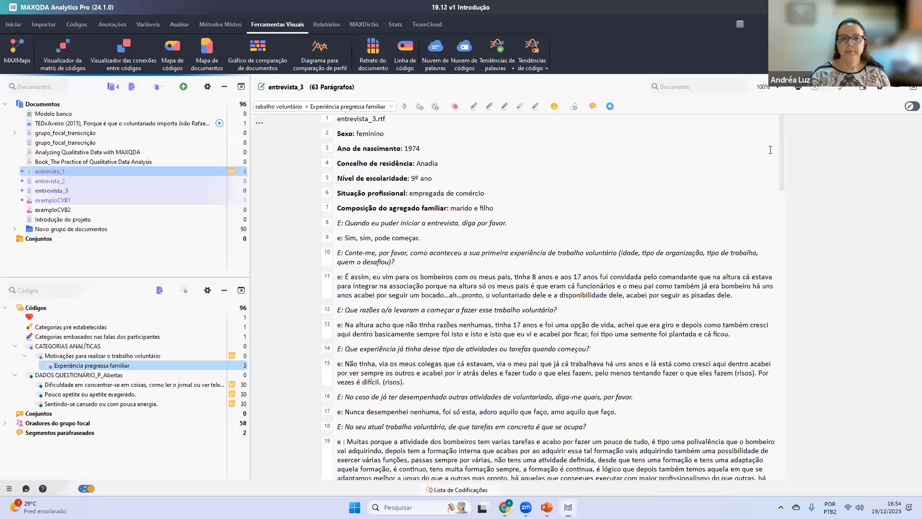
Start a profile comparison chart with the single documents entrevista_1 and entrevista_2 selected, and close it.
{"action": "left_click", "coordinate": [320, 55]}
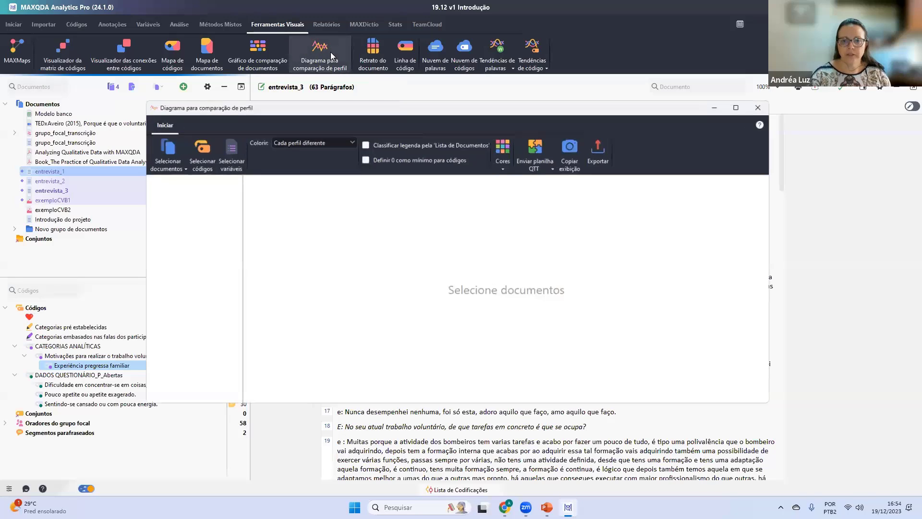
{"action": "left_click_drag", "start_coordinate": [365, 112], "coordinate": [324, 94]}
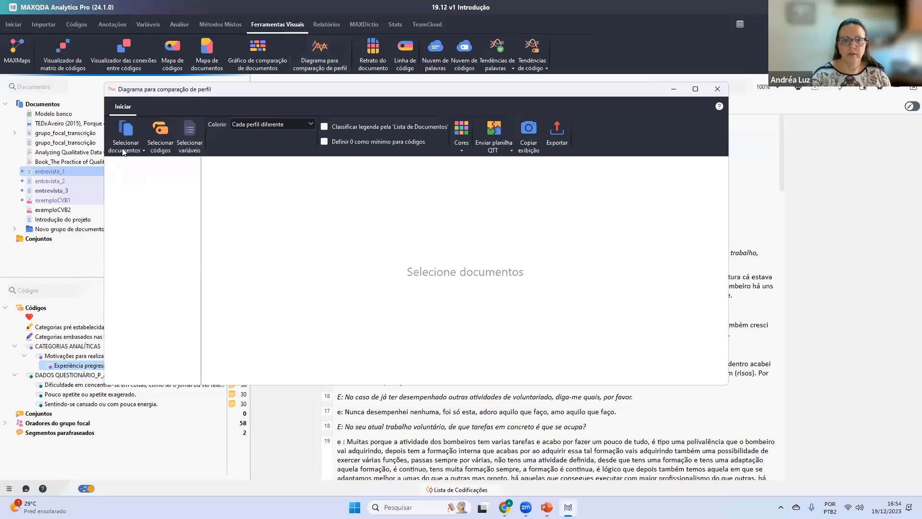
{"action": "left_click", "coordinate": [124, 151]}
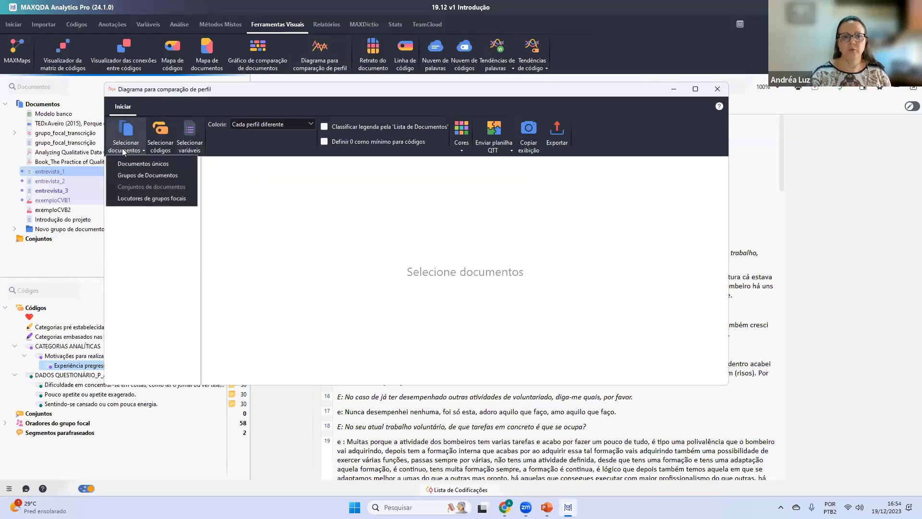
{"action": "left_click", "coordinate": [140, 165]}
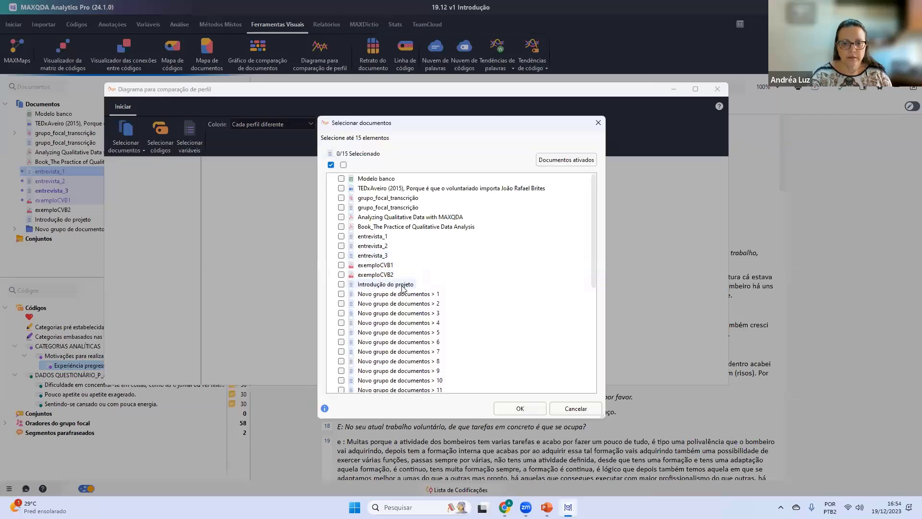
{"action": "scroll", "coordinate": [403, 287], "scroll_direction": "down", "scroll_amount": 1}
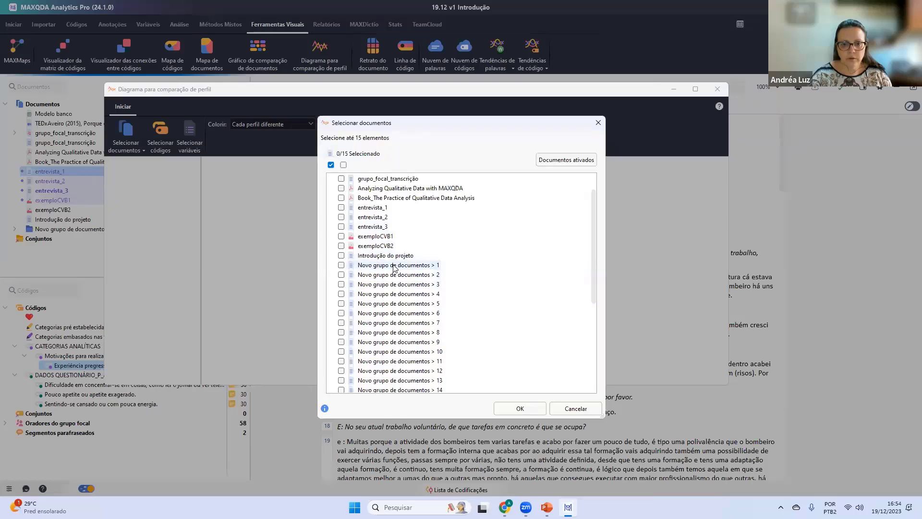
{"action": "left_click", "coordinate": [367, 219]}
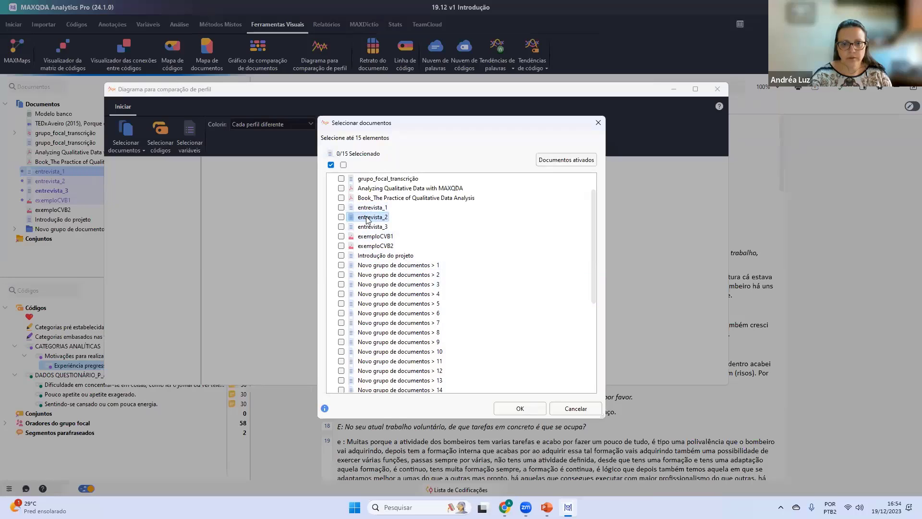
{"action": "left_click", "coordinate": [341, 207]}
{"action": "left_click", "coordinate": [341, 216]}
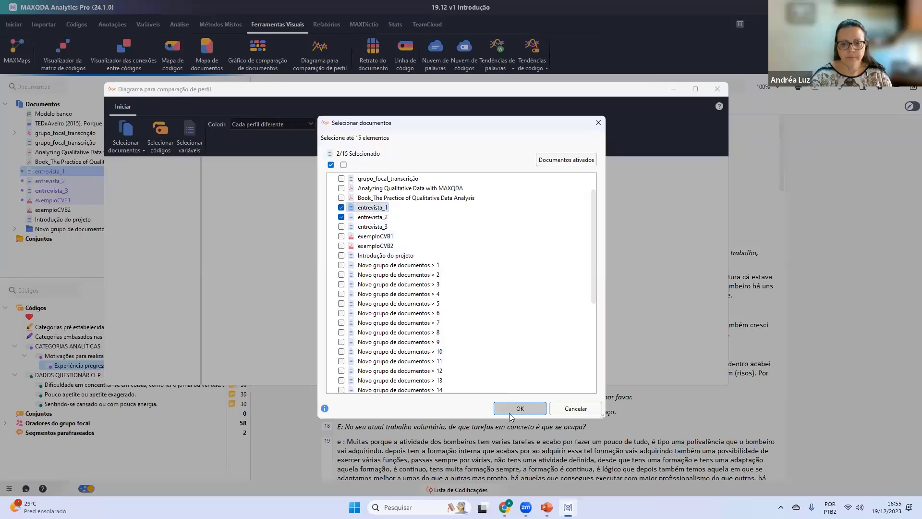
{"action": "left_click", "coordinate": [509, 409]}
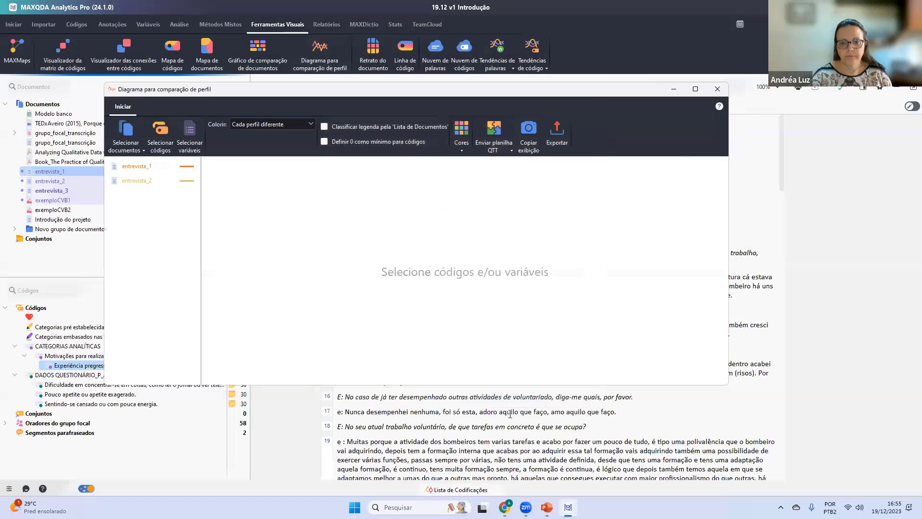
{"action": "left_click", "coordinate": [718, 89]}
In entrevista_2, code passages from paragraphs 10–15, 16–20 and 21–25 with Experiência pregressa familiar, Categorias pré estabelecidas and Categorias embasados nas falas dos participantes, respectively.
{"action": "double_click", "coordinate": [151, 179]}
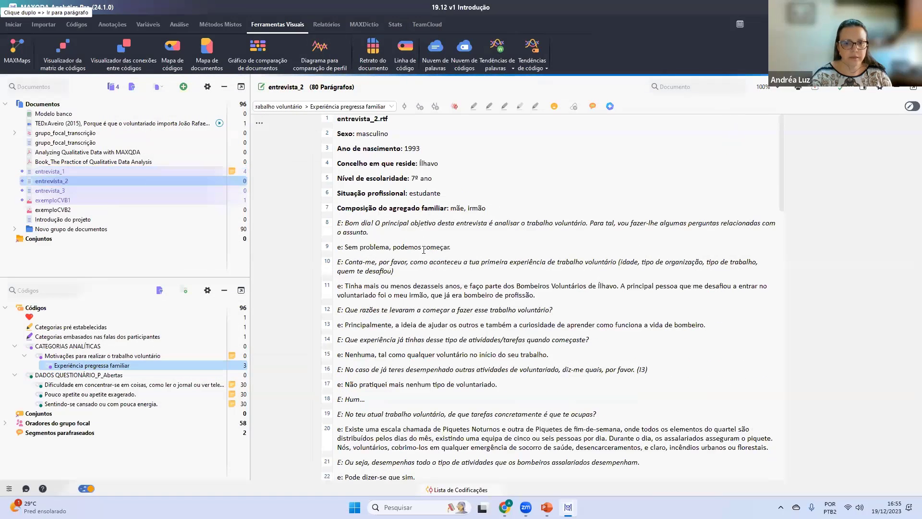
{"action": "left_click_drag", "start_coordinate": [424, 261], "coordinate": [420, 355]}
{"action": "left_click_drag", "start_coordinate": [428, 302], "coordinate": [161, 367]}
{"action": "left_click_drag", "start_coordinate": [366, 369], "coordinate": [370, 439]}
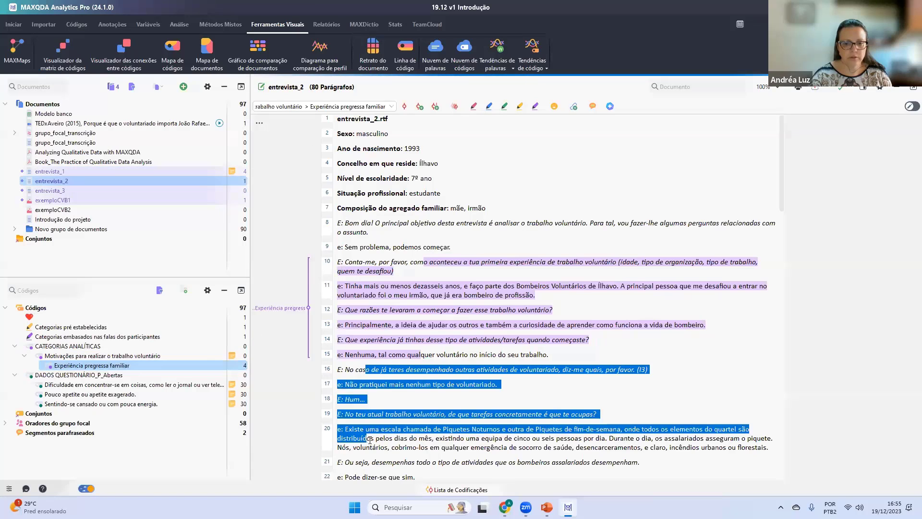
{"action": "left_click_drag", "start_coordinate": [223, 361], "coordinate": [144, 327]}
{"action": "scroll", "coordinate": [413, 336], "scroll_direction": "down", "scroll_amount": 3}
{"action": "left_click_drag", "start_coordinate": [407, 361], "coordinate": [406, 420]}
{"action": "left_click_drag", "start_coordinate": [429, 382], "coordinate": [185, 339]}
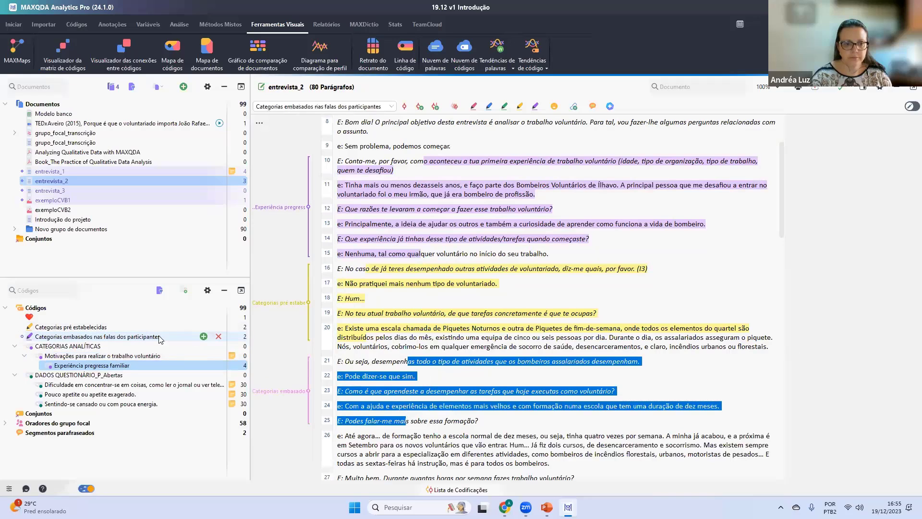
Change the color of the CATEGORIAS ANALÍTICAS code and its subcodes to a muted brown.
{"action": "right_click", "coordinate": [96, 346]}
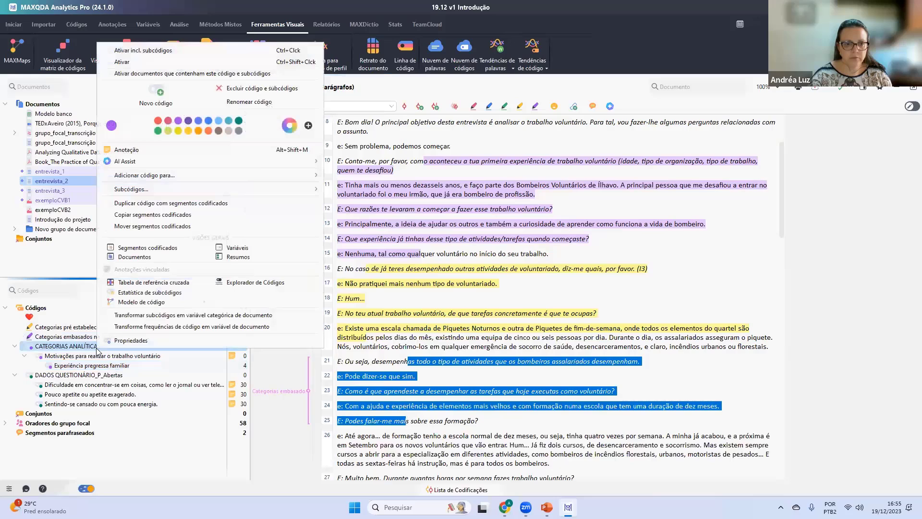
{"action": "left_click", "coordinate": [219, 130]}
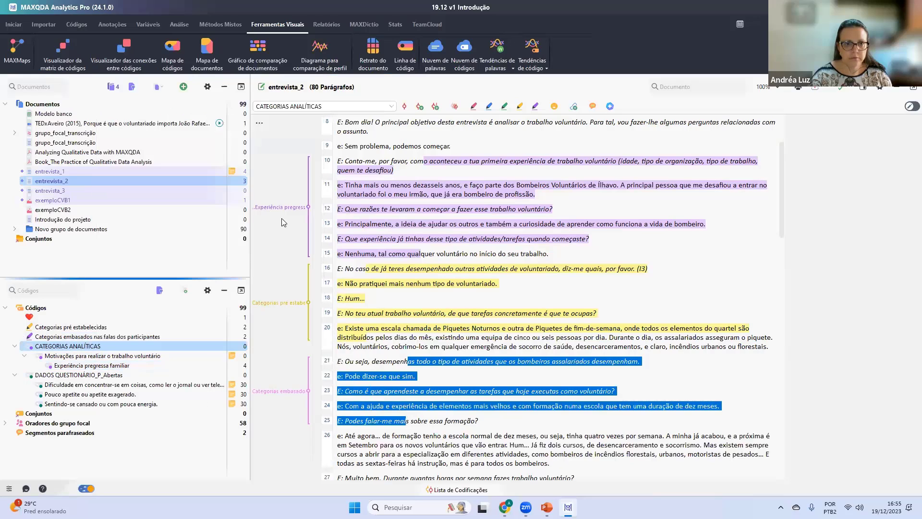
{"action": "left_click", "coordinate": [426, 313]}
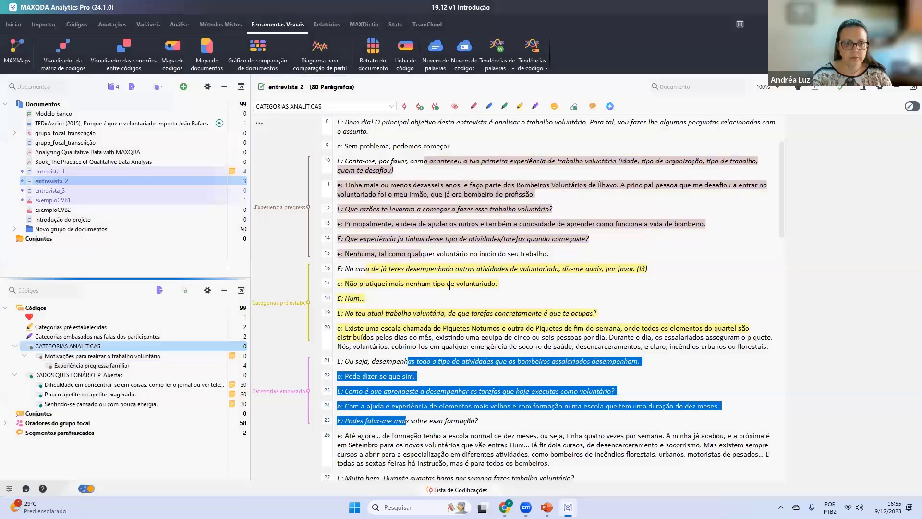
Build a profile comparison chart of entrevista_1 and entrevista_2 with all Lista de Códigos codes except the DADOS QUESTIONÁRIO_P_Abertas group, review it and close it.
{"action": "left_click", "coordinate": [316, 56]}
{"action": "left_click", "coordinate": [128, 149]}
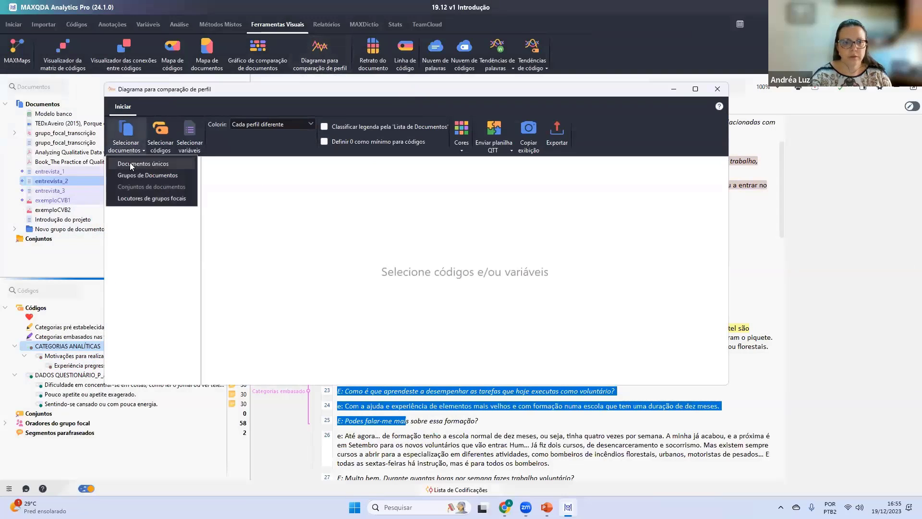
{"action": "left_click", "coordinate": [130, 163]}
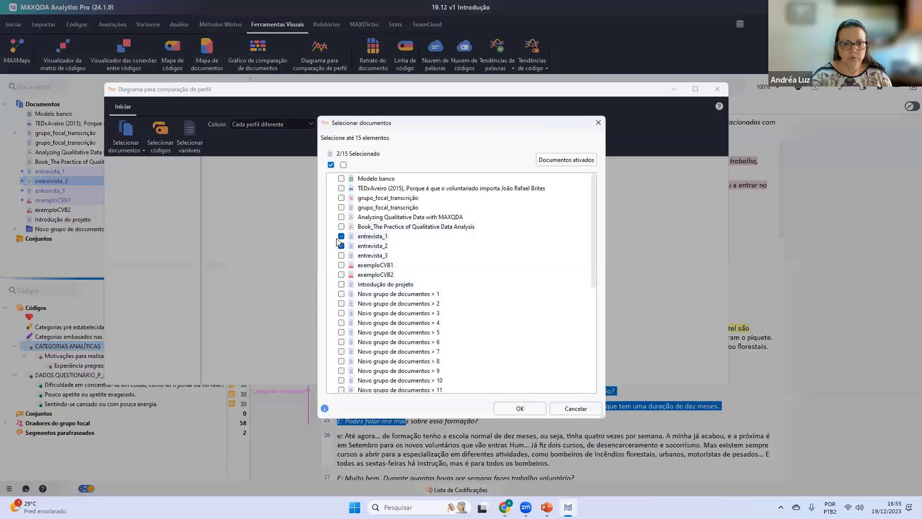
{"action": "left_click", "coordinate": [510, 408]}
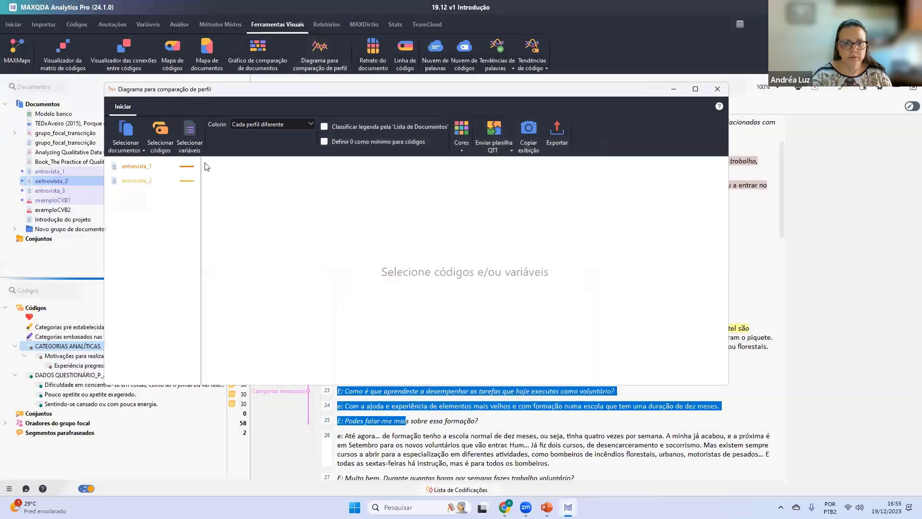
{"action": "left_click", "coordinate": [162, 147]}
{"action": "left_click", "coordinate": [341, 168]}
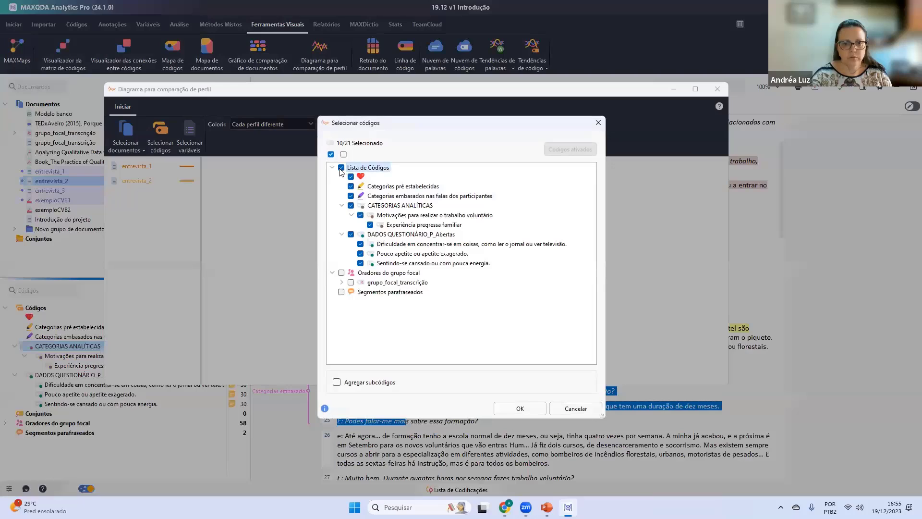
{"action": "left_click", "coordinate": [351, 234]}
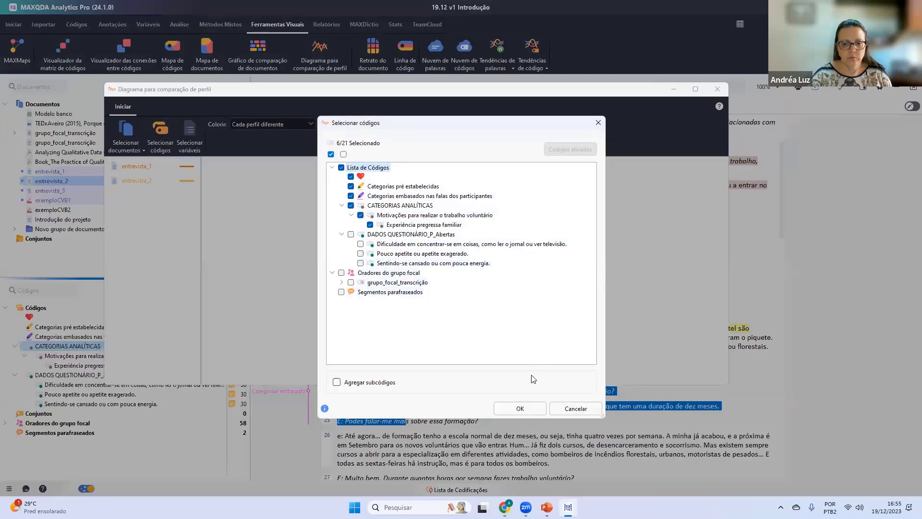
{"action": "left_click", "coordinate": [520, 407]}
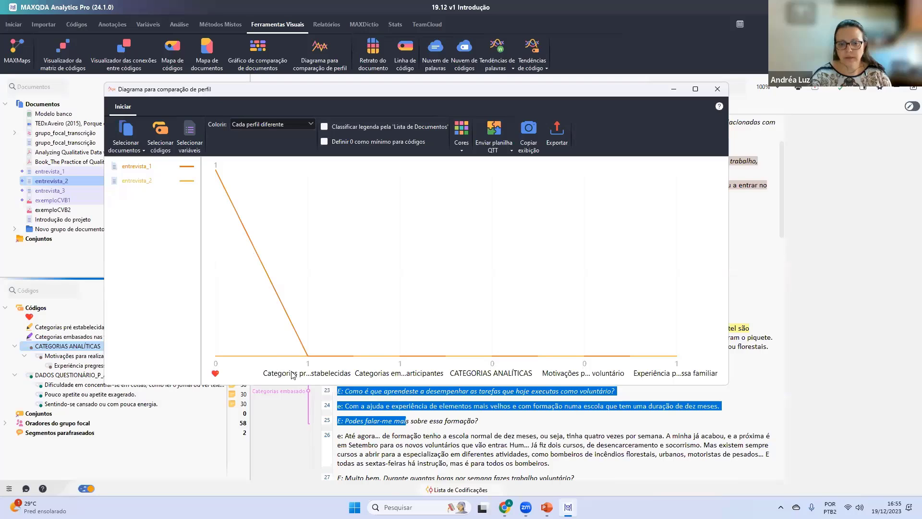
{"action": "mouse_move", "coordinate": [482, 368]}
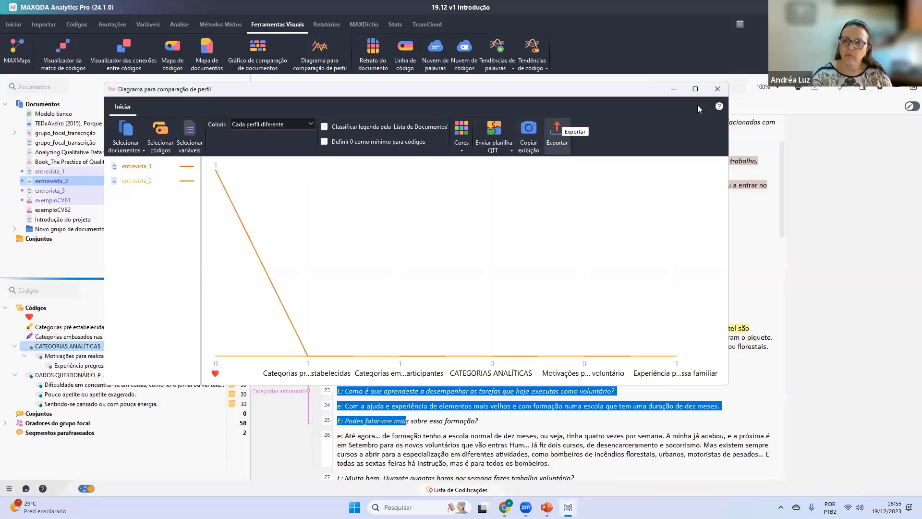
{"action": "left_click", "coordinate": [718, 89]}
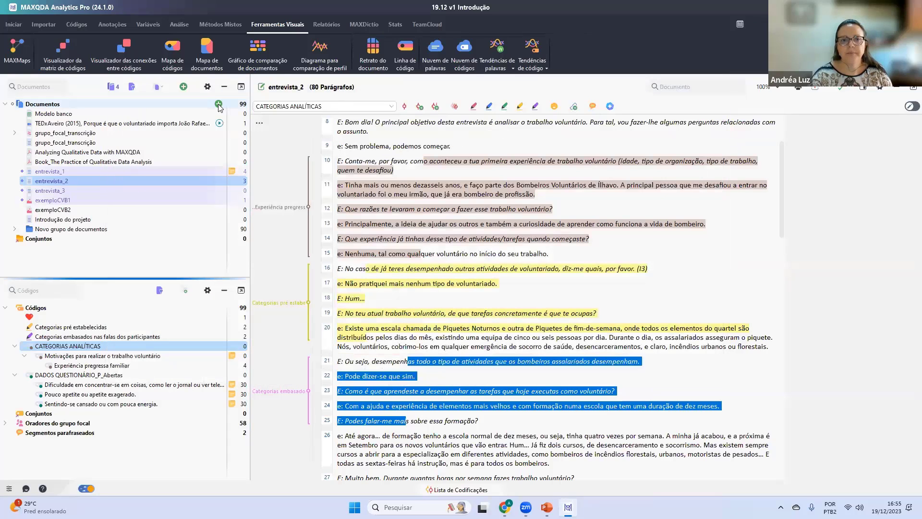
Open the Code Matrix Browser with only the activated documents as columns, and widen the code list column to show the code names.
{"action": "left_click", "coordinate": [67, 58]}
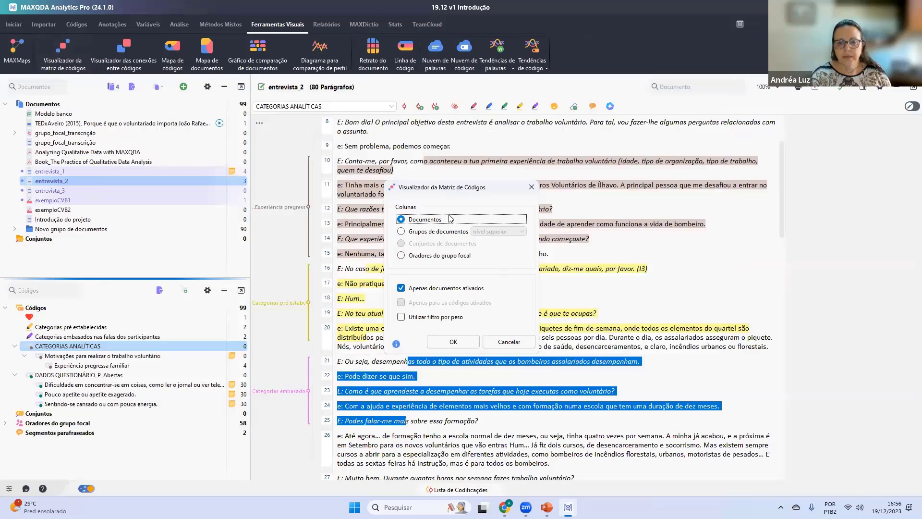
{"action": "left_click", "coordinate": [454, 341]}
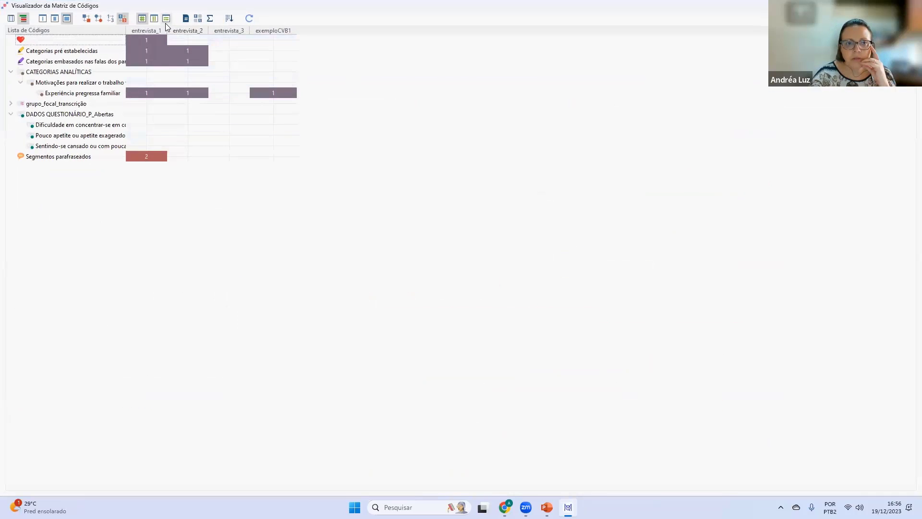
{"action": "left_click", "coordinate": [123, 20]}
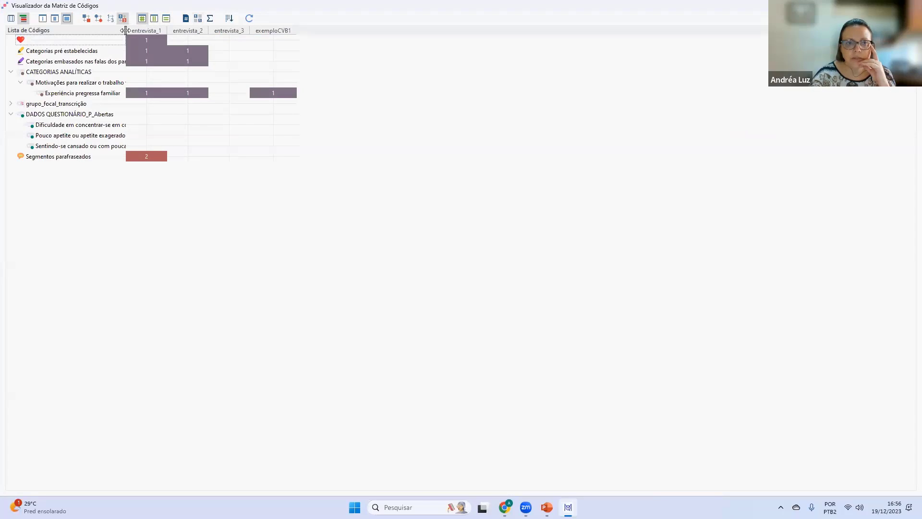
{"action": "left_click_drag", "start_coordinate": [125, 30], "coordinate": [194, 31]}
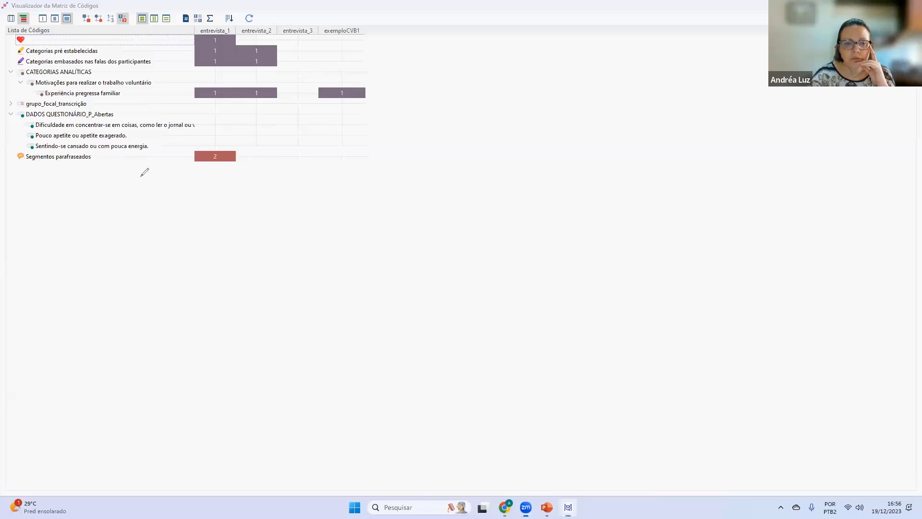
{"action": "left_click_drag", "start_coordinate": [141, 176], "coordinate": [155, 47]}
{"action": "left_click_drag", "start_coordinate": [230, 31], "coordinate": [240, 27]}
{"action": "mouse_move", "coordinate": [270, 26]}
{"action": "left_mouse_down"}
{"action": "mouse_move", "coordinate": [288, 16]}
{"action": "mouse_move", "coordinate": [355, 22]}
{"action": "left_mouse_up"}
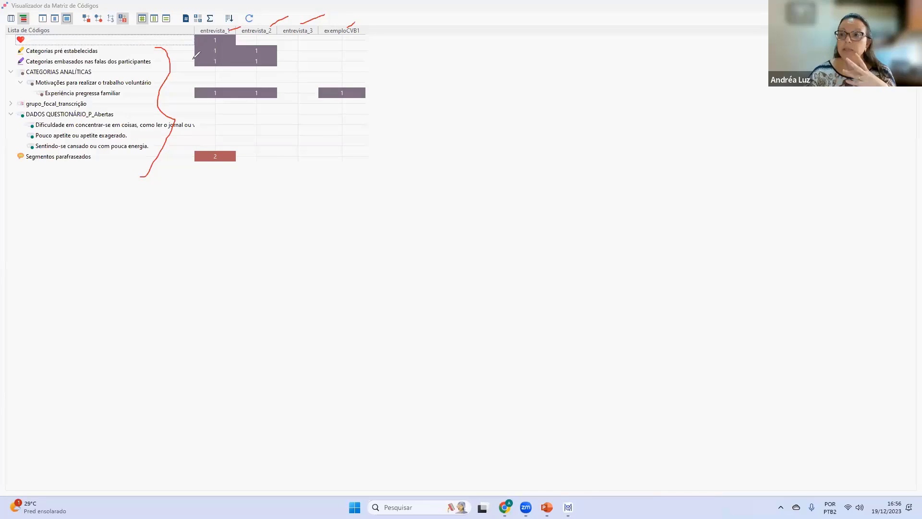
{"action": "left_click_drag", "start_coordinate": [193, 58], "coordinate": [228, 74]}
{"action": "mouse_move", "coordinate": [234, 23]}
{"action": "left_mouse_down"}
{"action": "mouse_move", "coordinate": [196, 43]}
{"action": "mouse_move", "coordinate": [174, 89]}
{"action": "left_mouse_up"}
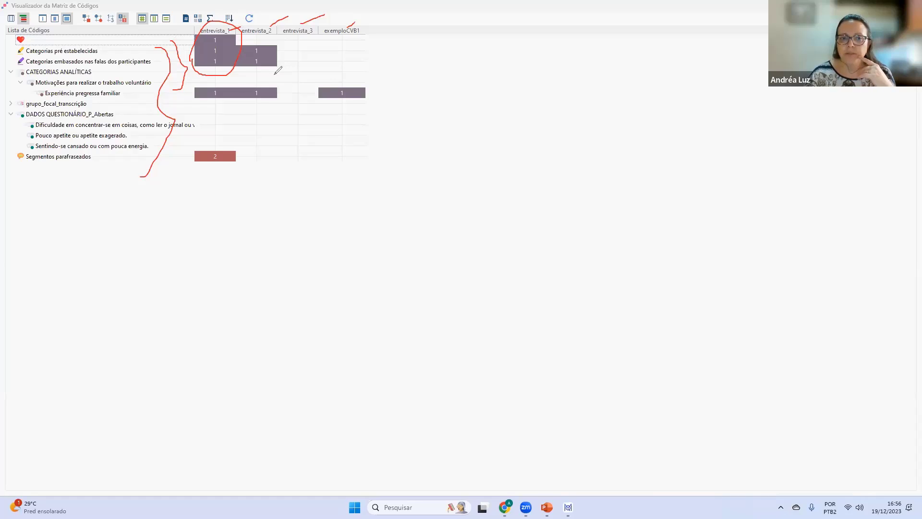
{"action": "mouse_move", "coordinate": [277, 72]}
{"action": "left_mouse_down"}
{"action": "mouse_move", "coordinate": [250, 105]}
{"action": "mouse_move", "coordinate": [294, 111]}
{"action": "left_mouse_up"}
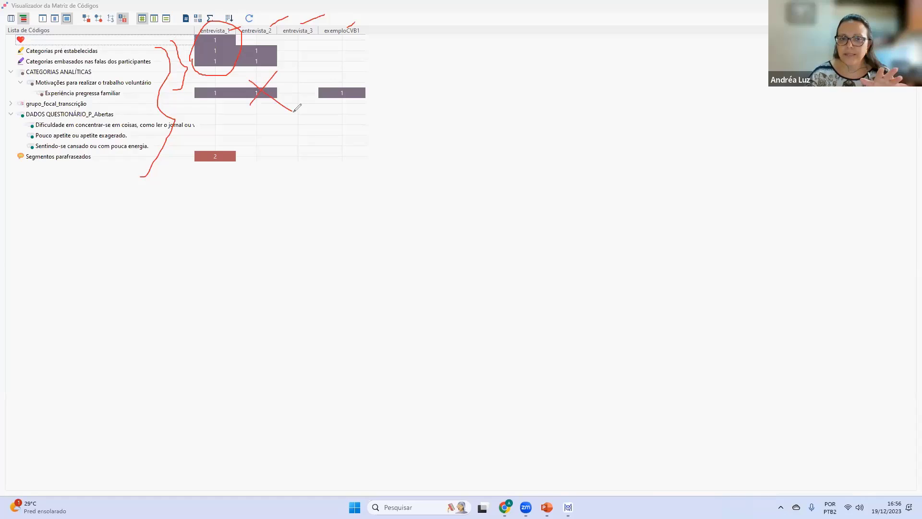
{"action": "left_click_drag", "start_coordinate": [358, 53], "coordinate": [318, 106]}
{"action": "left_click_drag", "start_coordinate": [319, 75], "coordinate": [370, 104]}
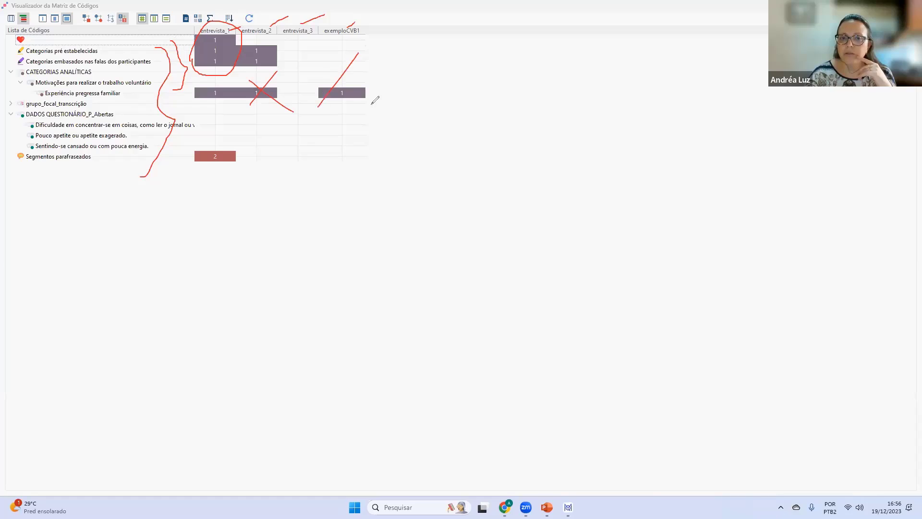
{"action": "left_click_drag", "start_coordinate": [373, 63], "coordinate": [480, 57]}
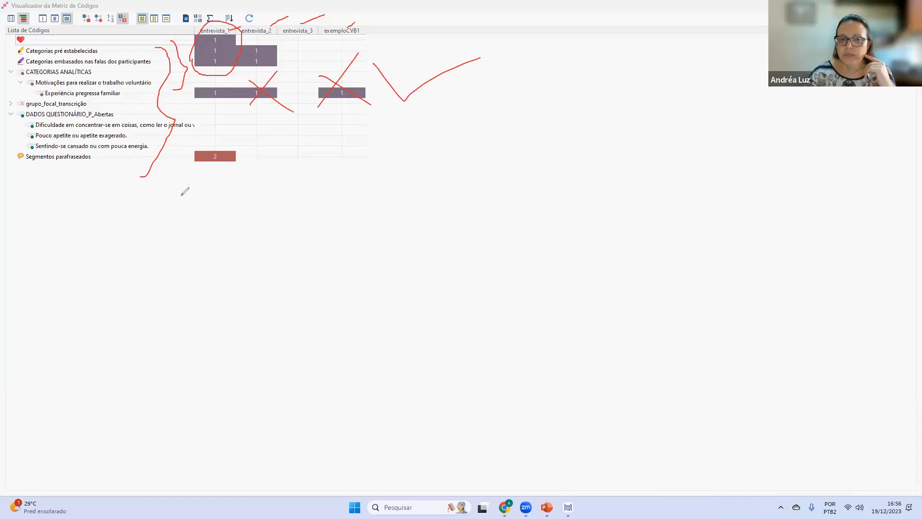
{"action": "mouse_move", "coordinate": [181, 196]}
{"action": "left_mouse_down"}
{"action": "mouse_move", "coordinate": [304, 163]}
{"action": "mouse_move", "coordinate": [366, 179]}
{"action": "mouse_move", "coordinate": [407, 213]}
{"action": "mouse_move", "coordinate": [471, 162]}
{"action": "left_mouse_up"}
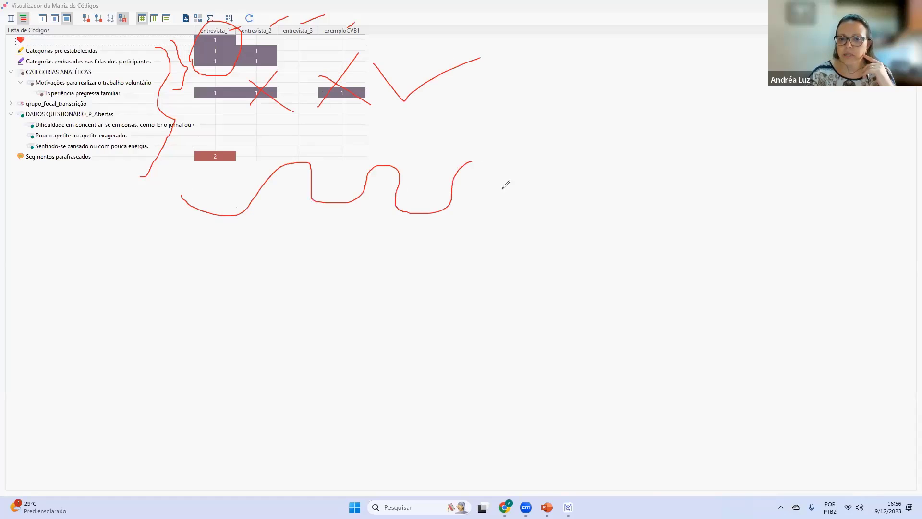
{"action": "left_click_drag", "start_coordinate": [502, 188], "coordinate": [578, 169]}
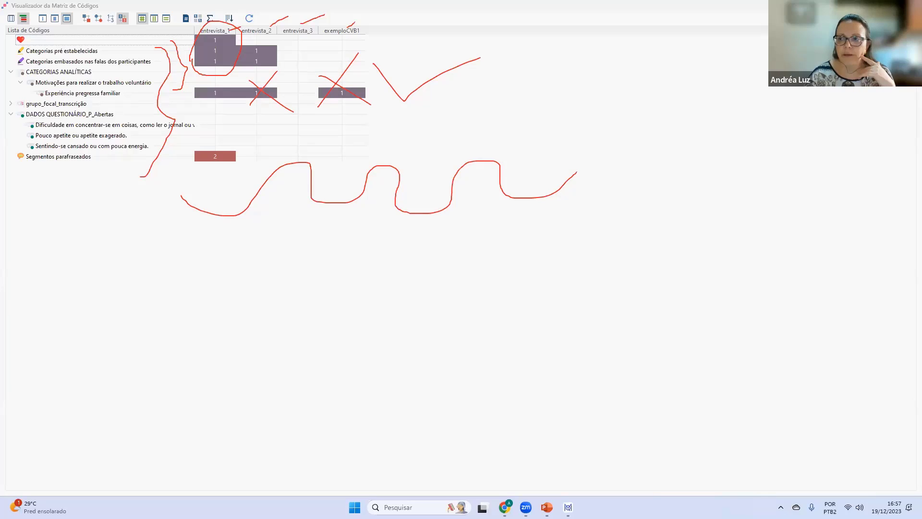
Close the code matrix and create a two-case model in MAXMaps comparing entrevista_1 and entrevista_2, accepting the default model options.
{"action": "key", "text": "alt+F4"}
{"action": "left_click", "coordinate": [20, 48]}
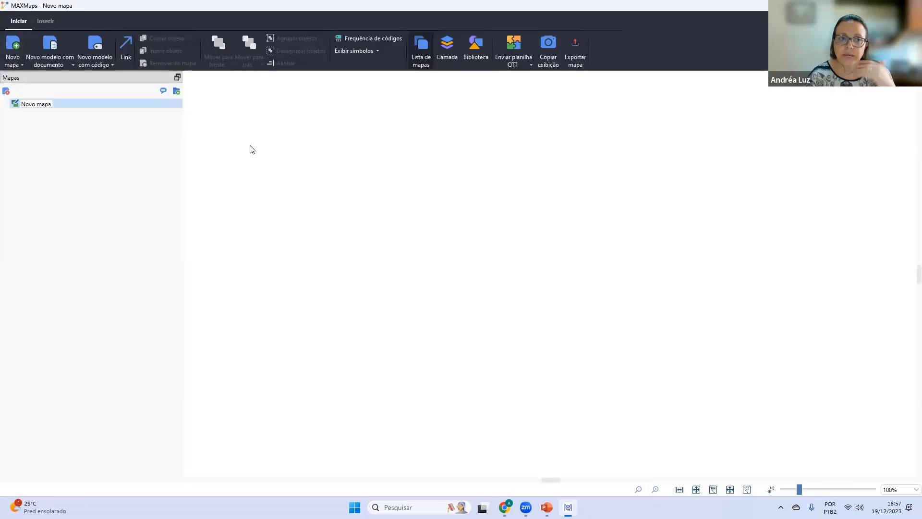
{"action": "left_click", "coordinate": [49, 68]}
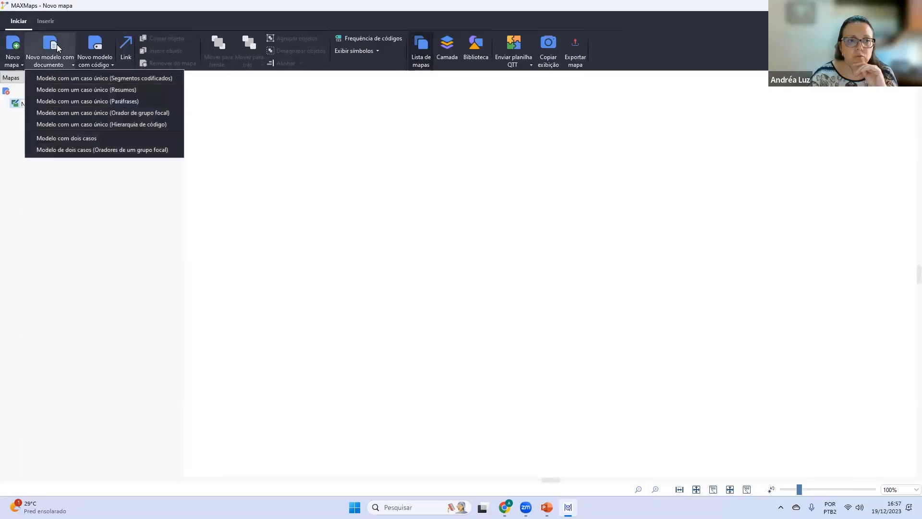
{"action": "left_click", "coordinate": [81, 137]}
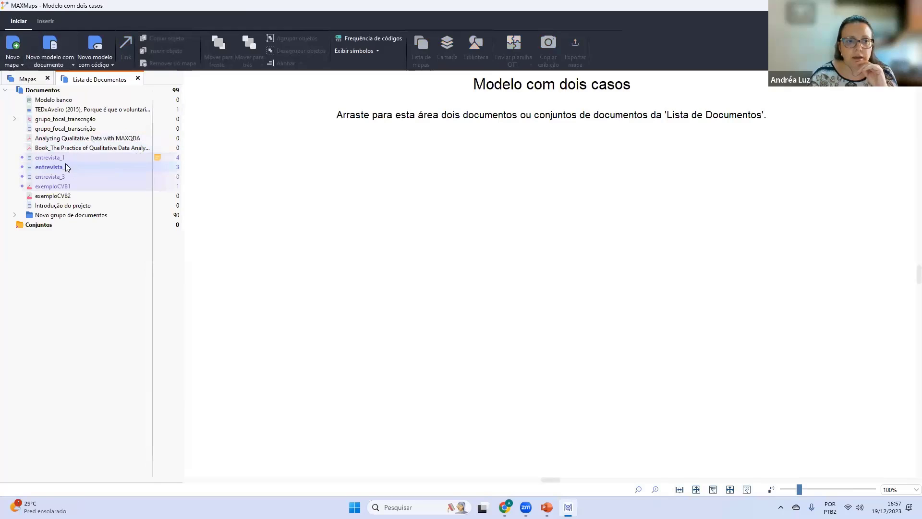
{"action": "left_click_drag", "start_coordinate": [53, 157], "coordinate": [295, 167]}
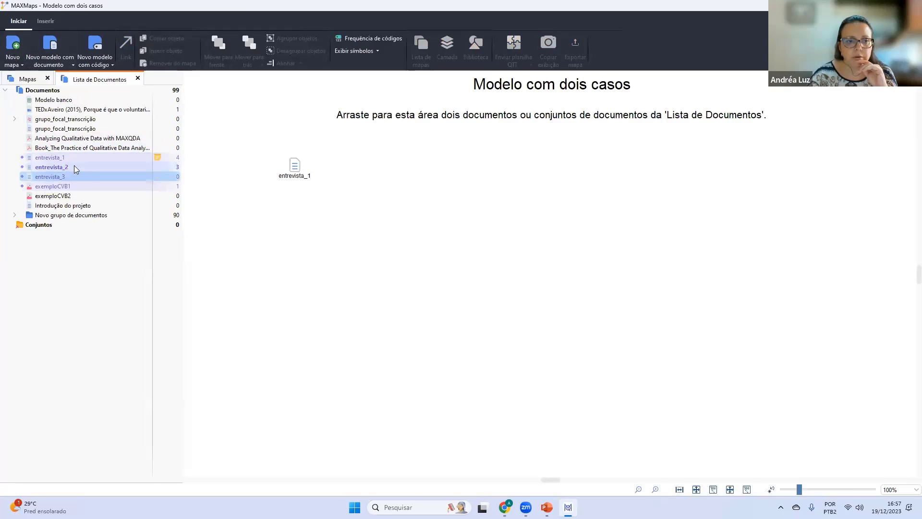
{"action": "mouse_move", "coordinate": [74, 168]}
{"action": "left_mouse_down"}
{"action": "mouse_move", "coordinate": [94, 159]}
{"action": "mouse_move", "coordinate": [548, 193]}
{"action": "left_mouse_up"}
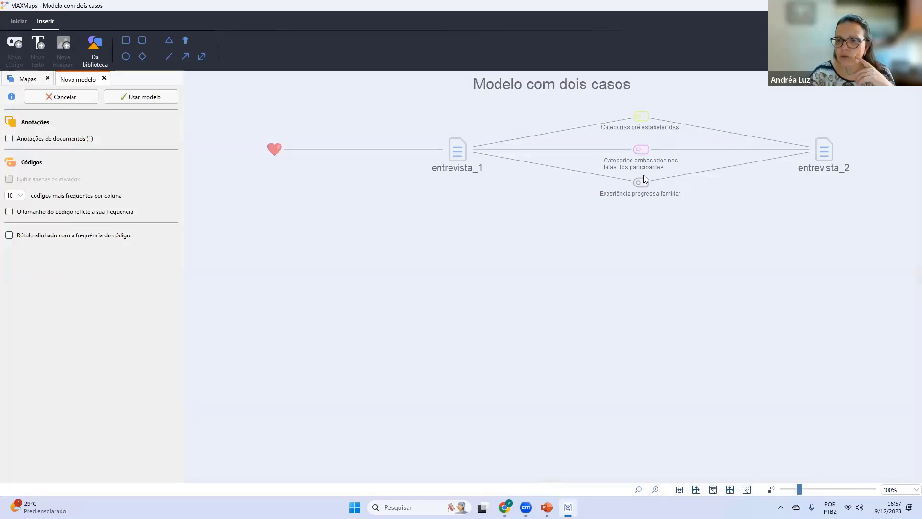
{"action": "left_click", "coordinate": [144, 96]}
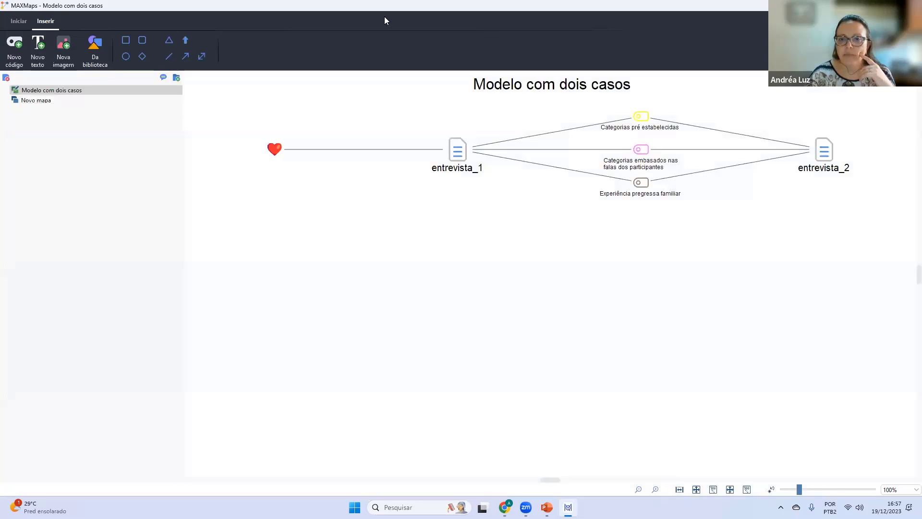
{"action": "mouse_move", "coordinate": [433, 128]}
{"action": "left_mouse_down"}
{"action": "mouse_move", "coordinate": [424, 164]}
{"action": "mouse_move", "coordinate": [490, 136]}
{"action": "mouse_move", "coordinate": [434, 129]}
{"action": "left_mouse_up"}
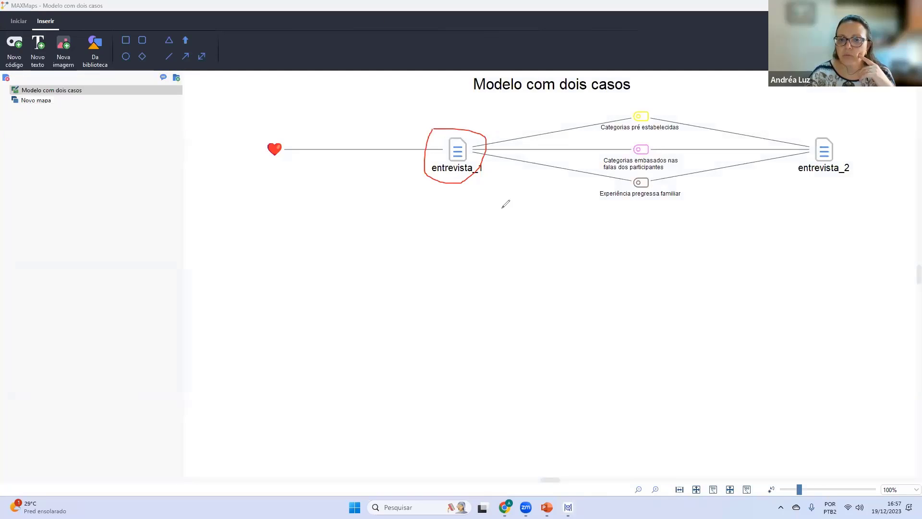
{"action": "left_click_drag", "start_coordinate": [321, 124], "coordinate": [328, 139]}
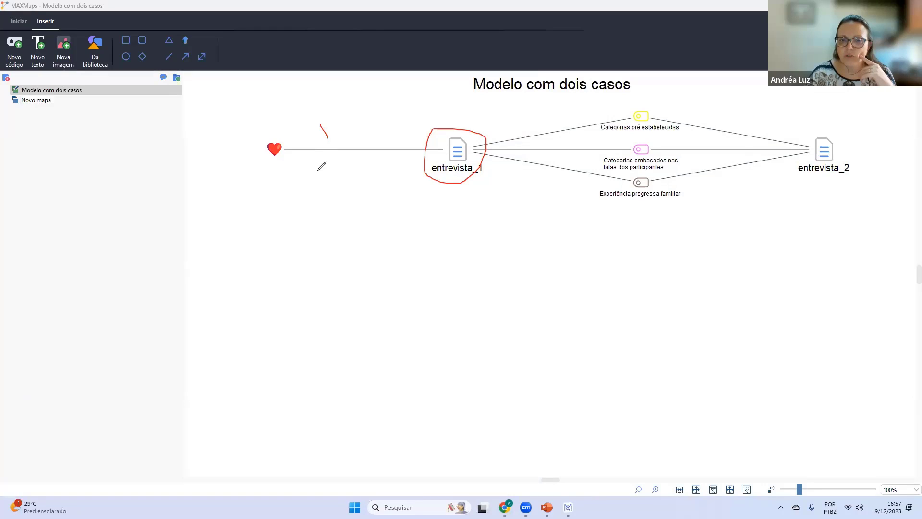
{"action": "left_click_drag", "start_coordinate": [318, 171], "coordinate": [311, 182]}
{"action": "left_click_drag", "start_coordinate": [255, 174], "coordinate": [293, 174]}
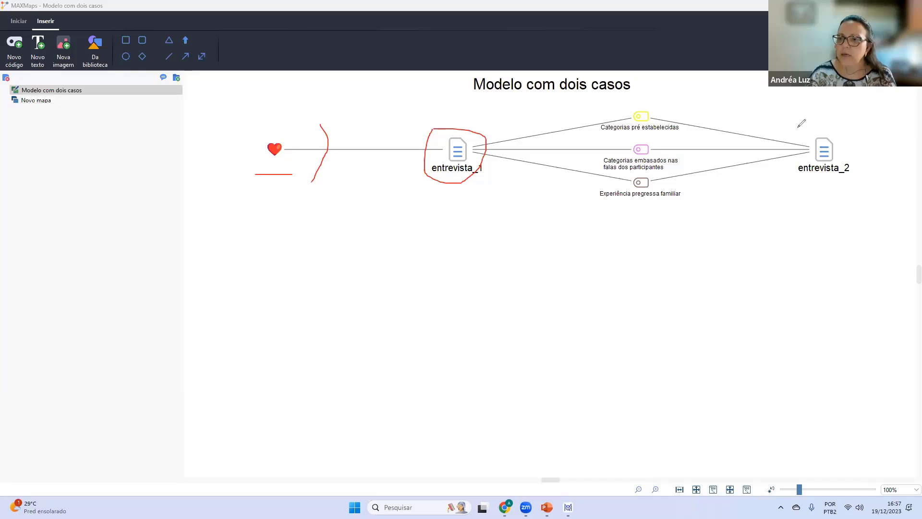
{"action": "left_click_drag", "start_coordinate": [804, 123], "coordinate": [799, 186]}
{"action": "mouse_move", "coordinate": [885, 130]}
{"action": "left_mouse_down"}
{"action": "mouse_move", "coordinate": [868, 167]}
{"action": "mouse_move", "coordinate": [889, 151]}
{"action": "left_mouse_up"}
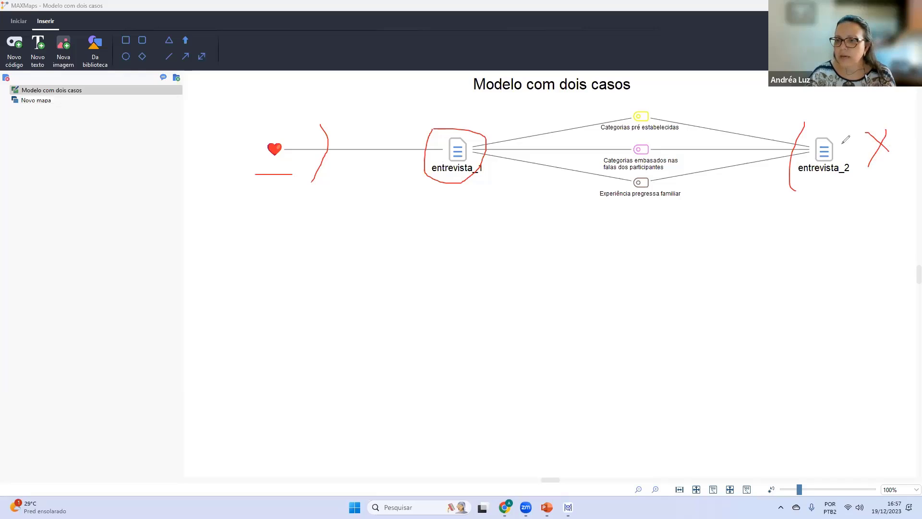
{"action": "mouse_move", "coordinate": [813, 126]}
{"action": "left_mouse_down"}
{"action": "mouse_move", "coordinate": [845, 183]}
{"action": "mouse_move", "coordinate": [791, 129]}
{"action": "left_mouse_up"}
{"action": "mouse_move", "coordinate": [507, 132]}
{"action": "left_mouse_down"}
{"action": "mouse_move", "coordinate": [710, 102]}
{"action": "mouse_move", "coordinate": [785, 124]}
{"action": "left_mouse_up"}
{"action": "left_click_drag", "start_coordinate": [554, 198], "coordinate": [718, 205]}
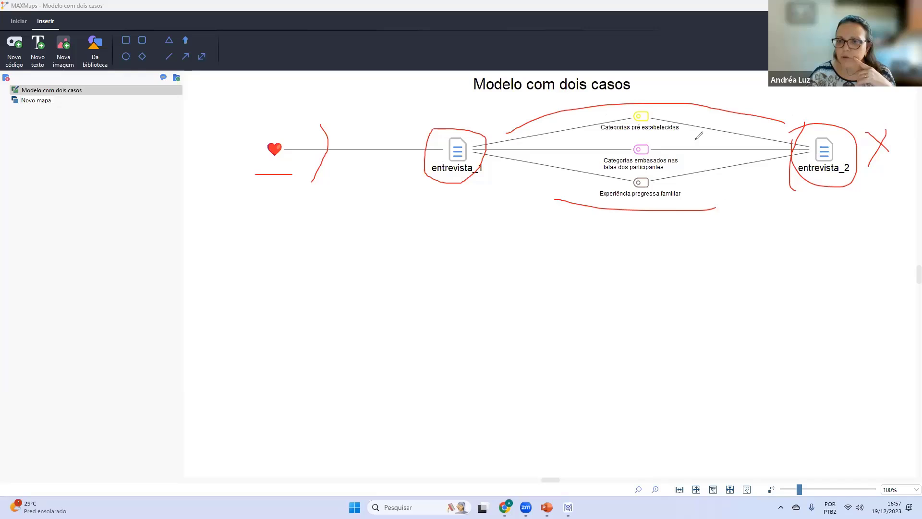
{"action": "left_click_drag", "start_coordinate": [682, 134], "coordinate": [725, 101]}
{"action": "left_click_drag", "start_coordinate": [687, 153], "coordinate": [720, 129]}
{"action": "left_click_drag", "start_coordinate": [698, 182], "coordinate": [730, 158]}
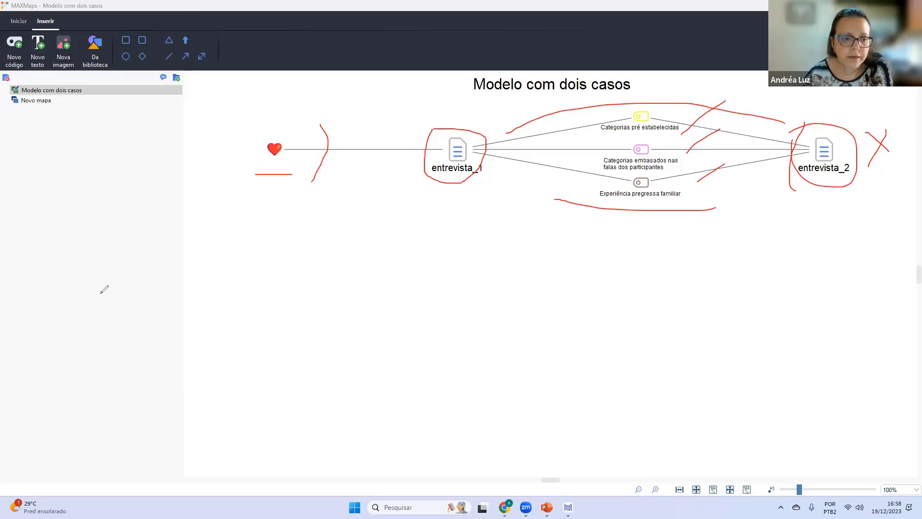
{"action": "key", "text": "Escape"}
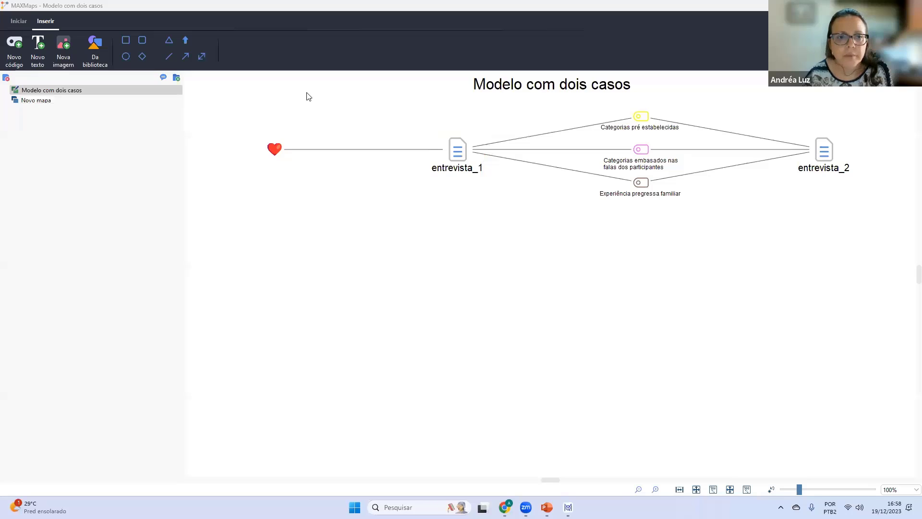
Reopen the Code Matrix Browser with only the activated documents as columns and switch it to the segment matrix.
{"action": "key", "text": "alt+Tab"}
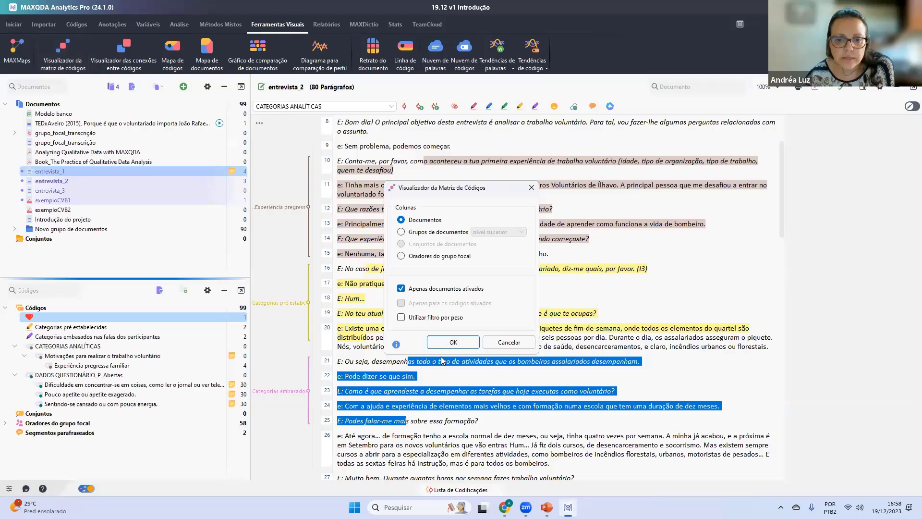
{"action": "left_click", "coordinate": [453, 341]}
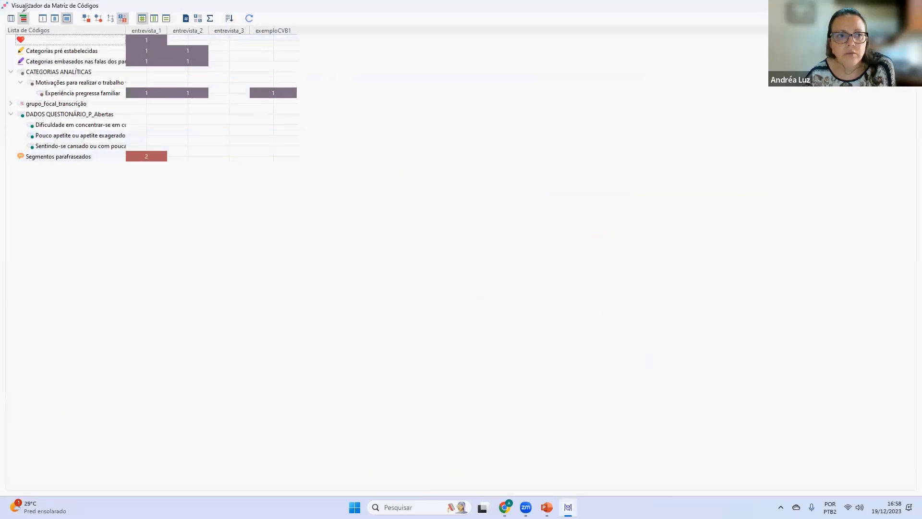
{"action": "left_click_drag", "start_coordinate": [23, 7], "coordinate": [21, 27]}
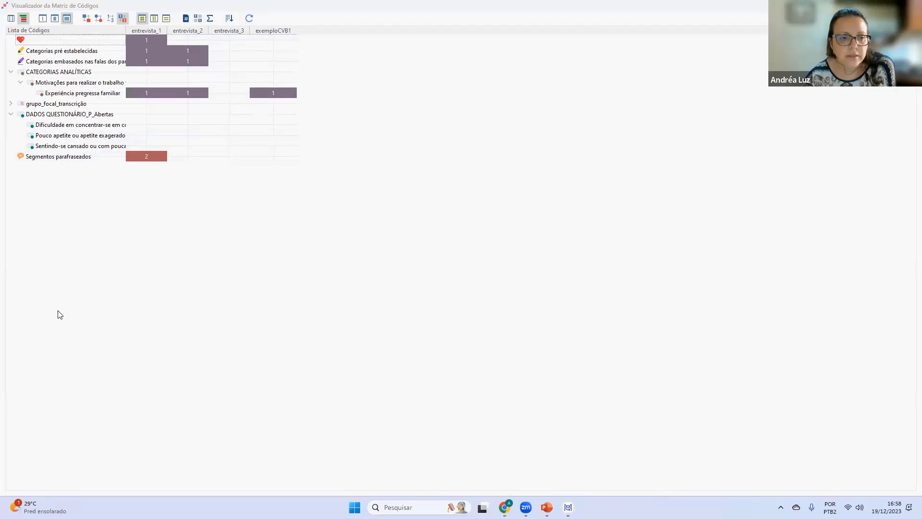
{"action": "left_click", "coordinate": [18, 19]}
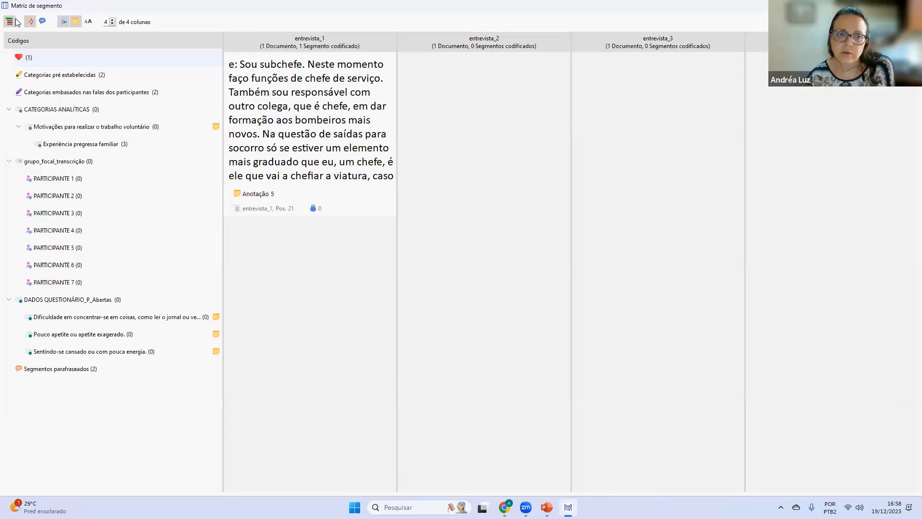
Examine the coded segments for Categorias pré estabelecidas, PARTICIPANTE 1 and Categorias embasados nas falas dos participantes, and close the matrix.
{"action": "left_click", "coordinate": [71, 78]}
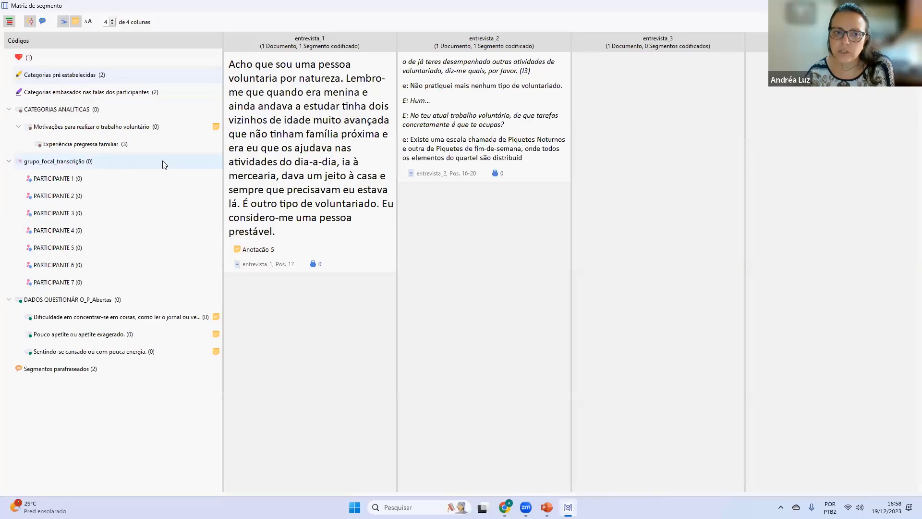
{"action": "left_click", "coordinate": [69, 183]}
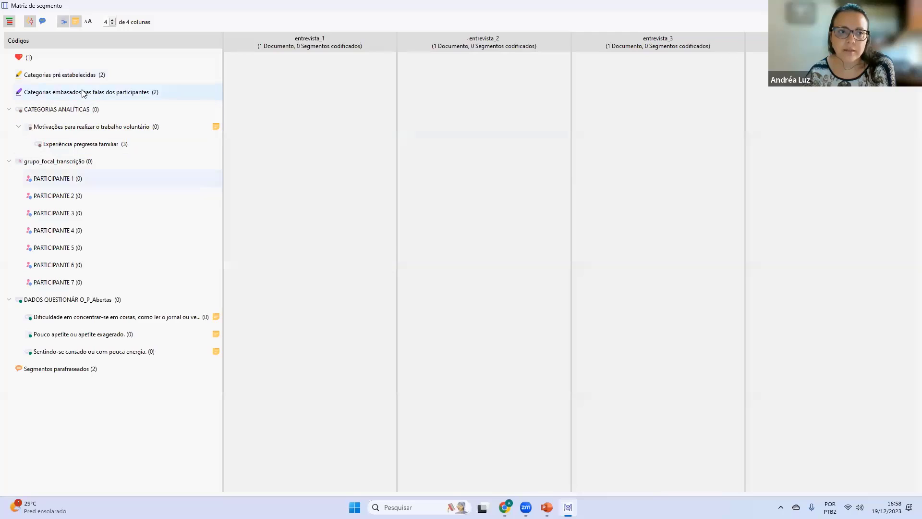
{"action": "left_click", "coordinate": [140, 92]}
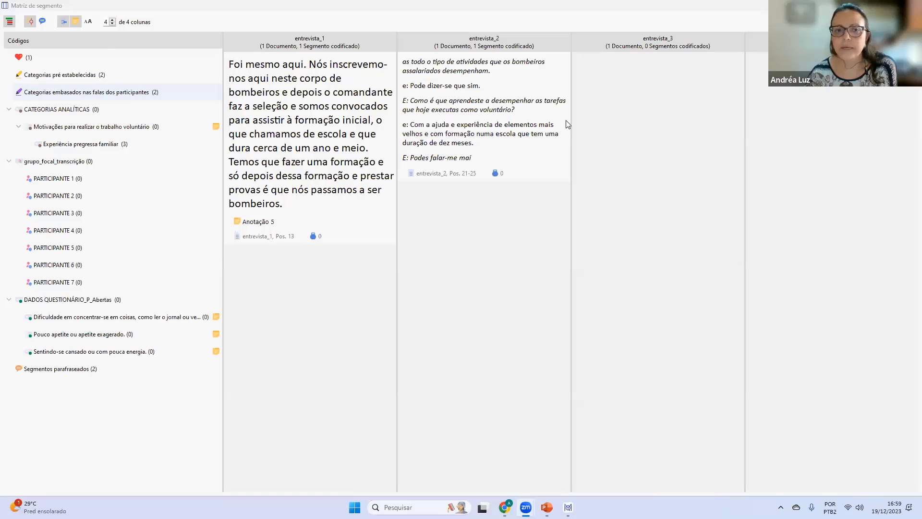
{"action": "key", "text": "Escape"}
{"action": "key", "text": "Escape"}
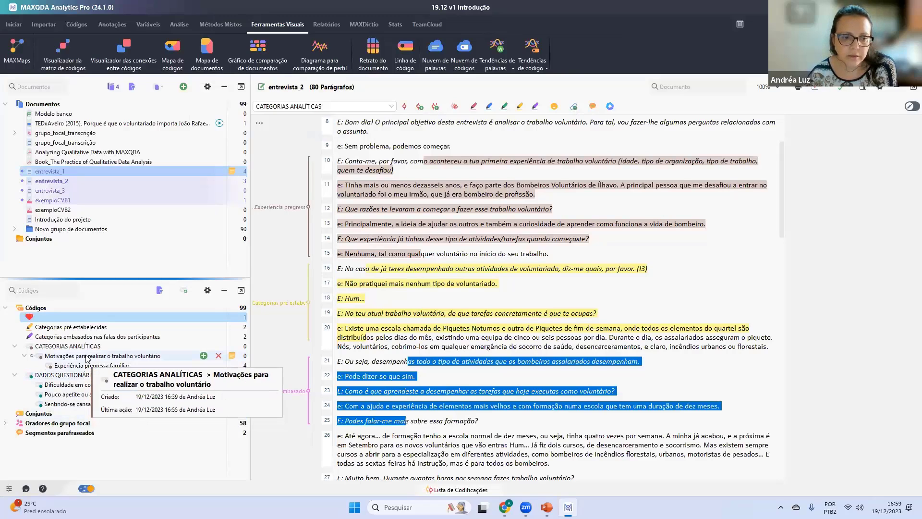
Move the Experiência pregressa familiar code directly under CATEGORIAS ANALÍTICAS, at the same level as Motivações para realizar o trabalho voluntário.
{"action": "left_click", "coordinate": [58, 366]}
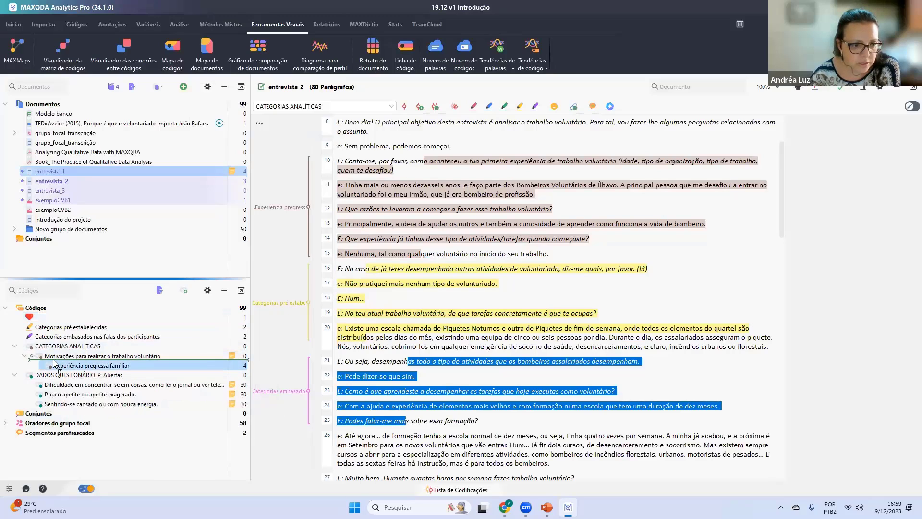
{"action": "left_click_drag", "start_coordinate": [58, 366], "coordinate": [59, 358]}
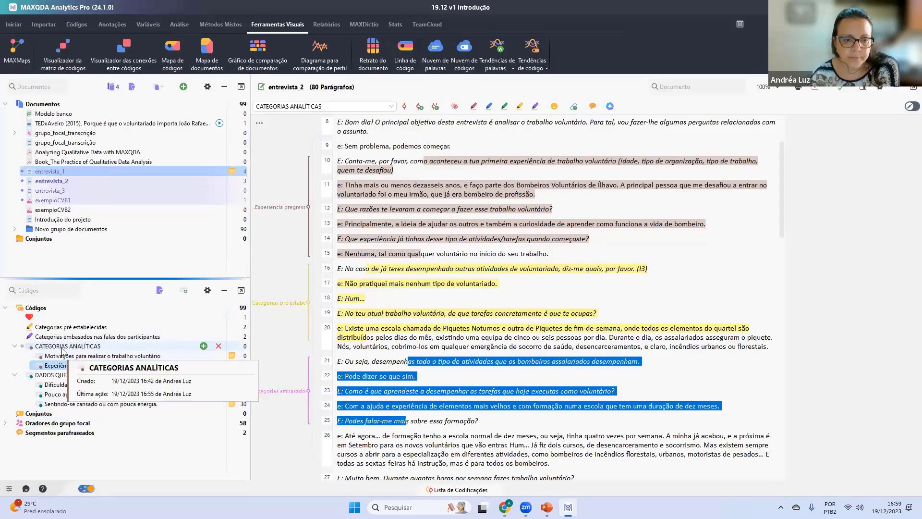
Generate the subcode statistics of CATEGORIAS ANALÍTICAS, review them as a bar chart and close them.
{"action": "right_click", "coordinate": [63, 349]}
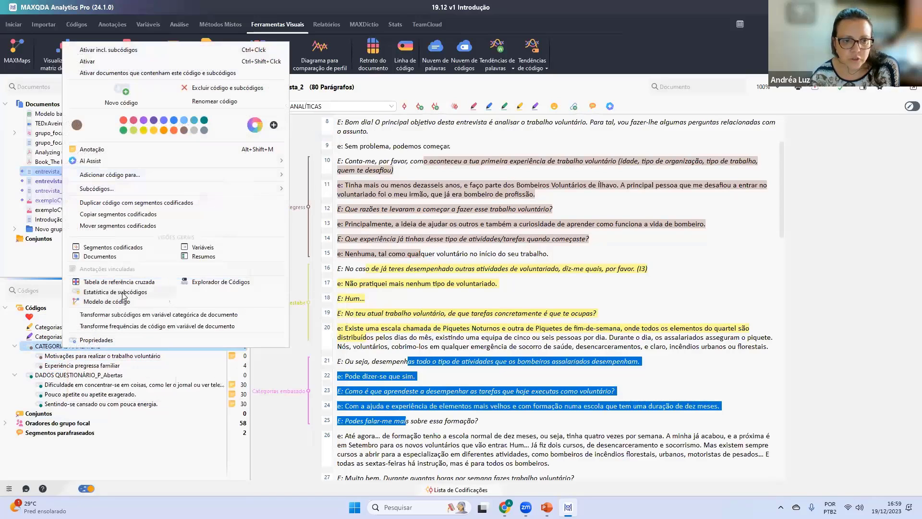
{"action": "left_click", "coordinate": [124, 292]}
{"action": "left_click", "coordinate": [466, 336]}
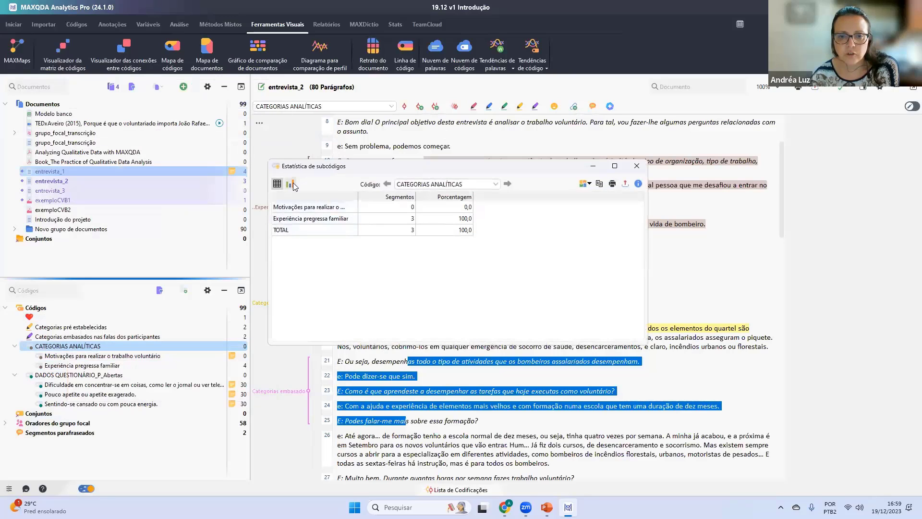
{"action": "left_click", "coordinate": [290, 184]}
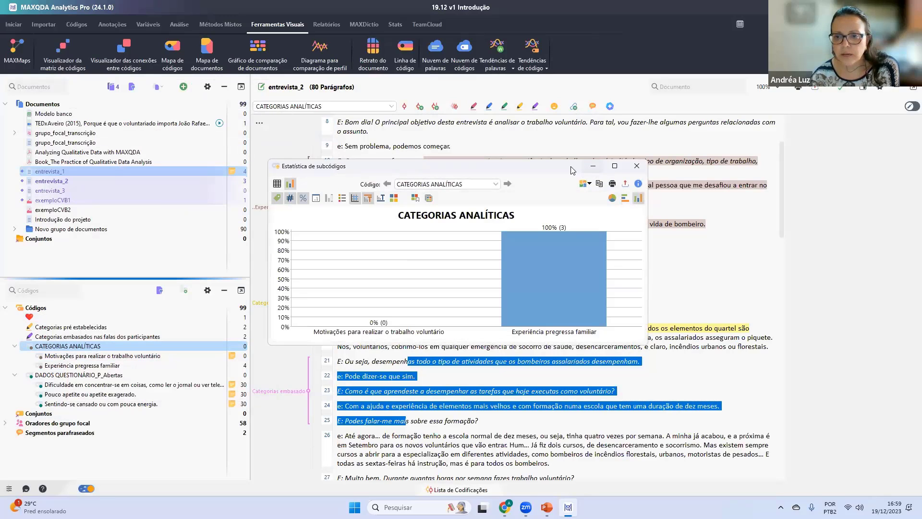
{"action": "left_click_drag", "start_coordinate": [571, 169], "coordinate": [570, 134]}
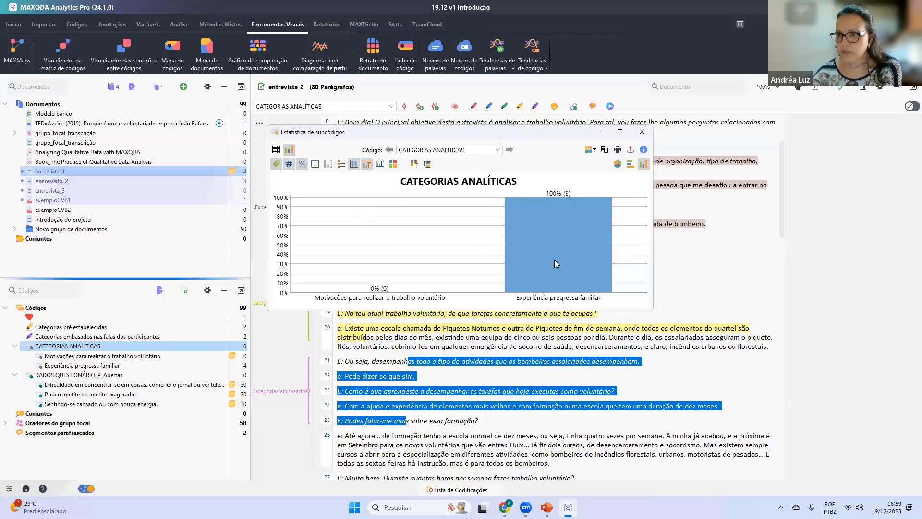
{"action": "left_click", "coordinate": [642, 133]}
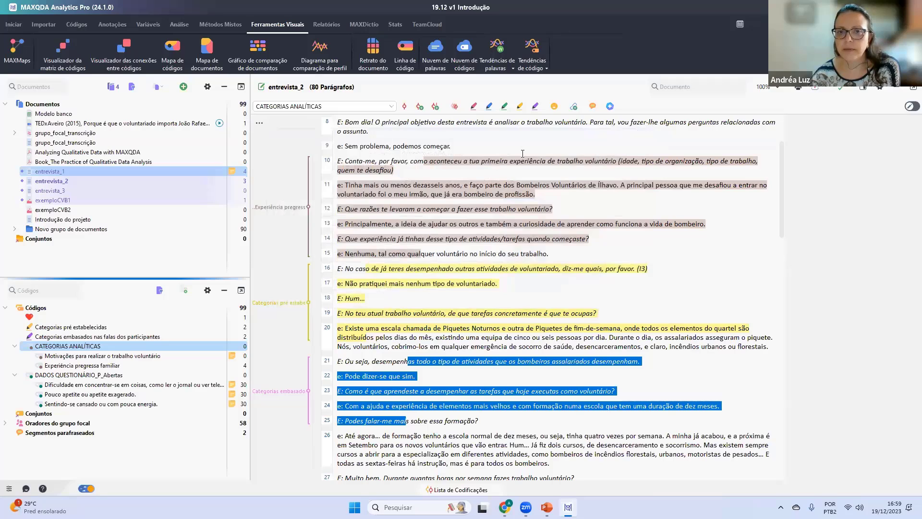
{"action": "left_click", "coordinate": [396, 25]}
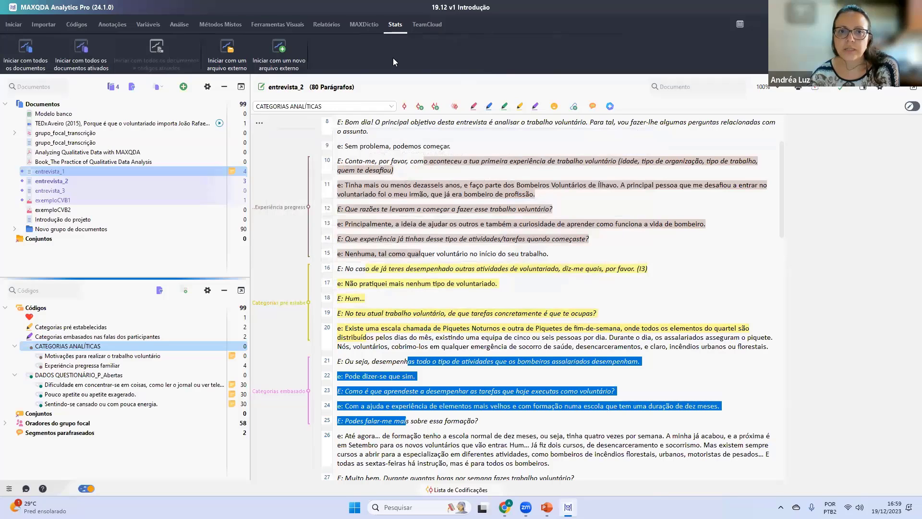
{"action": "left_click", "coordinate": [364, 24]}
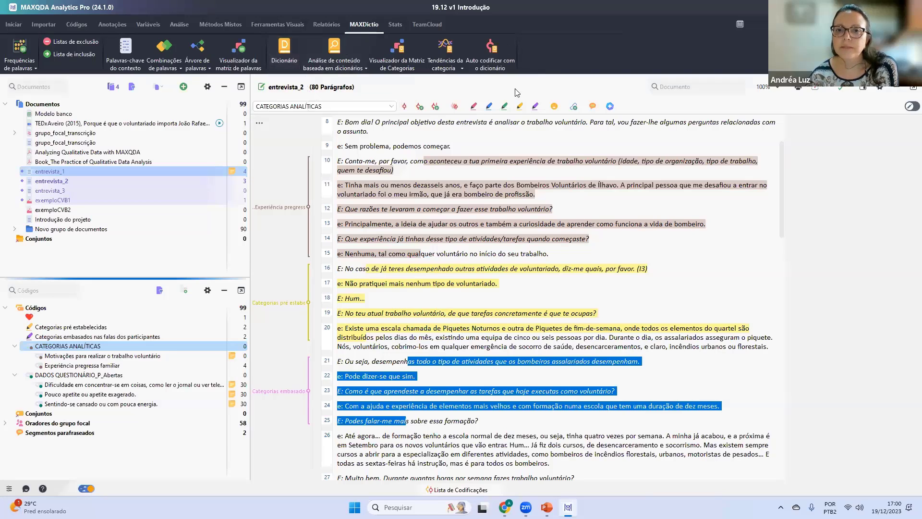
{"action": "left_click", "coordinate": [452, 70]}
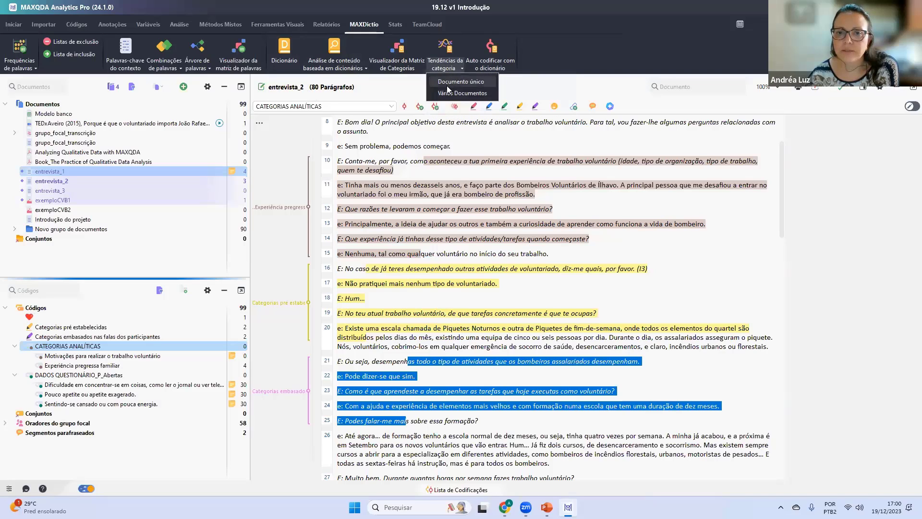
{"action": "left_click", "coordinate": [460, 81]}
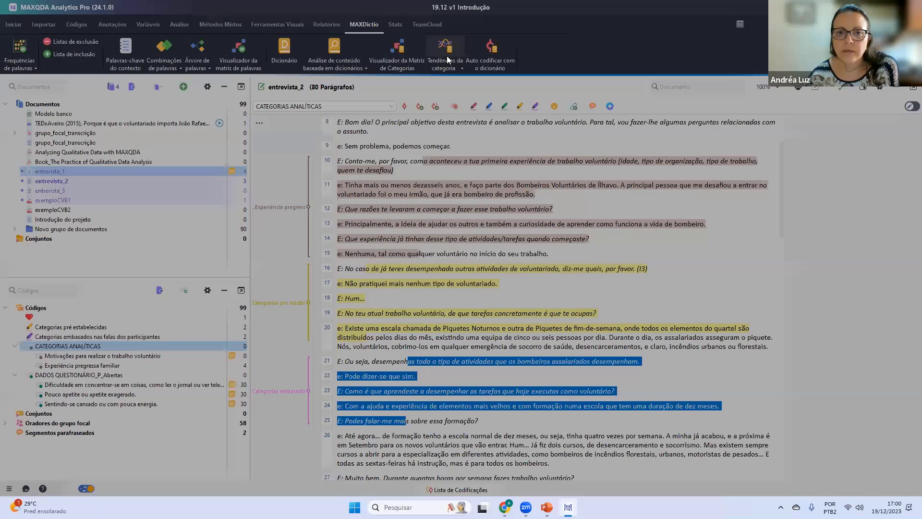
{"action": "left_click", "coordinate": [473, 313]}
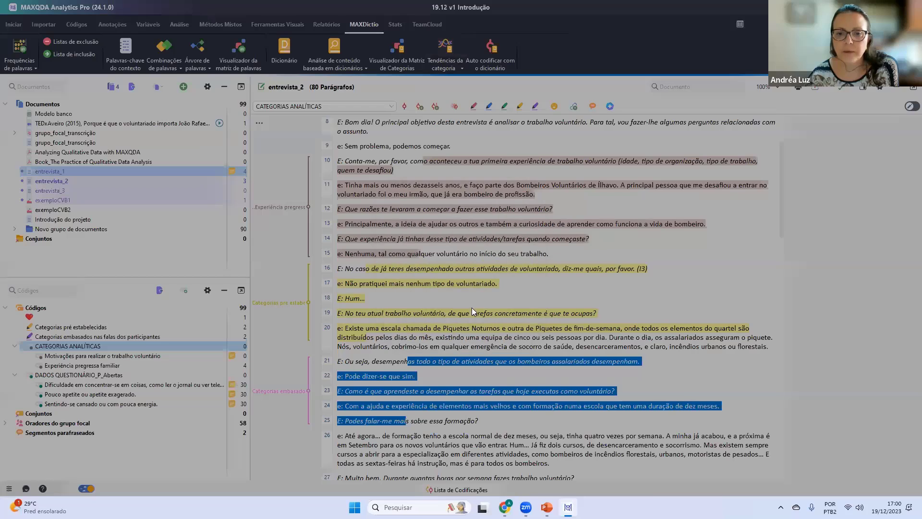
{"action": "left_click", "coordinate": [666, 109]}
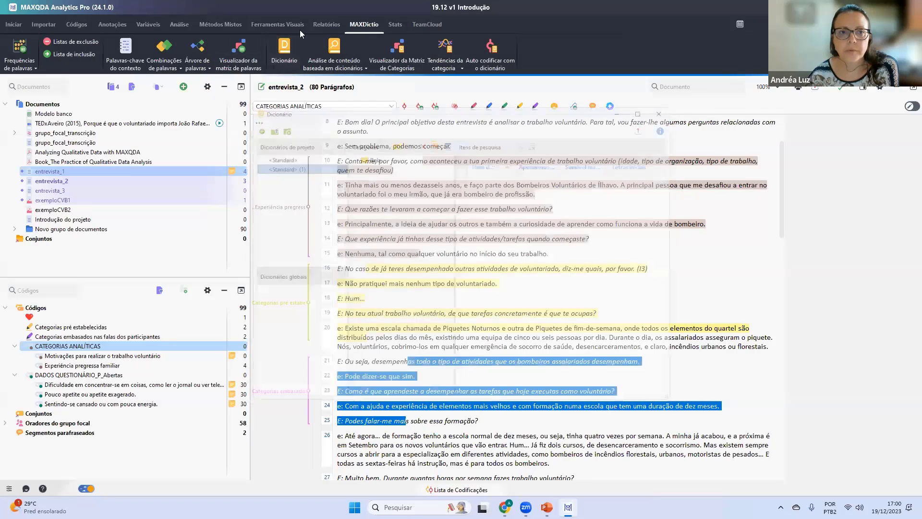
Generate a word trends chart across several documents, comparing entrevista_1, entrevista_2 and entrevista_3.
{"action": "left_click", "coordinate": [221, 24]}
{"action": "left_click", "coordinate": [273, 25]}
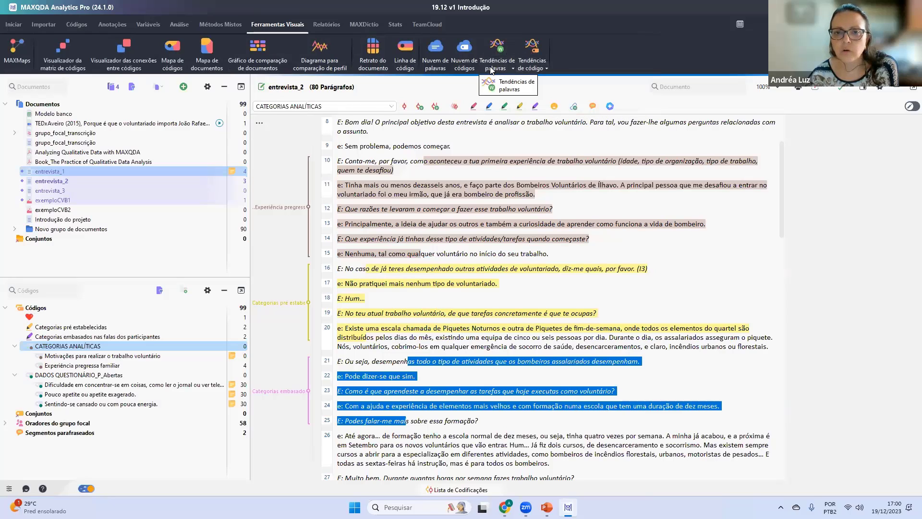
{"action": "left_click", "coordinate": [510, 67]}
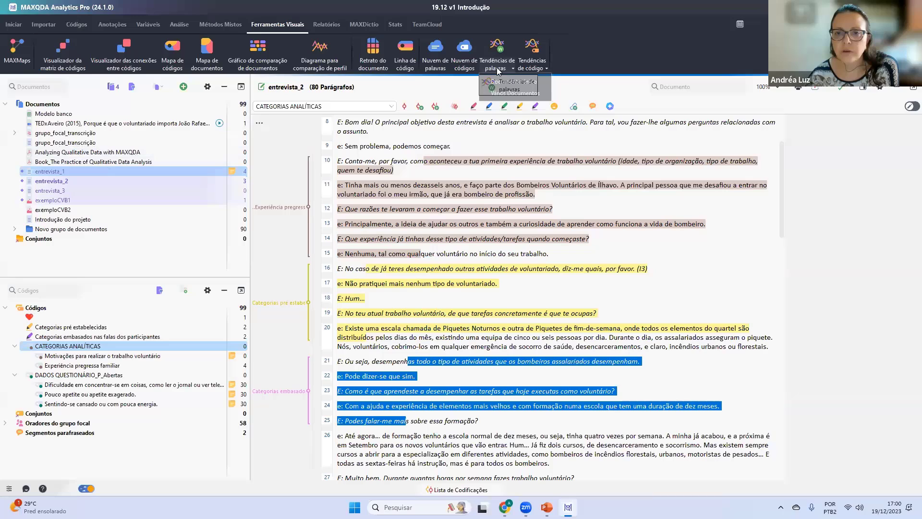
{"action": "left_click", "coordinate": [511, 93]}
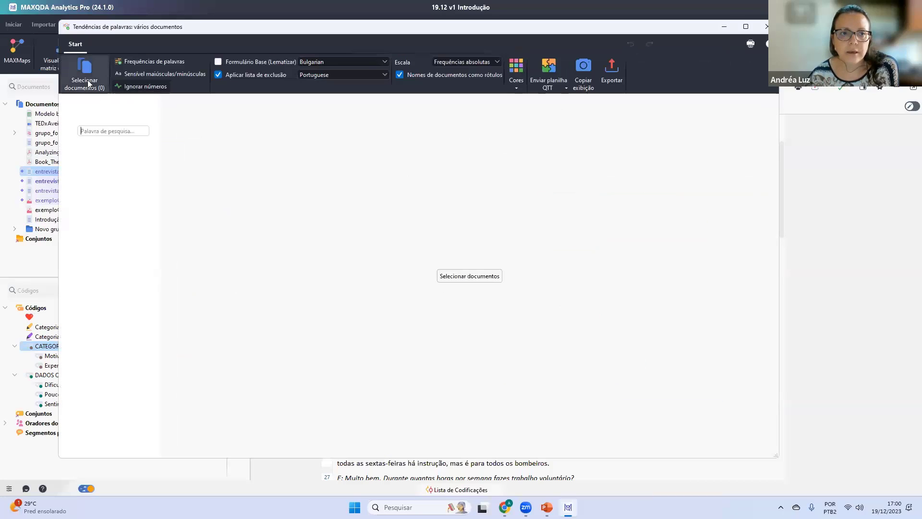
{"action": "left_click", "coordinate": [90, 85]}
{"action": "left_click", "coordinate": [351, 228]}
{"action": "left_click", "coordinate": [350, 238]}
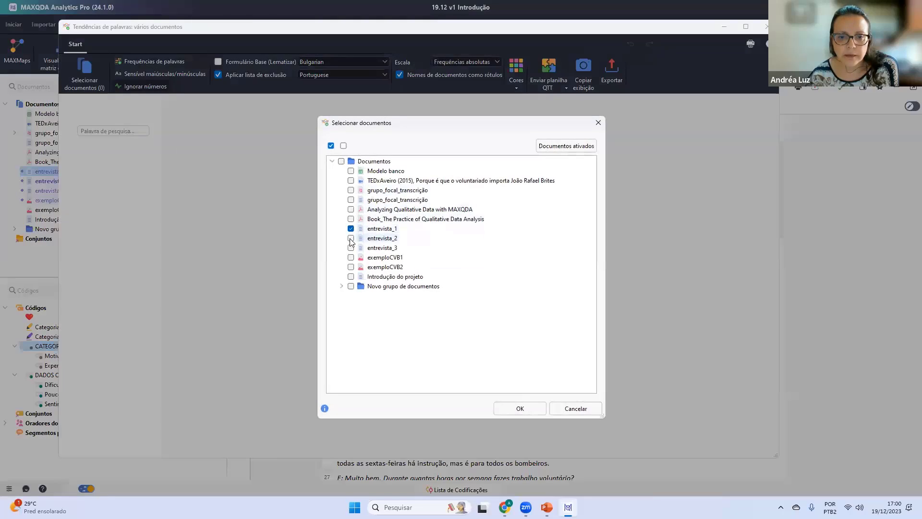
{"action": "left_click", "coordinate": [350, 247]}
{"action": "left_click", "coordinate": [503, 408]}
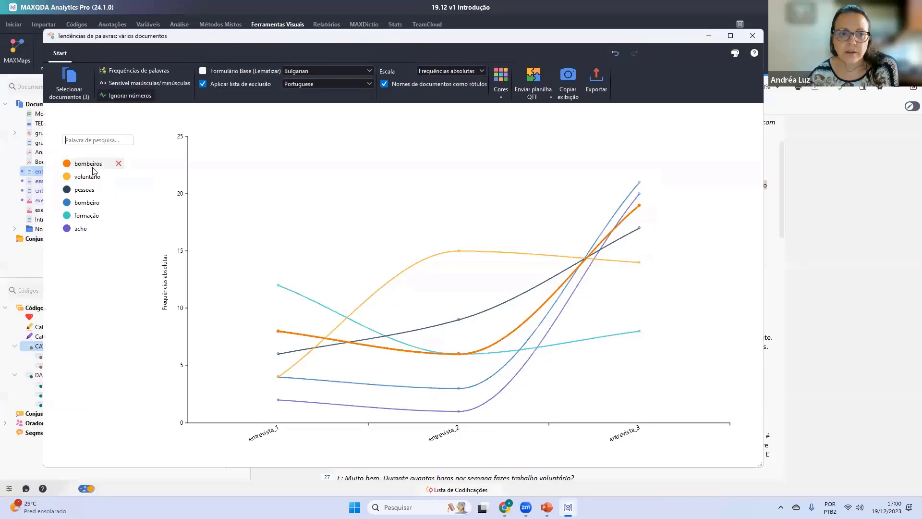
Remove the word acho from the trends chart, hide pessoas, toggle the formação line off and on, and close the chart.
{"action": "mouse_move", "coordinate": [101, 202]}
{"action": "mouse_move", "coordinate": [91, 219]}
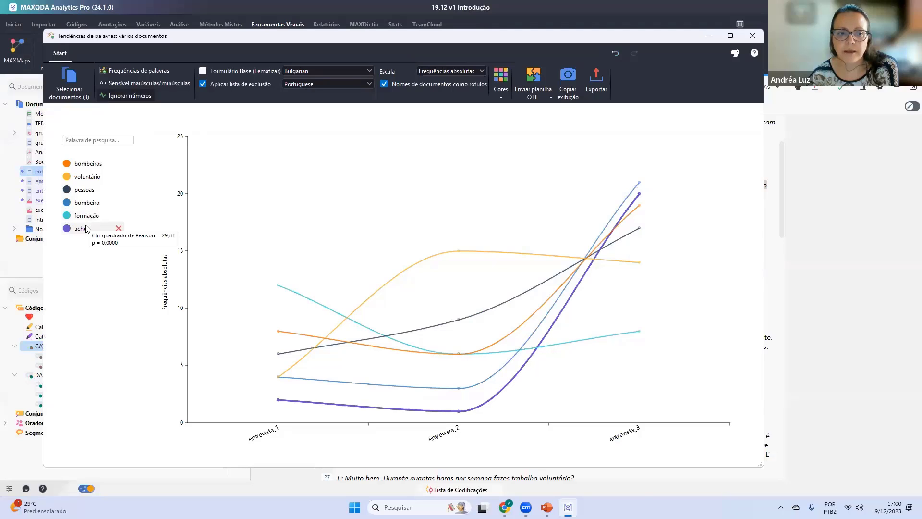
{"action": "left_click", "coordinate": [119, 228]}
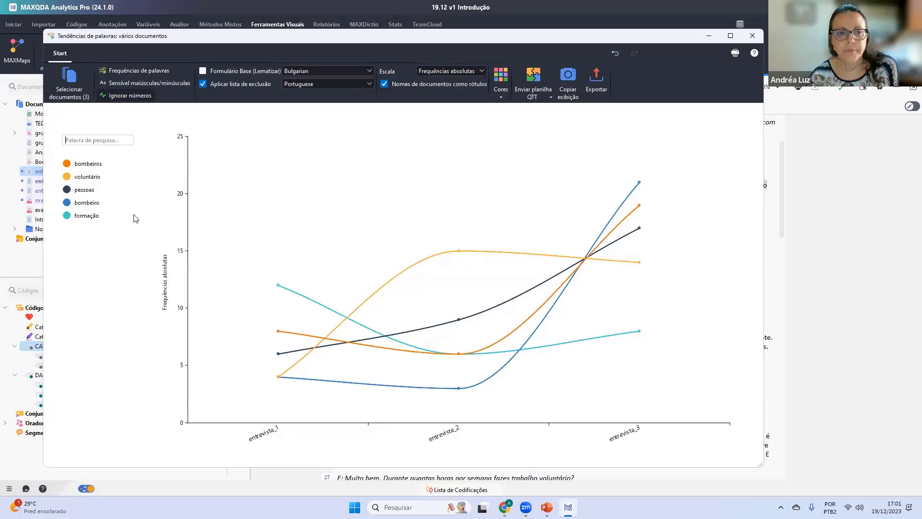
{"action": "left_click", "coordinate": [84, 191]}
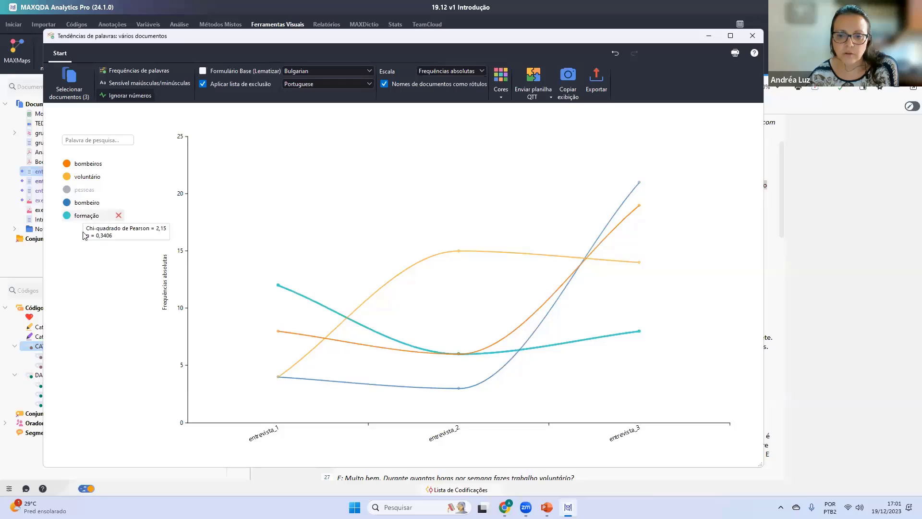
{"action": "left_click", "coordinate": [86, 216]}
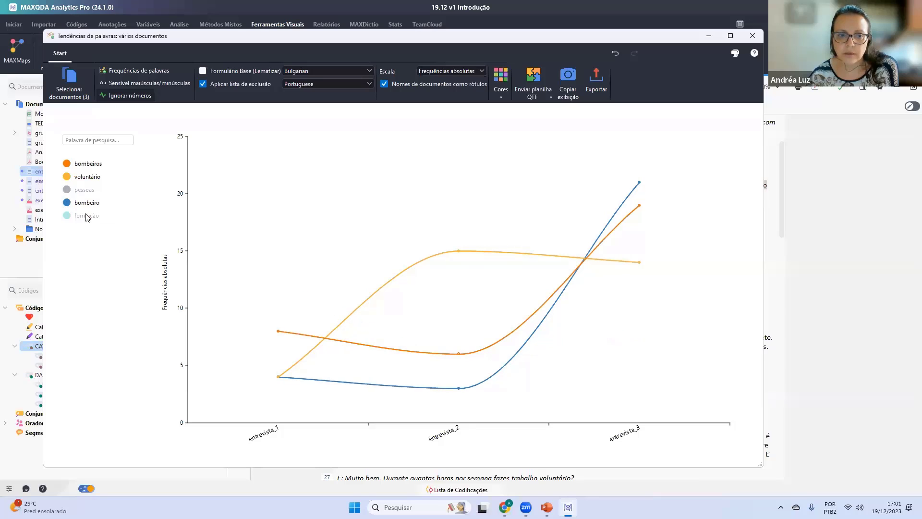
{"action": "left_click", "coordinate": [88, 217]}
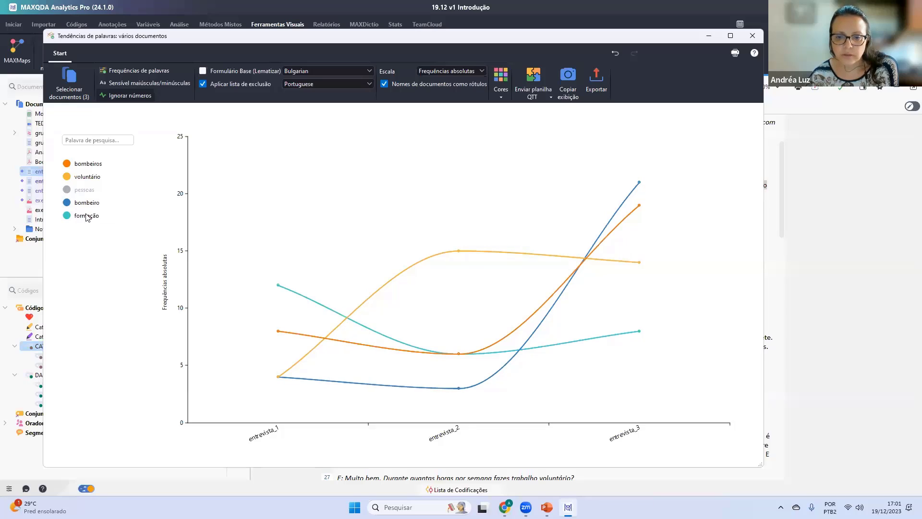
{"action": "left_click", "coordinate": [88, 217]}
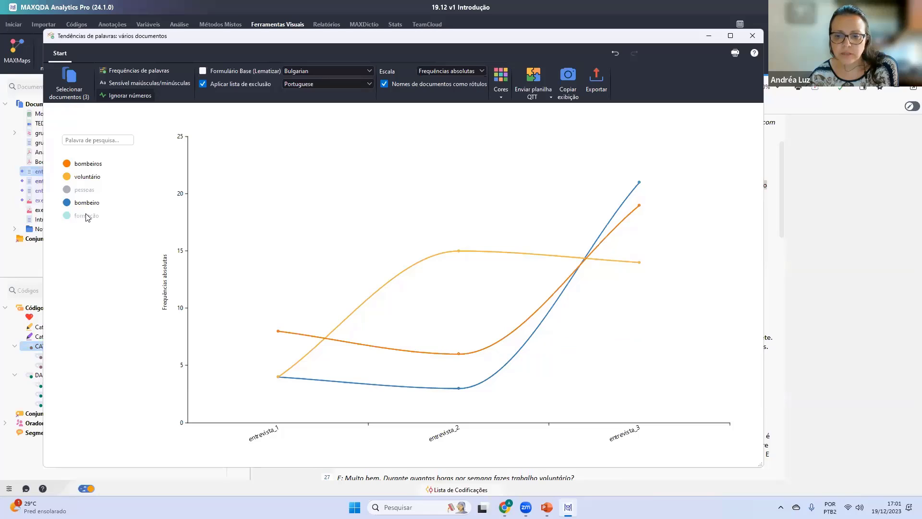
{"action": "left_click", "coordinate": [87, 217]}
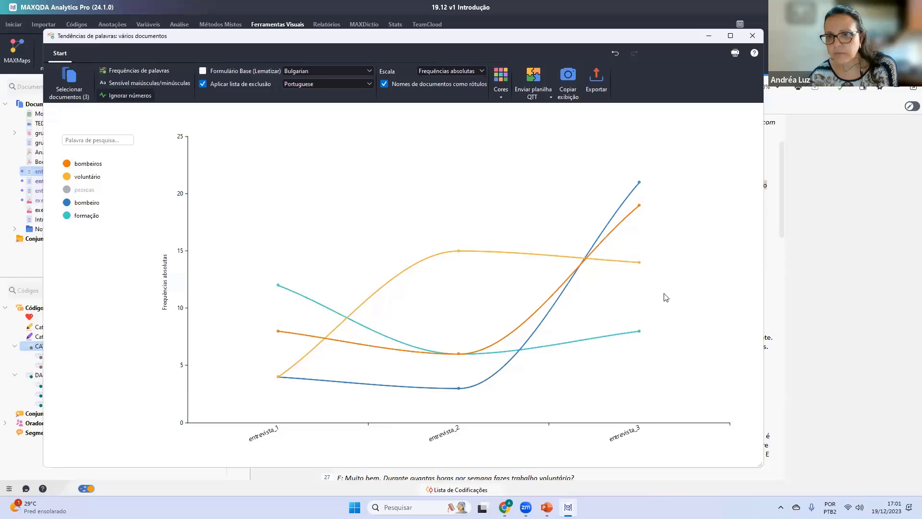
{"action": "left_click", "coordinate": [752, 36]}
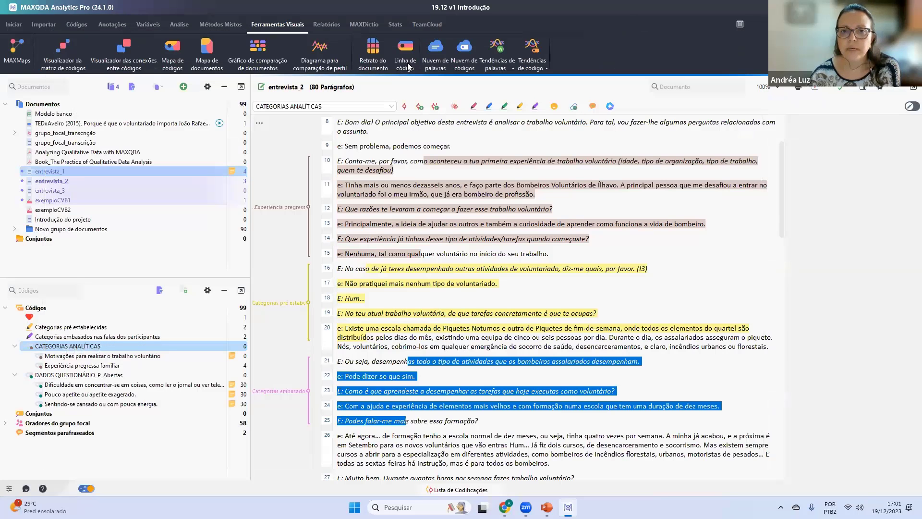
Start a Smart Publisher report on CATEGORIAS ANALÍTICAS and its two subcodes, with the title Introdução Pesq Quali MAXQDA 24.
{"action": "left_click", "coordinate": [332, 23]}
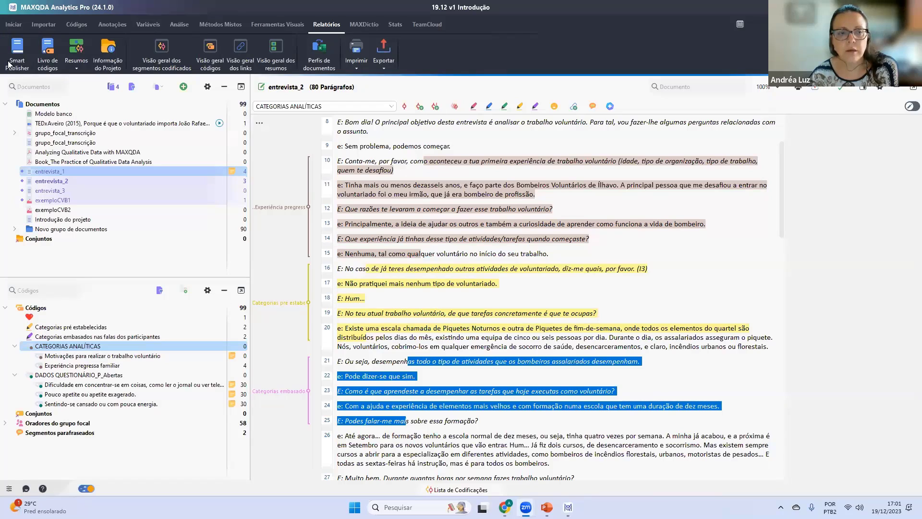
{"action": "left_click", "coordinate": [29, 55]}
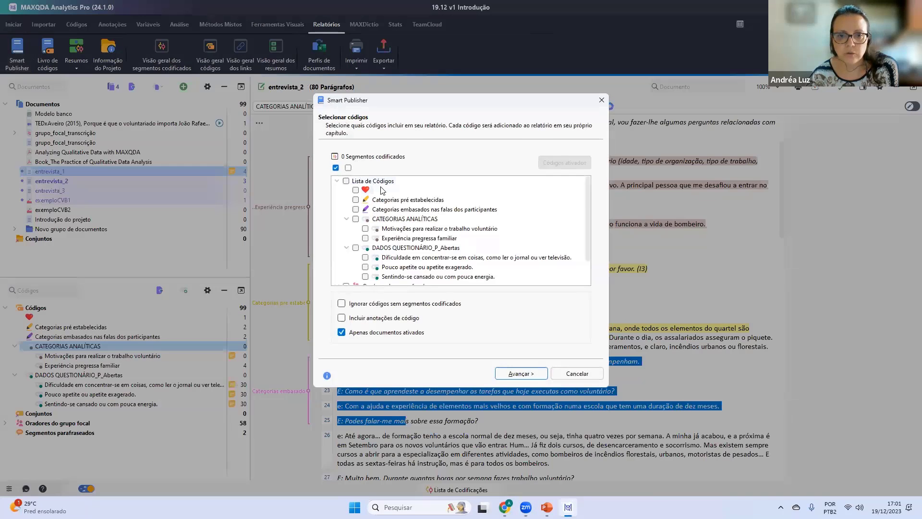
{"action": "scroll", "coordinate": [391, 211], "scroll_direction": "down", "scroll_amount": 1}
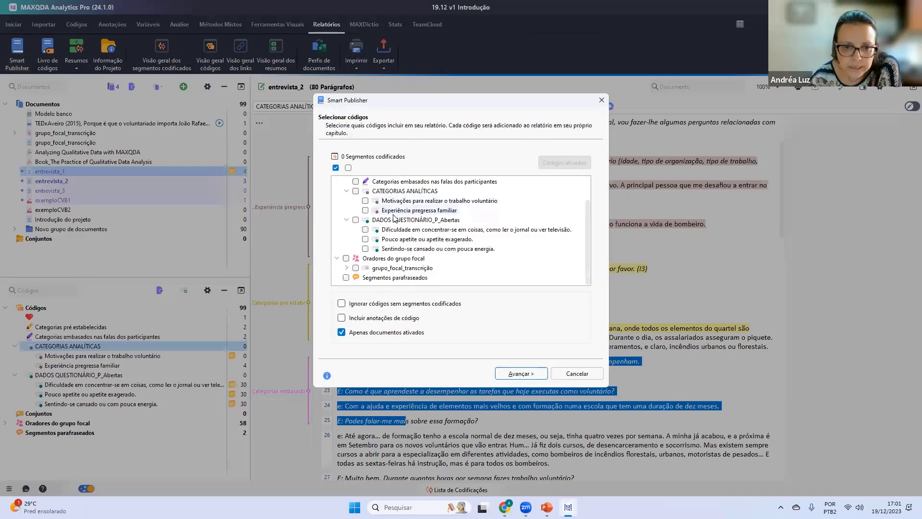
{"action": "left_click", "coordinate": [355, 191]}
{"action": "left_click", "coordinate": [366, 201]}
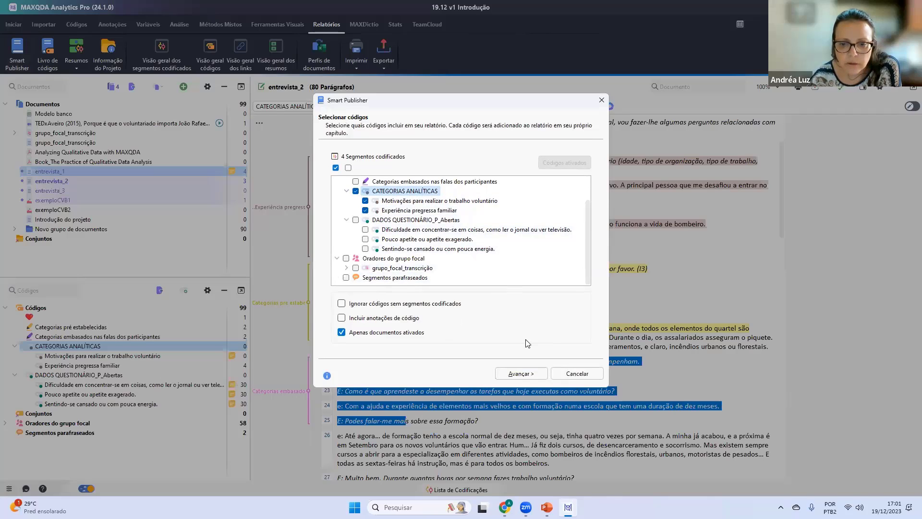
{"action": "left_click", "coordinate": [518, 374]}
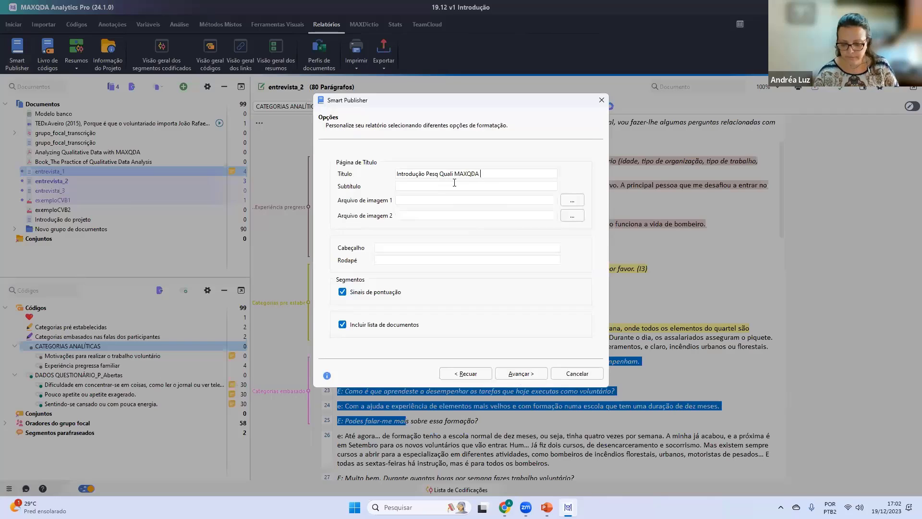
{"action": "left_click", "coordinate": [520, 373]}
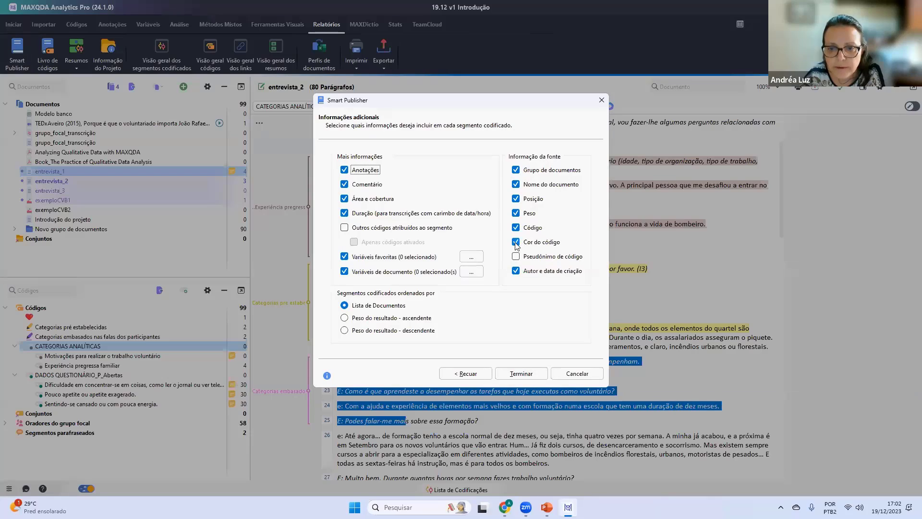
Exclude Peso, Cor do código and Autor e data de criação from the report's source information and finish the report setup.
{"action": "left_click", "coordinate": [517, 214]}
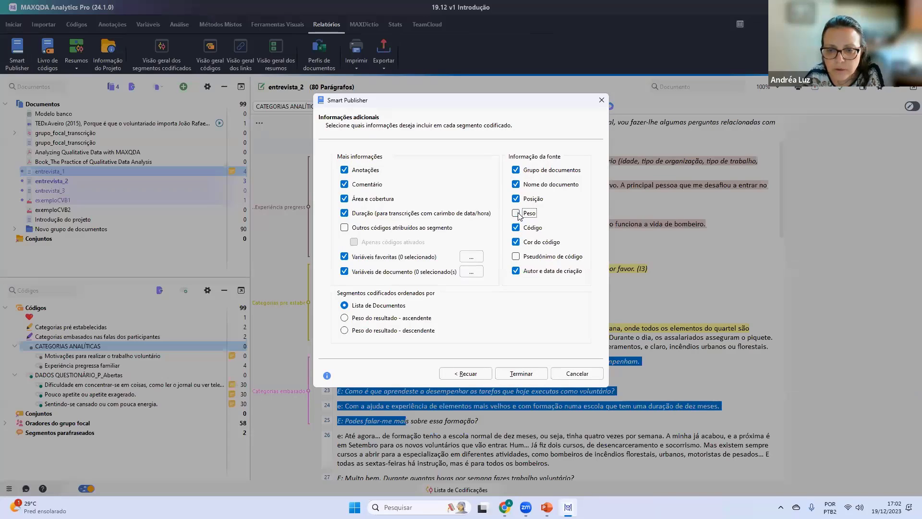
{"action": "left_click", "coordinate": [546, 245]}
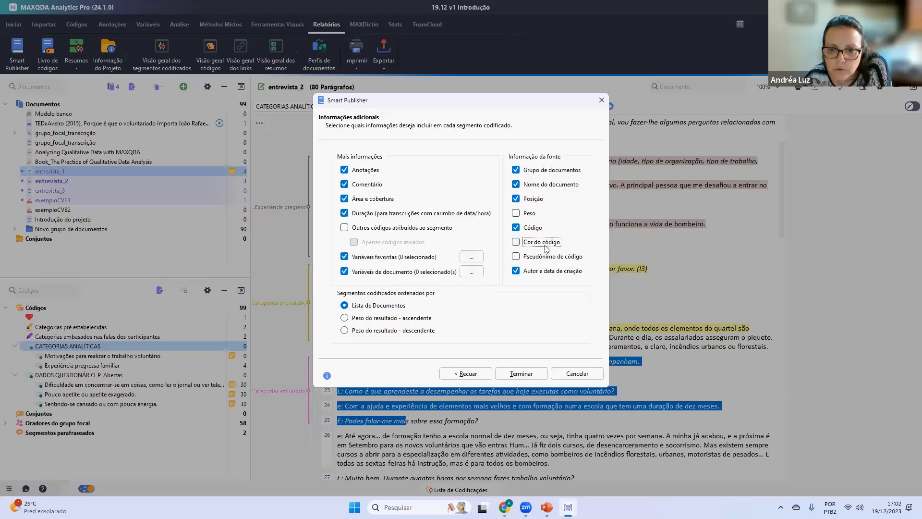
{"action": "left_click", "coordinate": [533, 273]}
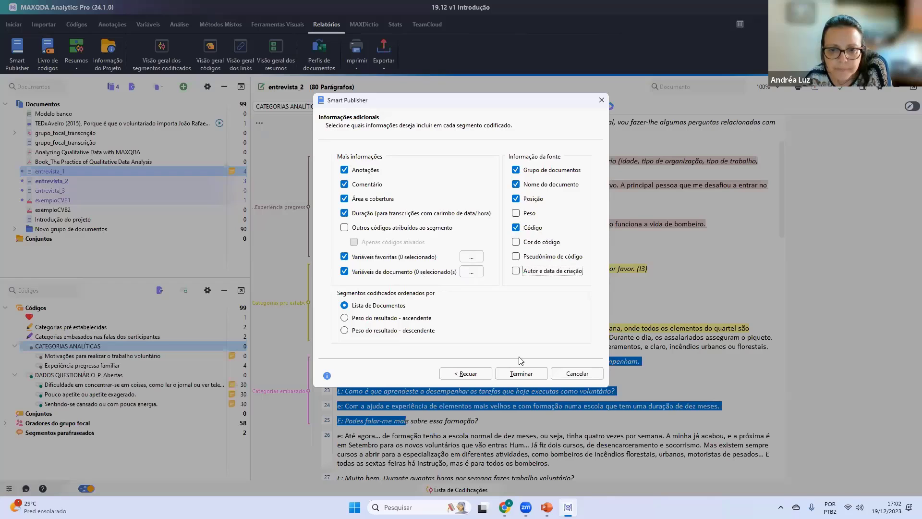
{"action": "left_click", "coordinate": [512, 374]}
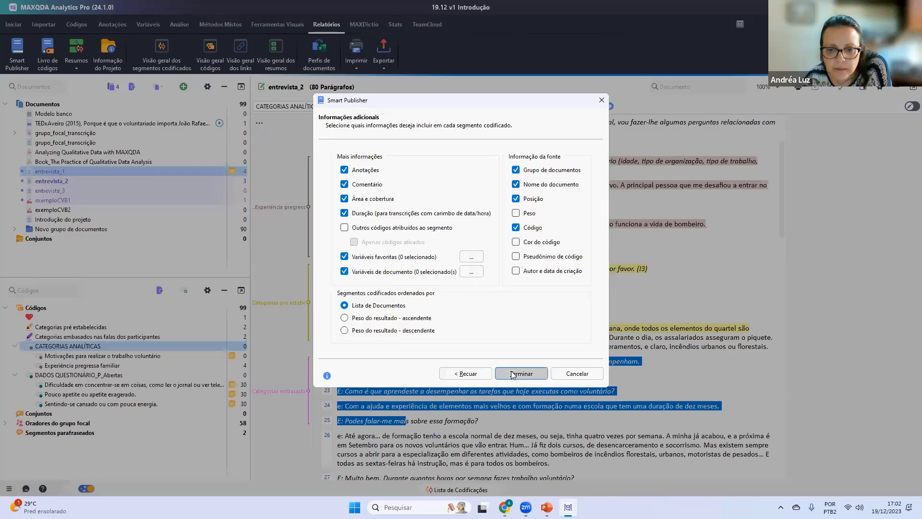
Save the report to the desktop as the Word document 19.12 v1 Introdução and open it in Word with its fields updated.
{"action": "left_click", "coordinate": [478, 318]}
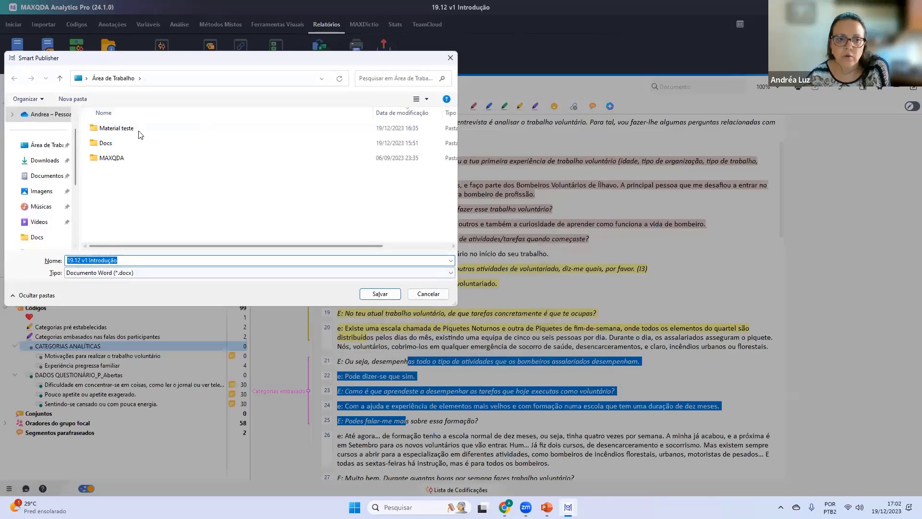
{"action": "left_click", "coordinate": [379, 294]}
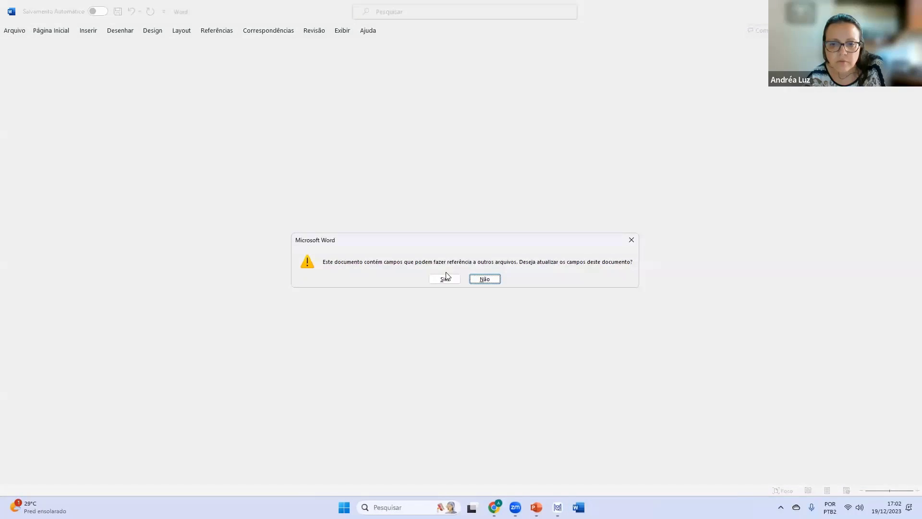
{"action": "left_click", "coordinate": [446, 278]}
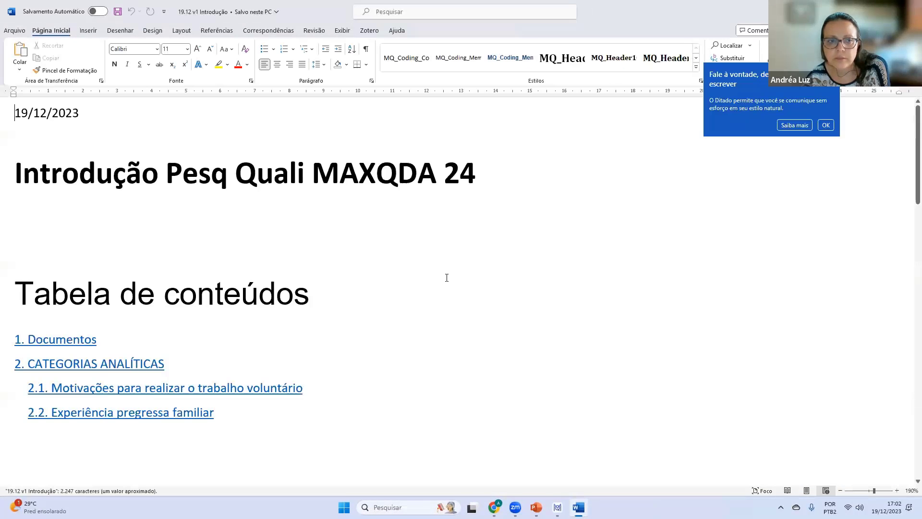
Switch the Word report from web layout to print layout view.
{"action": "left_click", "coordinate": [189, 31]}
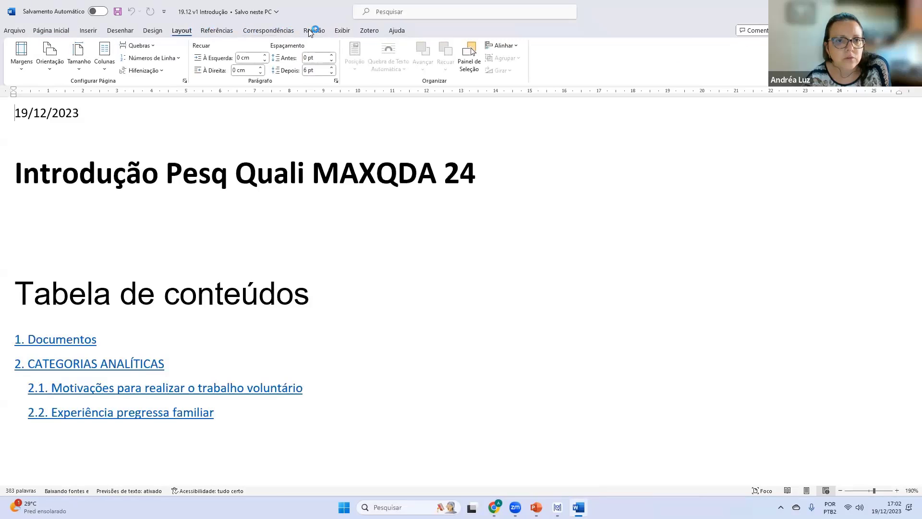
{"action": "left_click", "coordinate": [322, 31]}
{"action": "left_click", "coordinate": [343, 30]}
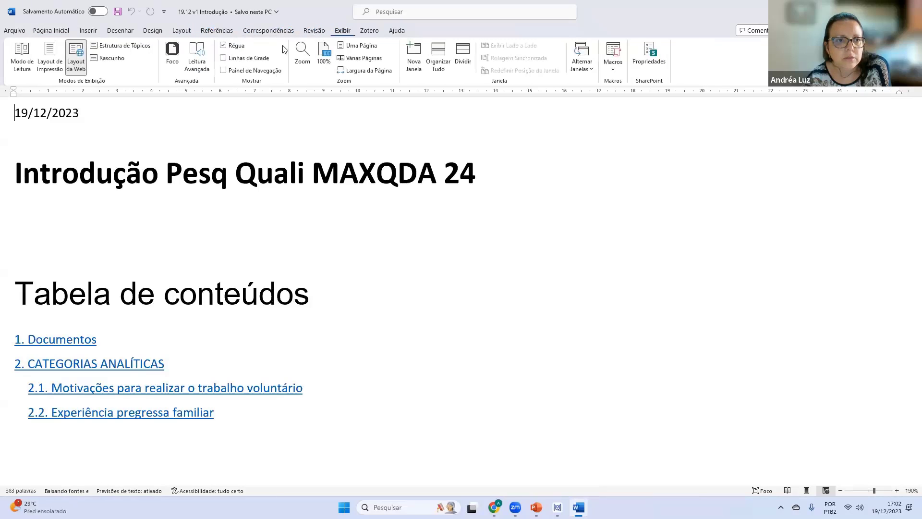
{"action": "left_click", "coordinate": [49, 61]}
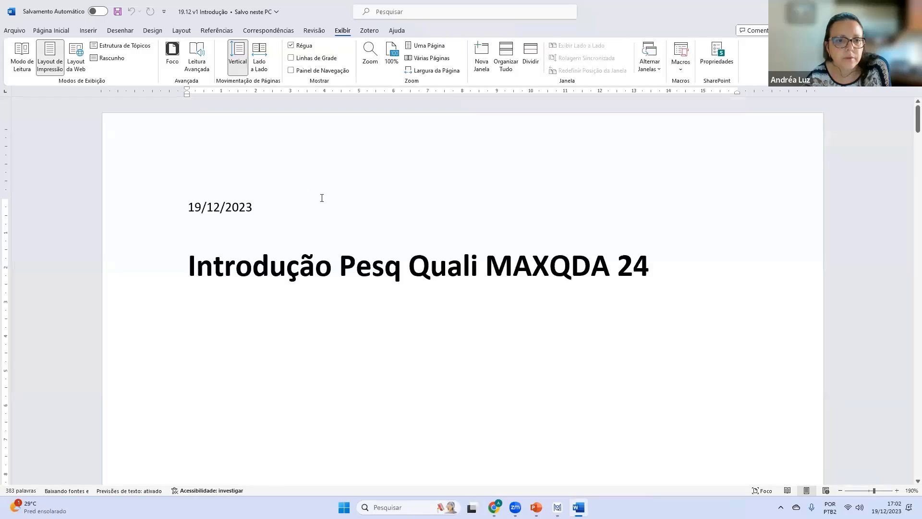
Review the generated report from the title page through the table of contents to the coded segments in section 2.2.
{"action": "scroll", "coordinate": [301, 263], "scroll_direction": "down", "scroll_amount": 10}
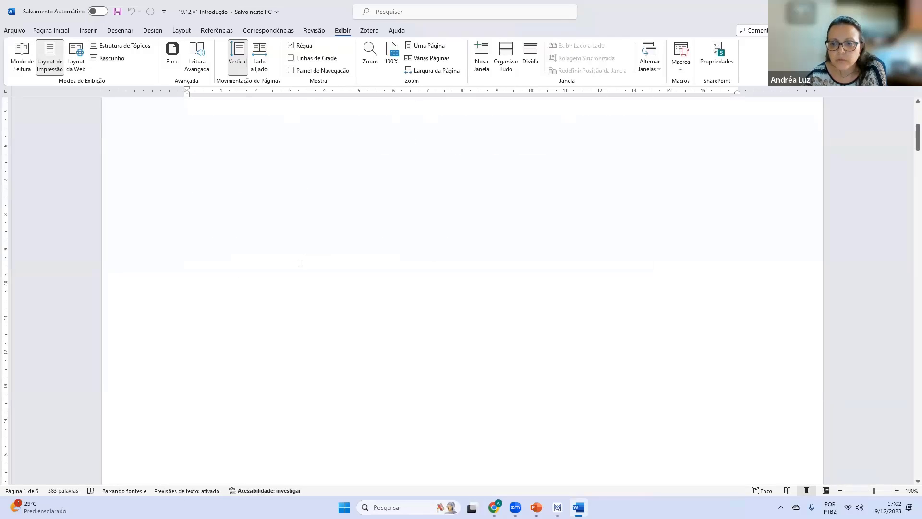
{"action": "scroll", "coordinate": [301, 263], "scroll_direction": "down", "scroll_amount": 5}
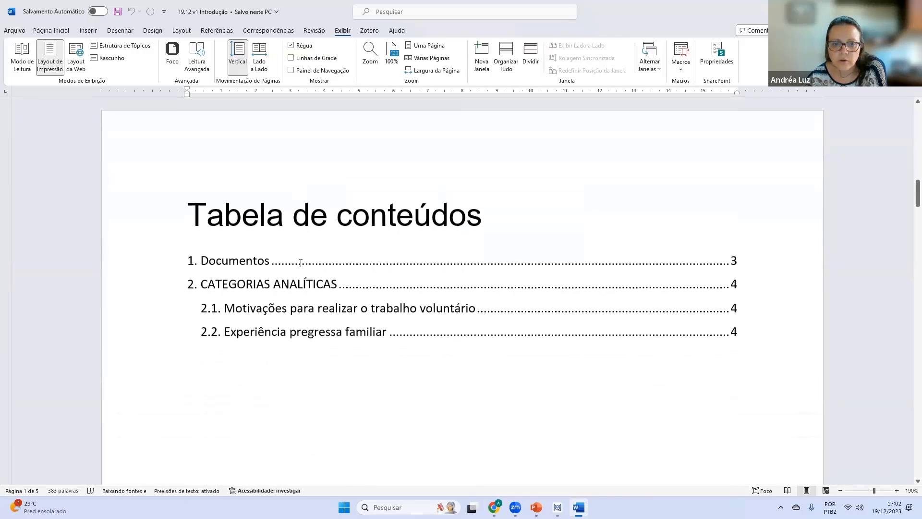
{"action": "scroll", "coordinate": [300, 263], "scroll_direction": "down", "scroll_amount": 1}
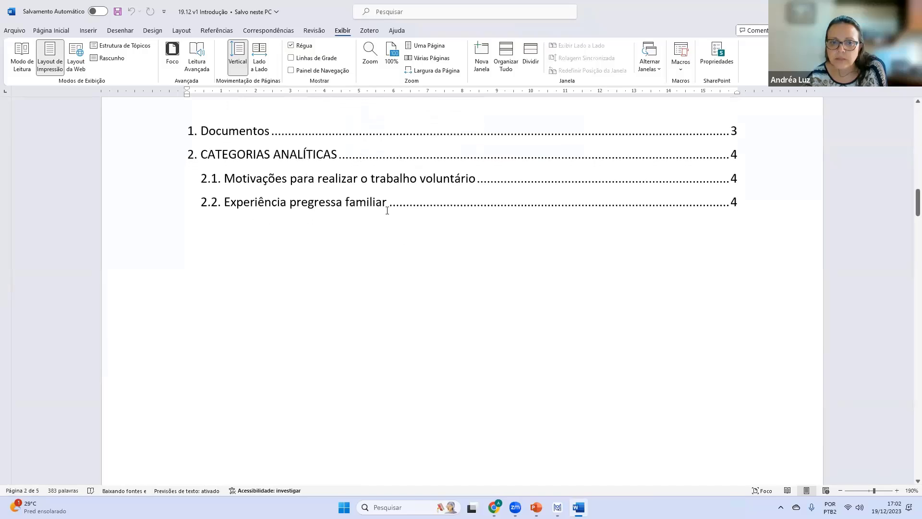
{"action": "scroll", "coordinate": [352, 248], "scroll_direction": "down", "scroll_amount": 8}
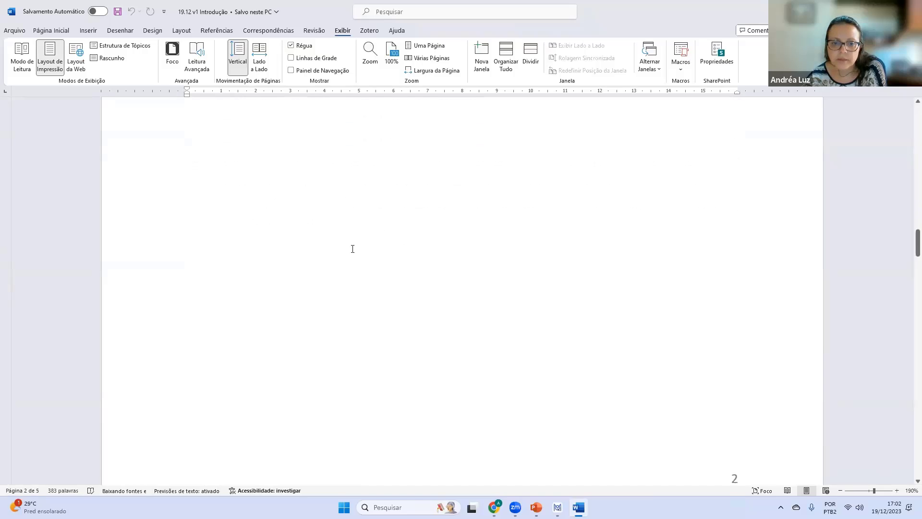
{"action": "scroll", "coordinate": [353, 248], "scroll_direction": "down", "scroll_amount": 8}
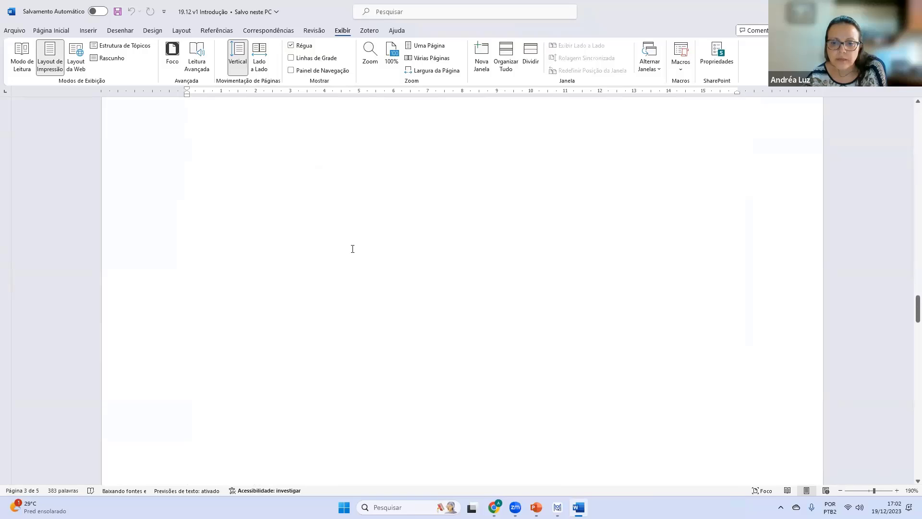
{"action": "scroll", "coordinate": [352, 248], "scroll_direction": "down", "scroll_amount": 4}
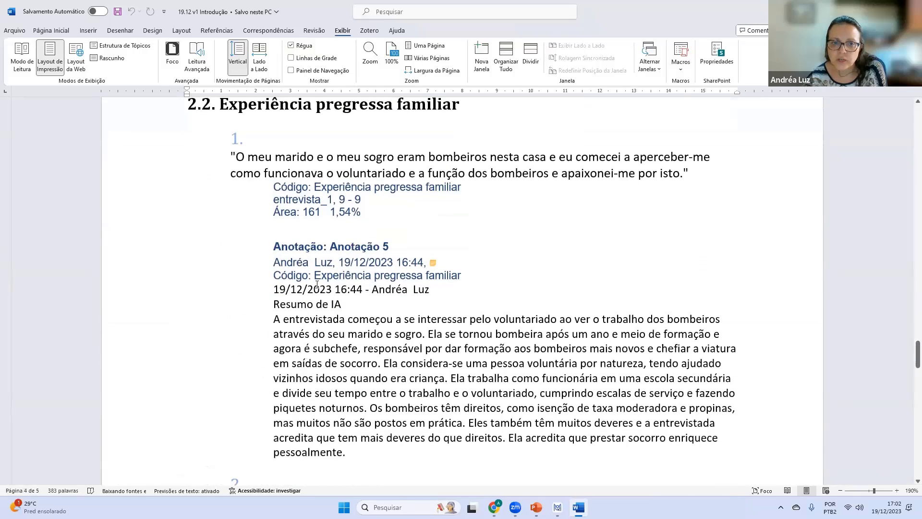
Switch to MAXQDA and generate subcode statistics for CATEGORIAS ANALÍTICAS by coded segments, limited to activated documents.
{"action": "left_click", "coordinate": [557, 507]}
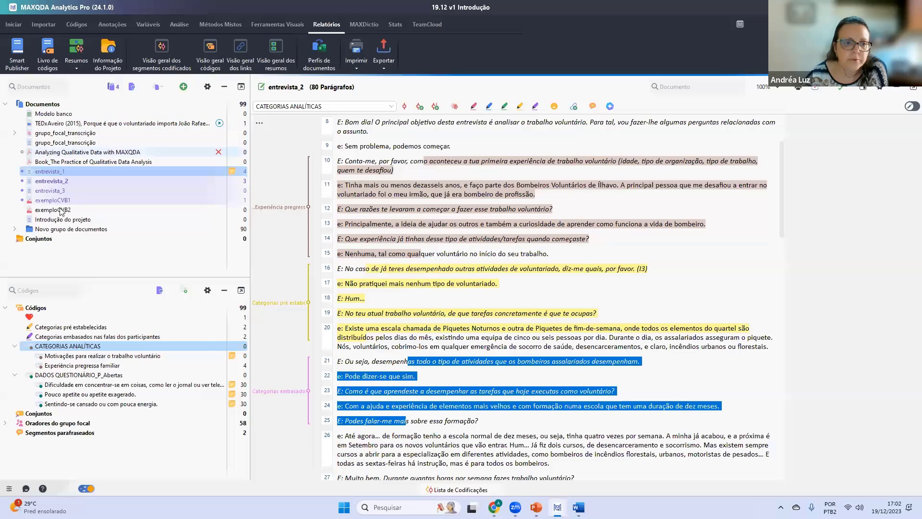
{"action": "right_click", "coordinate": [51, 346]}
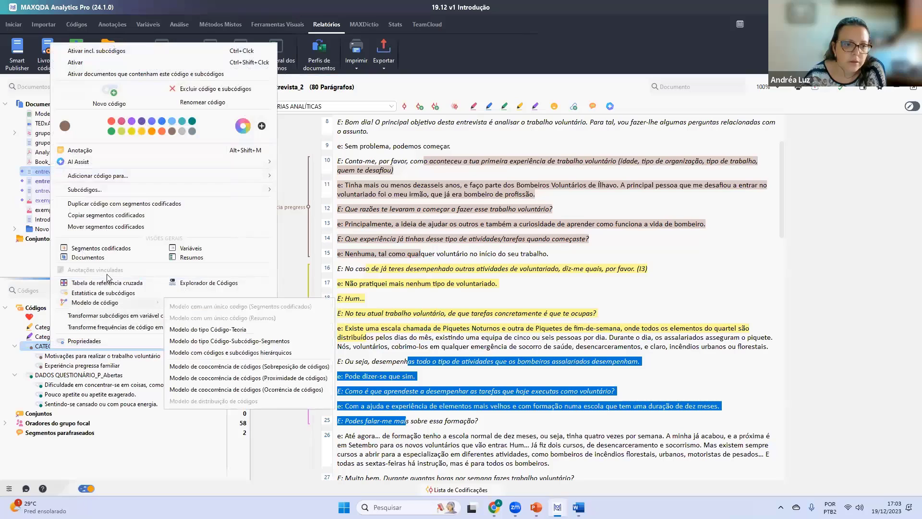
{"action": "left_click", "coordinate": [103, 293]}
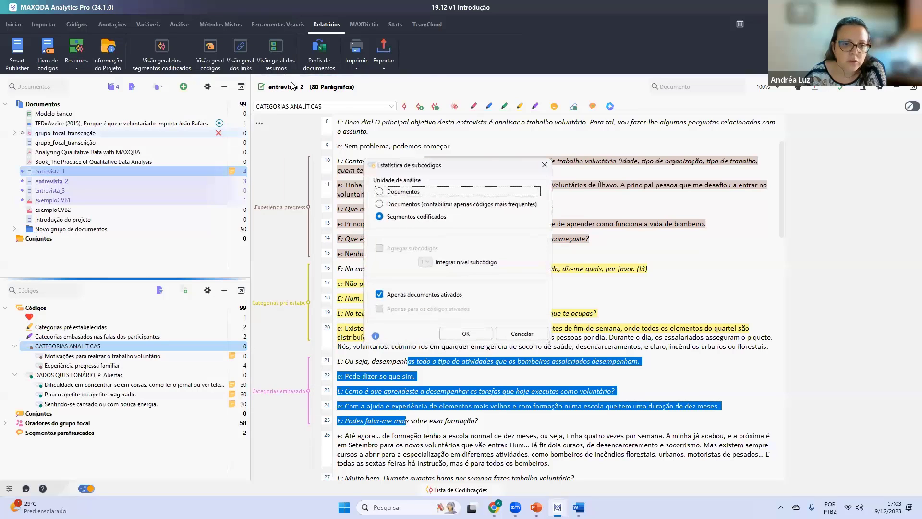
{"action": "left_click", "coordinate": [465, 333]}
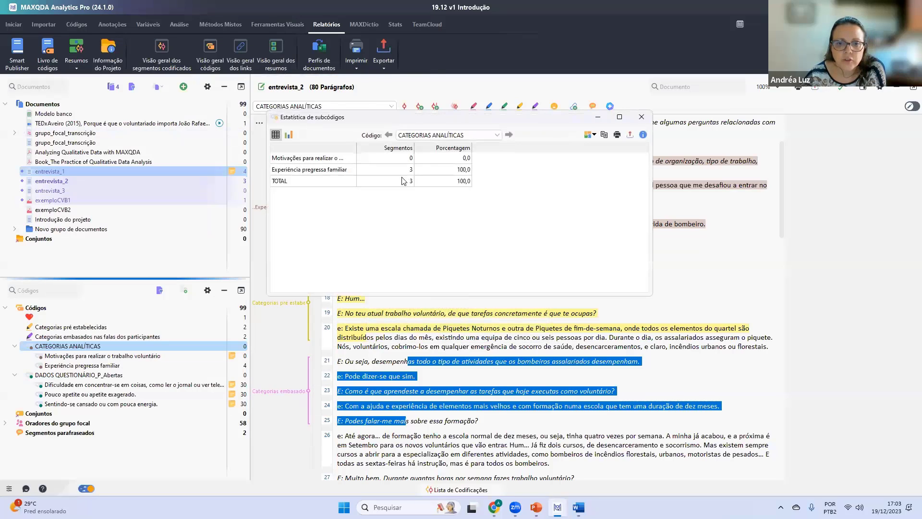
Show the subcode statistics as a chart, try the pie view, and copy the vertical bar version with its legend.
{"action": "left_click", "coordinate": [289, 134]}
{"action": "left_click", "coordinate": [643, 149]}
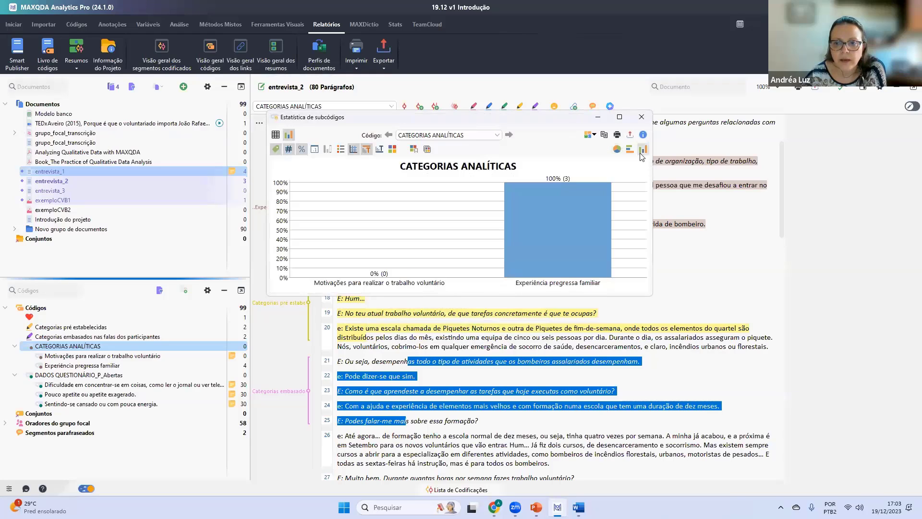
{"action": "left_click", "coordinate": [616, 149]}
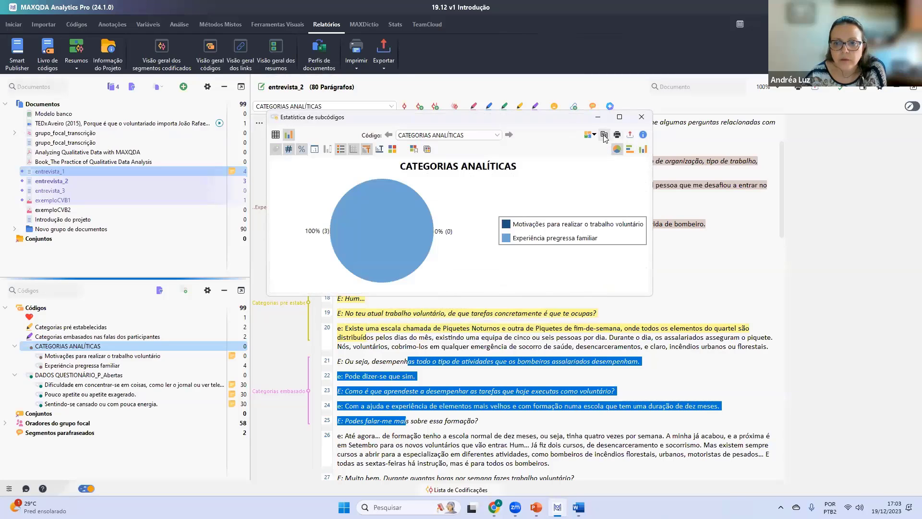
{"action": "left_click", "coordinate": [643, 149]}
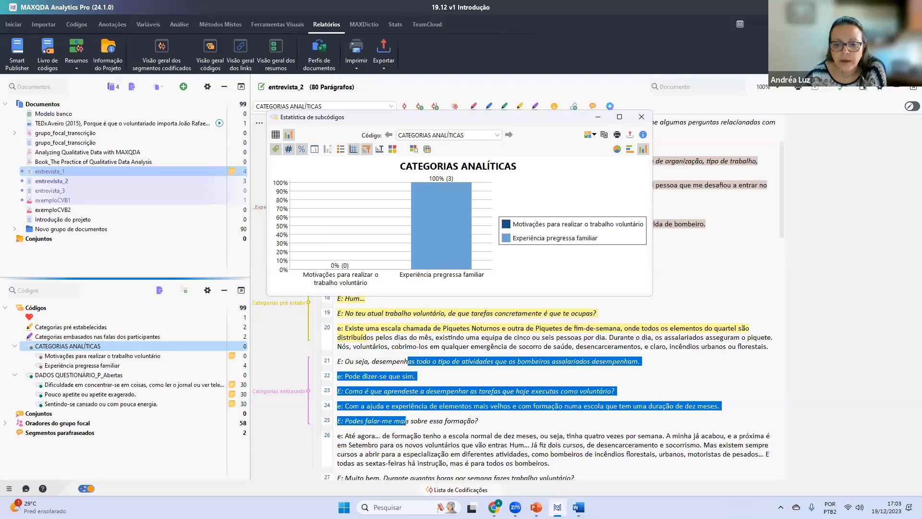
Switch to the Word report and add several blank lines below the heading 2.1. Motivações para realizar o trabalho voluntário.
{"action": "left_click", "coordinate": [579, 507]}
{"action": "scroll", "coordinate": [496, 272], "scroll_direction": "up", "scroll_amount": 2}
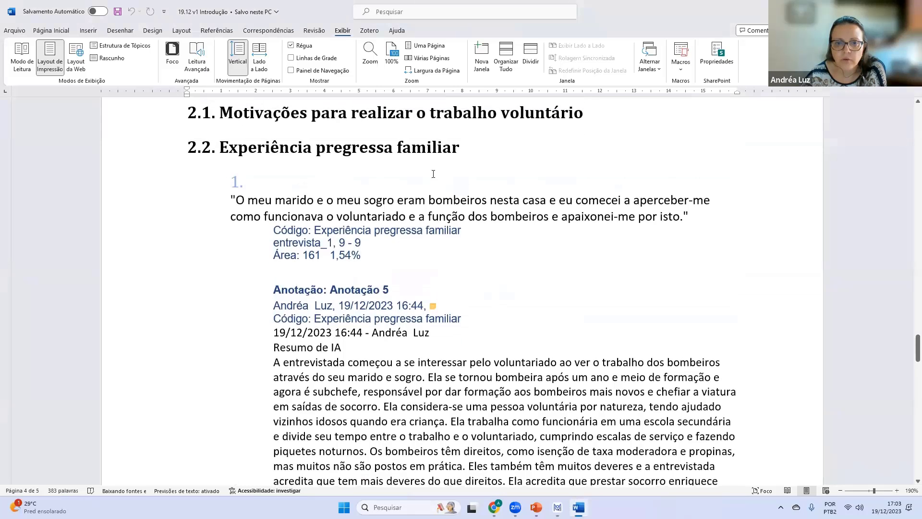
{"action": "right_click", "coordinate": [432, 191]}
{"action": "key", "text": "Escape"}
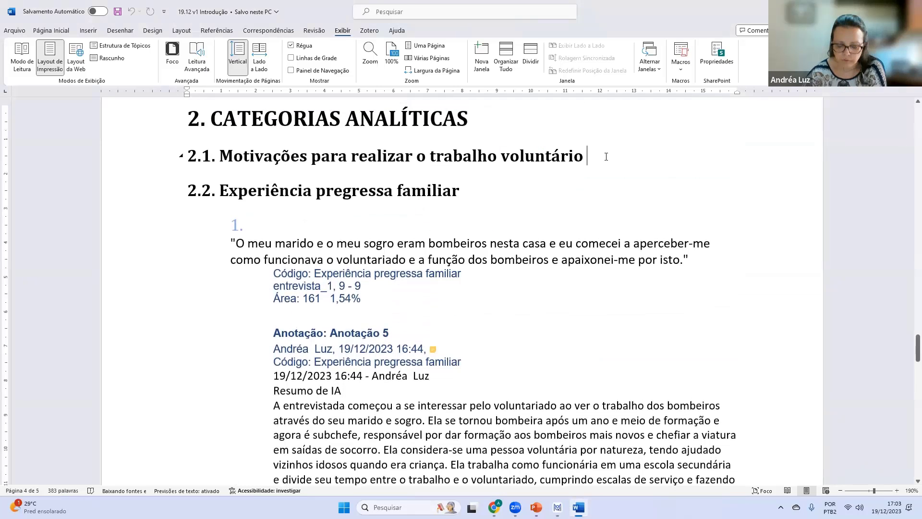
{"action": "key", "text": "Return"}
{"action": "key", "text": "Return"}
{"action": "key", "text": "Return"}
{"action": "key", "text": "Return"}
{"action": "key", "text": "Return"}
{"action": "key", "text": "Return"}
{"action": "key", "text": "Return"}
Paste the copied CATEGORIAS ANALÍTICAS bar chart into the blank space under heading 2.1.
{"action": "left_click", "coordinate": [358, 218]}
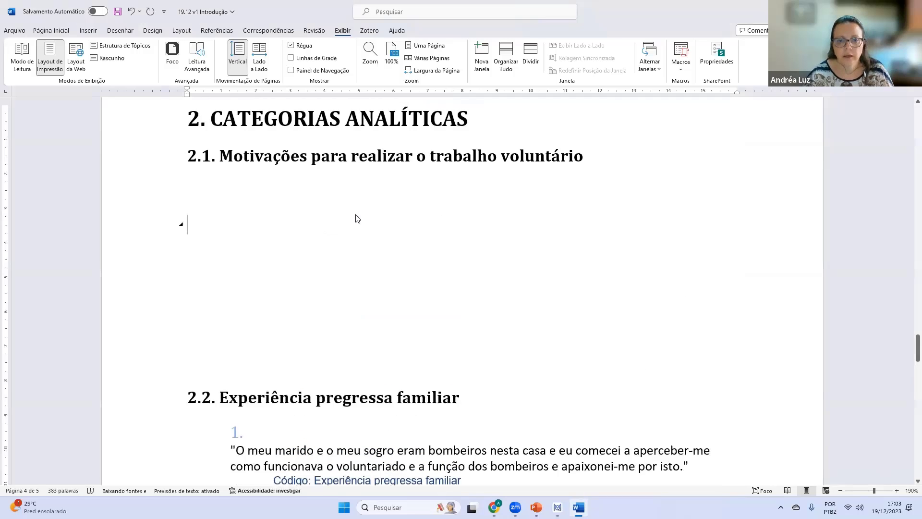
{"action": "right_click", "coordinate": [357, 218]}
{"action": "left_click", "coordinate": [378, 277]}
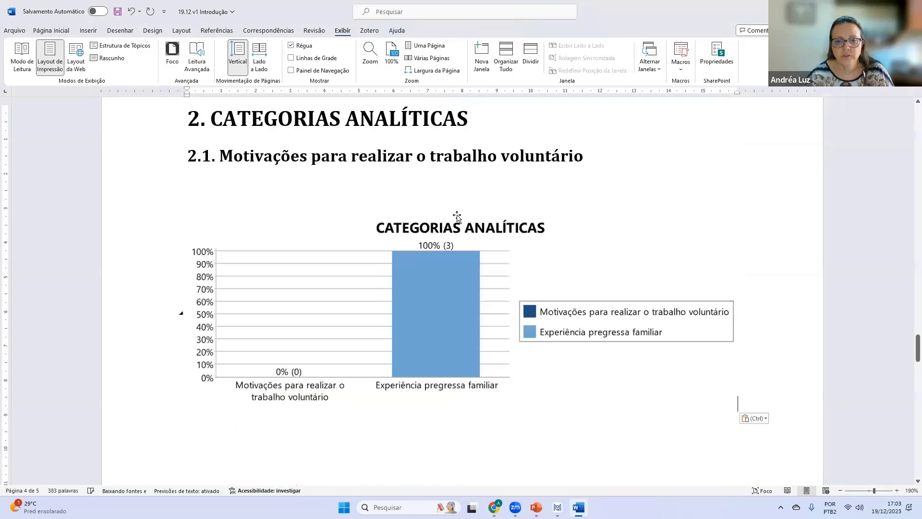
{"action": "left_click", "coordinate": [451, 278]}
Add three blank lines between the pasted chart and the heading 2.2. Experiência pregressa familiar.
{"action": "scroll", "coordinate": [451, 278], "scroll_direction": "down", "scroll_amount": 5}
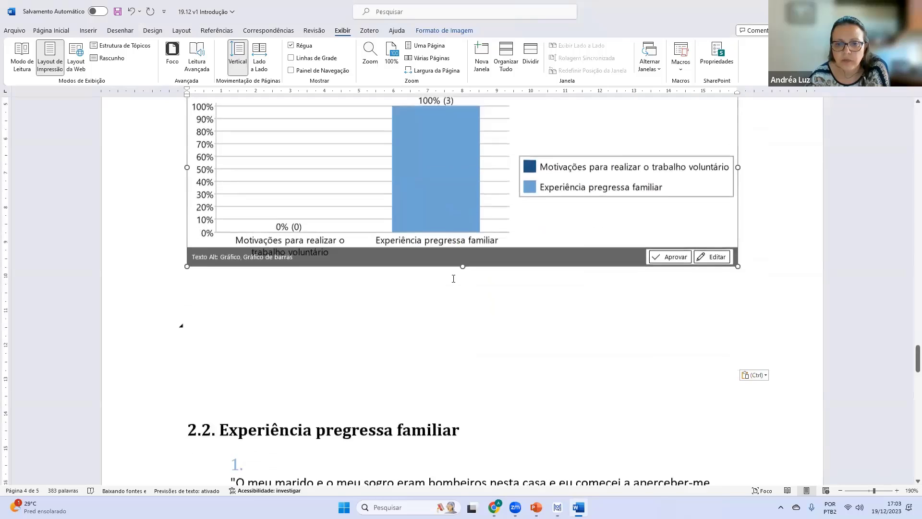
{"action": "left_click", "coordinate": [431, 278]}
{"action": "key", "text": "Delete"}
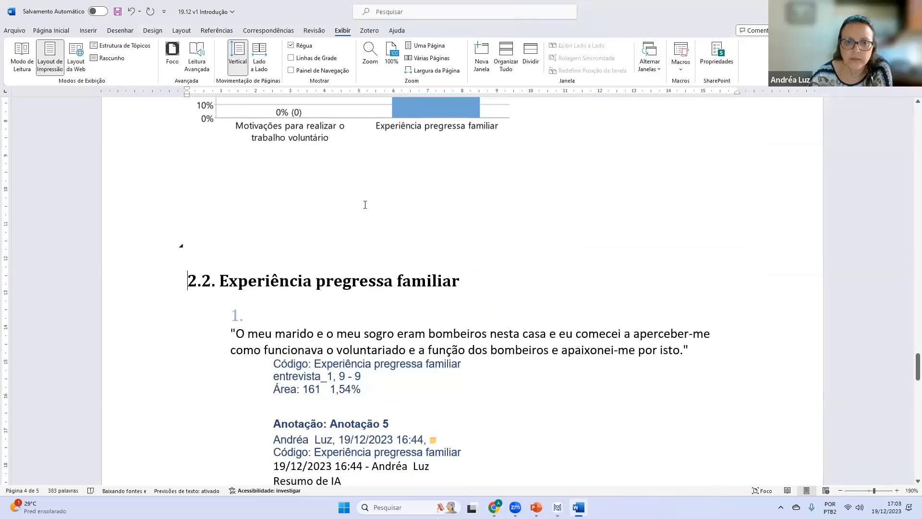
{"action": "key", "text": "Return"}
{"action": "key", "text": "Return"}
{"action": "key", "text": "Return"}
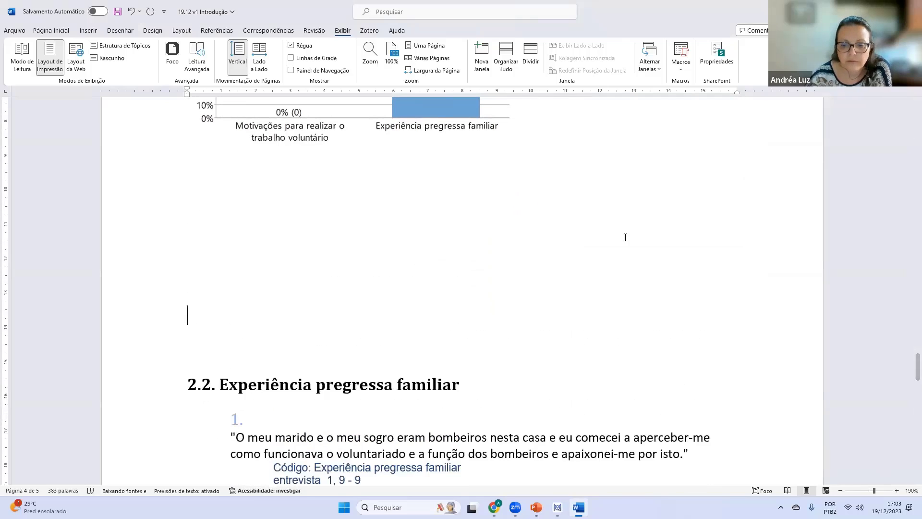
Return to MAXQDA and close the subcode statistics window.
{"action": "key", "text": "alt+Tab"}
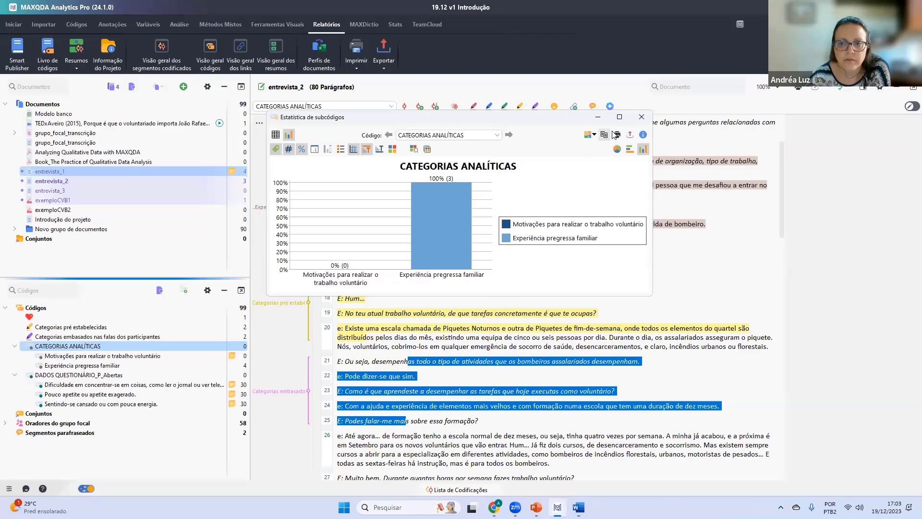
{"action": "left_click", "coordinate": [641, 117]}
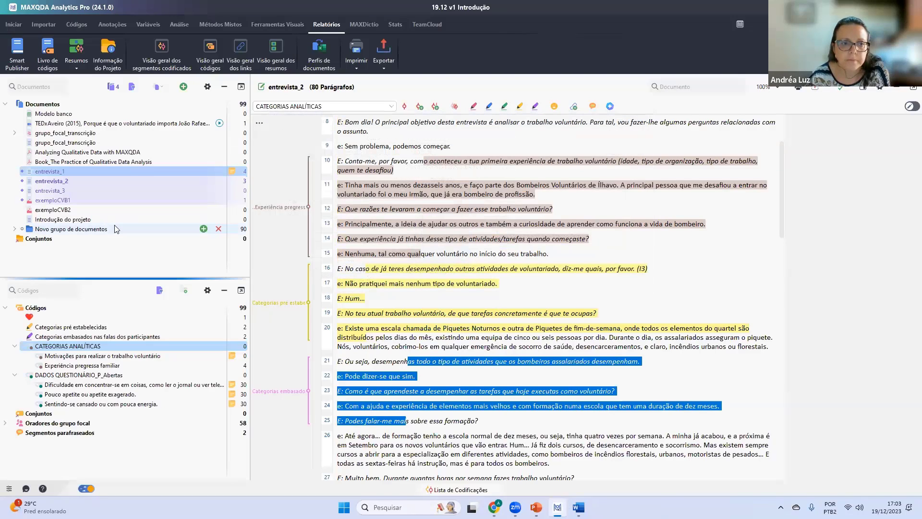
Reset the document activation to entrevista_1, entrevista_2, entrevista_3 and exemploCVB1.
{"action": "left_click", "coordinate": [22, 171]}
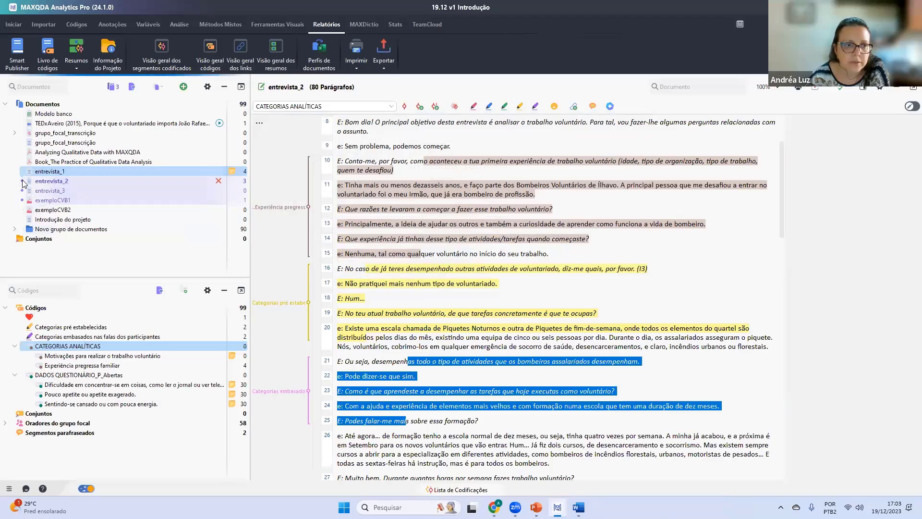
{"action": "left_click", "coordinate": [22, 181]}
{"action": "left_click", "coordinate": [22, 200]}
{"action": "left_click", "coordinate": [22, 171]}
{"action": "left_click", "coordinate": [22, 180]}
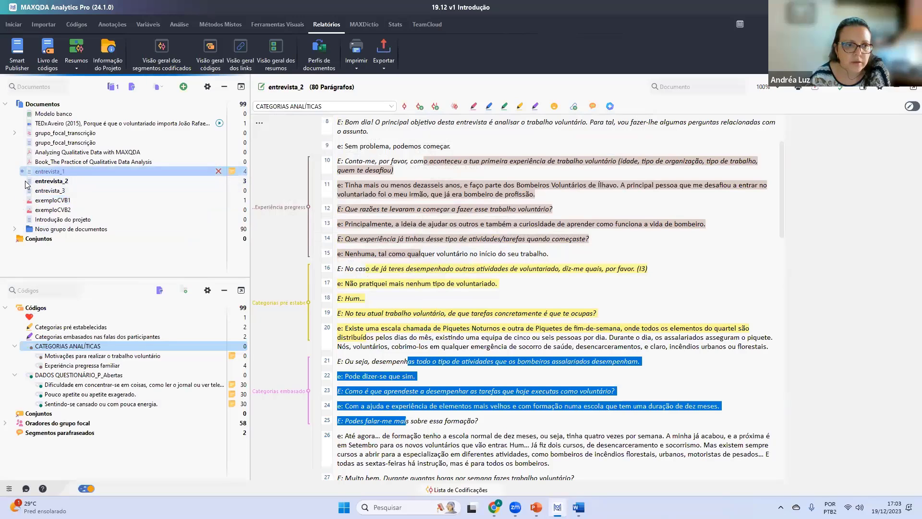
{"action": "left_click", "coordinate": [22, 190]}
{"action": "left_click", "coordinate": [22, 190]}
{"action": "left_click", "coordinate": [23, 200]}
{"action": "left_click", "coordinate": [29, 209]}
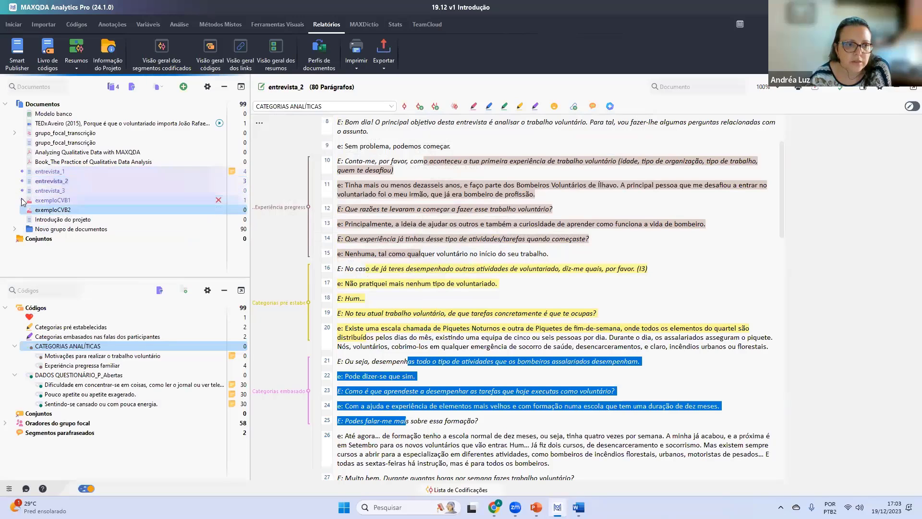
{"action": "left_click", "coordinate": [29, 201]}
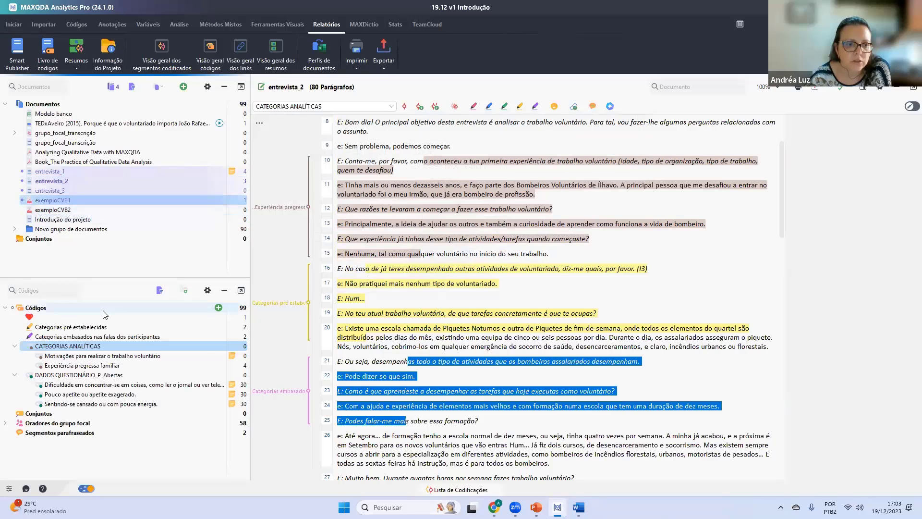
Activate the code Motivações para realizar o trabalho voluntário, show the Lista de Codificações, and try to create a word cloud from it.
{"action": "left_click", "coordinate": [31, 356]}
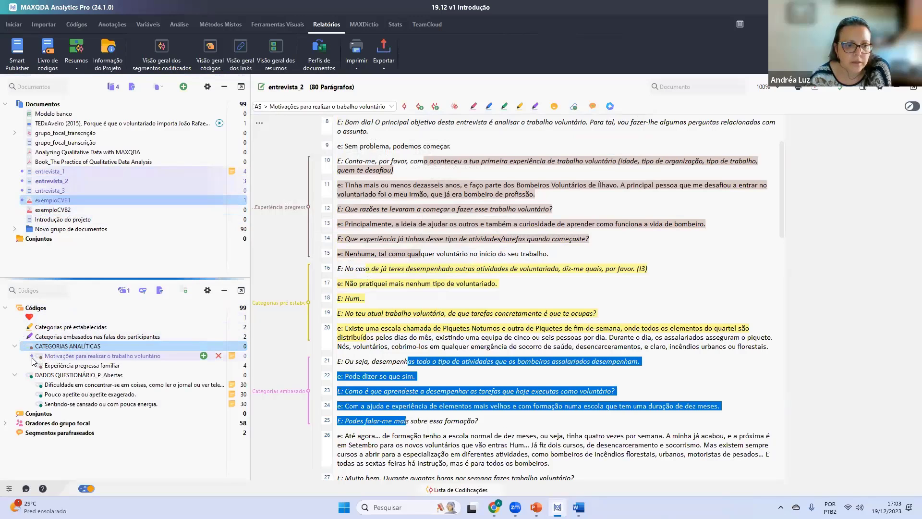
{"action": "left_click", "coordinate": [458, 490]}
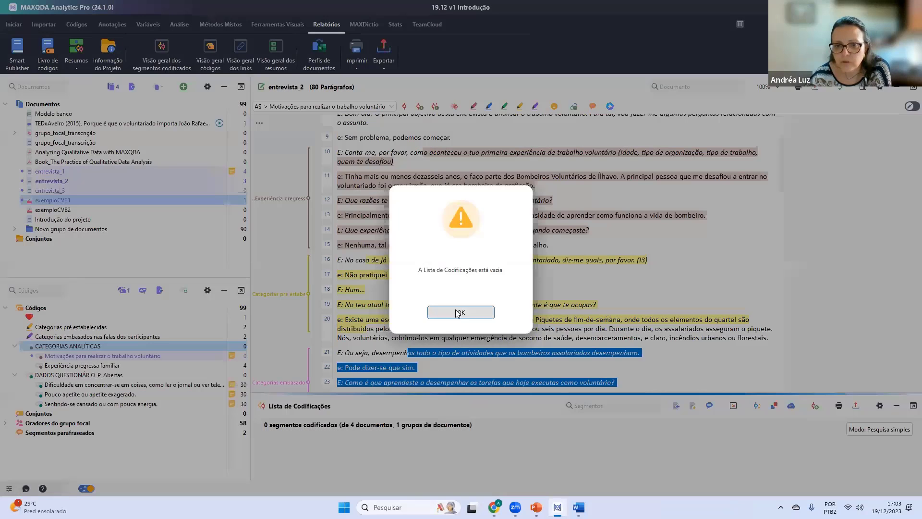
{"action": "left_click", "coordinate": [453, 312]}
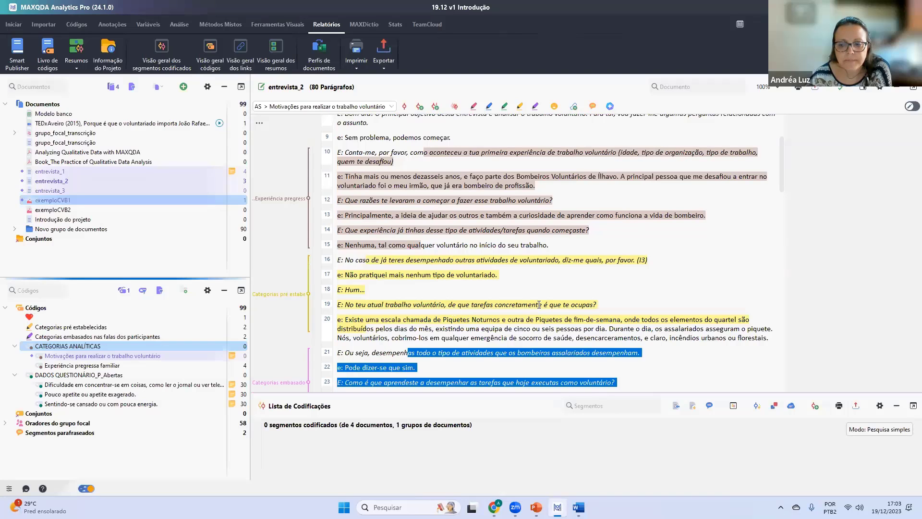
{"action": "left_click", "coordinate": [791, 405]}
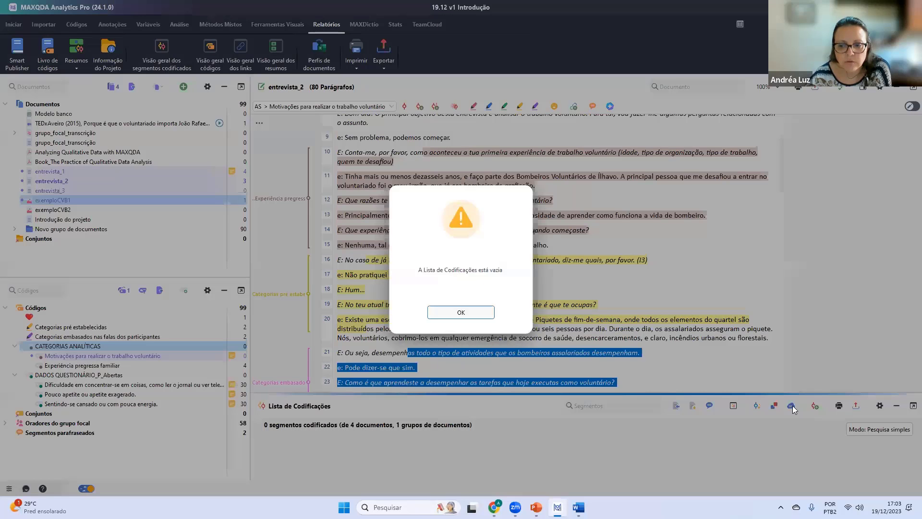
{"action": "left_click", "coordinate": [433, 312]}
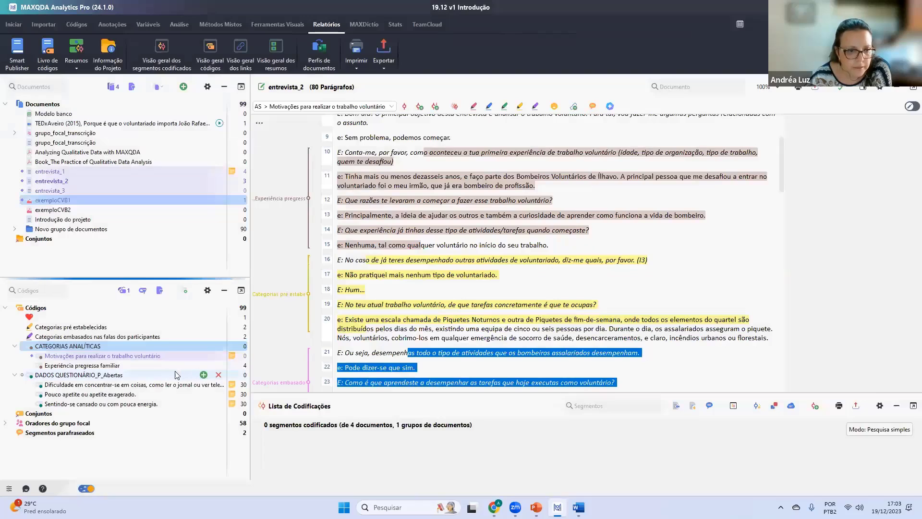
Activate the code Experiência pregressa familiar as well, create a word cloud from the listed segments and copy its image.
{"action": "left_click", "coordinate": [30, 365]}
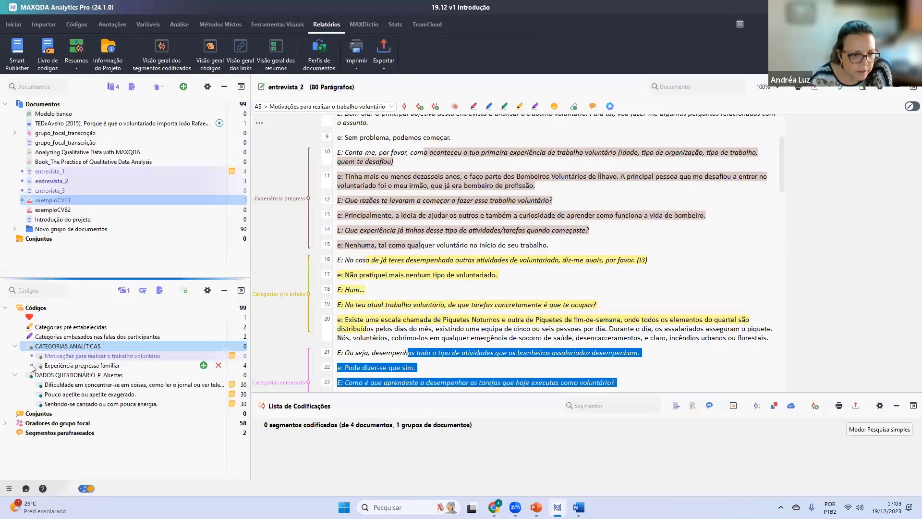
{"action": "left_click", "coordinate": [791, 405]}
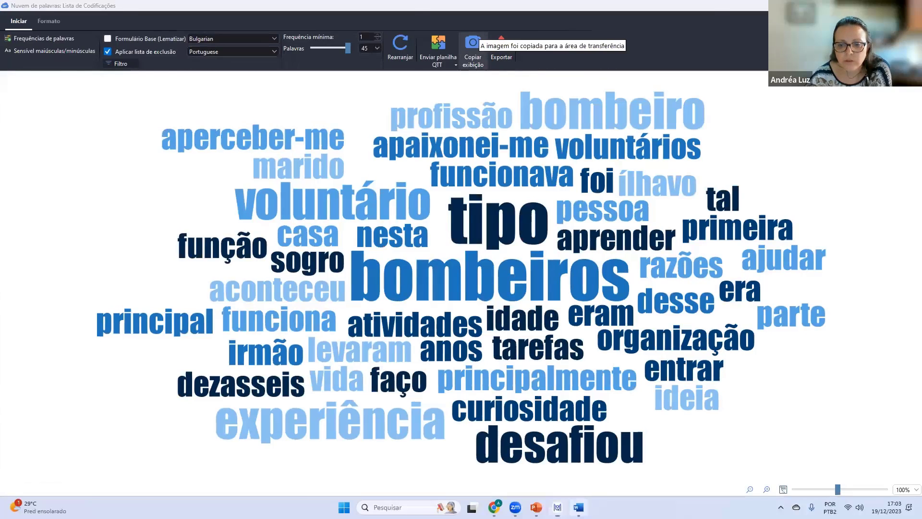
Switch to the Word report and paste the word cloud between the bar chart and heading 2.2.
{"action": "left_click", "coordinate": [579, 507]}
{"action": "right_click", "coordinate": [324, 232]}
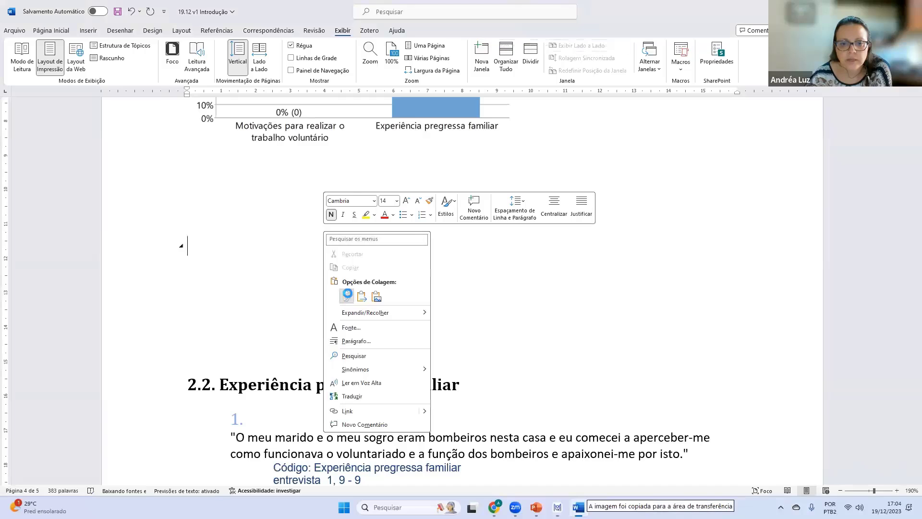
{"action": "left_click", "coordinate": [347, 295]}
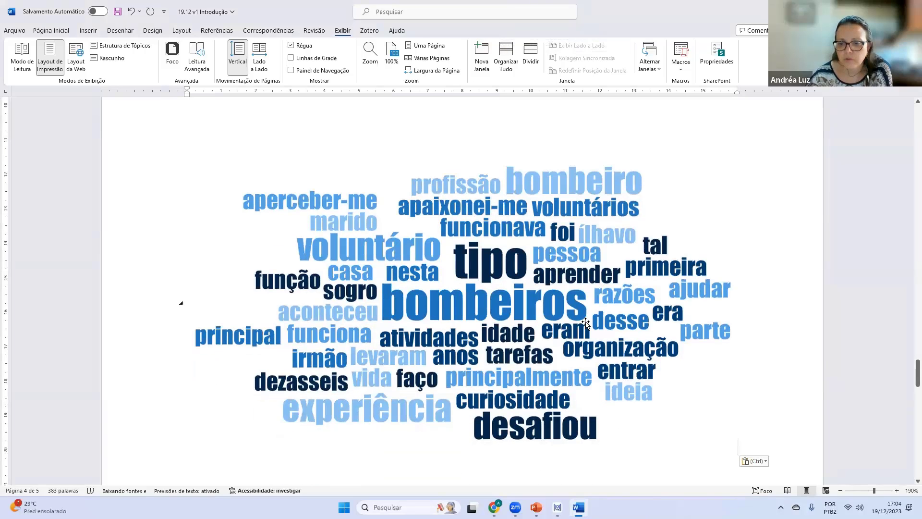
{"action": "scroll", "coordinate": [585, 324], "scroll_direction": "up", "scroll_amount": 8}
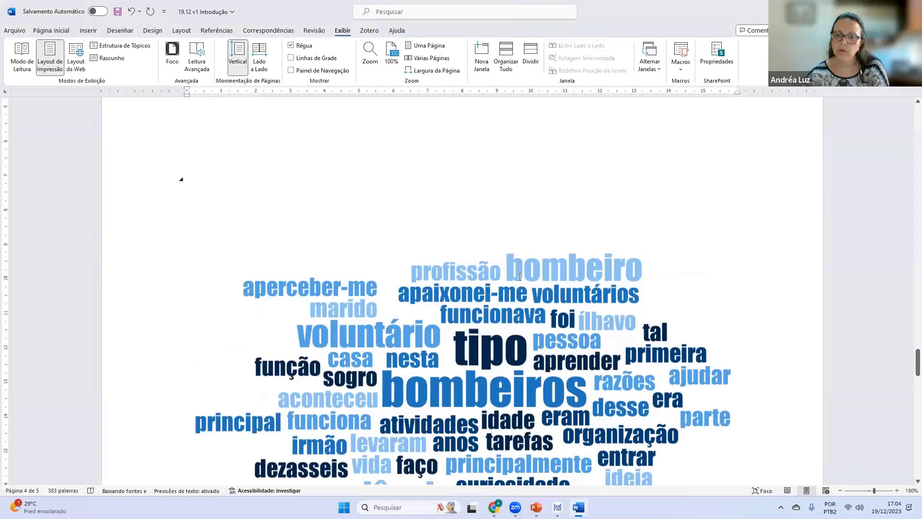